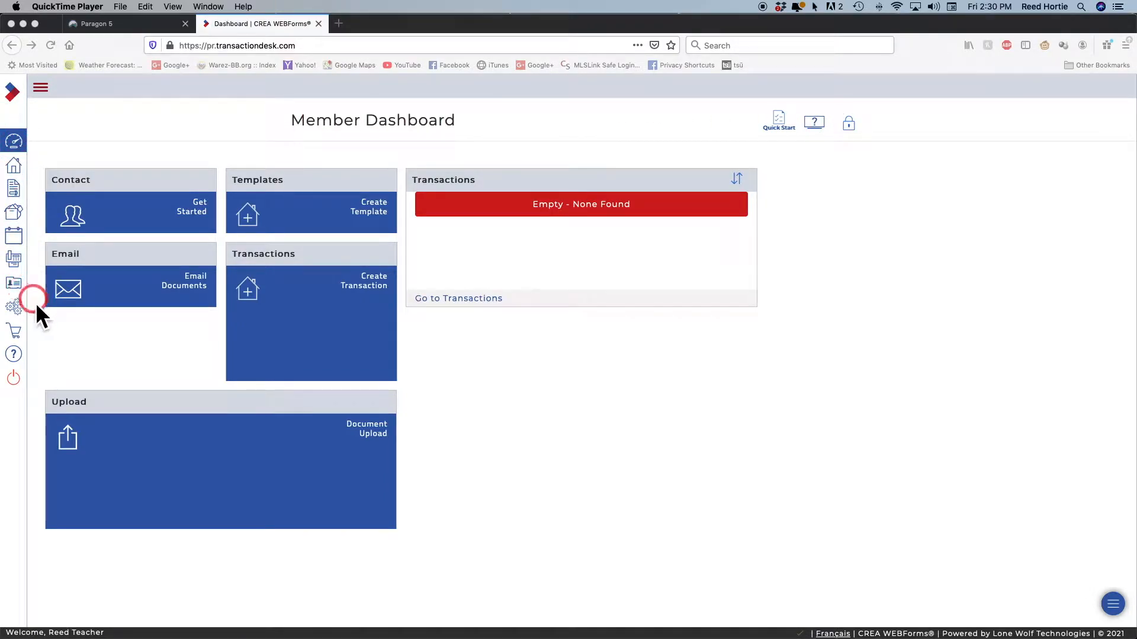
# Delete the Attached Sales Template from the Transaction Templates settings
pyautogui.click(23, 315)
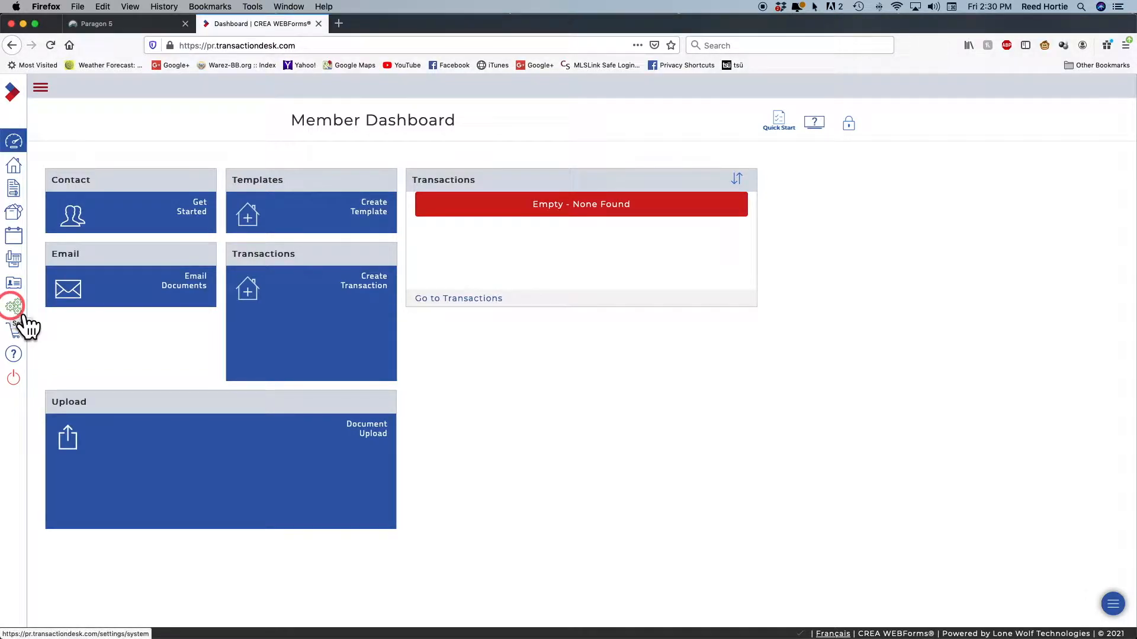
pyautogui.click(22, 315)
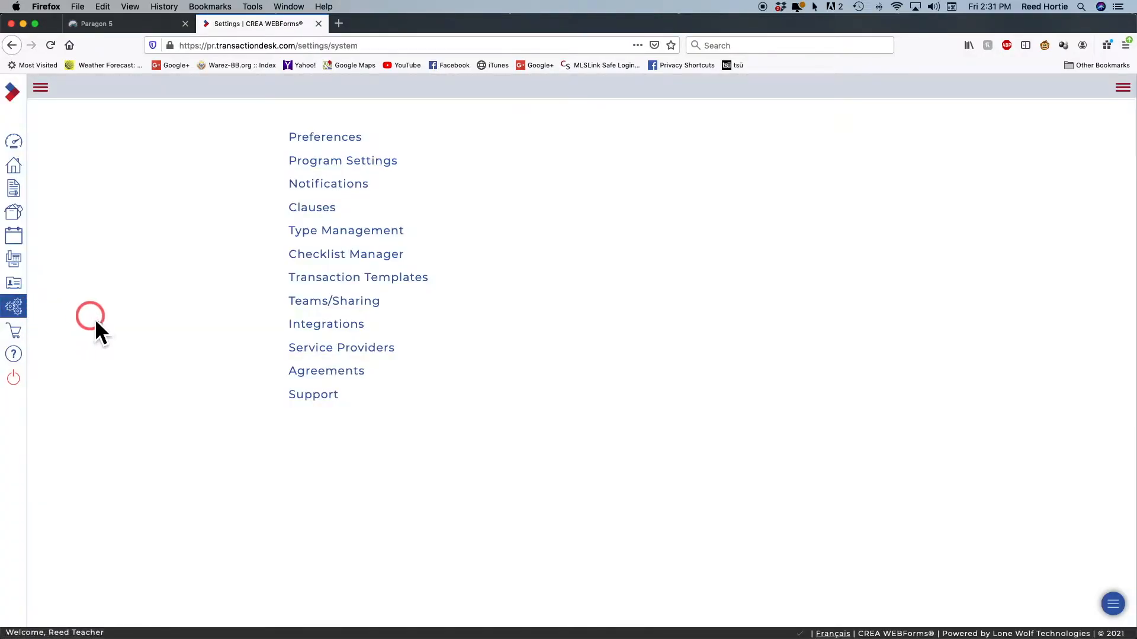
pyautogui.click(352, 279)
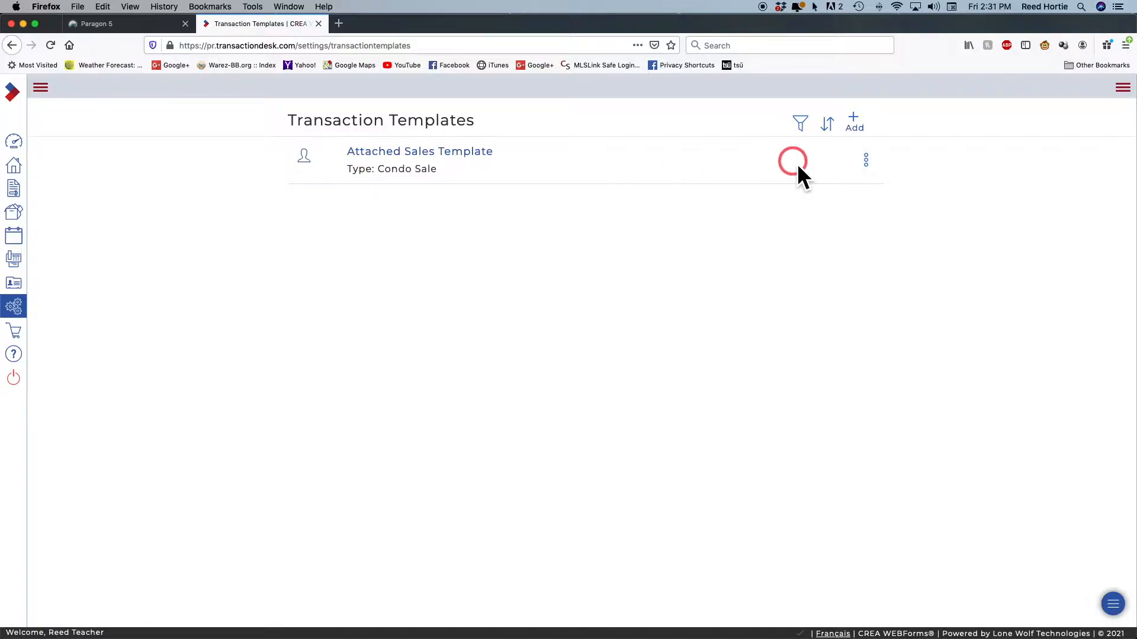
pyautogui.click(866, 157)
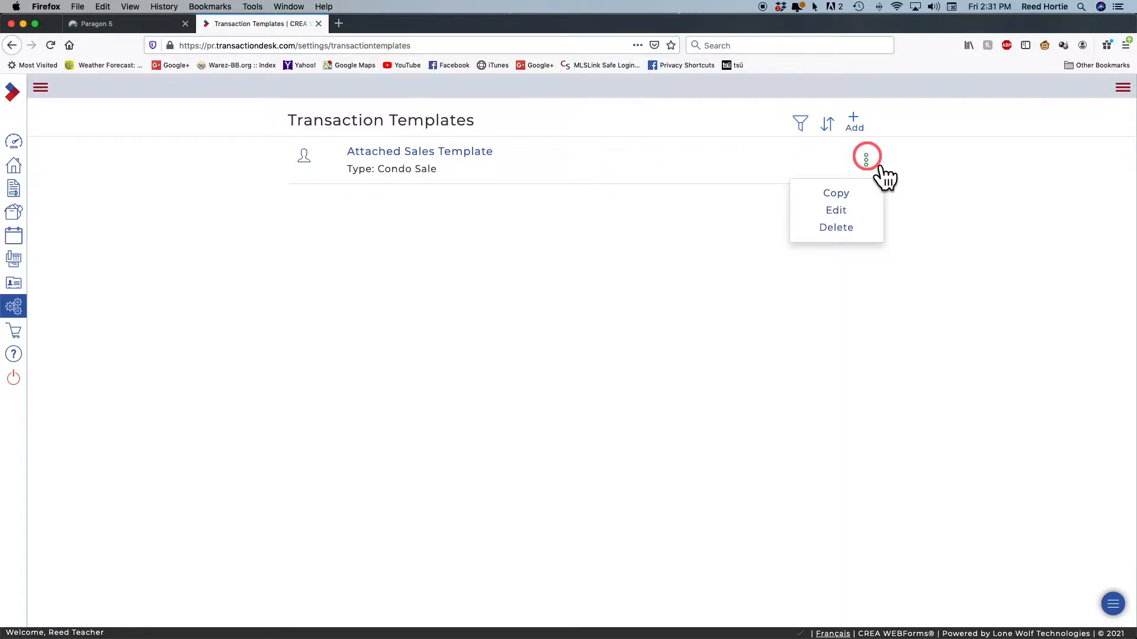
pyautogui.click(841, 230)
pyautogui.click(727, 115)
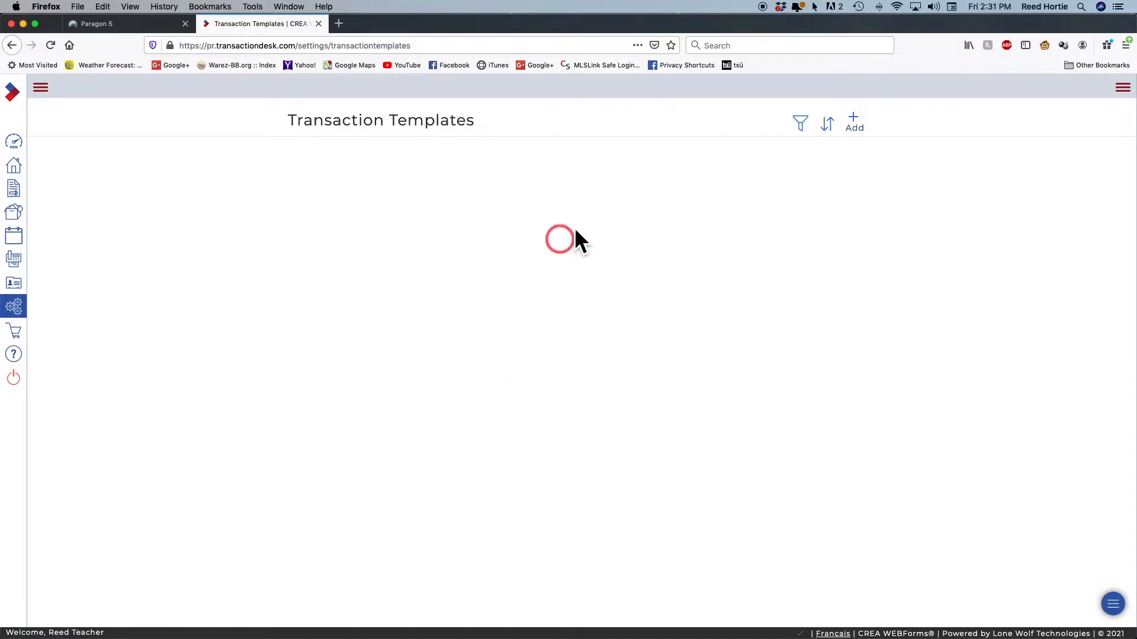
# Create and save a transaction template named 'Attached Sales template' with type Condo Sale
pyautogui.click(857, 120)
pyautogui.click(518, 148)
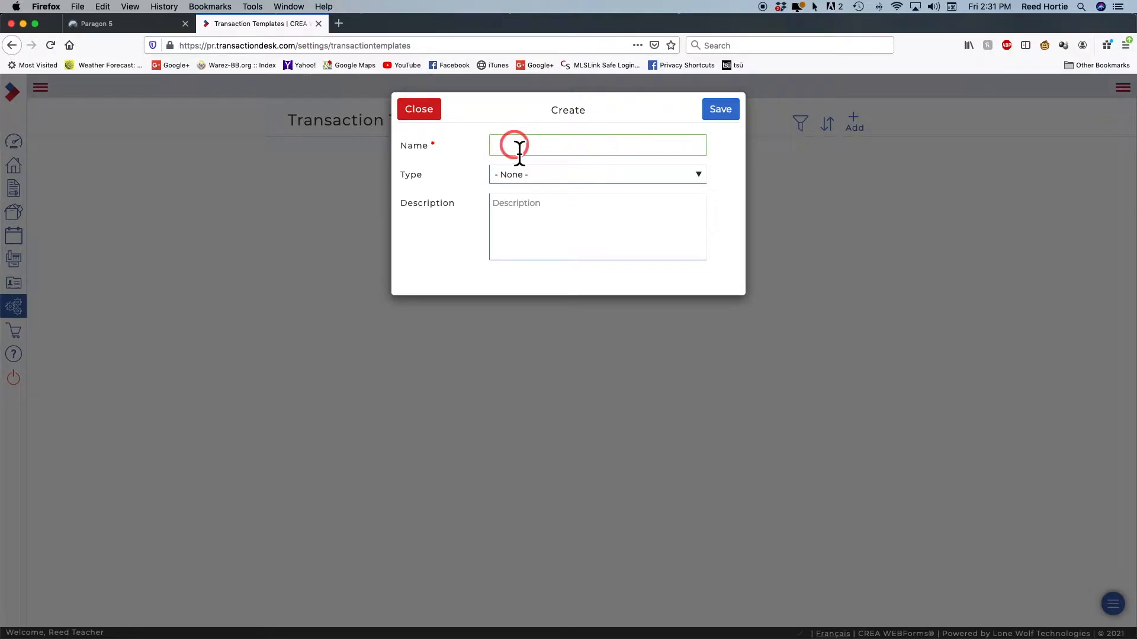
pyautogui.write('att')
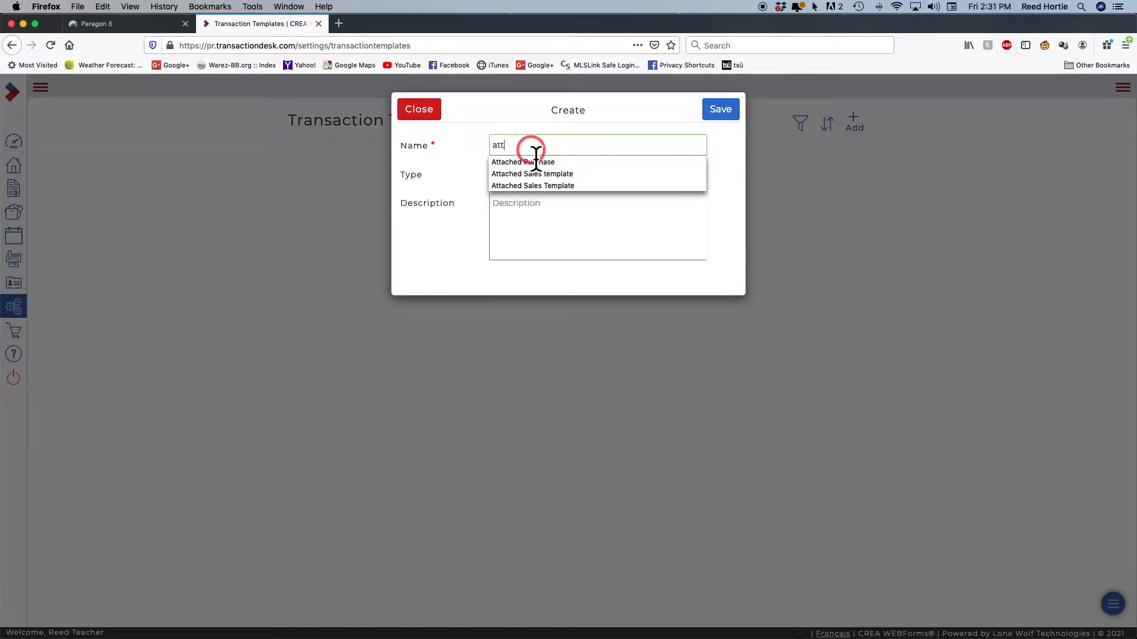
pyautogui.click(559, 175)
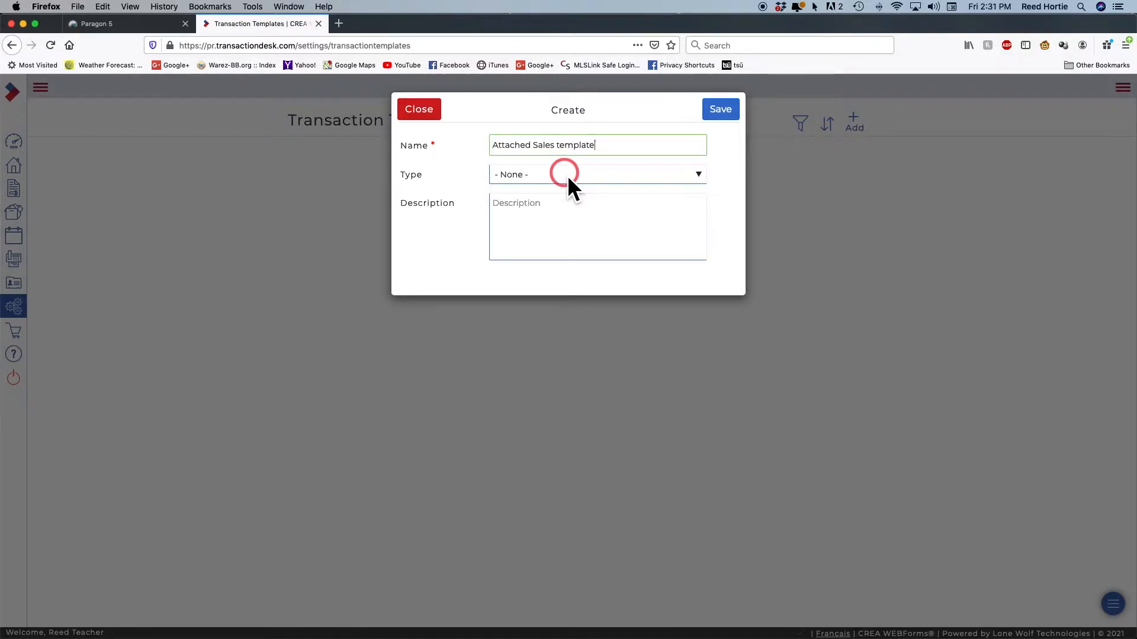
pyautogui.click(698, 175)
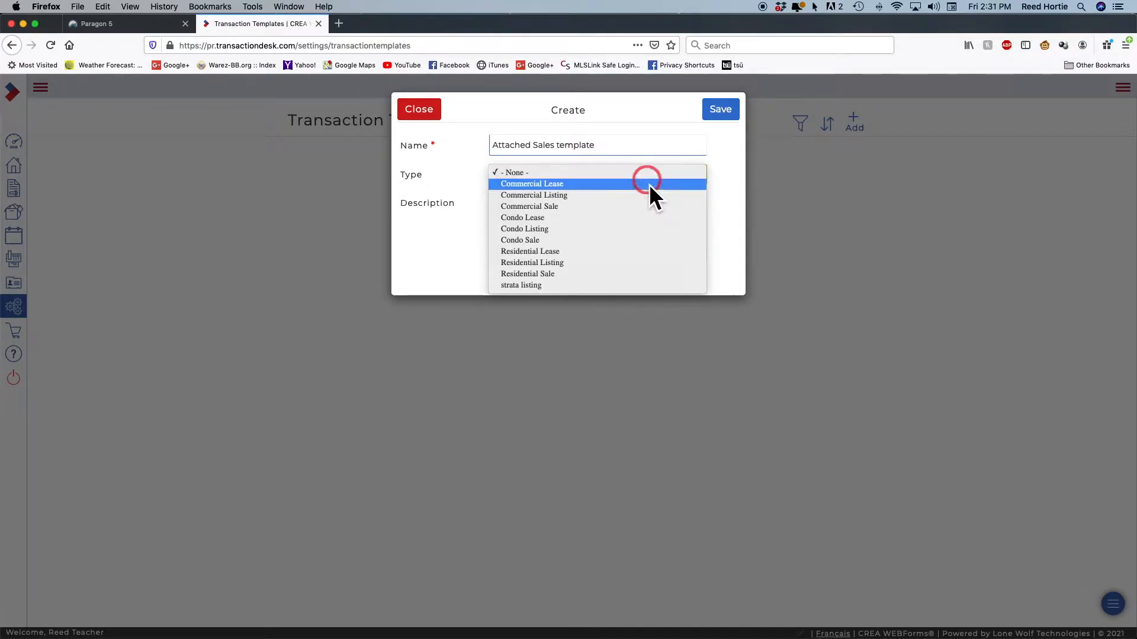
pyautogui.click(539, 241)
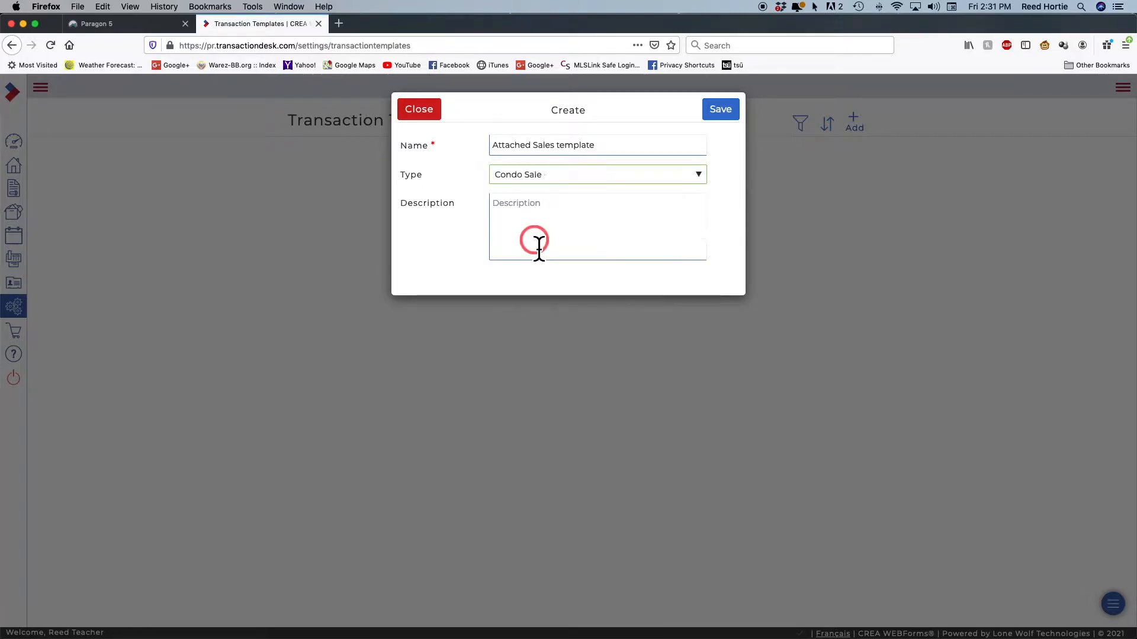
pyautogui.click(568, 212)
pyautogui.click(502, 217)
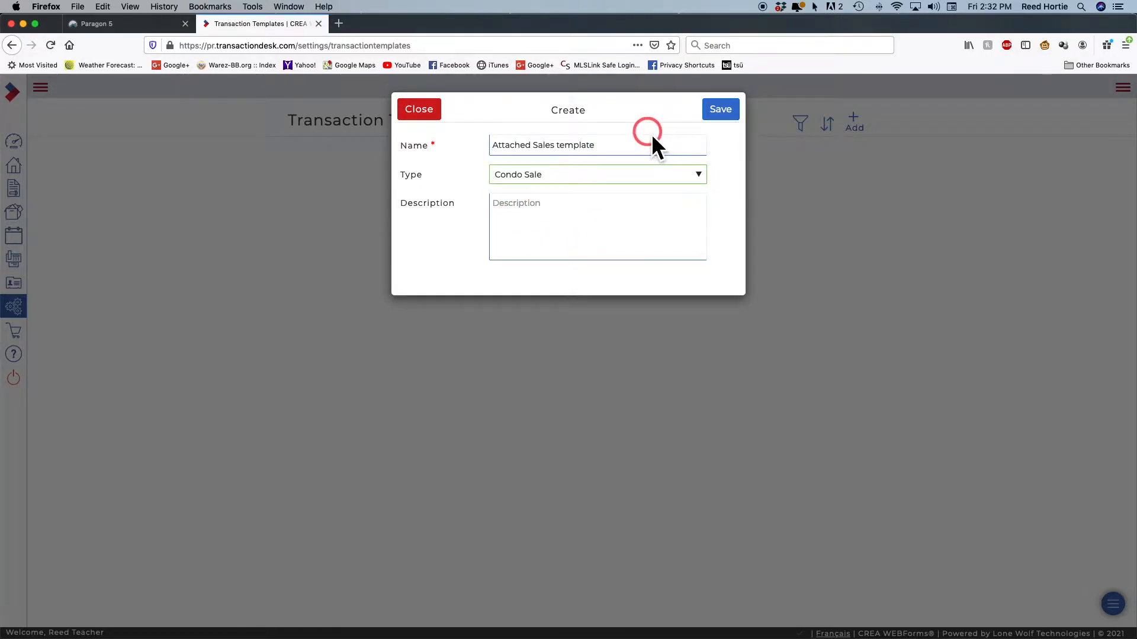
pyautogui.click(717, 110)
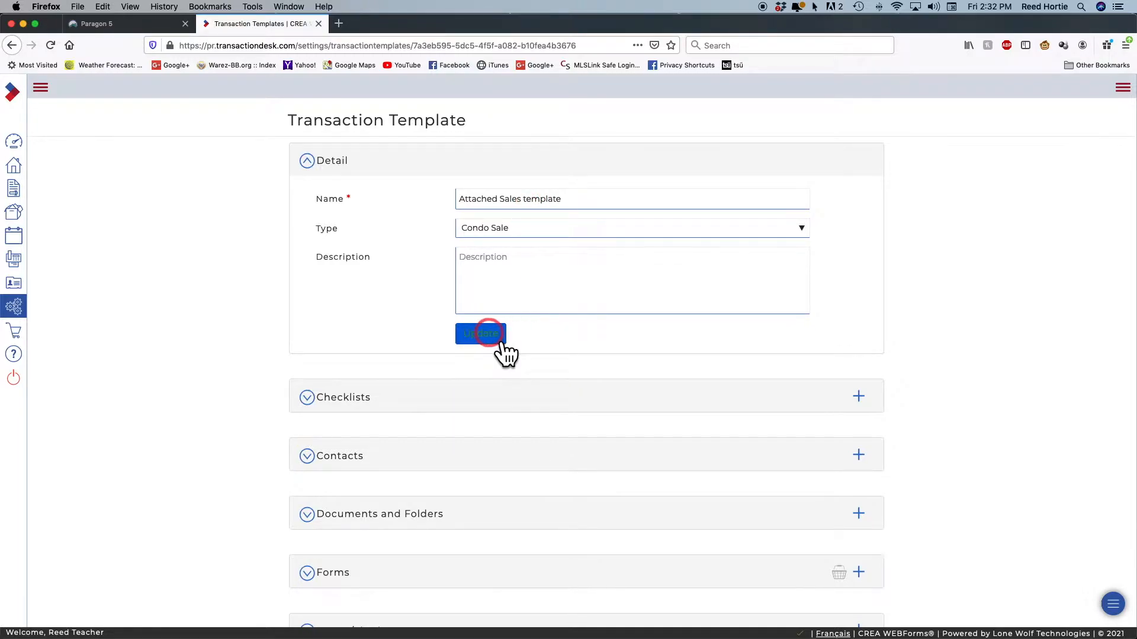
# Scroll the new template page to review its Checklists, Contacts, Documents and Folders, Forms and Teams/Sharing sections
pyautogui.scroll(-2, 527, 333)
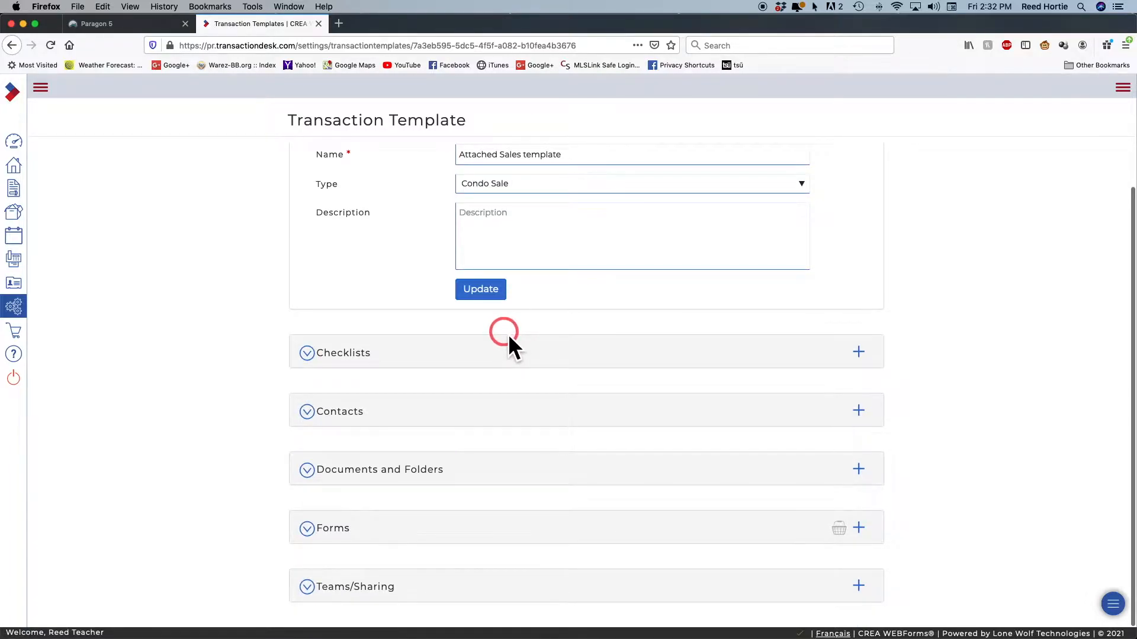
pyautogui.scroll(2, 510, 339)
pyautogui.scroll(-2, 505, 335)
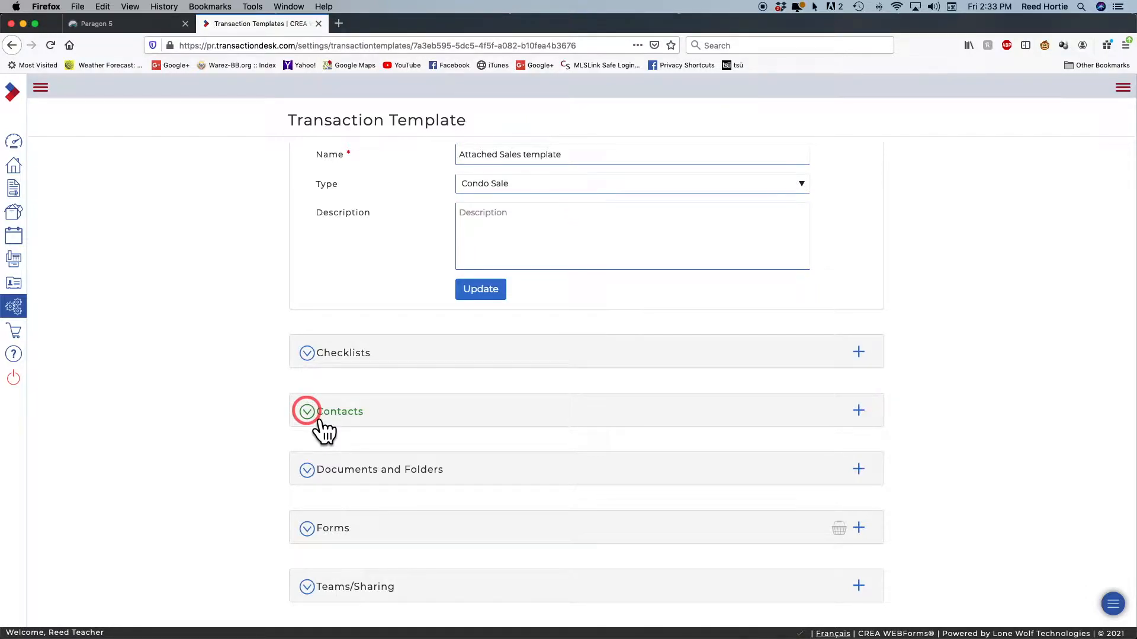
# Add a folder named Minutes under the template's Documents and Folders section
pyautogui.click(308, 470)
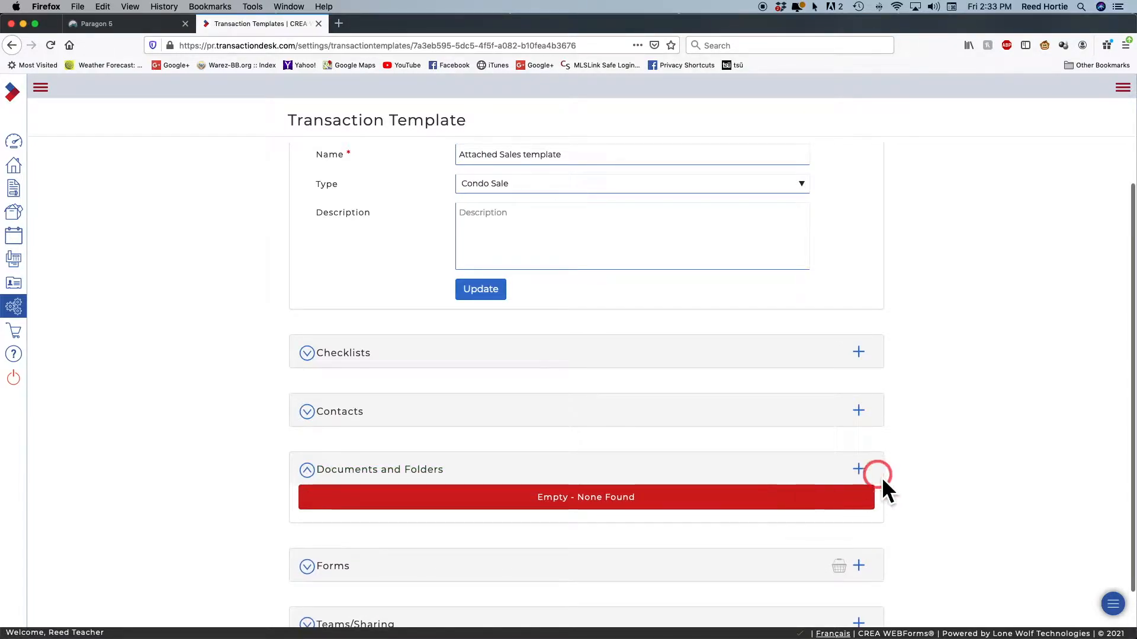
pyautogui.click(860, 469)
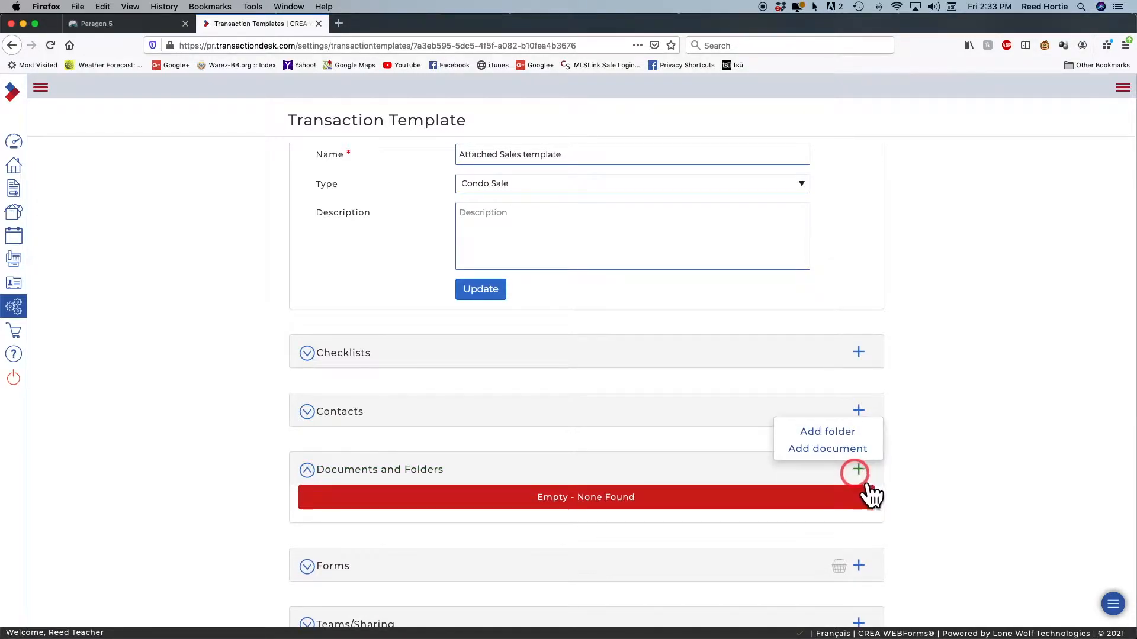
pyautogui.click(836, 448)
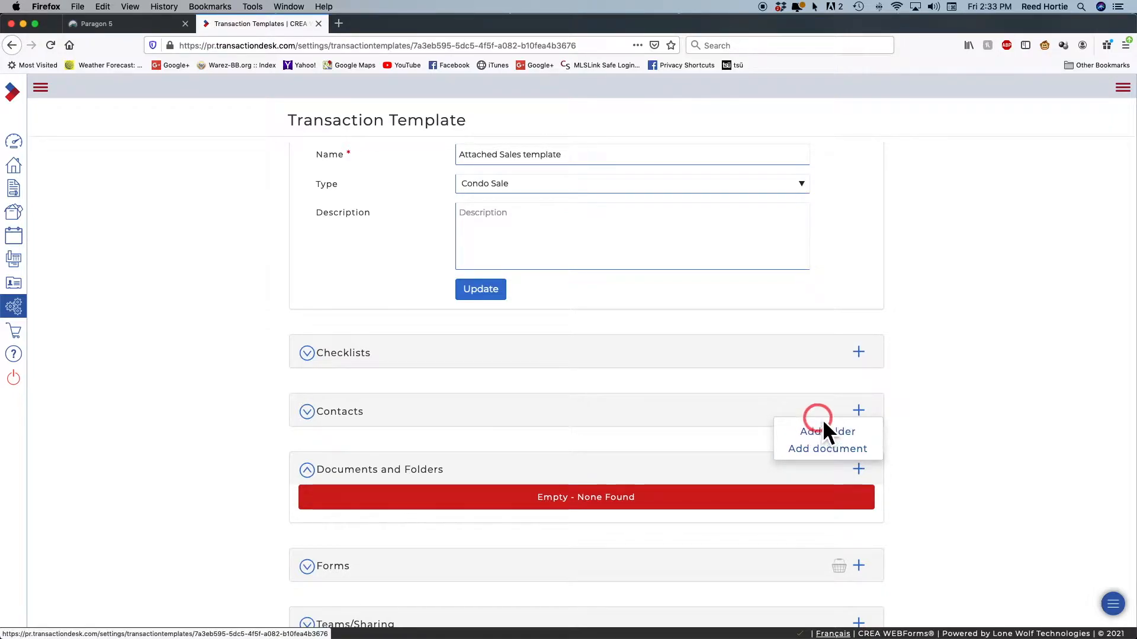
pyautogui.click(820, 438)
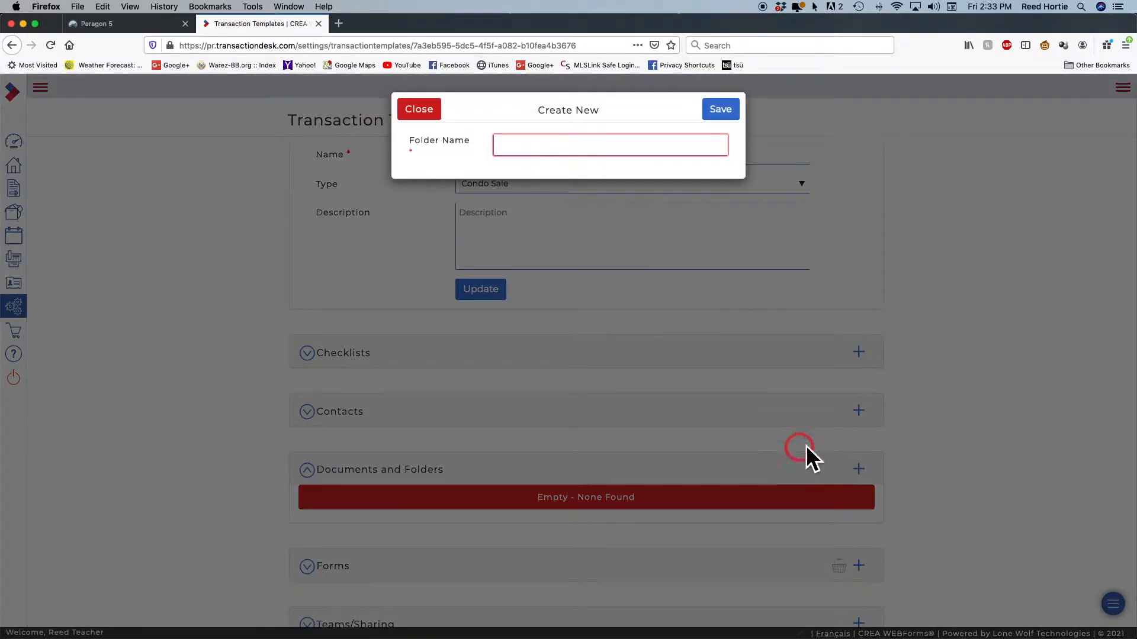
pyautogui.click(527, 147)
pyautogui.write('Minutes')
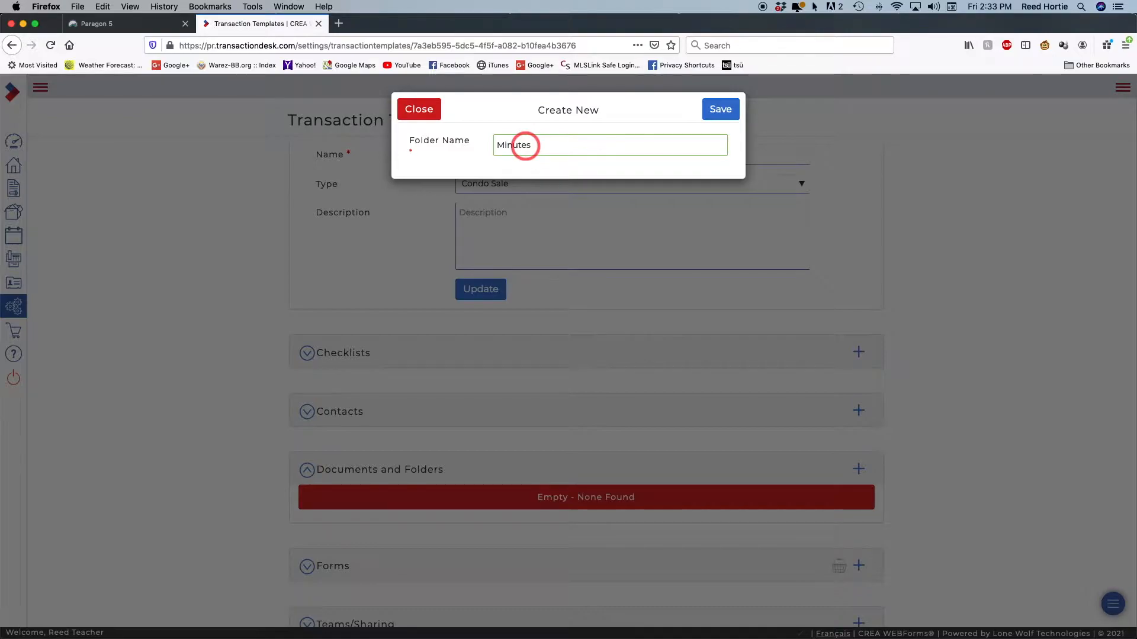
pyautogui.click(723, 113)
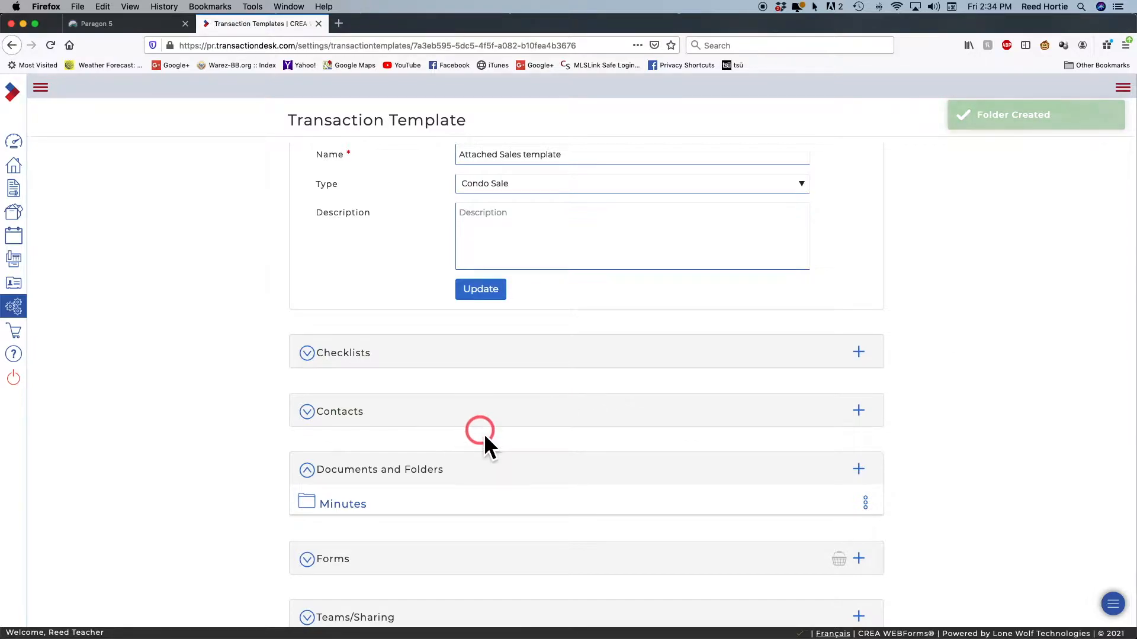
pyautogui.scroll(-1, 484, 441)
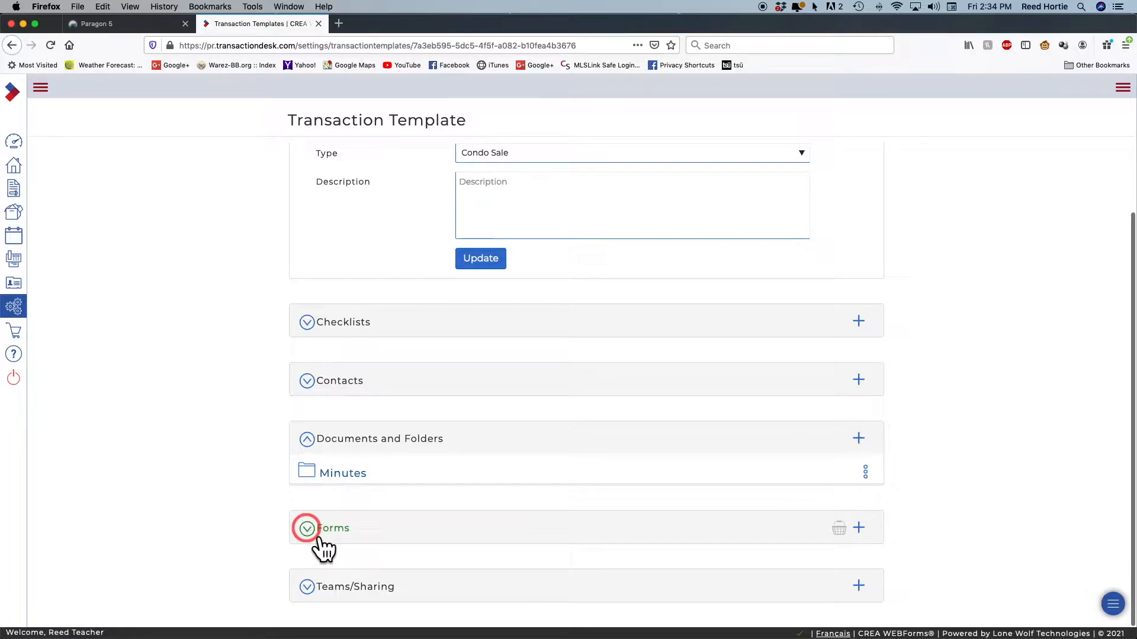
# Search the form library for 'CPS res' and queue CPS - Residential for the template
pyautogui.scroll(-2, 483, 469)
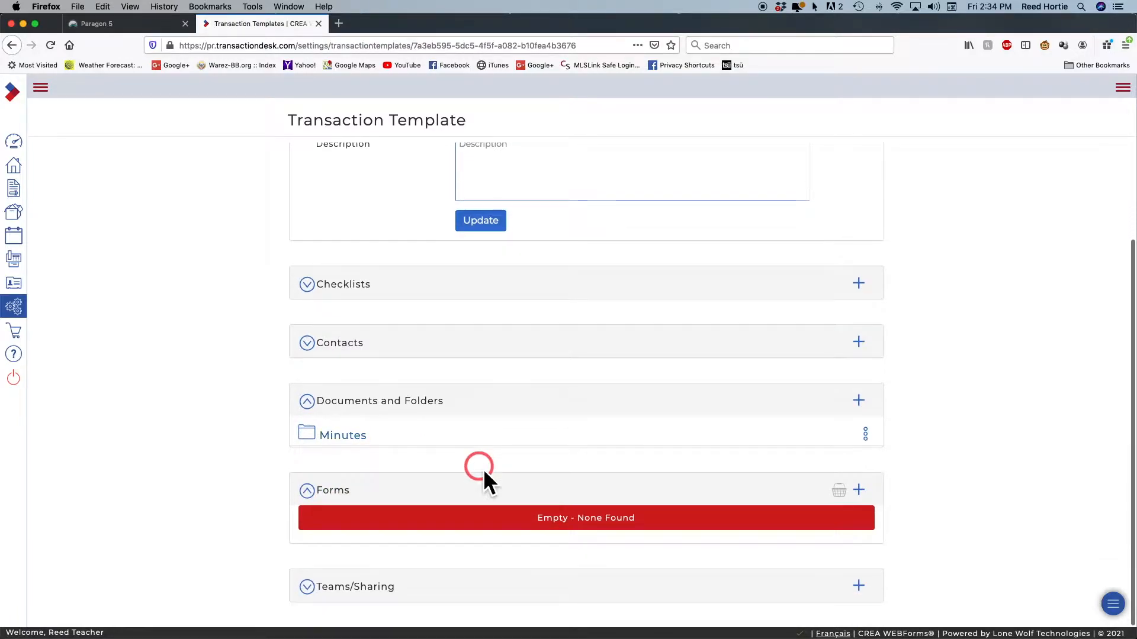
pyautogui.click(858, 489)
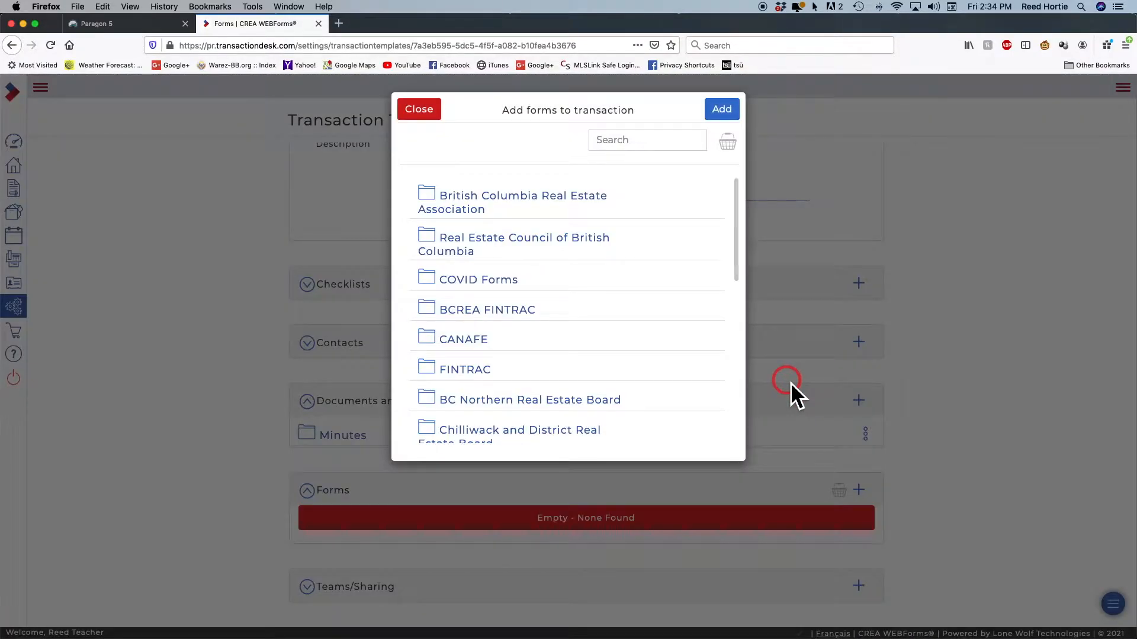
pyautogui.click(608, 147)
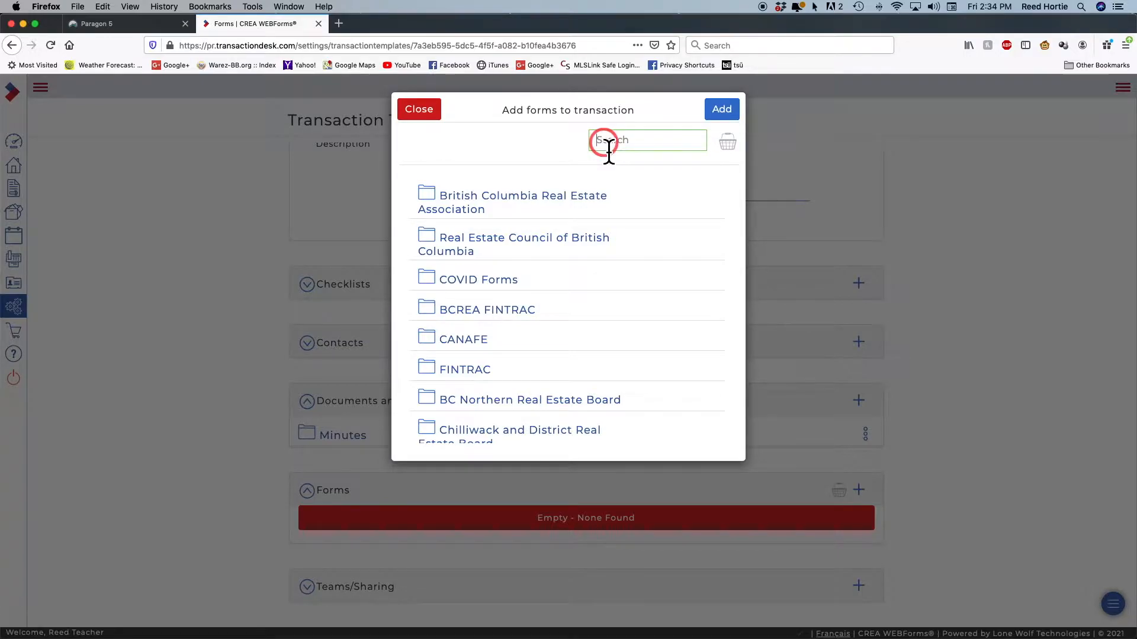
pyautogui.write('CPS res')
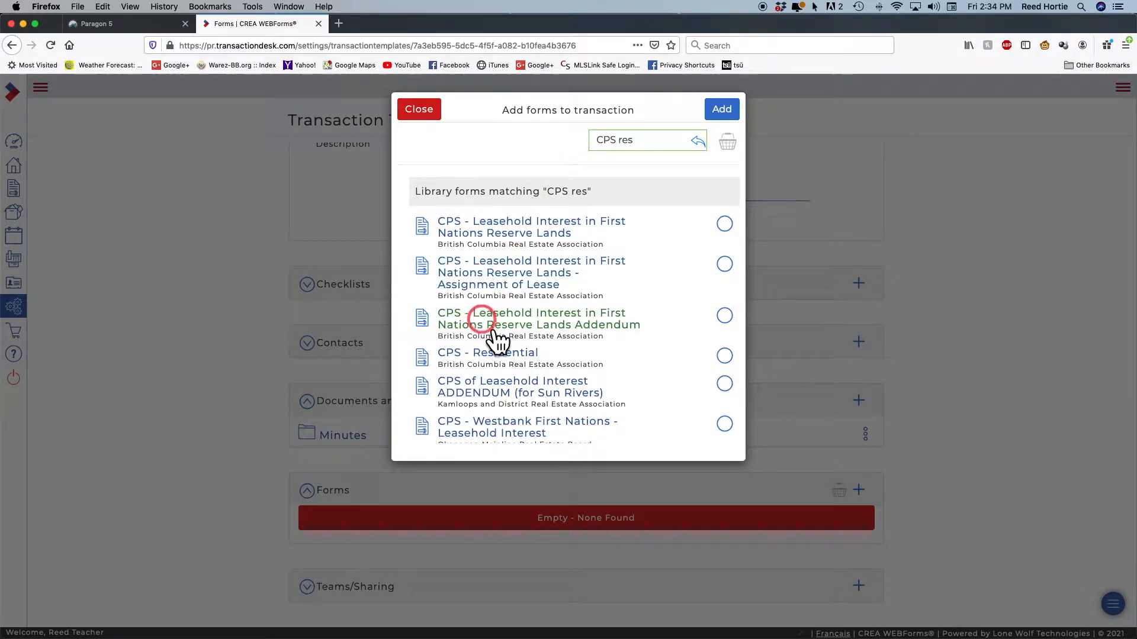
pyautogui.click(724, 356)
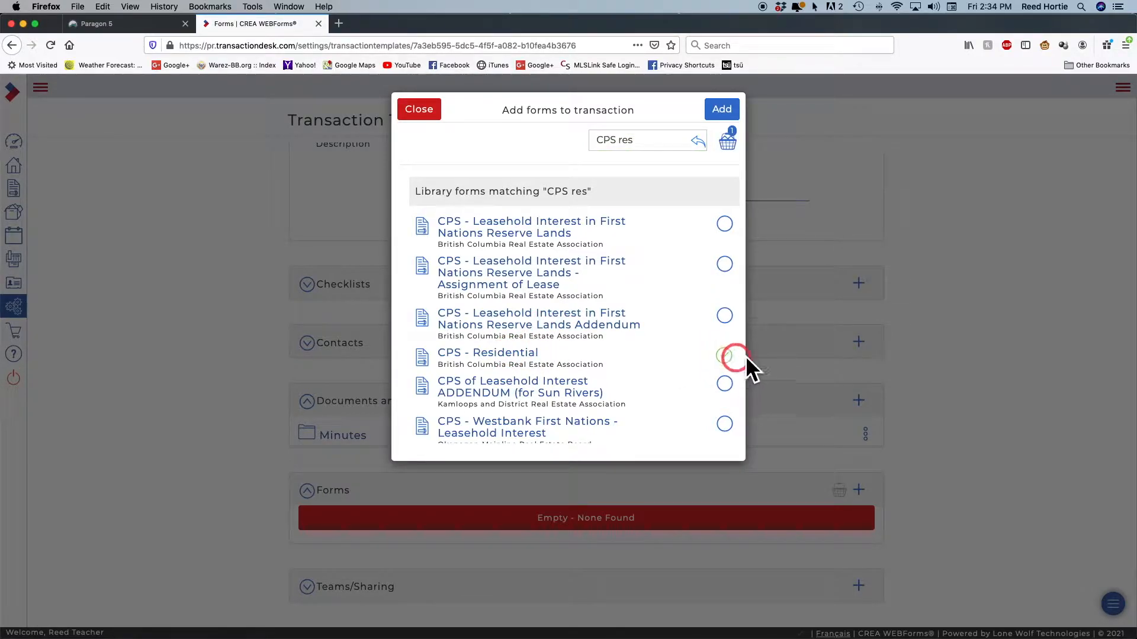
pyautogui.click(755, 178)
pyautogui.click(688, 113)
pyautogui.click(720, 112)
pyautogui.click(699, 141)
pyautogui.click(603, 141)
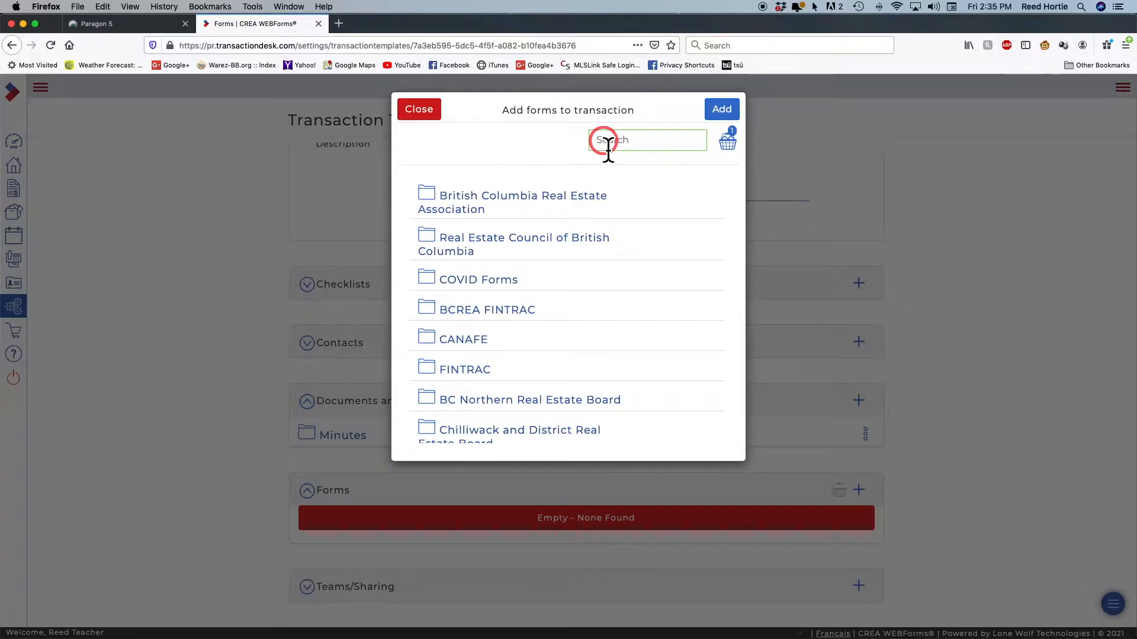
# Search 'Disclosure of rep' and pick the Disclosure of Representation form
pyautogui.write('Disclosure of rep')
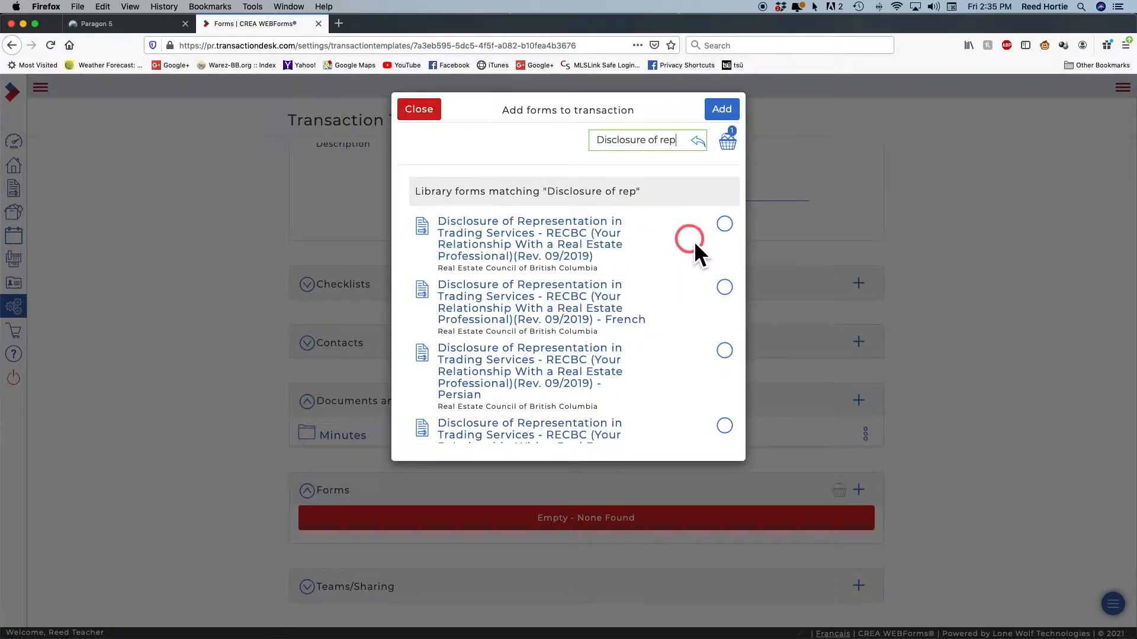
pyautogui.click(725, 224)
pyautogui.click(675, 273)
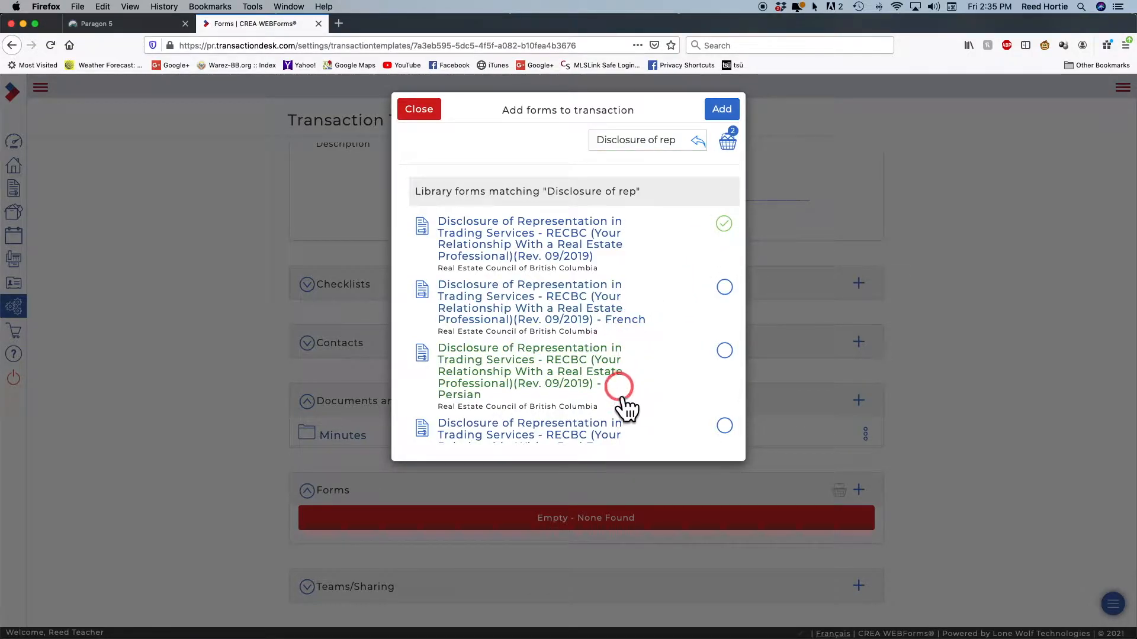
pyautogui.scroll(-5, 468, 441)
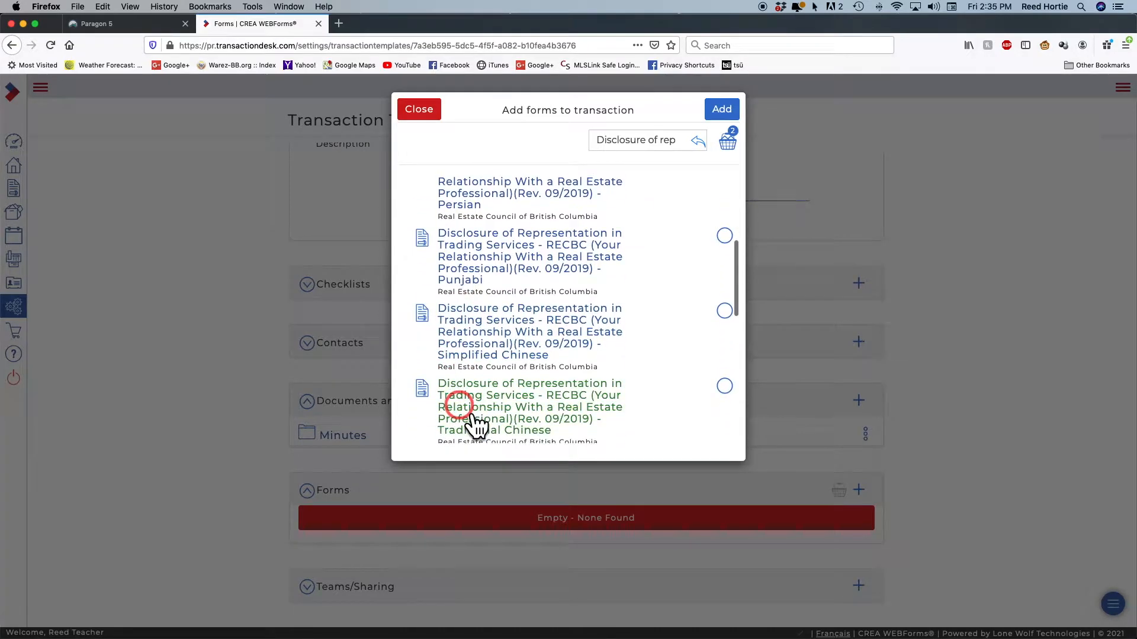
pyautogui.scroll(5, 470, 424)
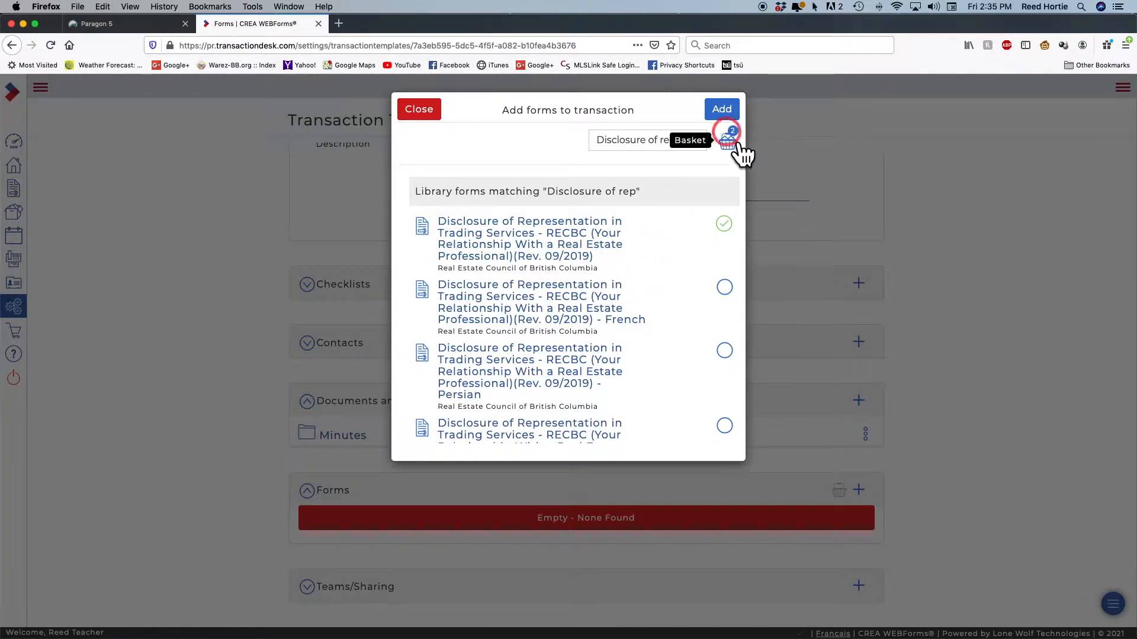
# Search 'P' and add Privacy Notice and Consent to the basket
pyautogui.click(699, 141)
pyautogui.click(609, 142)
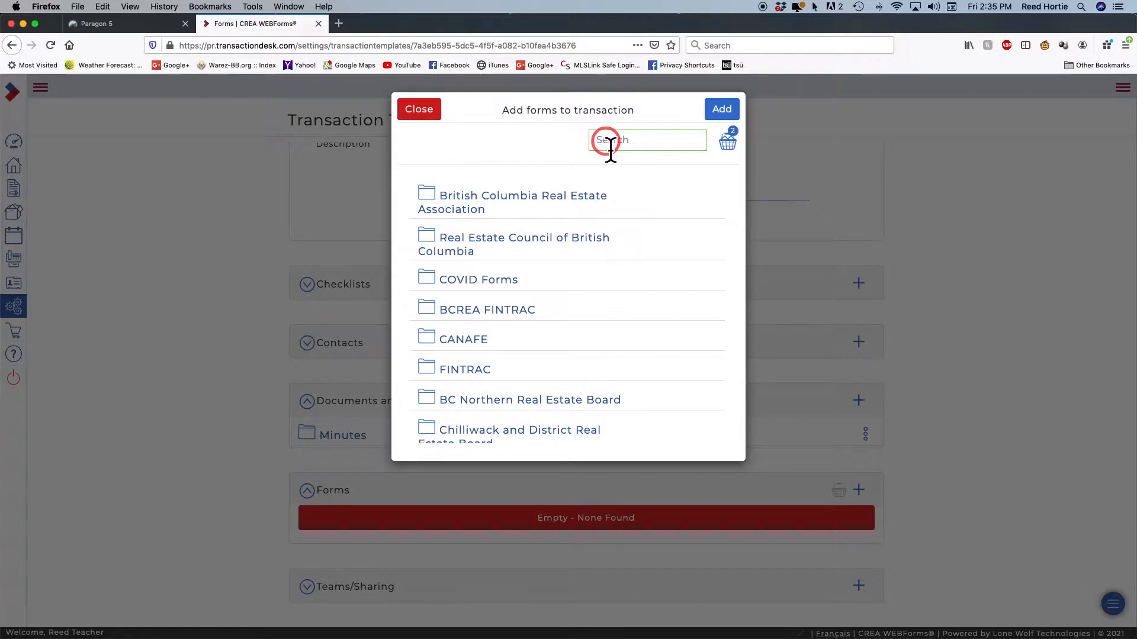
pyautogui.write('Privacy')
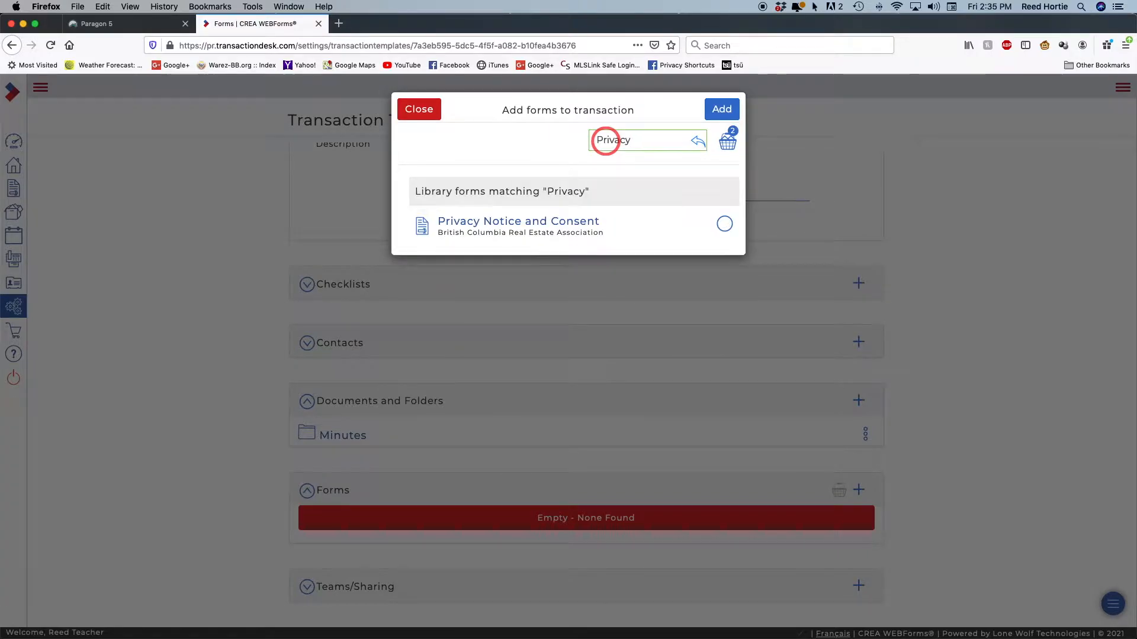
pyautogui.click(734, 237)
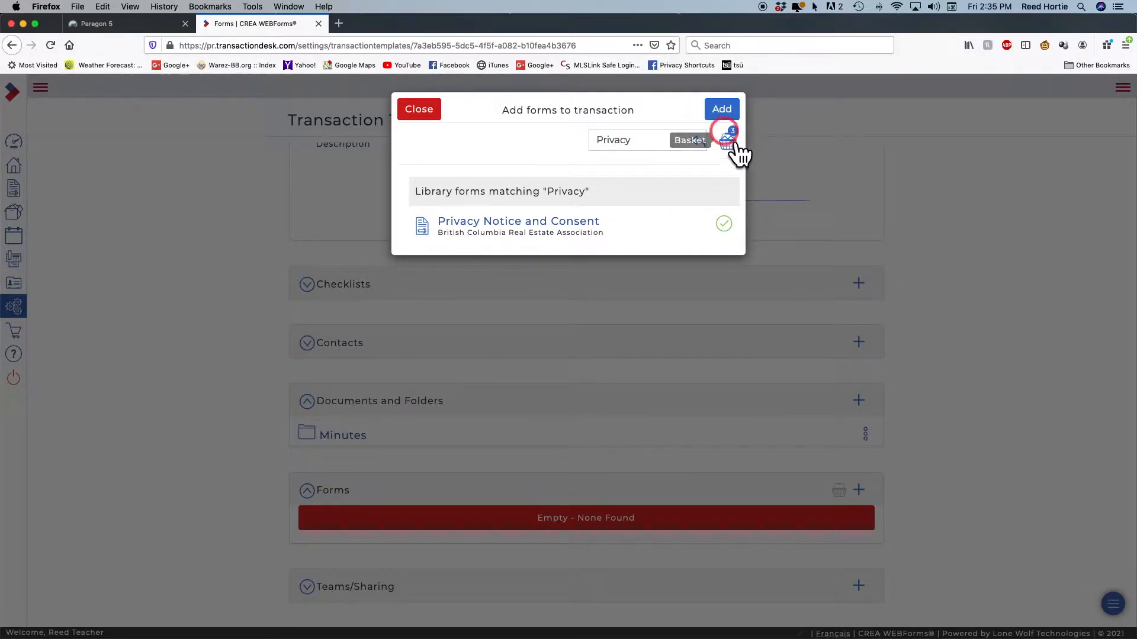
pyautogui.click(702, 142)
pyautogui.click(601, 142)
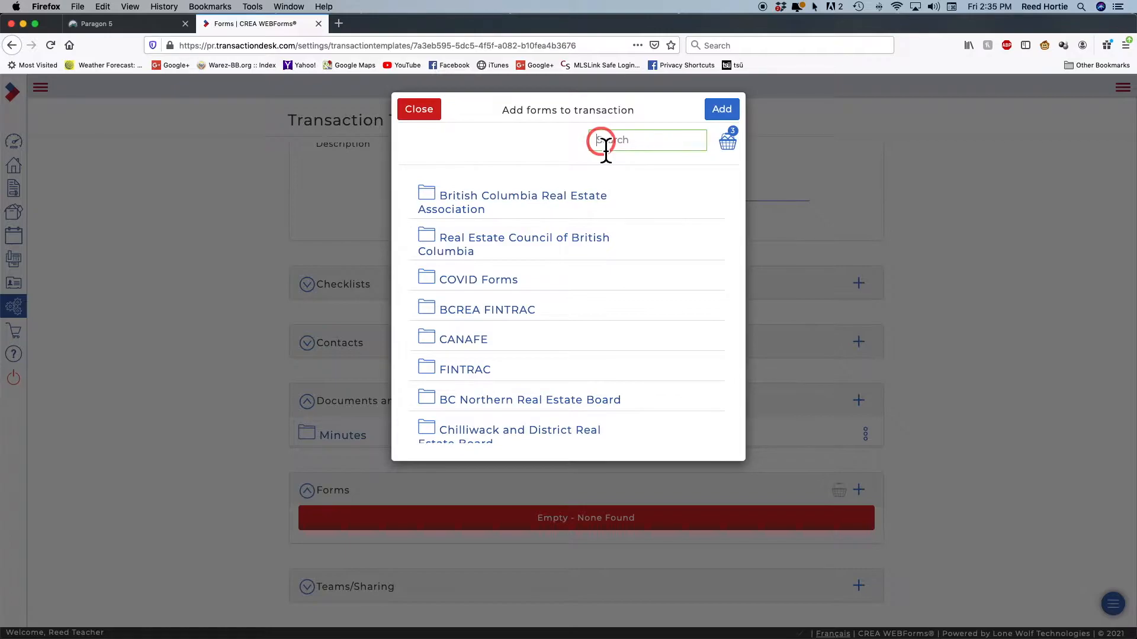
# Add Disclosure of Remuneration - RECBC and the Greater Vancouver Subject Removal form to the basket
pyautogui.write('Disclosure o')
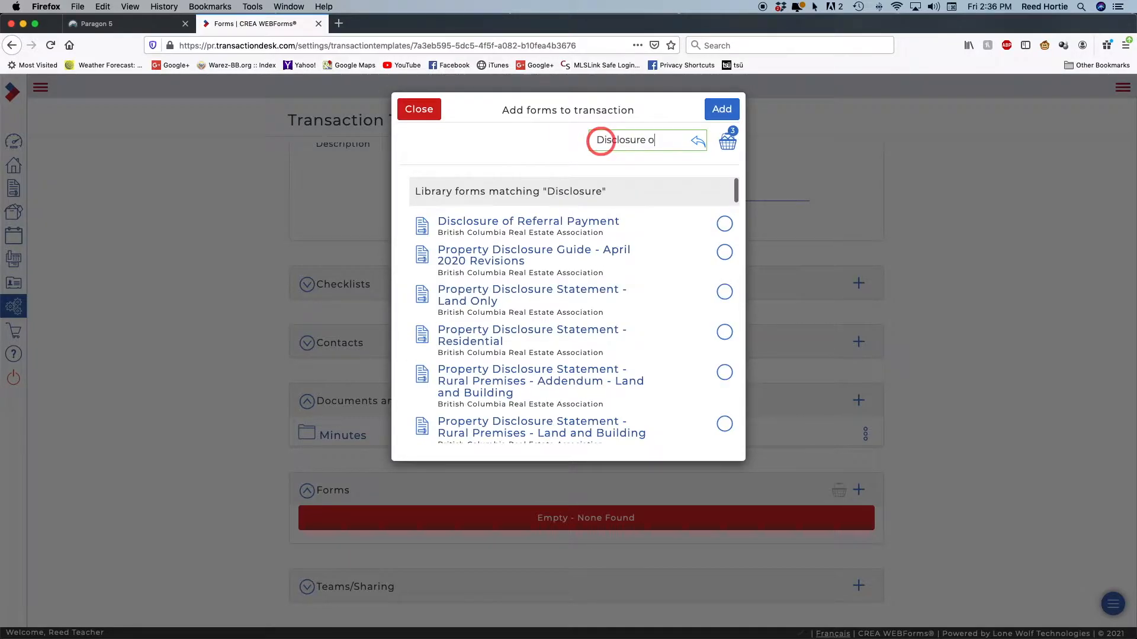
pyautogui.write('f remun')
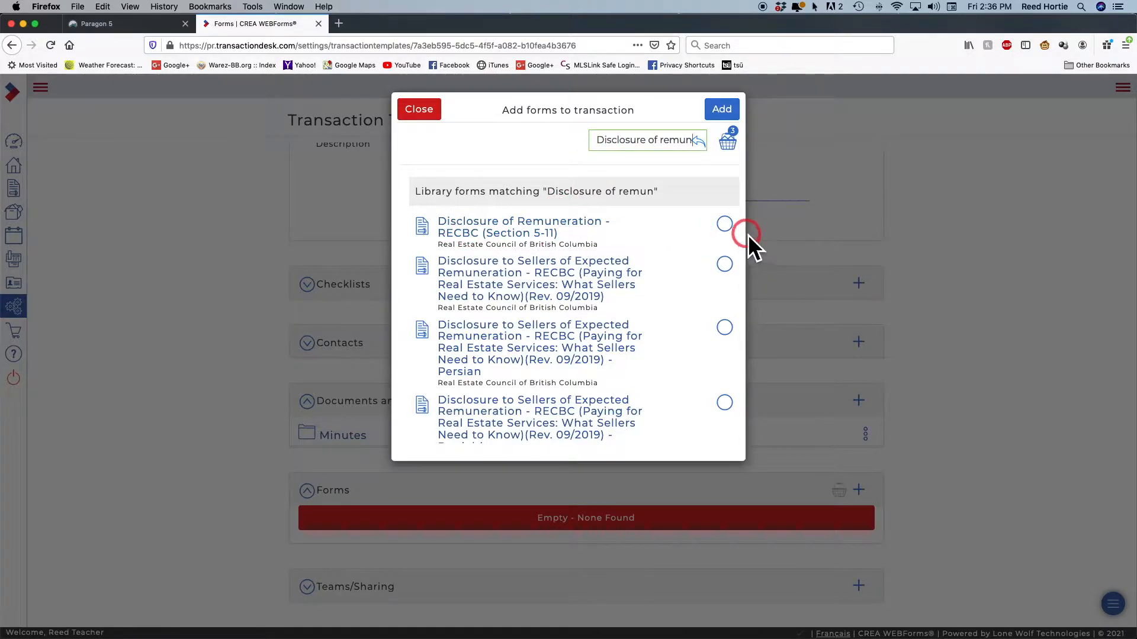
pyautogui.click(726, 225)
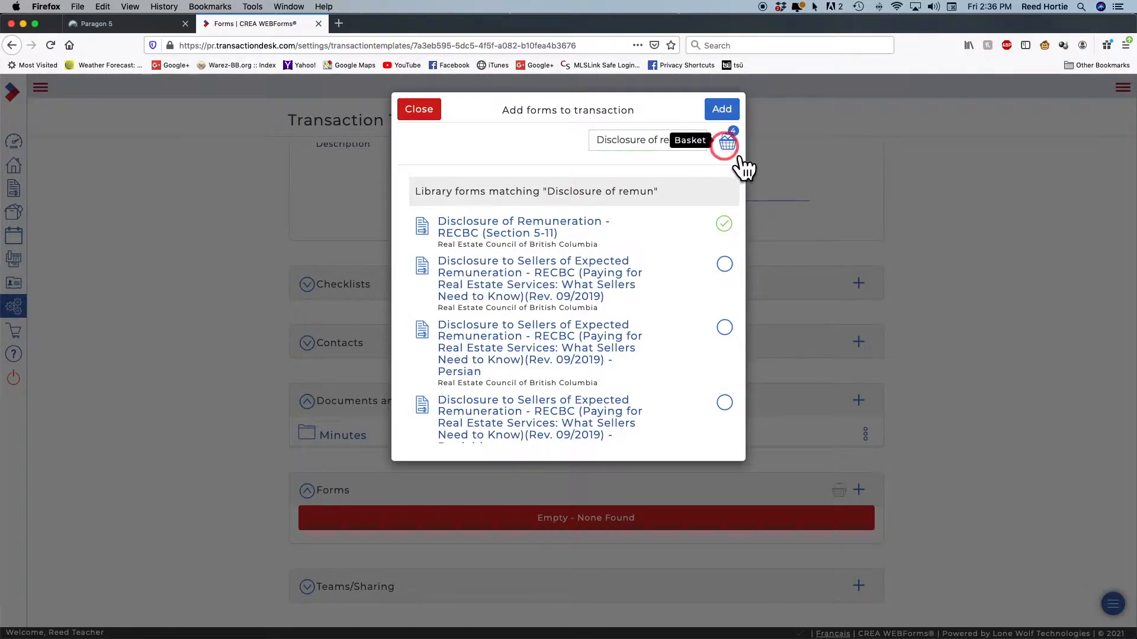
pyautogui.click(701, 140)
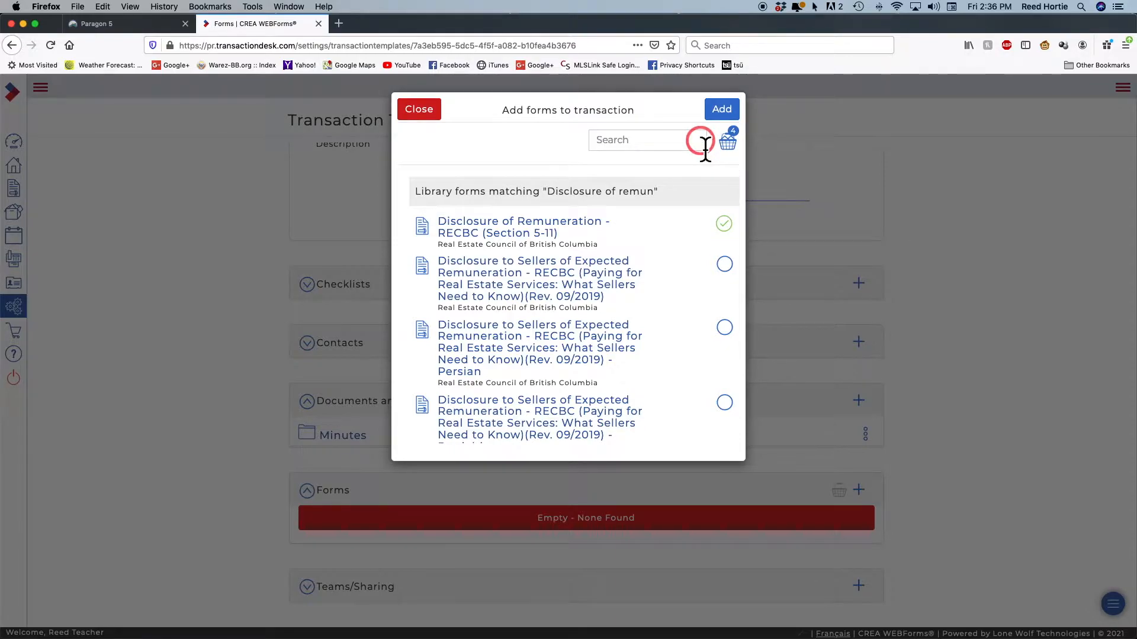
pyautogui.click(609, 145)
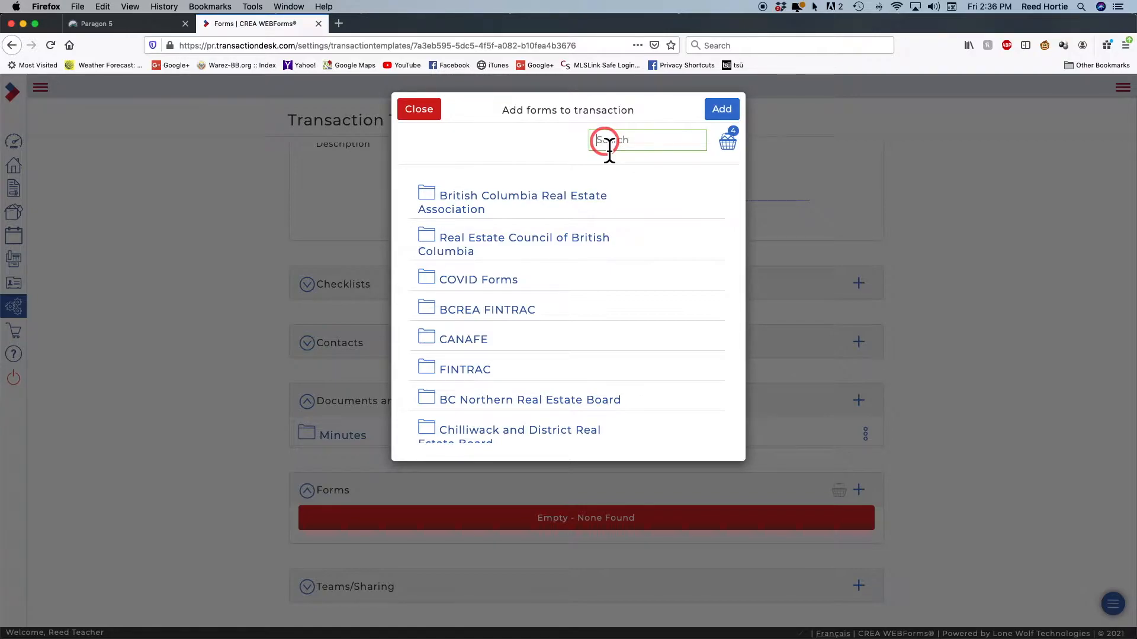
pyautogui.write('Su')
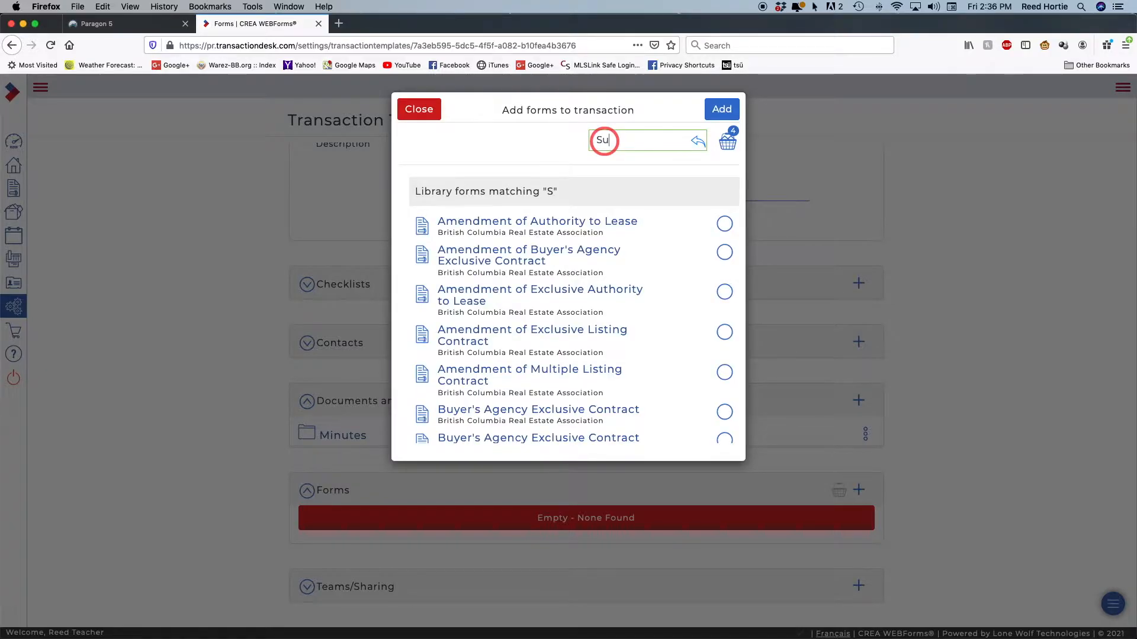
pyautogui.write('bject removal and')
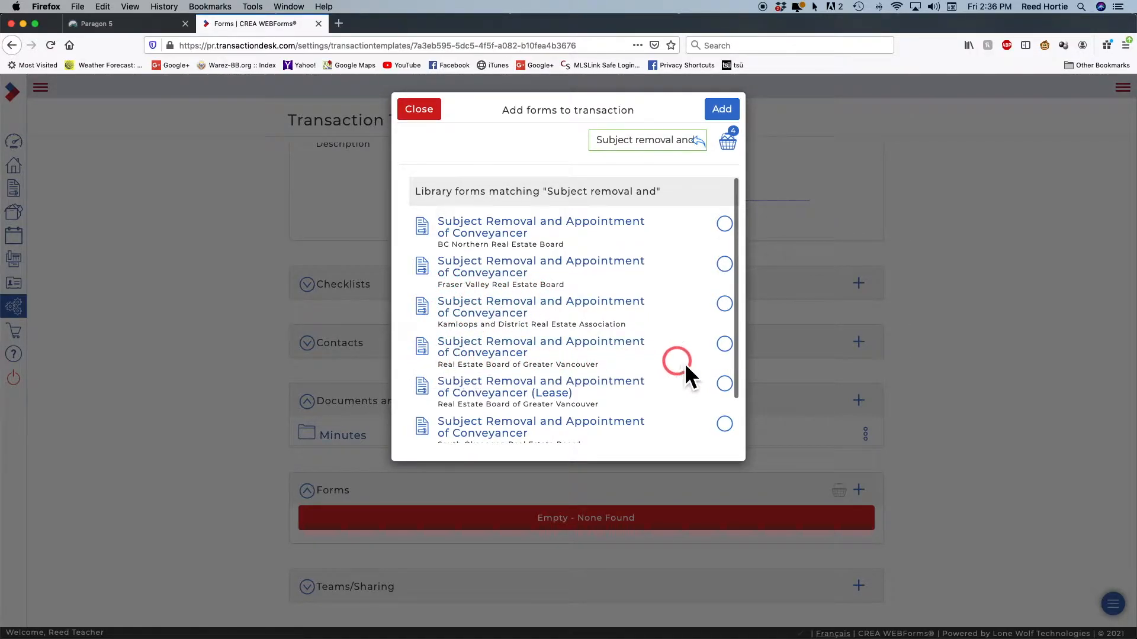
pyautogui.click(723, 343)
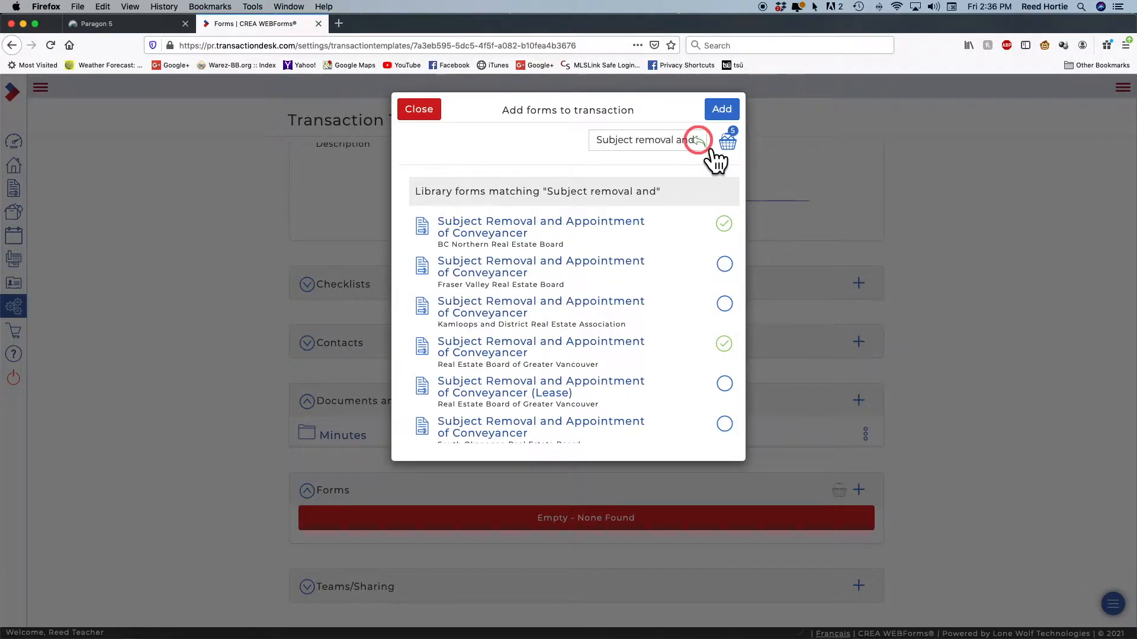
pyautogui.click(700, 140)
pyautogui.click(606, 142)
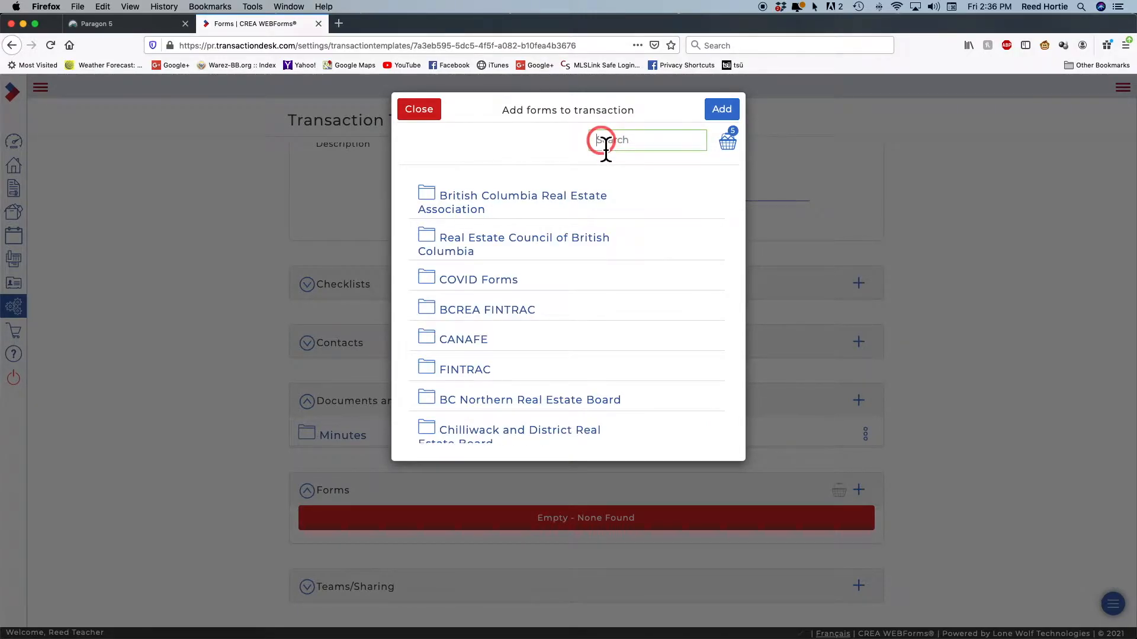
# Pick the FINTRAC Individual Identification record and add all basket forms to the template
pyautogui.write('FINR')
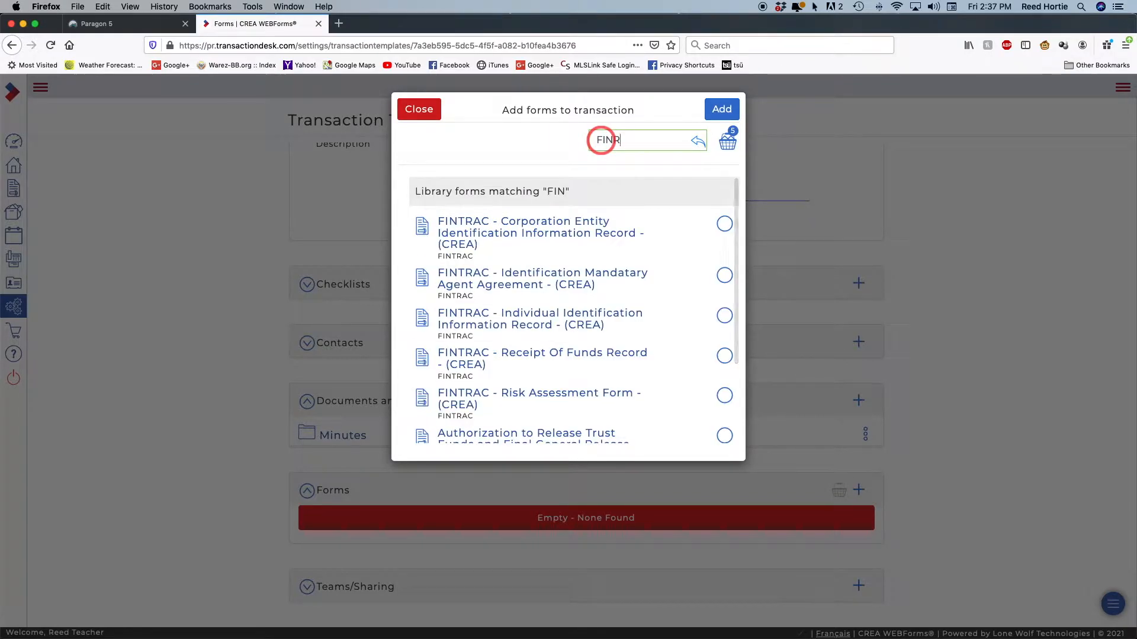
pyautogui.press('BackSpace')
pyautogui.write('TRAC')
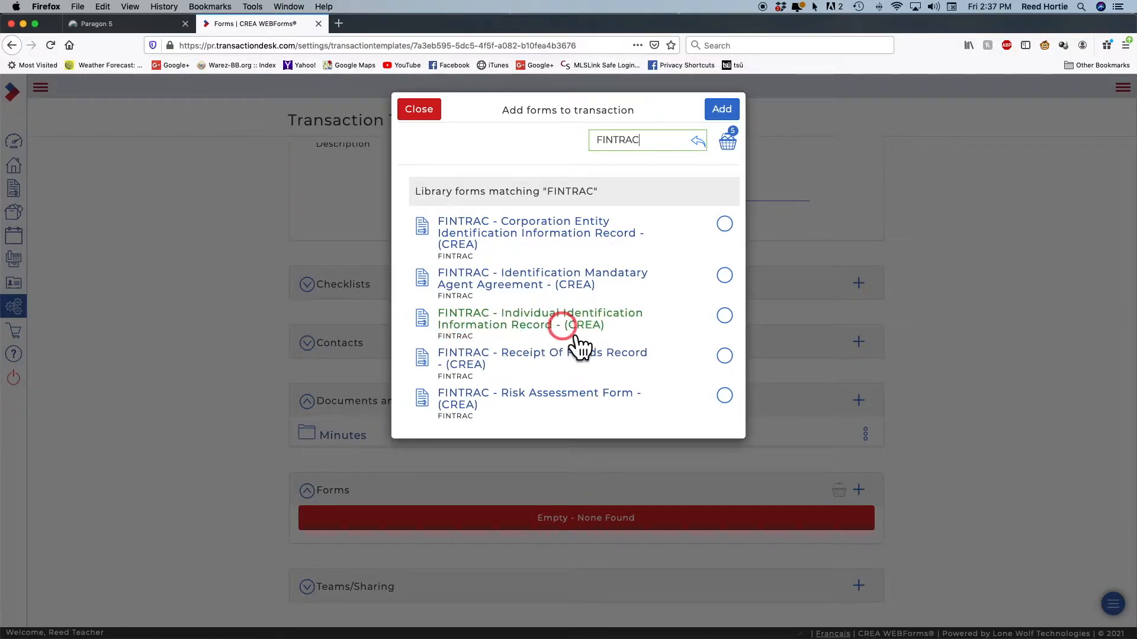
pyautogui.click(724, 316)
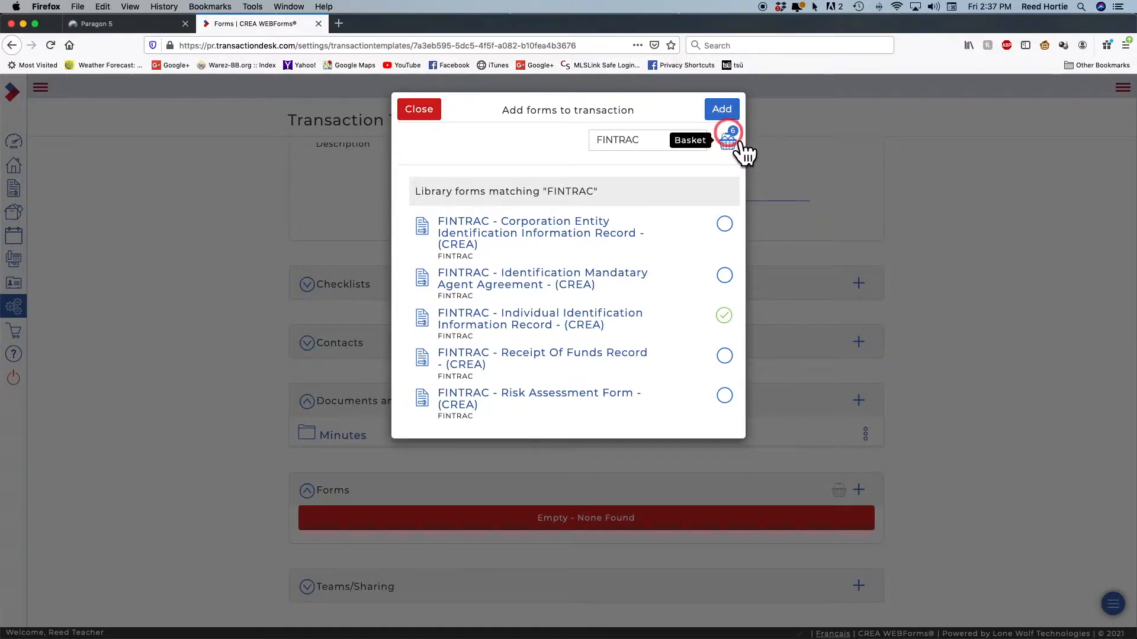
pyautogui.click(723, 110)
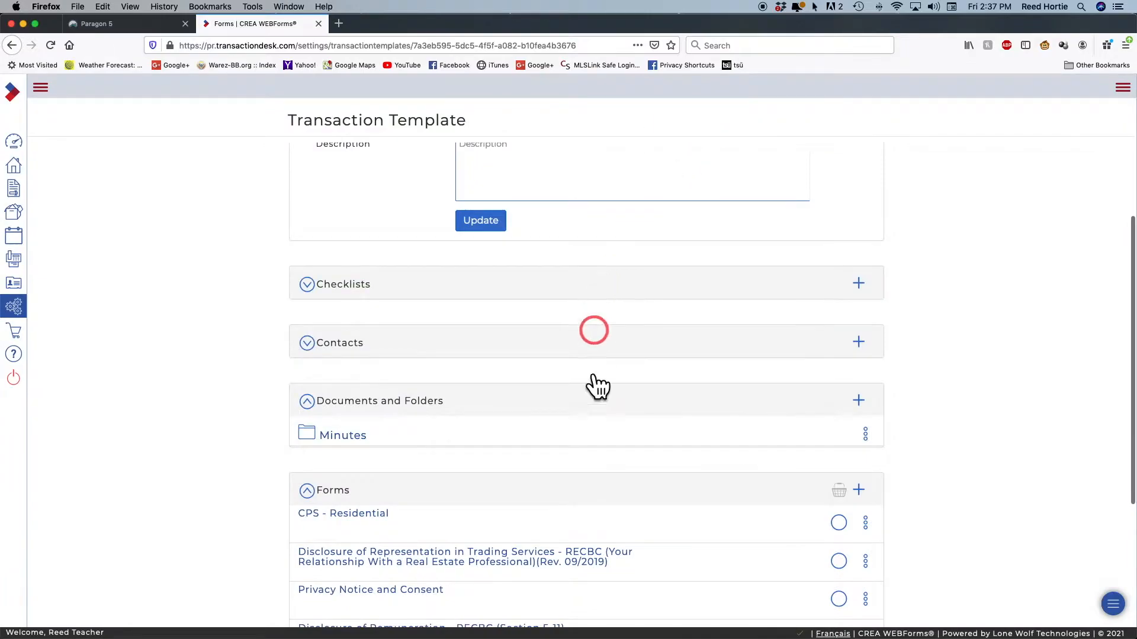
# Add a second FINTRAC Individual Identification Information Record to the template and expand the Forms list
pyautogui.scroll(-4, 588, 414)
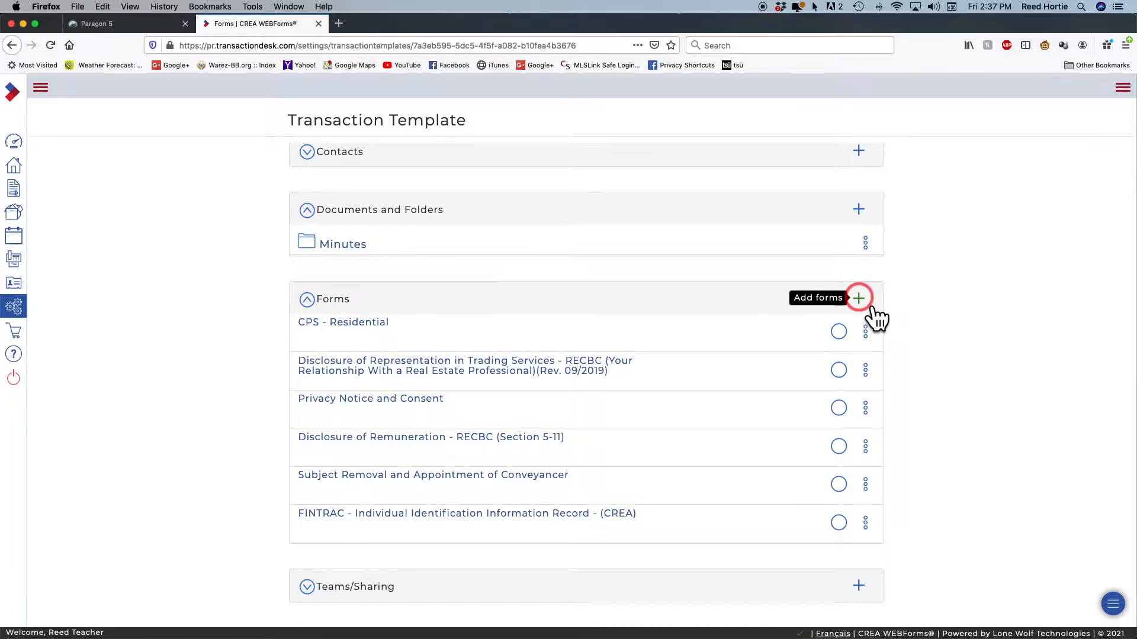
pyautogui.click(858, 298)
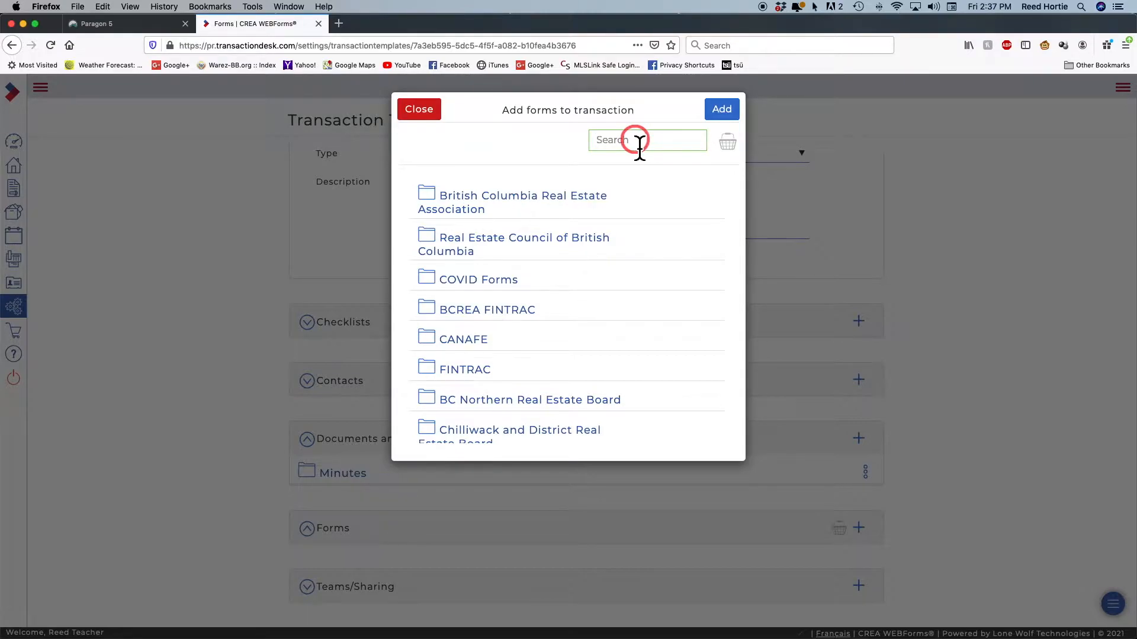
pyautogui.write('Fl')
pyautogui.write('NTRAC')
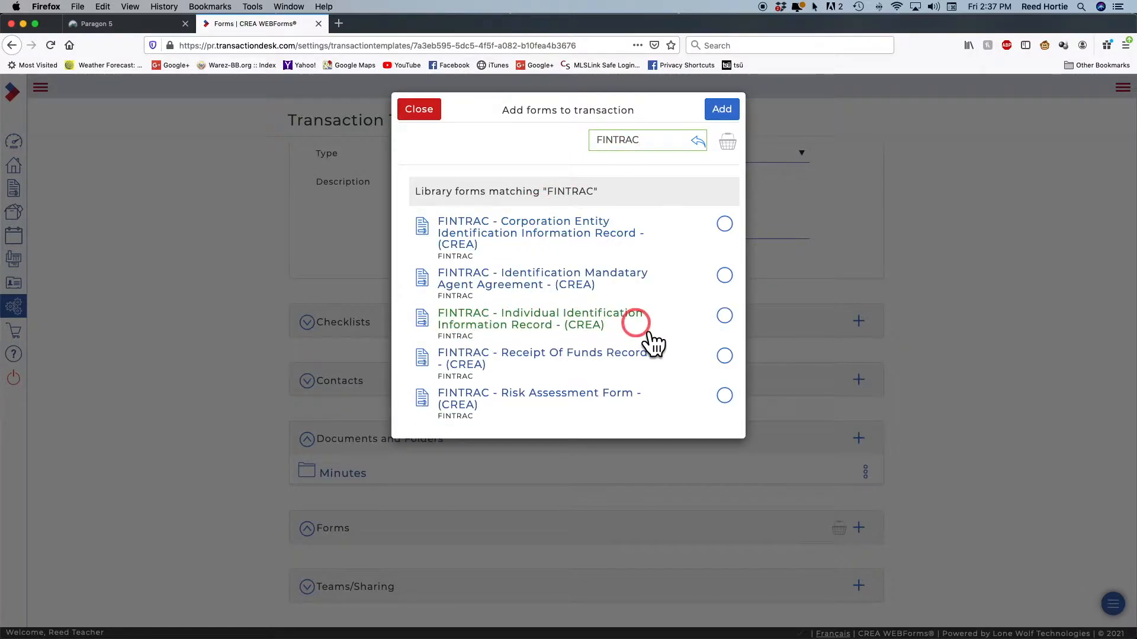
pyautogui.click(725, 316)
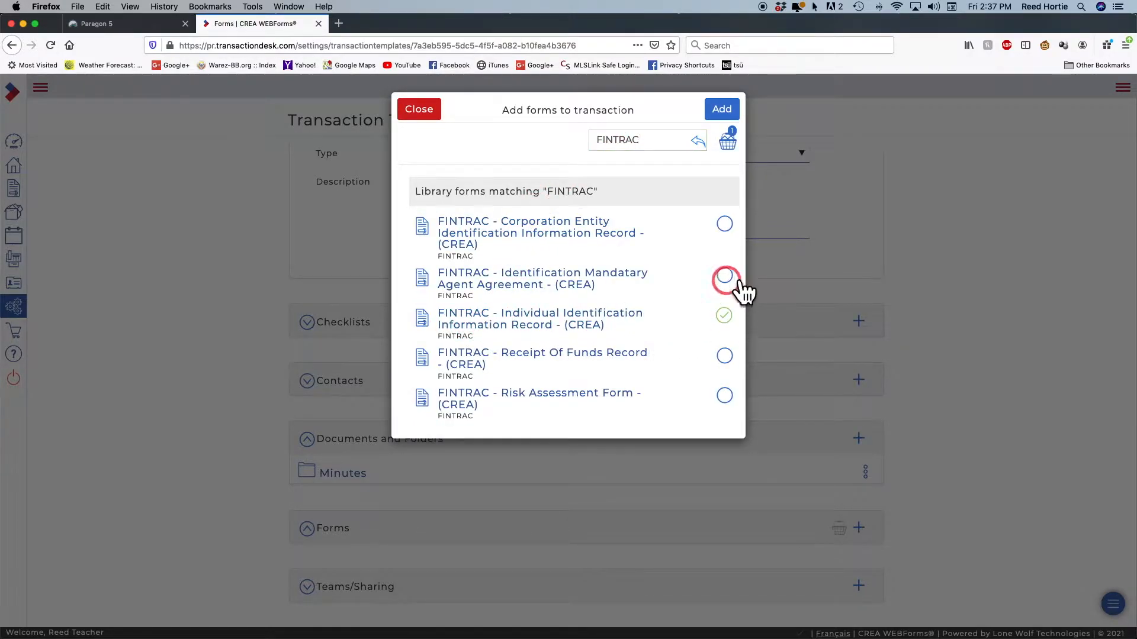
pyautogui.click(722, 113)
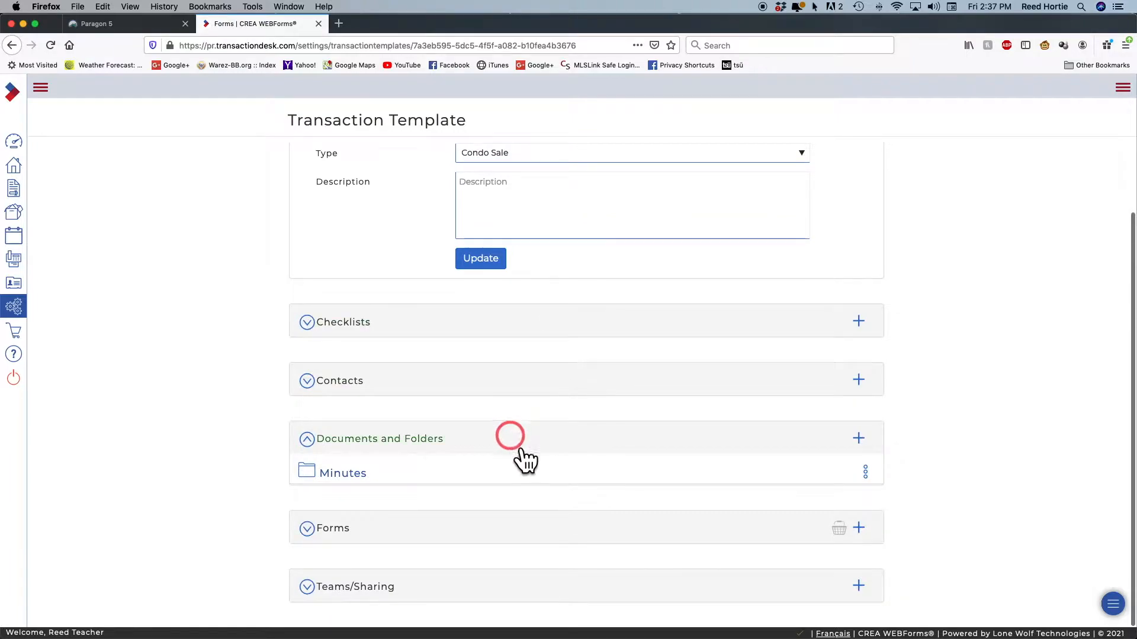
pyautogui.click(310, 529)
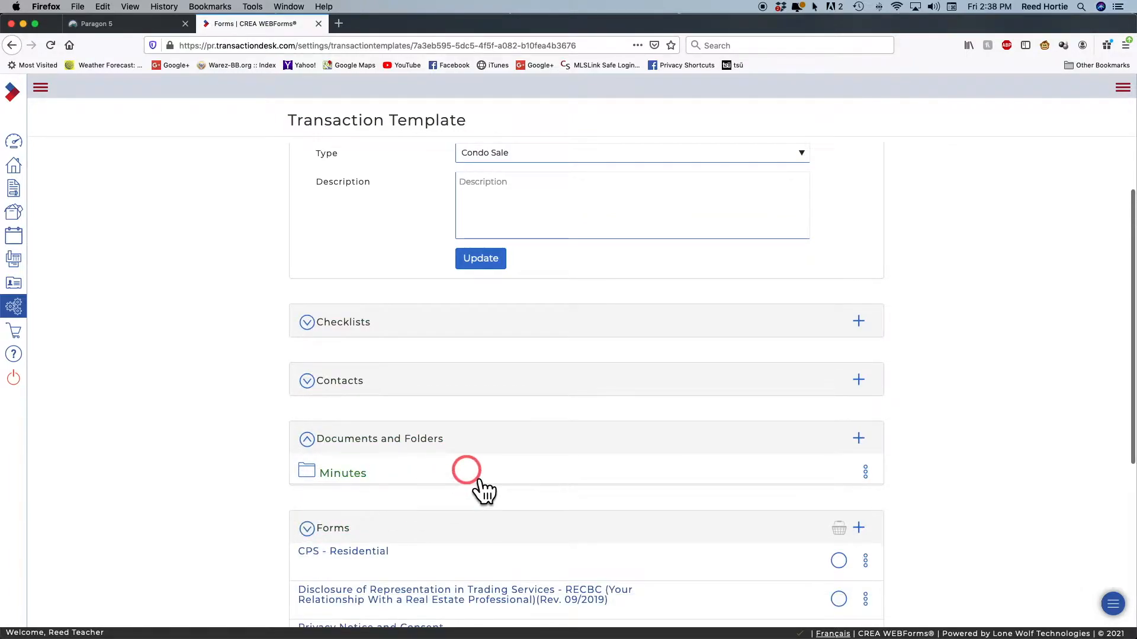
# Drag Disclosure of Representation, Privacy Notice and Consent and both FINTRAC records above CPS - Residential
pyautogui.scroll(-5, 485, 492)
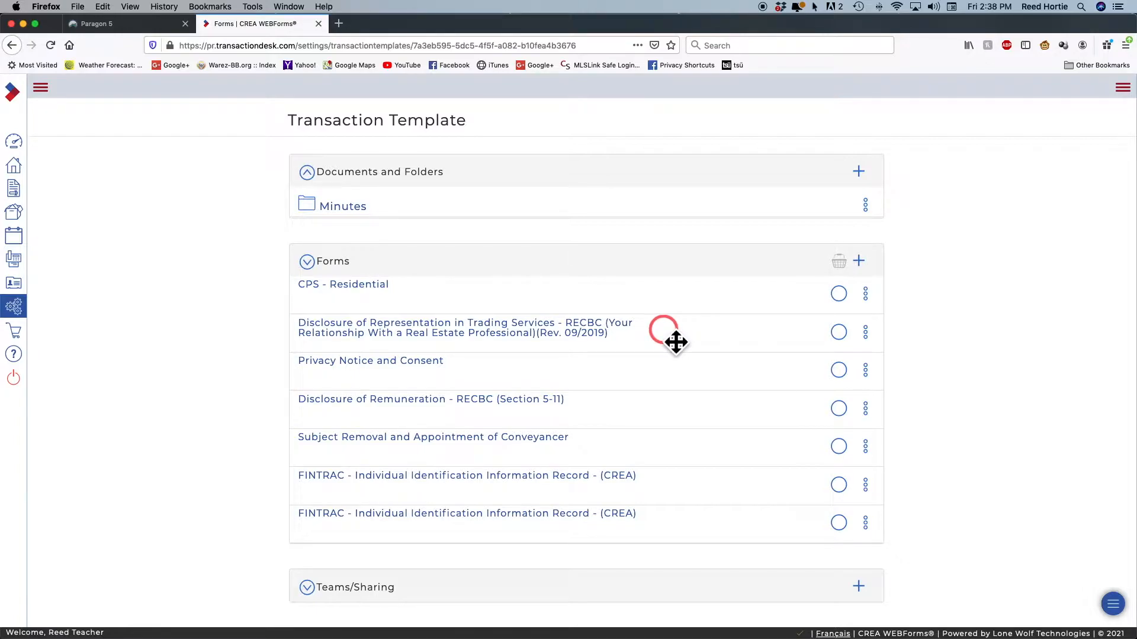
pyautogui.moveTo(675, 341); pyautogui.dragTo(678, 312)
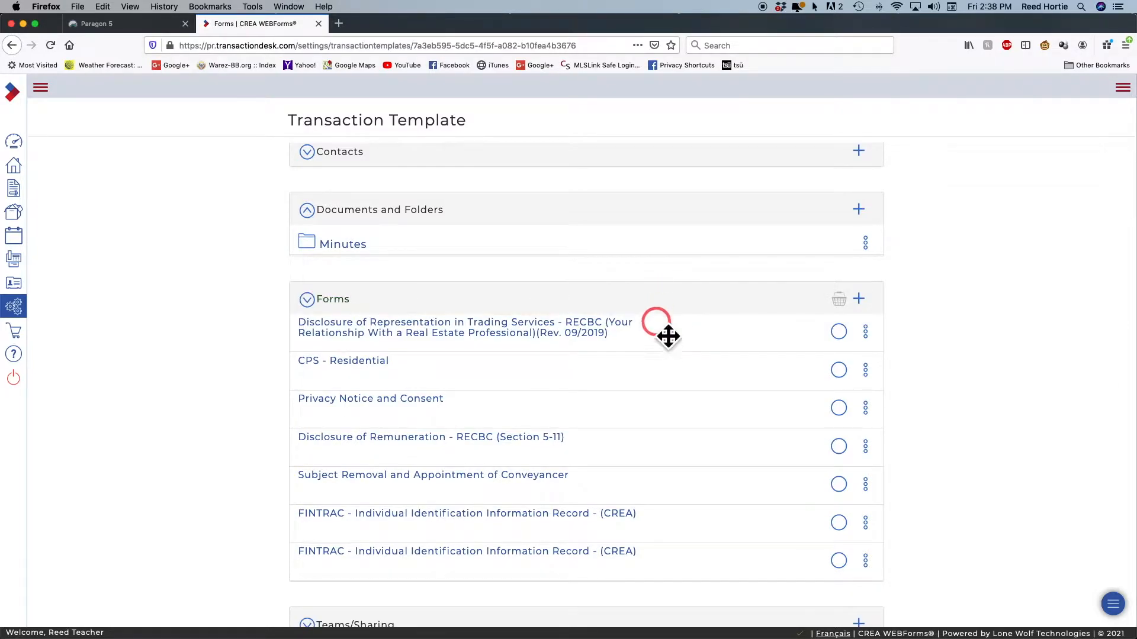
pyautogui.moveTo(589, 421); pyautogui.dragTo(592, 375)
pyautogui.scroll(-1, 694, 426)
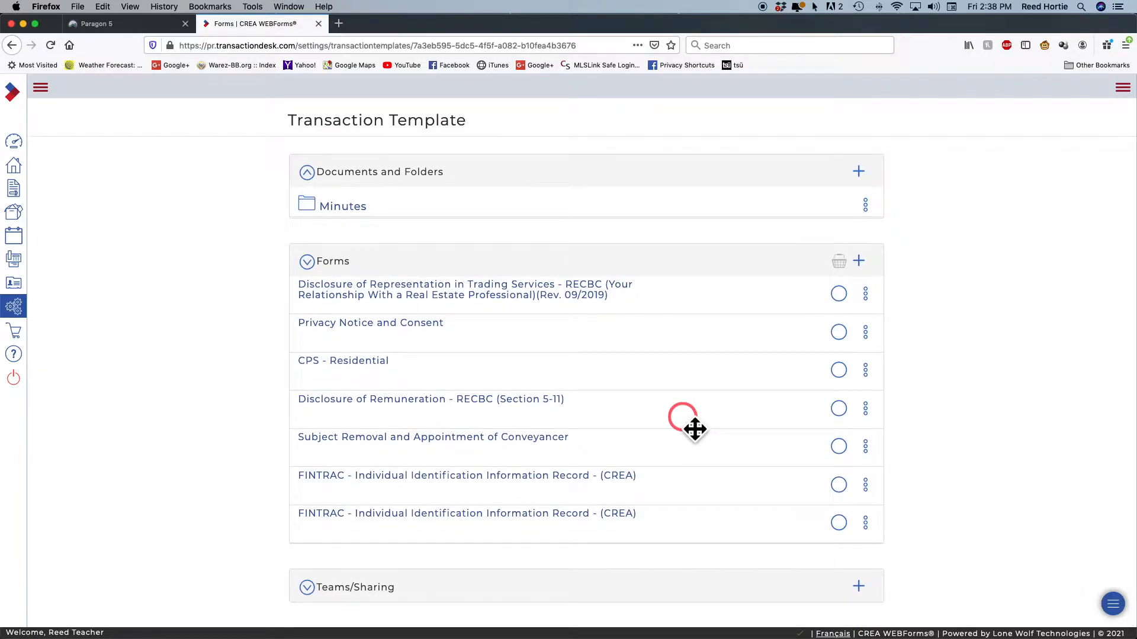
pyautogui.moveTo(685, 490); pyautogui.dragTo(687, 395)
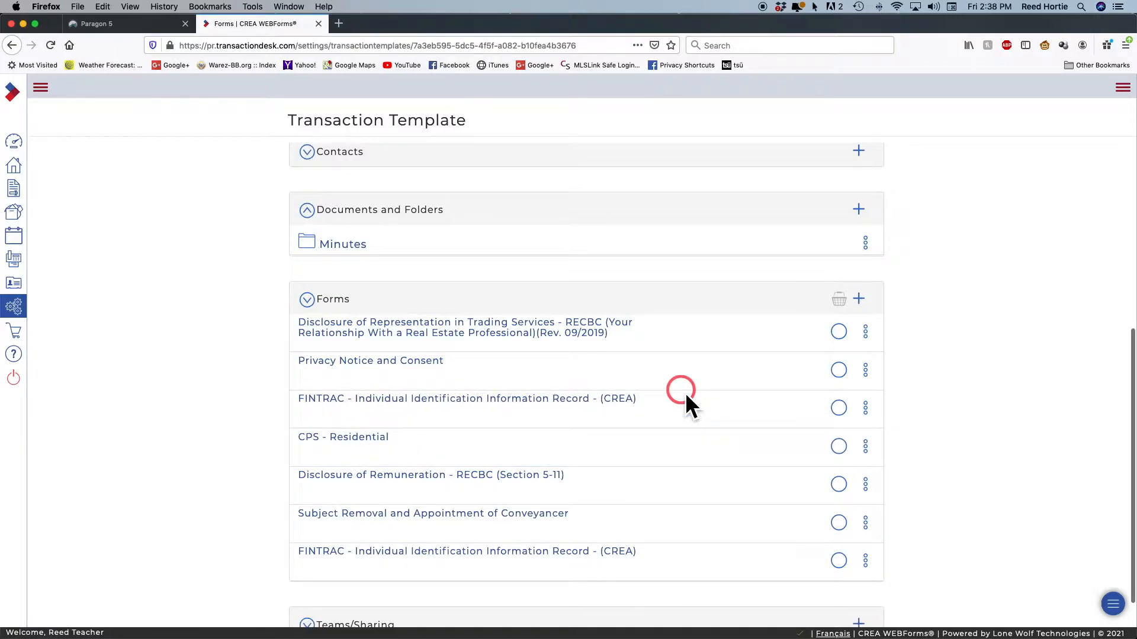
pyautogui.moveTo(683, 548); pyautogui.dragTo(677, 432)
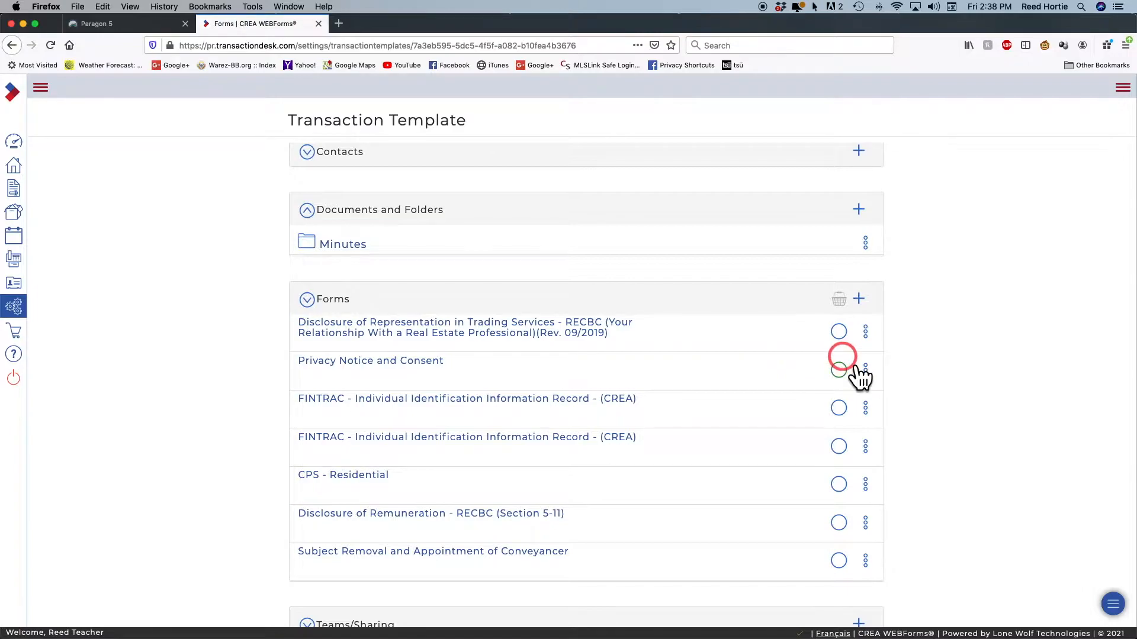
# Open the CPS - Residential form from the template's Forms list
pyautogui.click(865, 331)
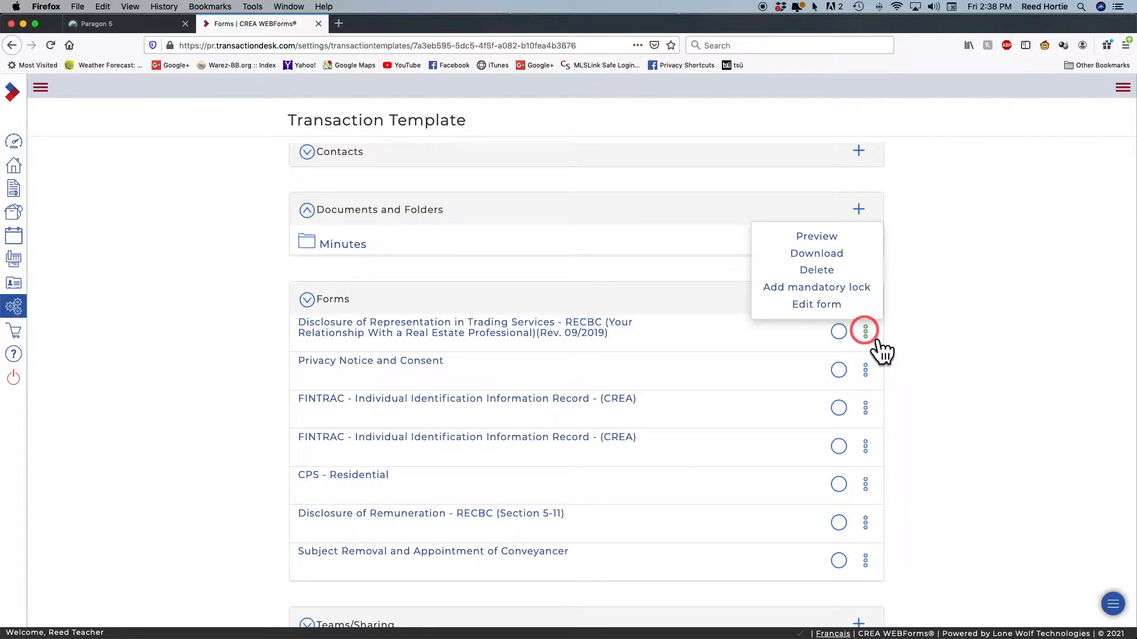
pyautogui.click(876, 340)
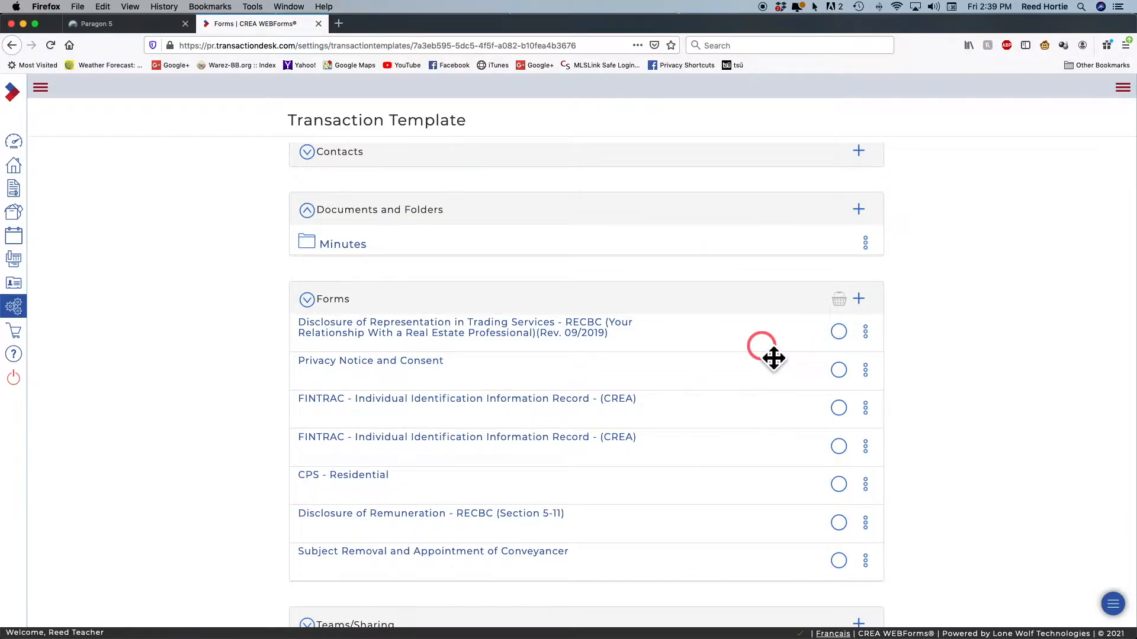
pyautogui.scroll(-1, 770, 355)
pyautogui.scroll(5, 770, 356)
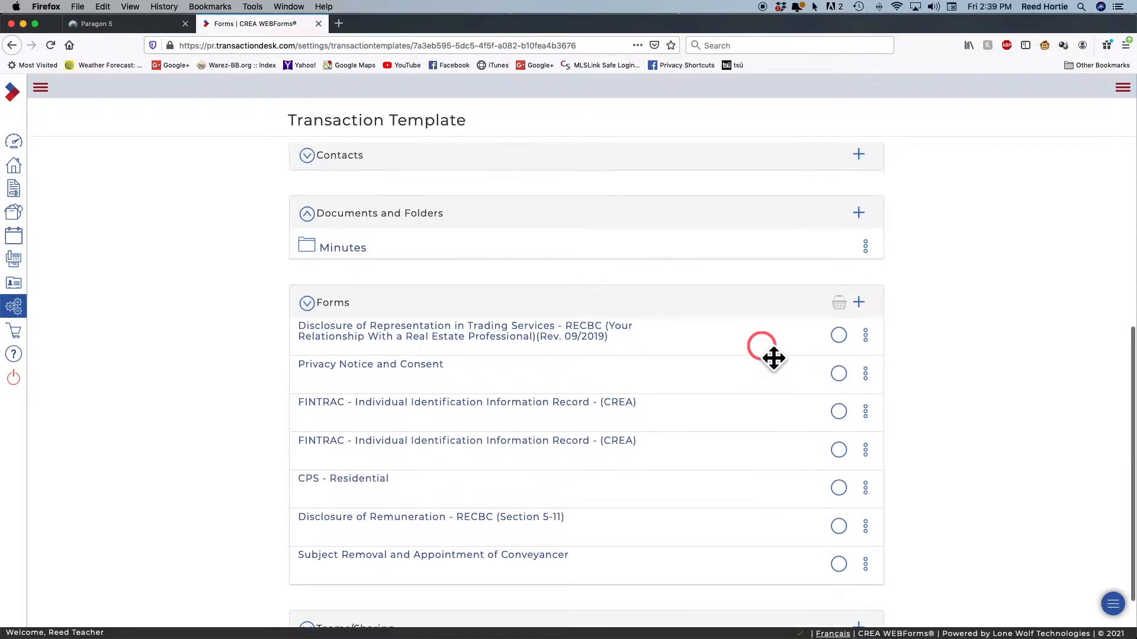
pyautogui.scroll(-4, 766, 348)
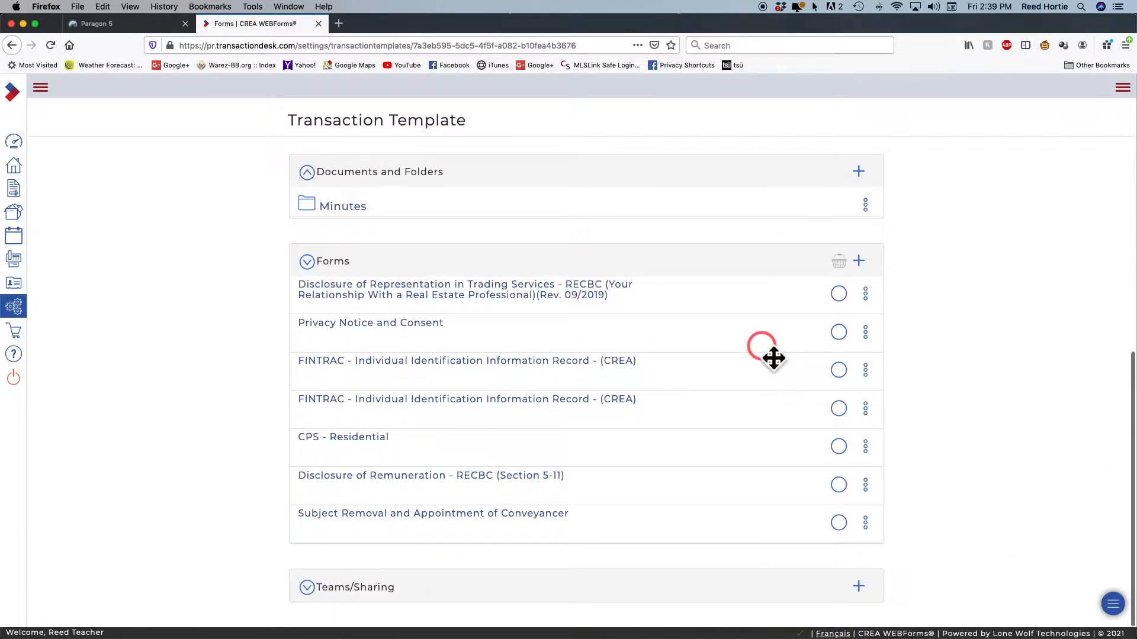
pyautogui.scroll(3, 769, 355)
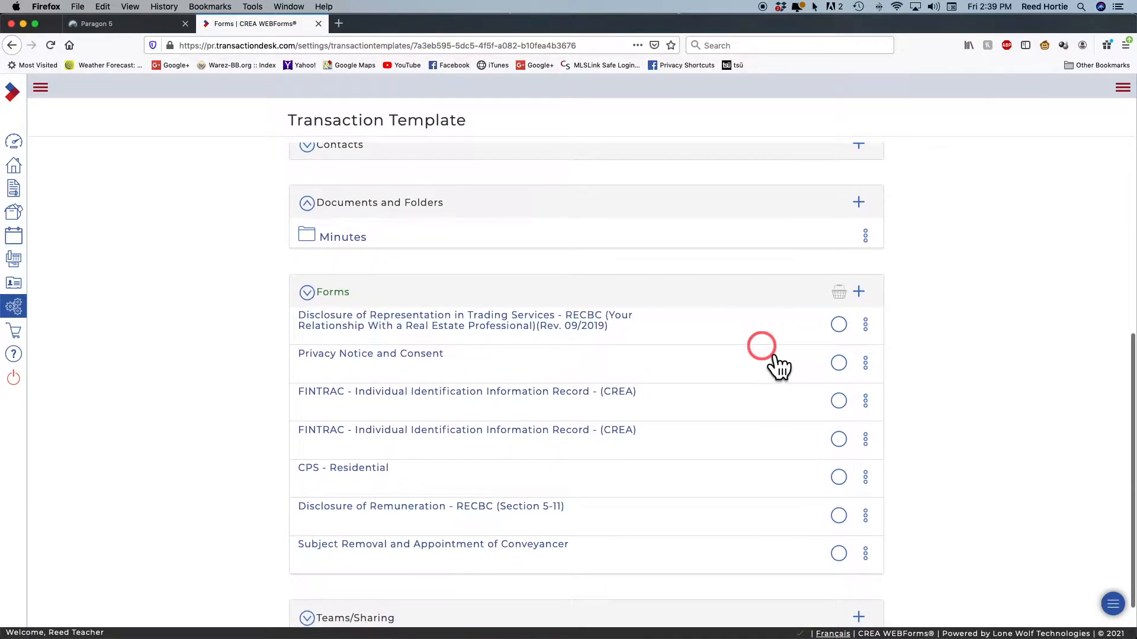
pyautogui.scroll(3, 766, 348)
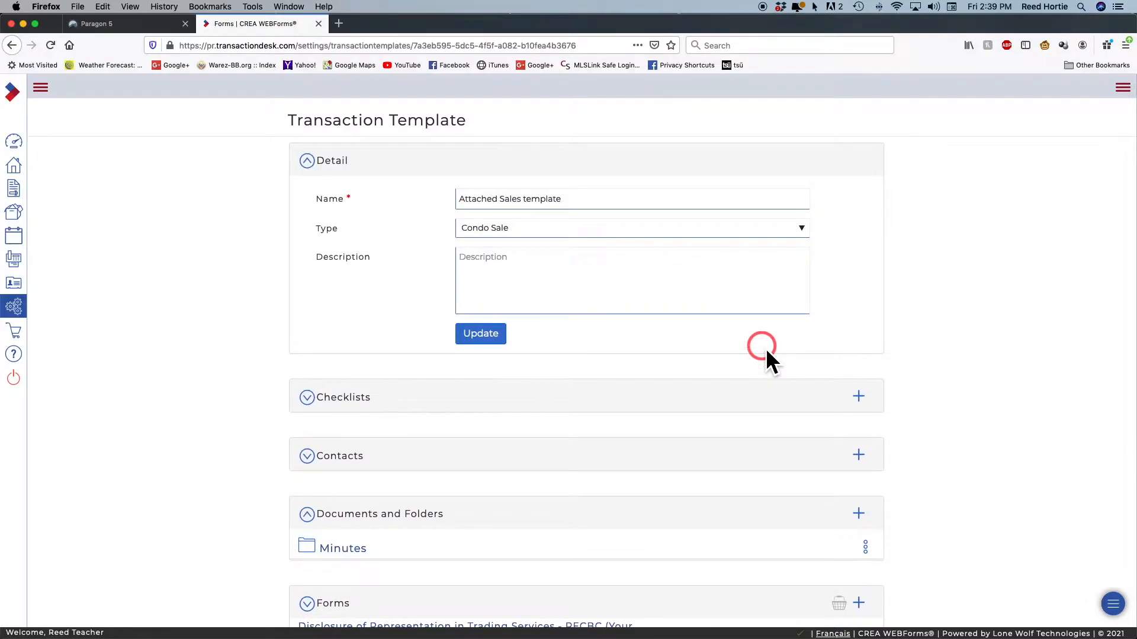
pyautogui.scroll(-6, 767, 350)
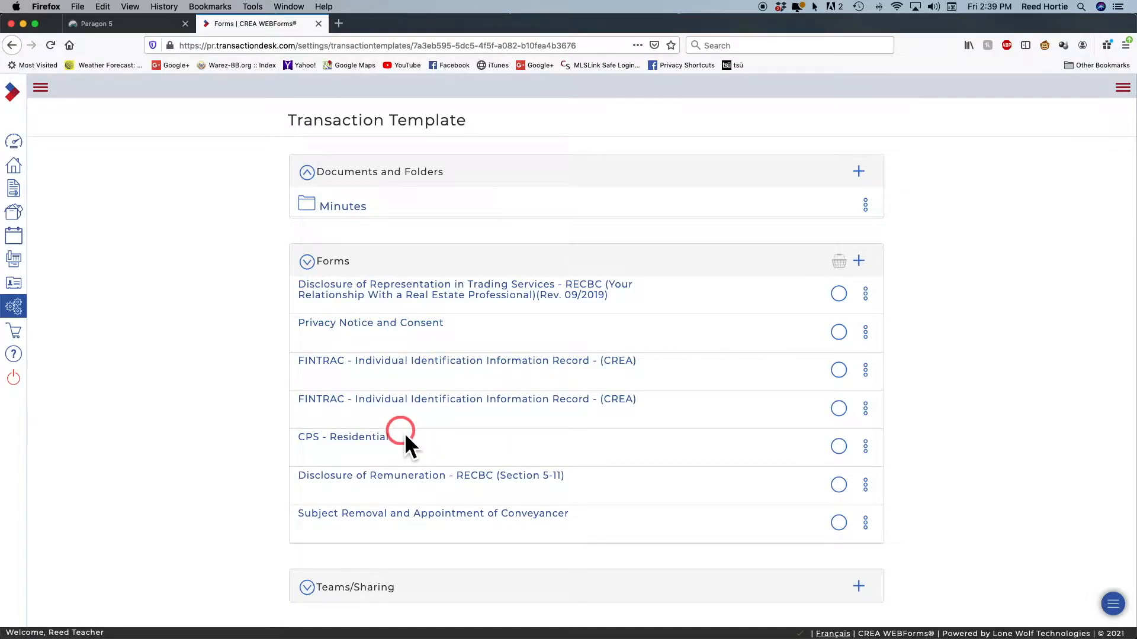
pyautogui.click(357, 442)
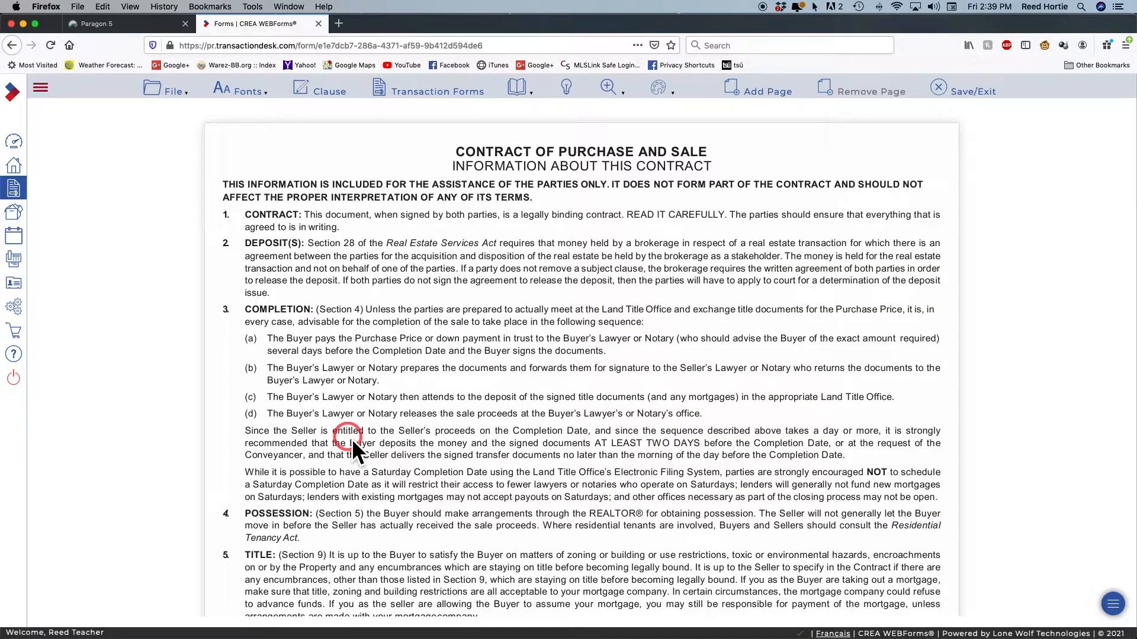
# Scroll to page 2 and place the cursor in the empty Terms and Conditions box
pyautogui.scroll(-15, 351, 439)
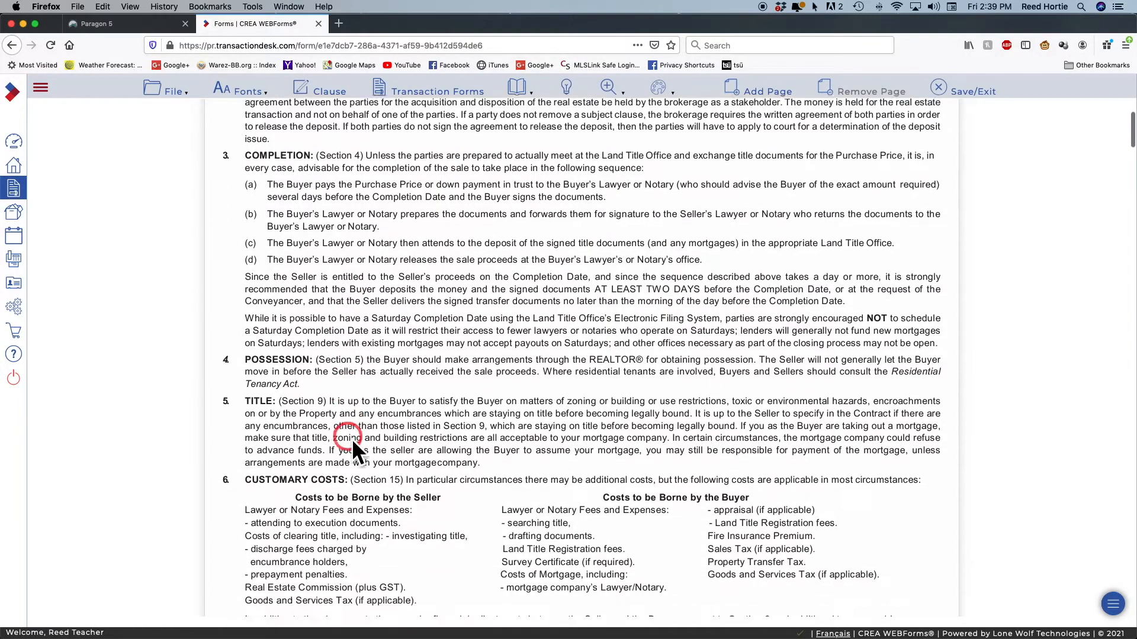
pyautogui.scroll(-15, 298, 428)
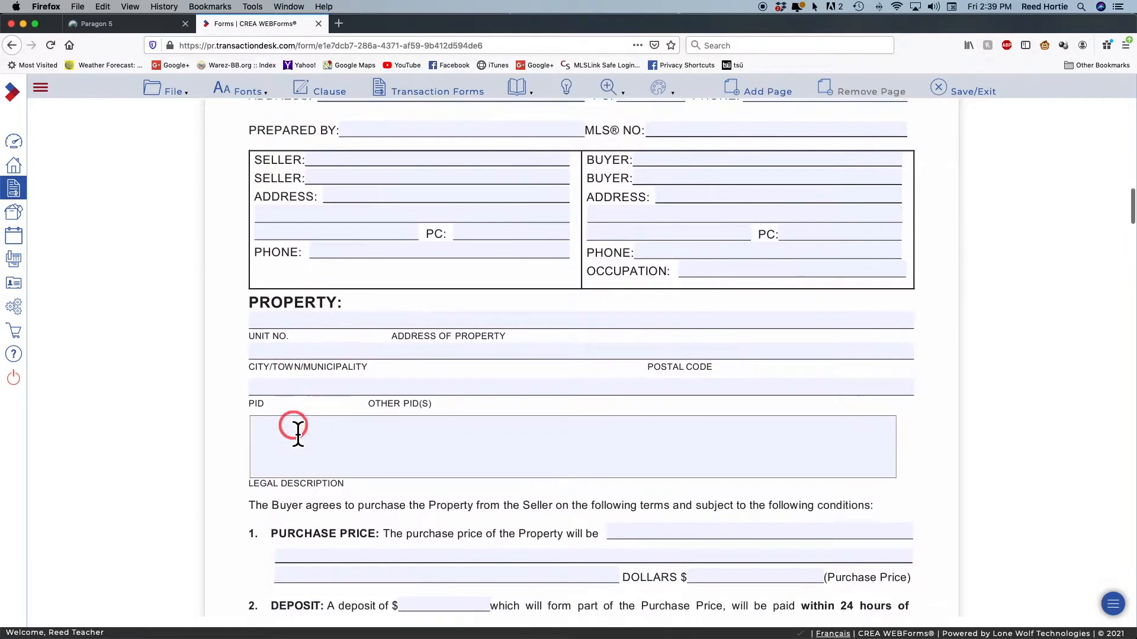
pyautogui.scroll(-5, 297, 428)
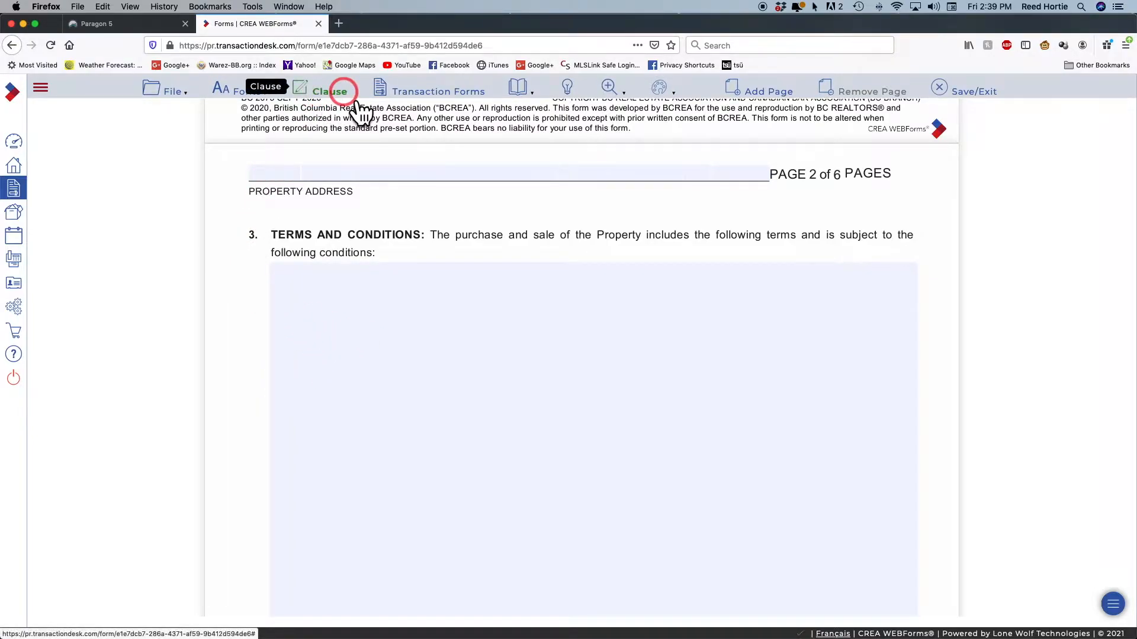
pyautogui.click(342, 299)
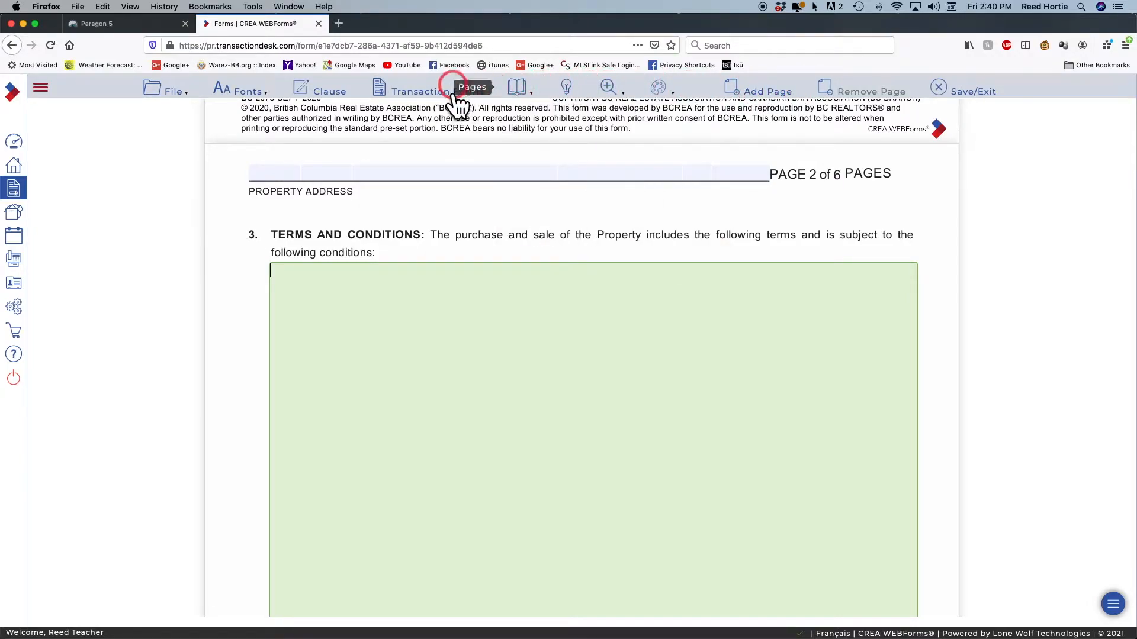
pyautogui.moveTo(158, 101)
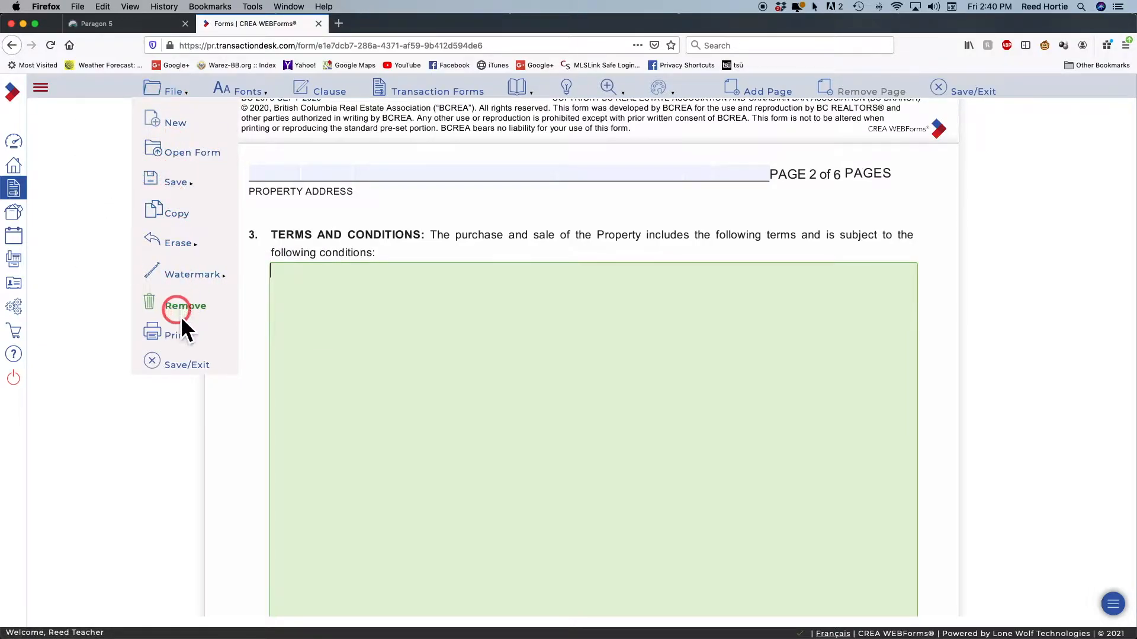
pyautogui.moveTo(184, 166)
pyautogui.click(249, 90)
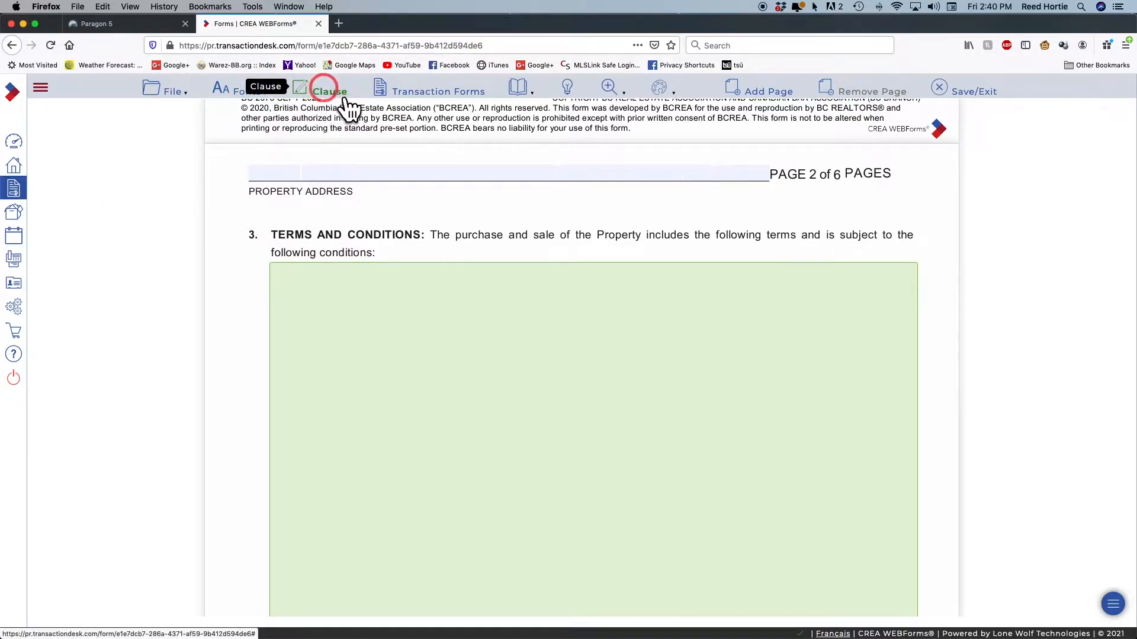
pyautogui.click(421, 91)
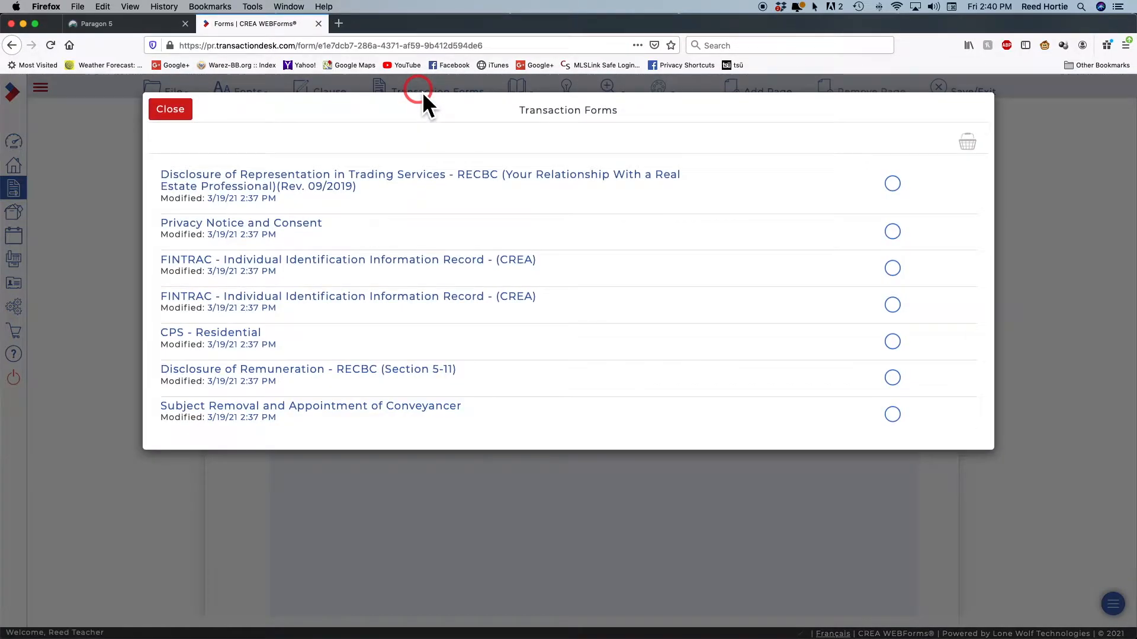
pyautogui.click(186, 114)
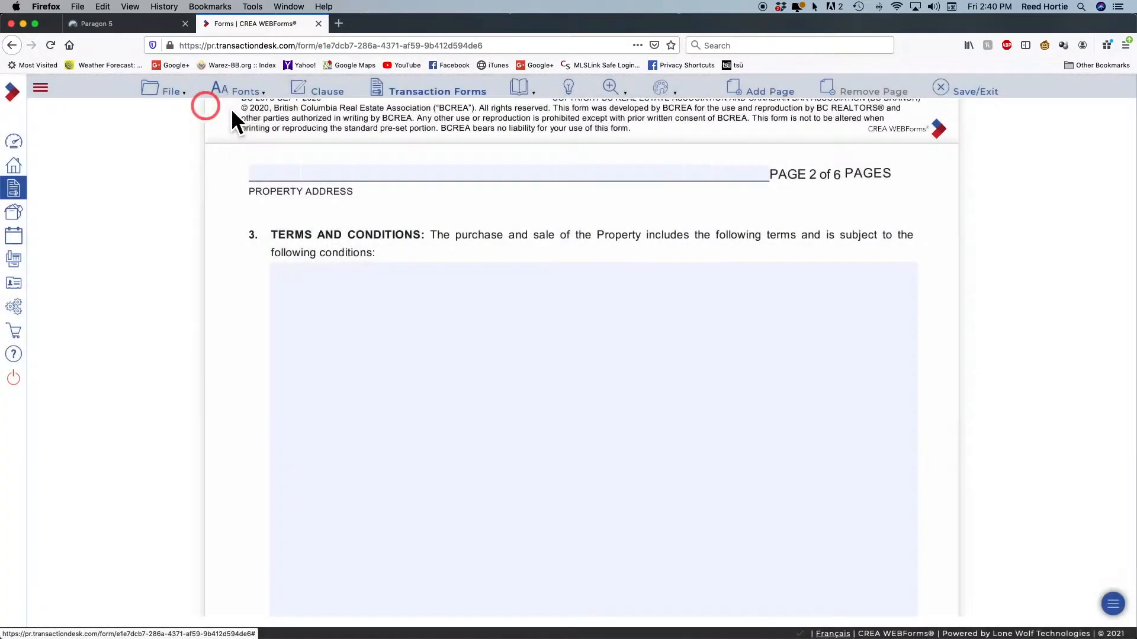
pyautogui.click(543, 103)
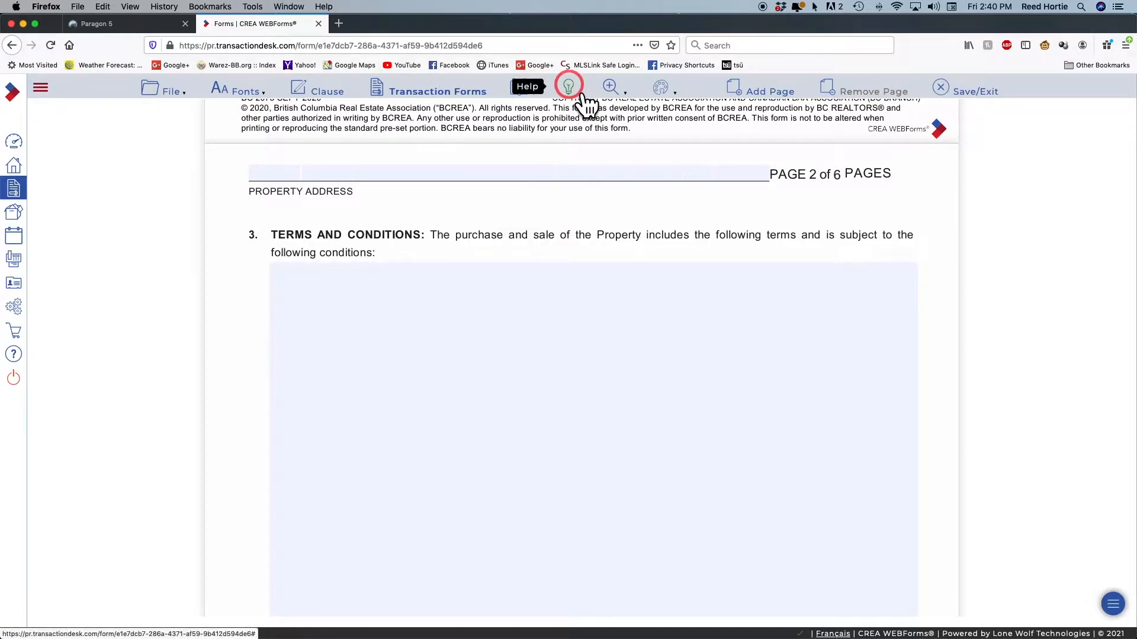
pyautogui.moveTo(621, 102)
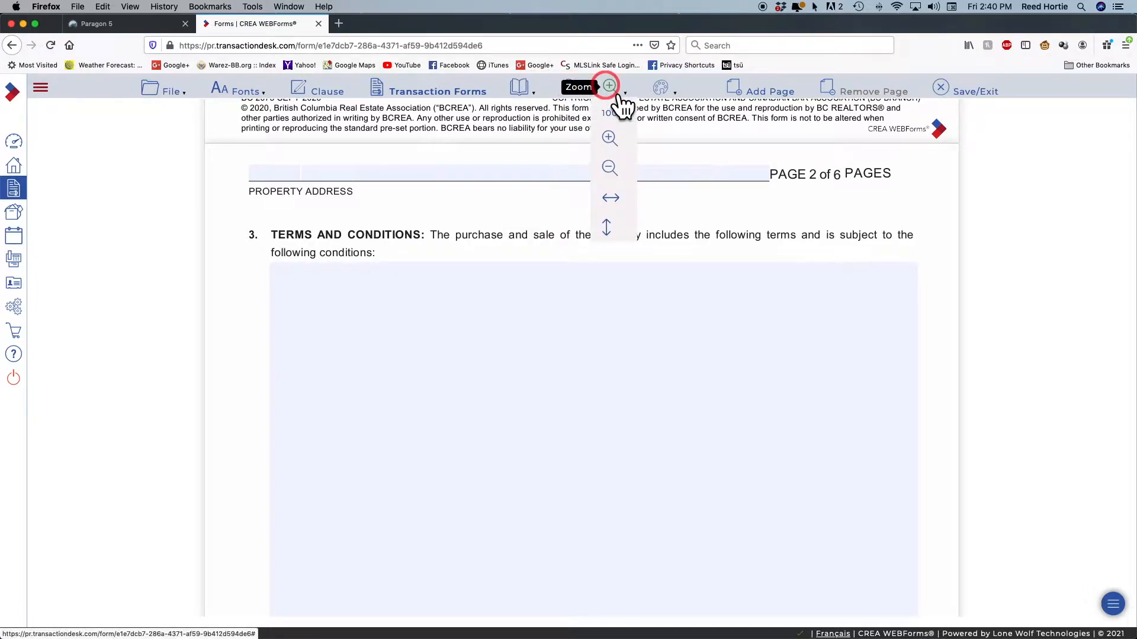
pyautogui.moveTo(663, 88)
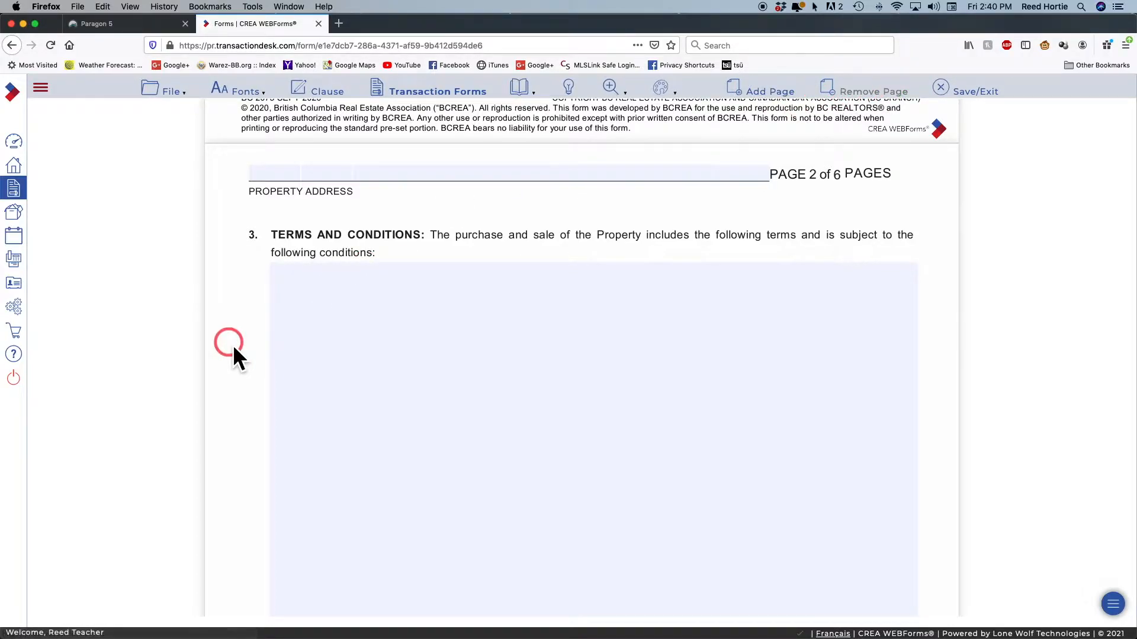
# From the clause library, select the New First Mortgage and Inspection of Property clauses
pyautogui.click(337, 324)
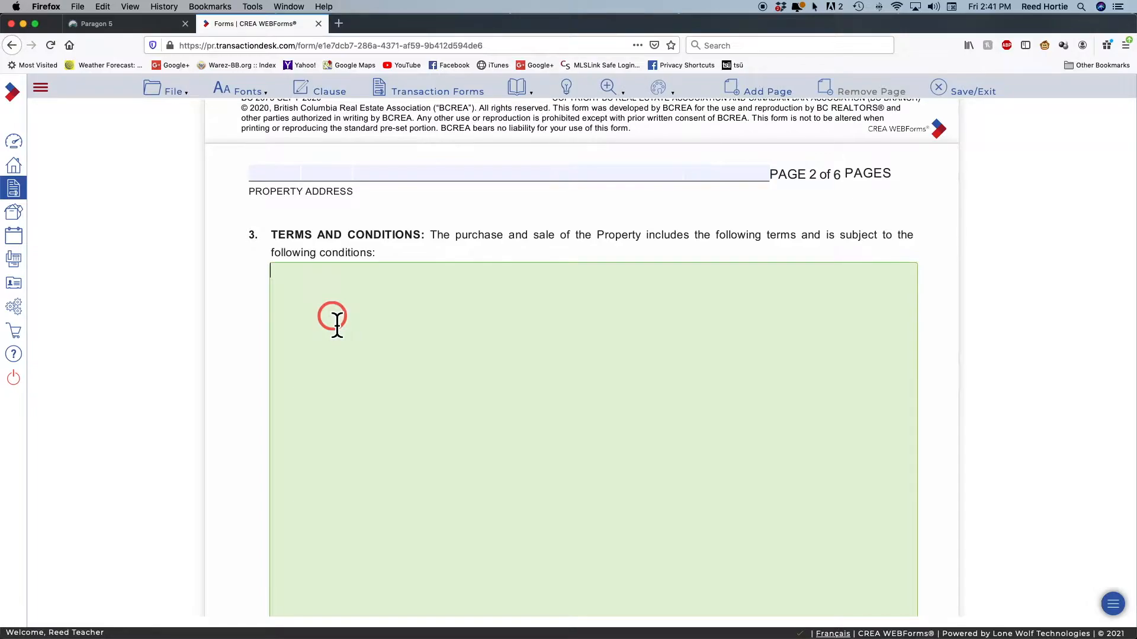
pyautogui.click(327, 91)
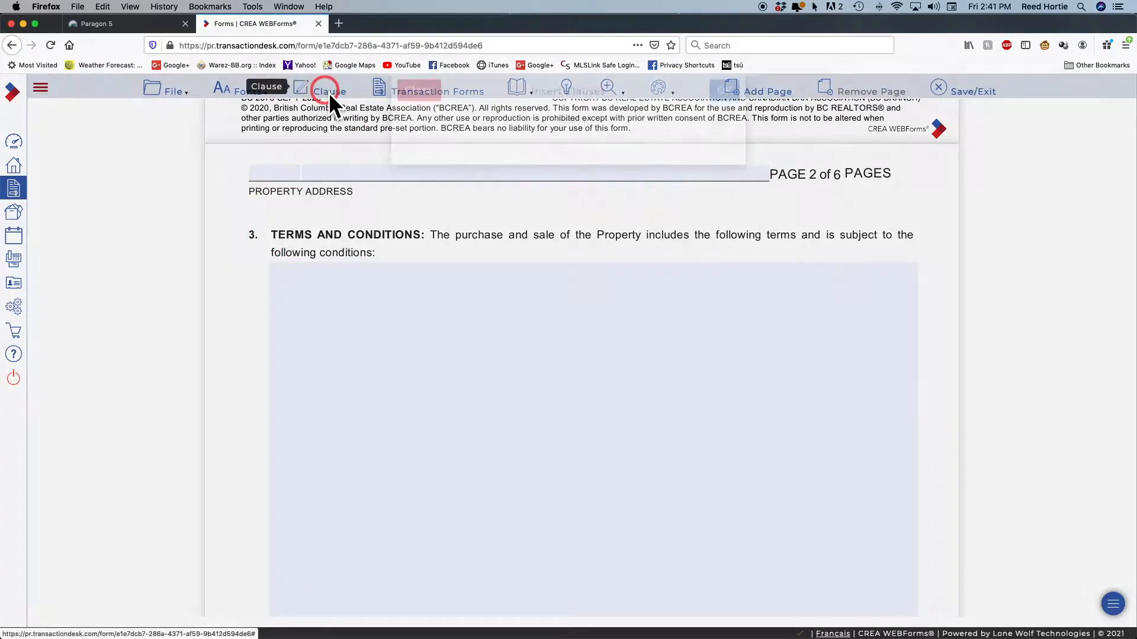
pyautogui.click(406, 155)
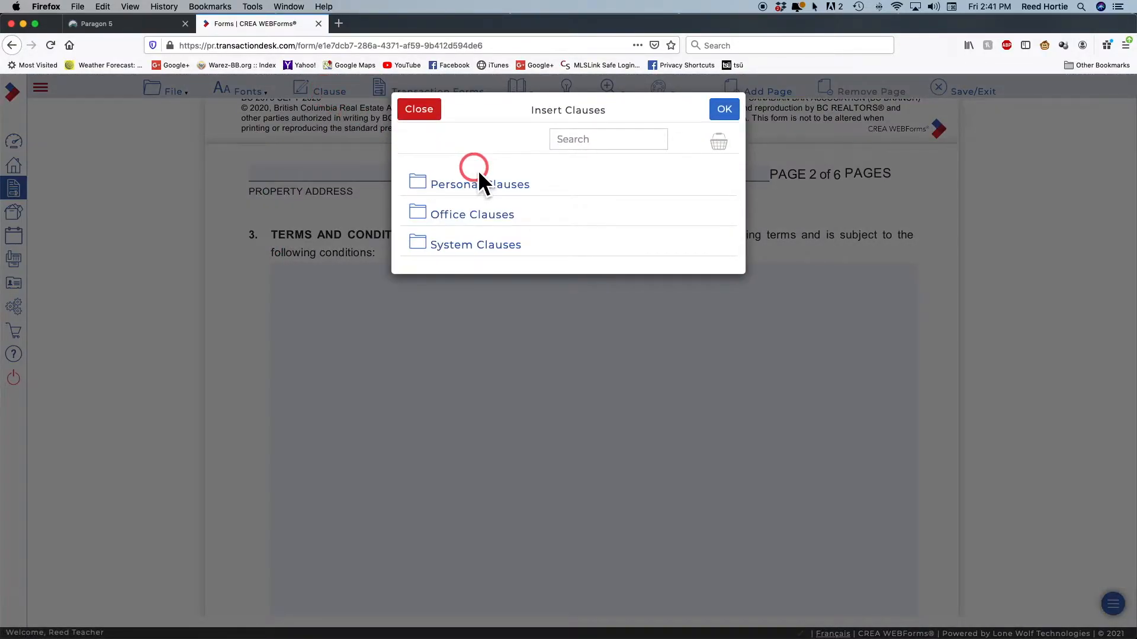
pyautogui.click(573, 140)
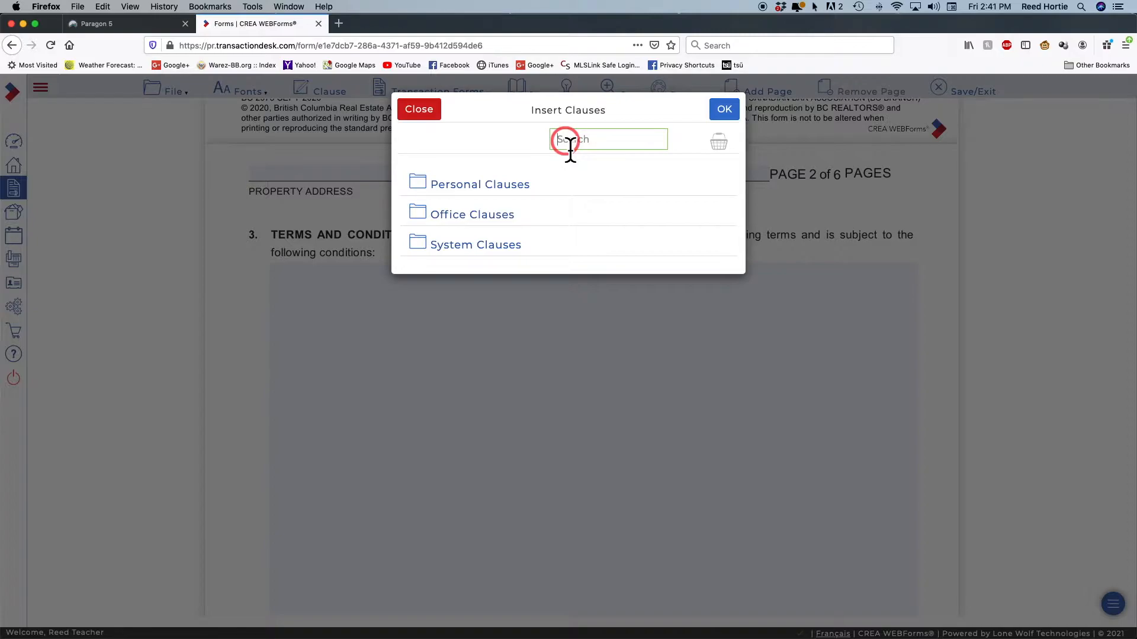
pyautogui.write('New')
pyautogui.press('Return')
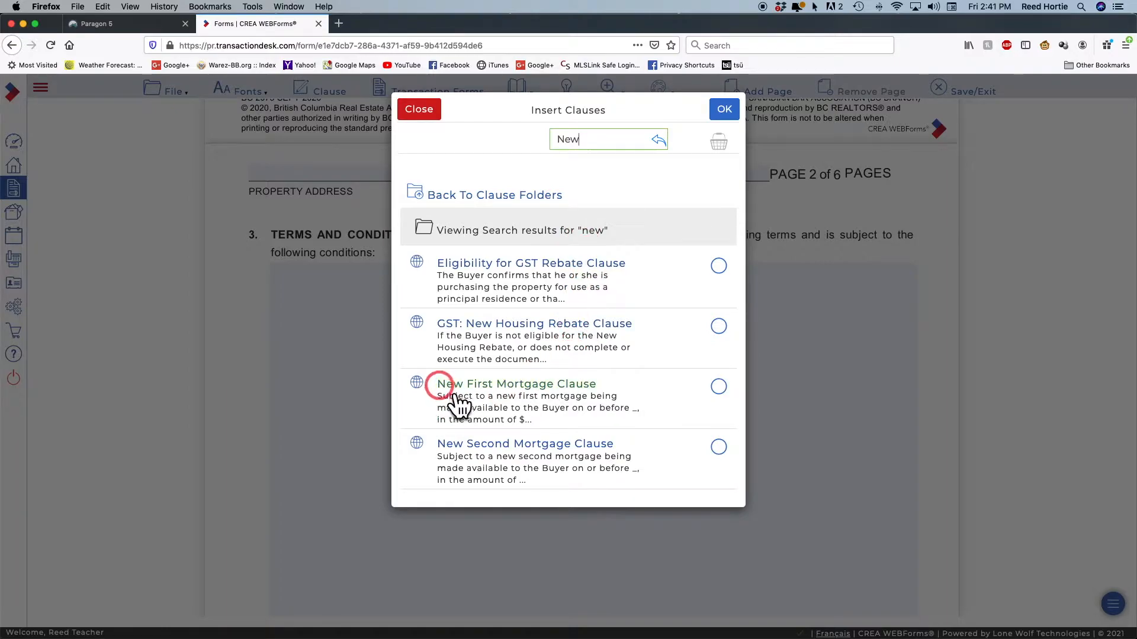
pyautogui.click(718, 386)
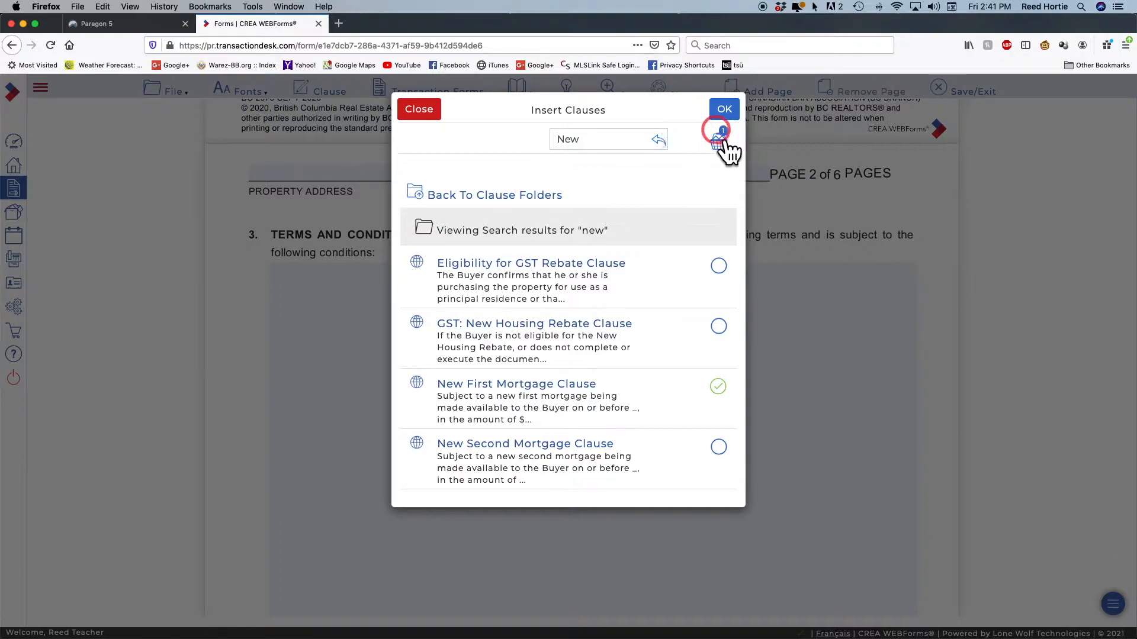
pyautogui.click(658, 139)
pyautogui.click(559, 140)
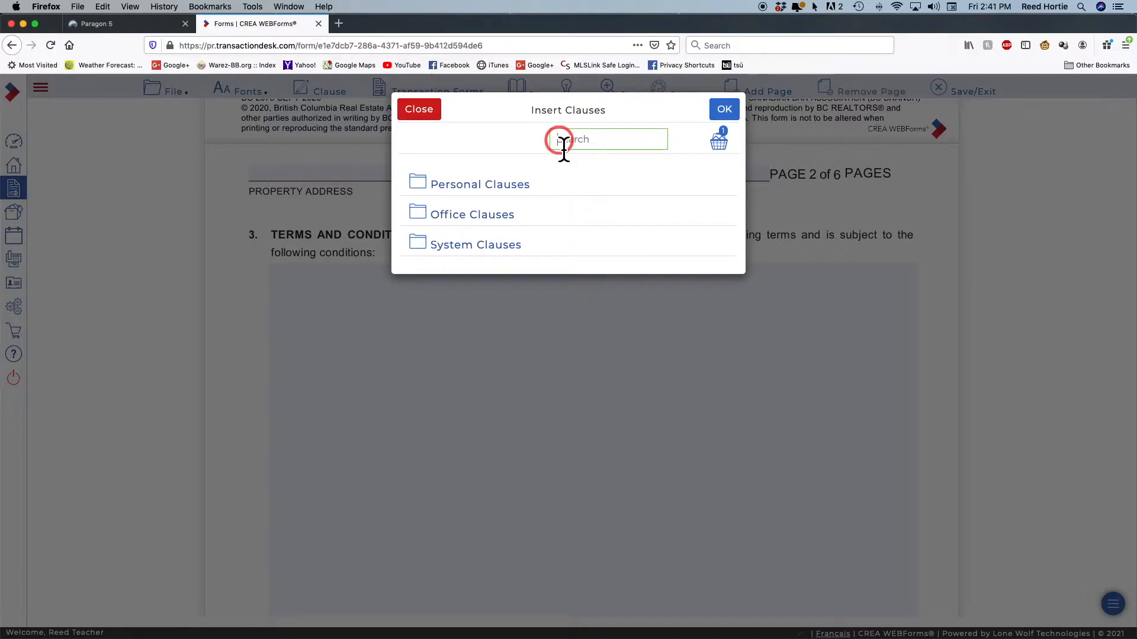
pyautogui.write('Inspection')
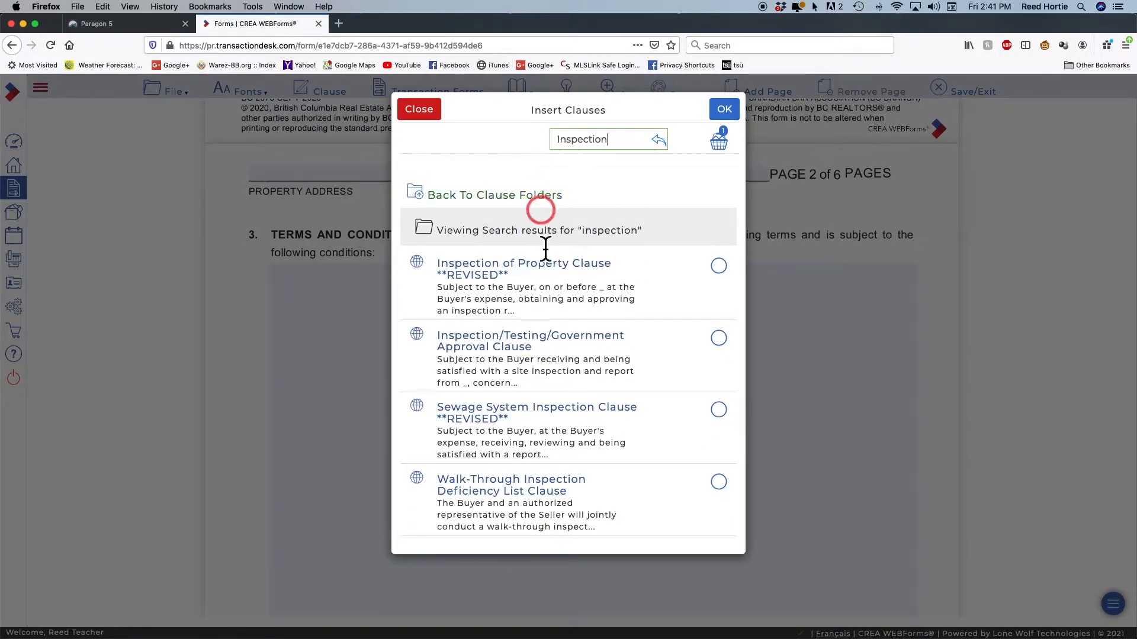
pyautogui.click(727, 269)
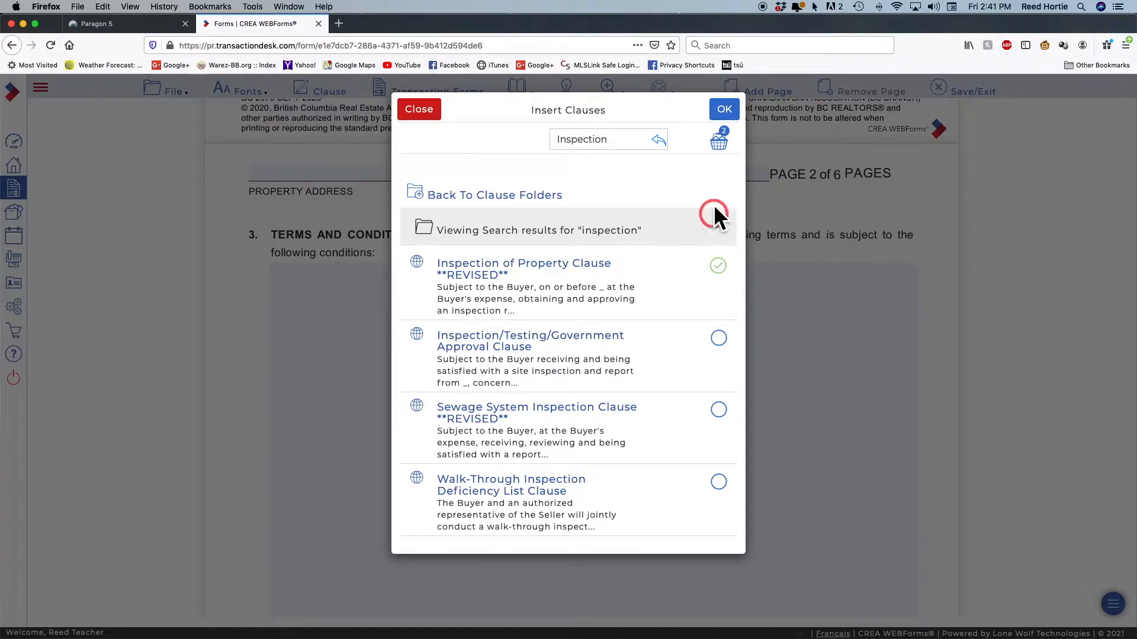
# Add the Strata Documentation and Buyer Approving Property Disclosure Statement clauses to the selection
pyautogui.click(660, 142)
pyautogui.click(570, 141)
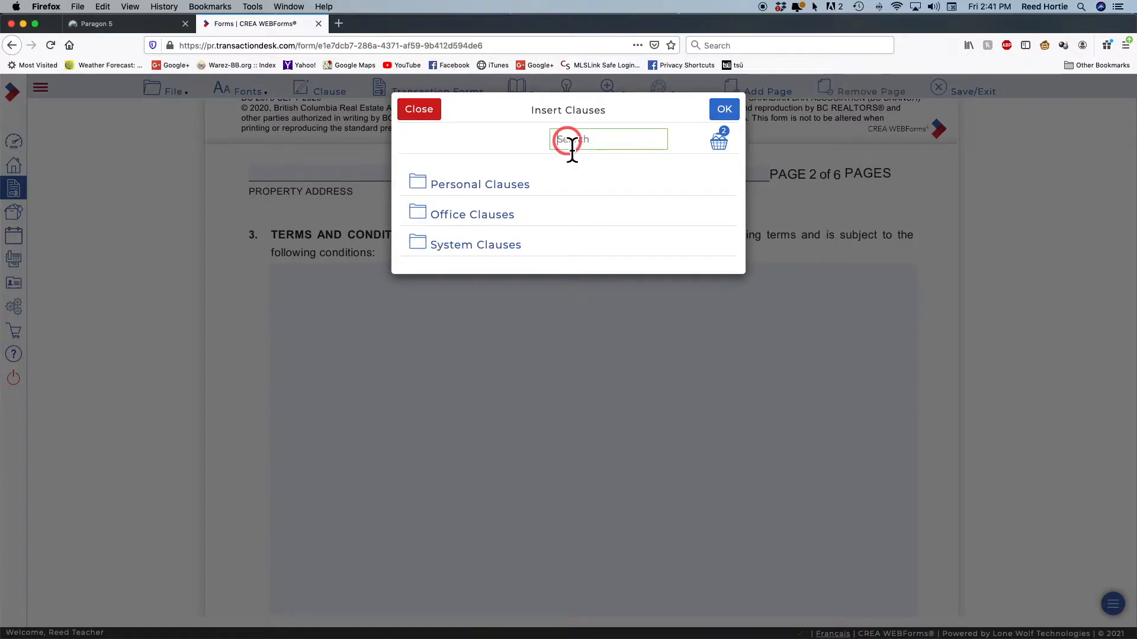
pyautogui.write('s')
pyautogui.press('Return')
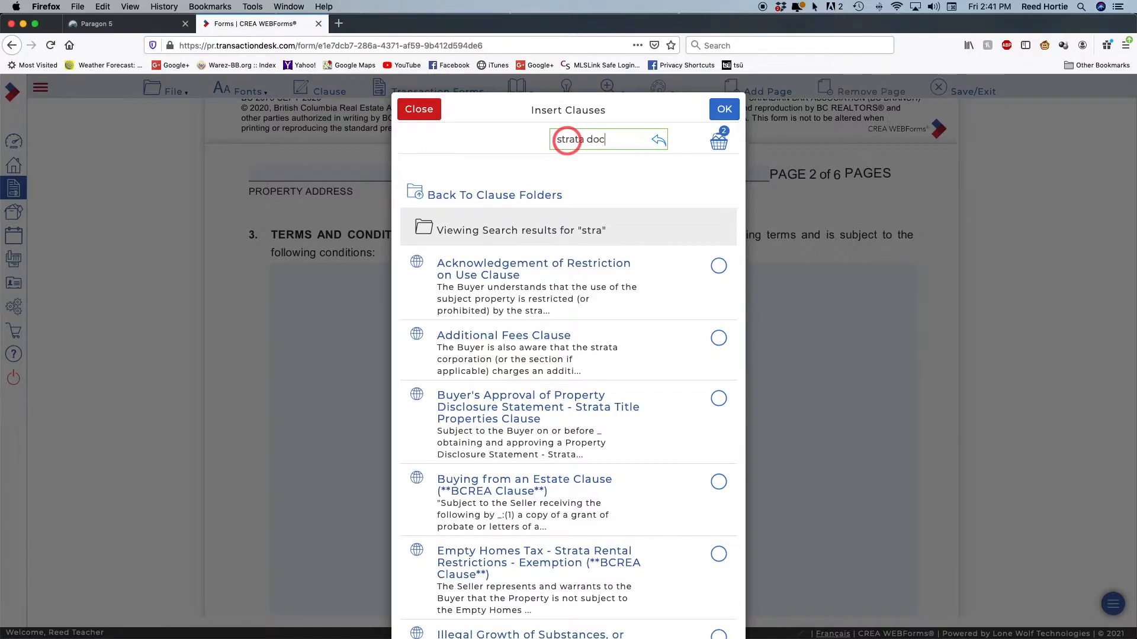
pyautogui.press('Return')
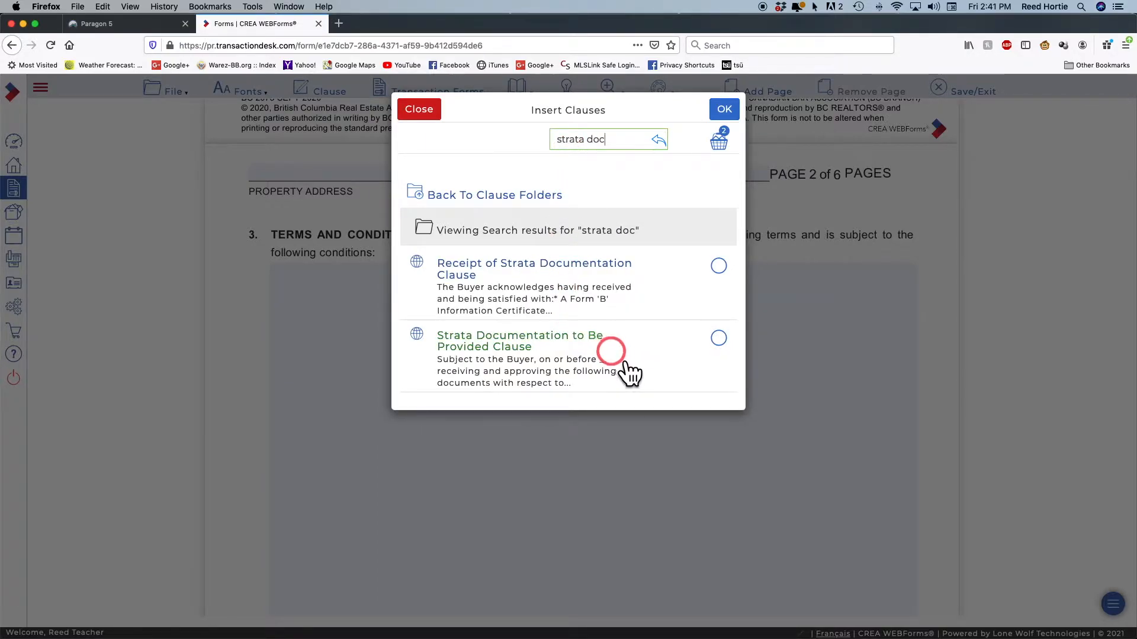
pyautogui.click(718, 338)
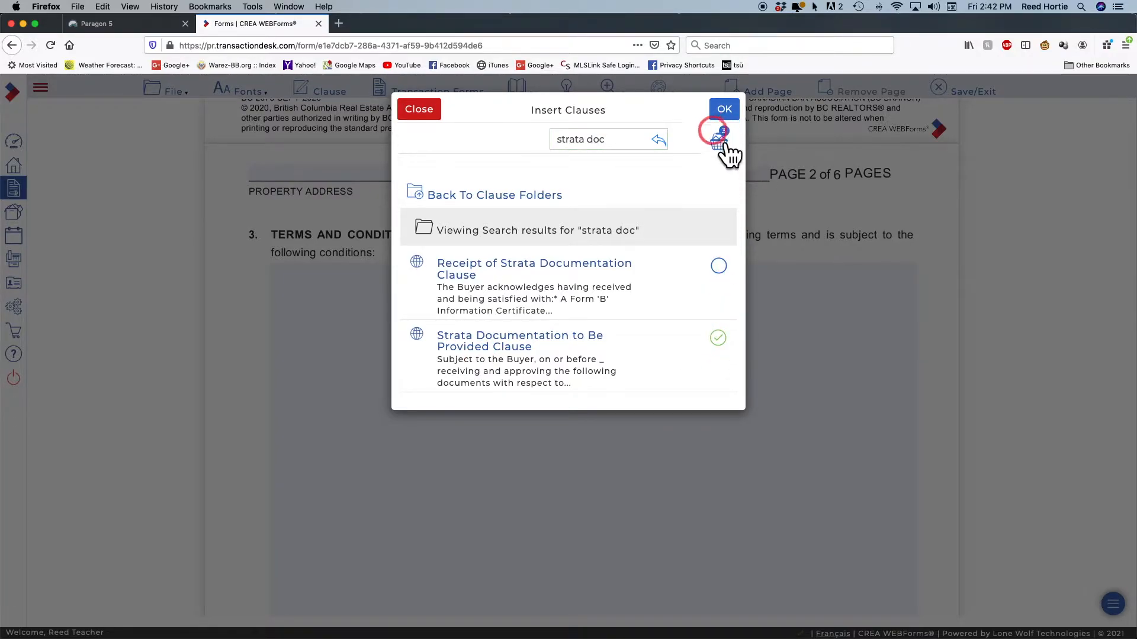
pyautogui.click(659, 140)
pyautogui.click(569, 141)
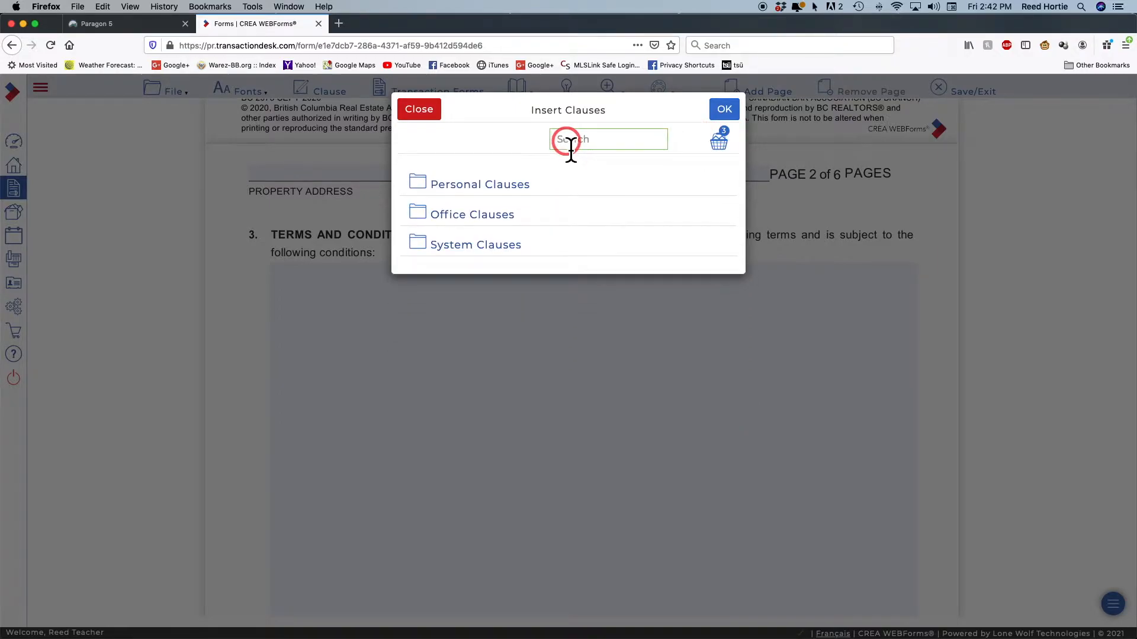
pyautogui.write('Buyer approving')
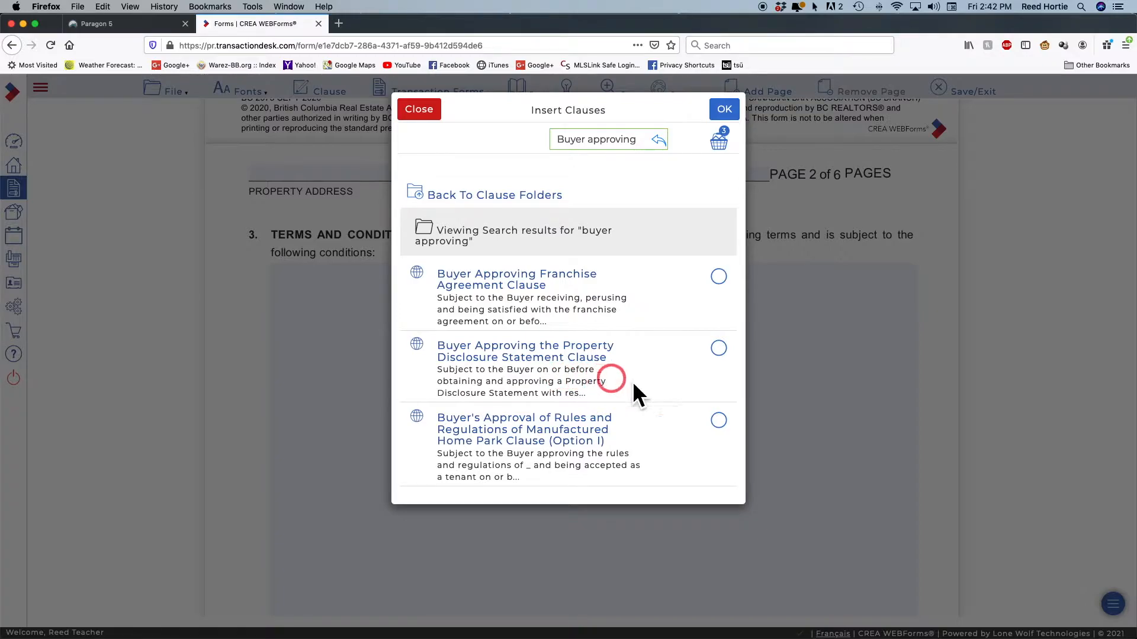
pyautogui.click(719, 349)
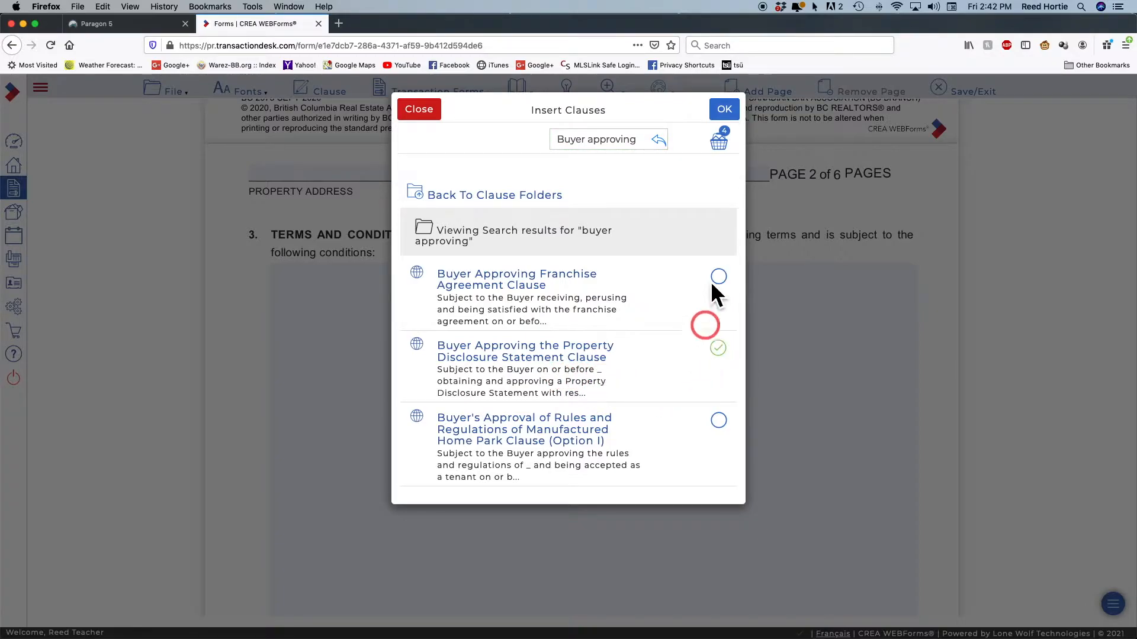
# Search 'Buyer's approval', select the Title Search clause, and insert all chosen clauses
pyautogui.click(660, 142)
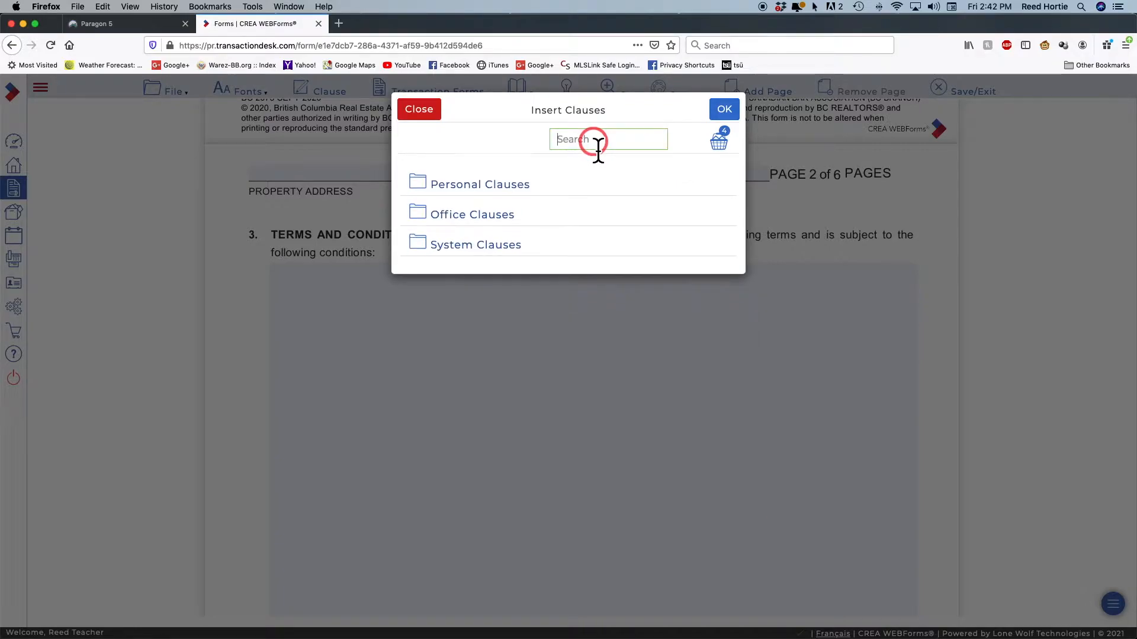
pyautogui.write("Buyer's approval of")
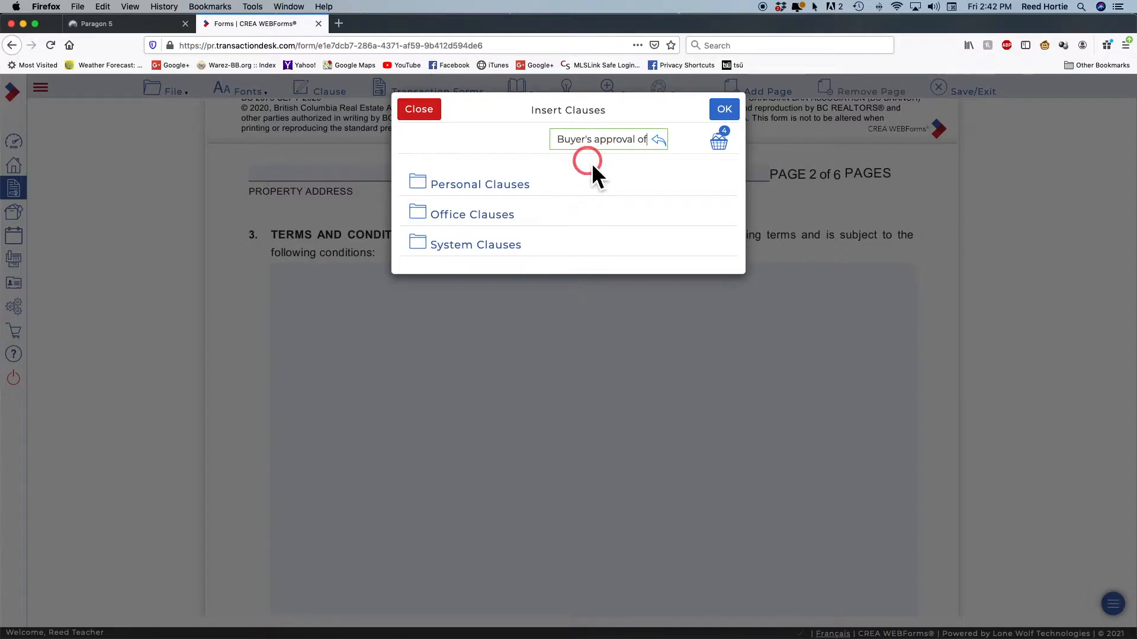
pyautogui.press('Return')
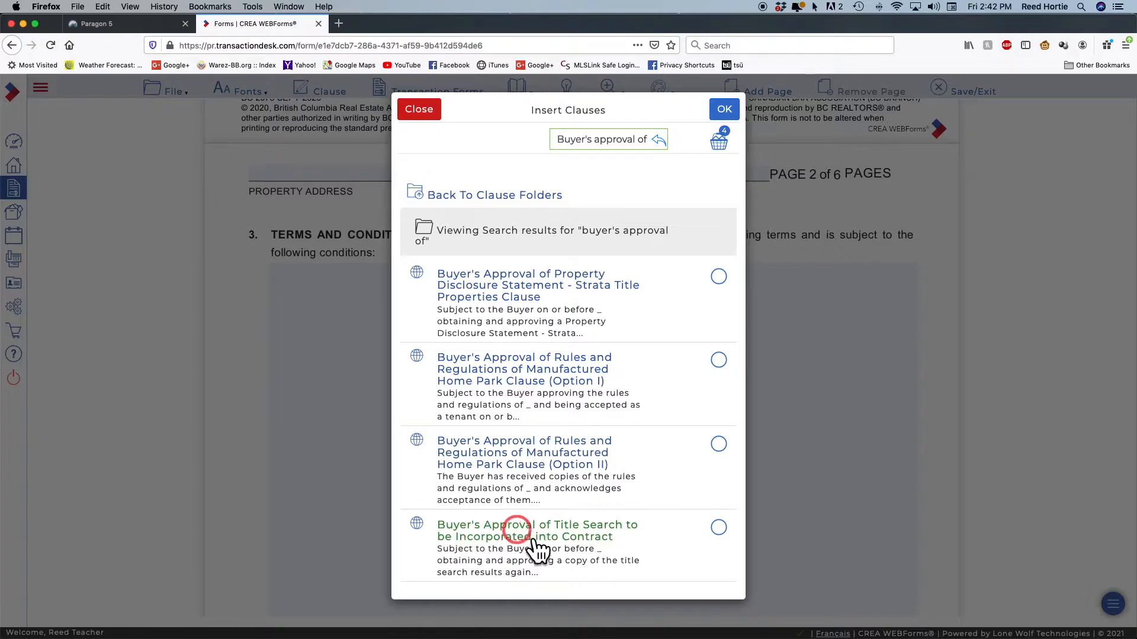
pyautogui.click(719, 528)
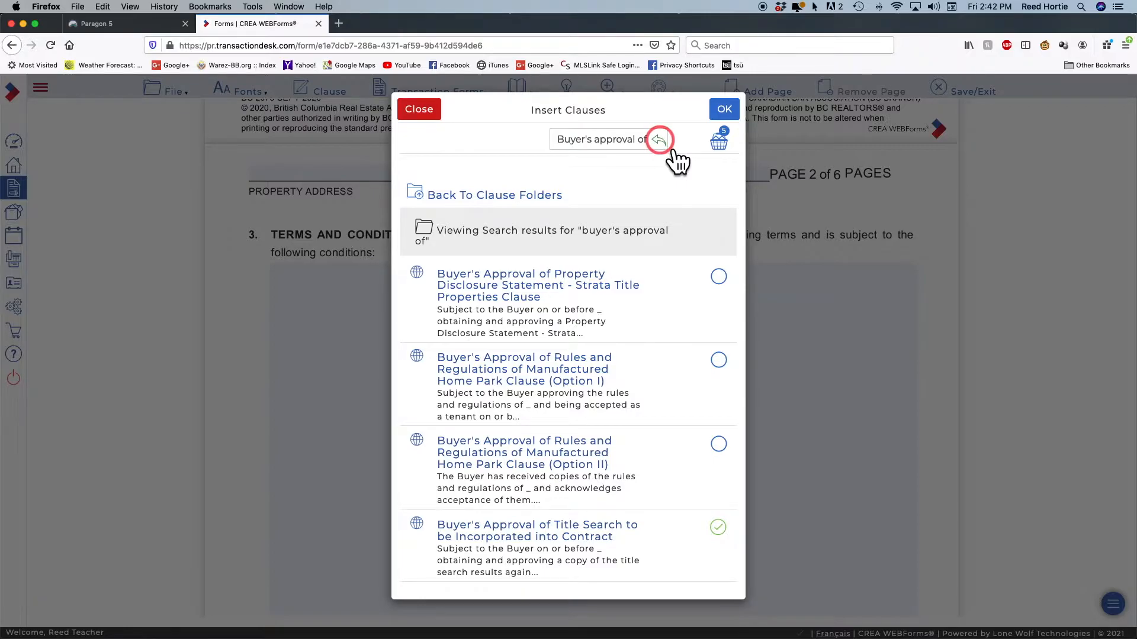
pyautogui.click(724, 109)
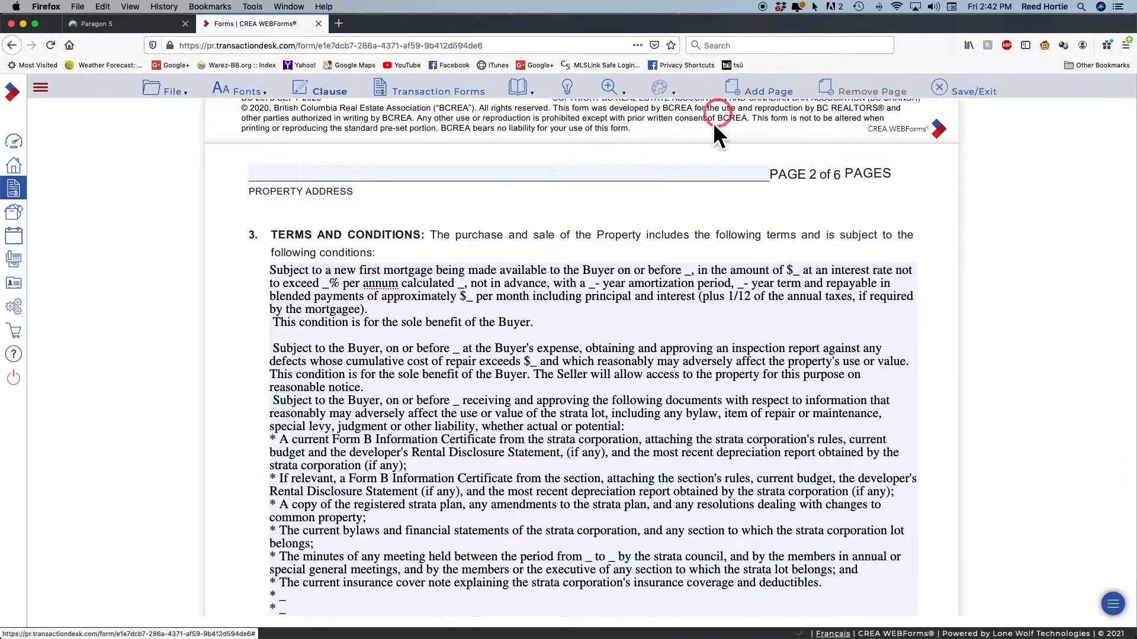
# Add a blank line after 'Buyer.' ending the mortgage clause, before the inspection clause
pyautogui.scroll(-3, 610, 350)
pyautogui.scroll(-2, 610, 350)
pyautogui.scroll(3, 610, 349)
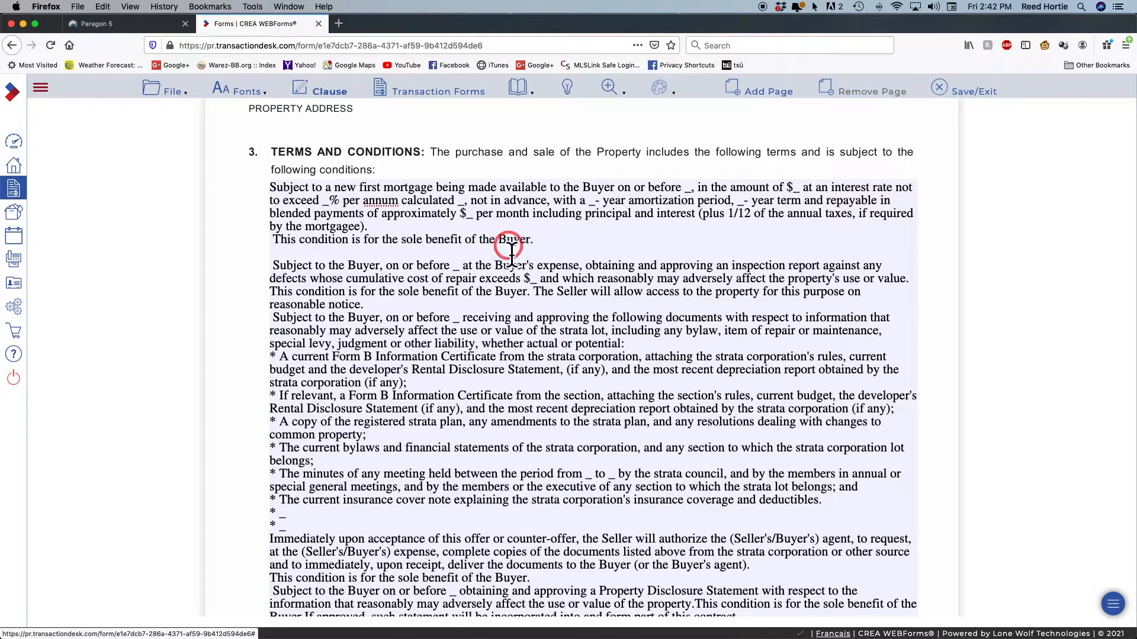
pyautogui.scroll(-3, 565, 284)
pyautogui.scroll(-5, 568, 288)
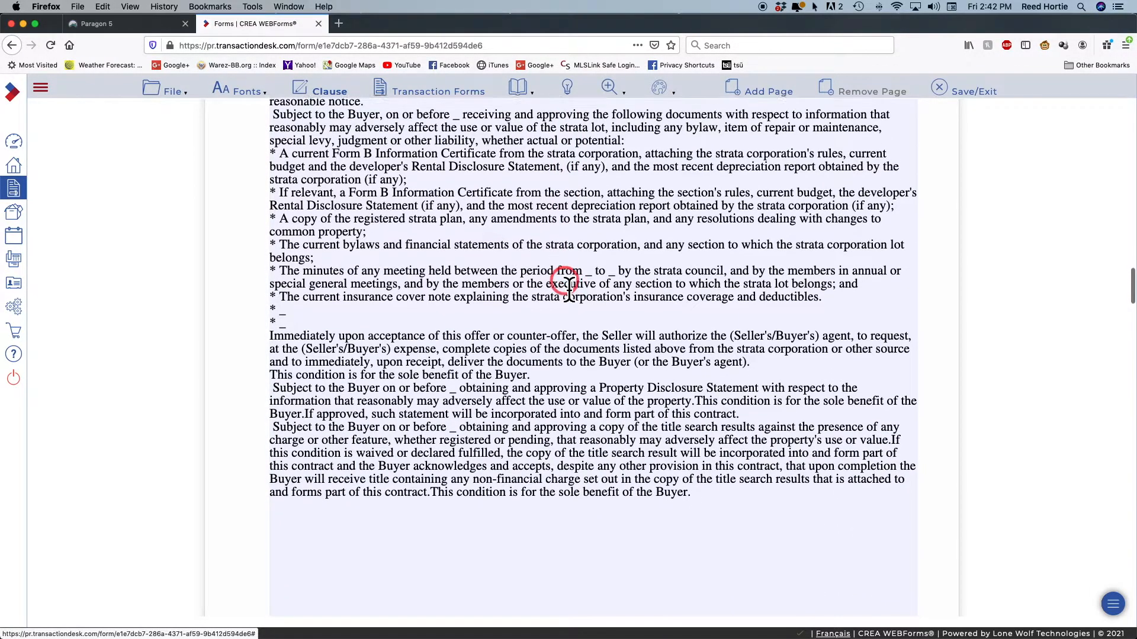
pyautogui.scroll(-2, 568, 288)
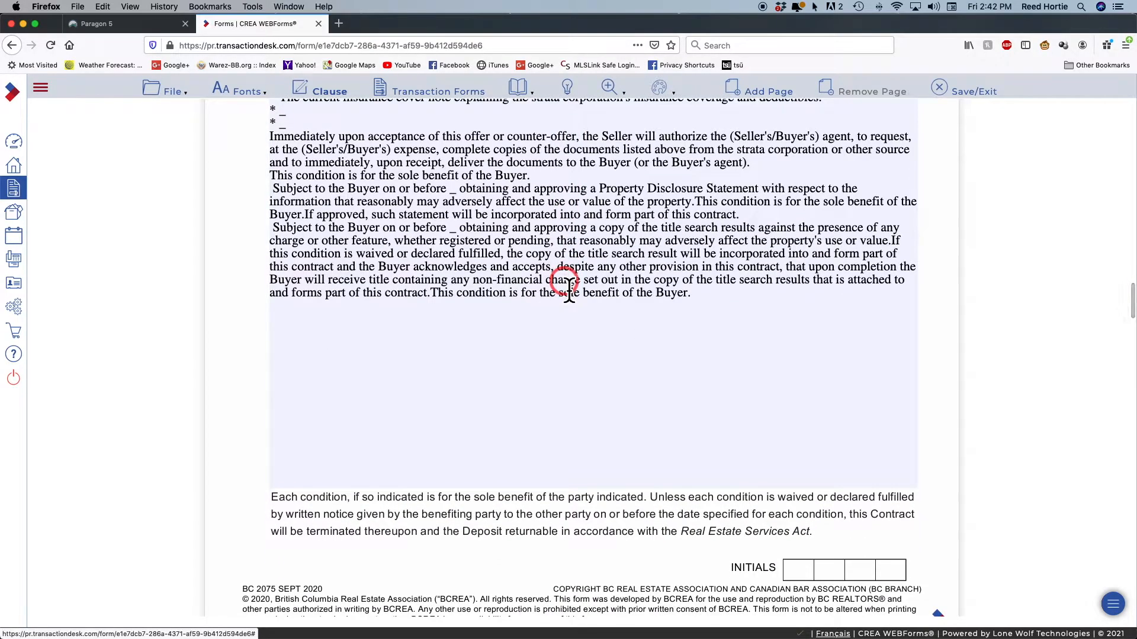
pyautogui.scroll(5, 681, 335)
pyautogui.scroll(4, 685, 340)
pyautogui.click(536, 236)
pyautogui.press('Return')
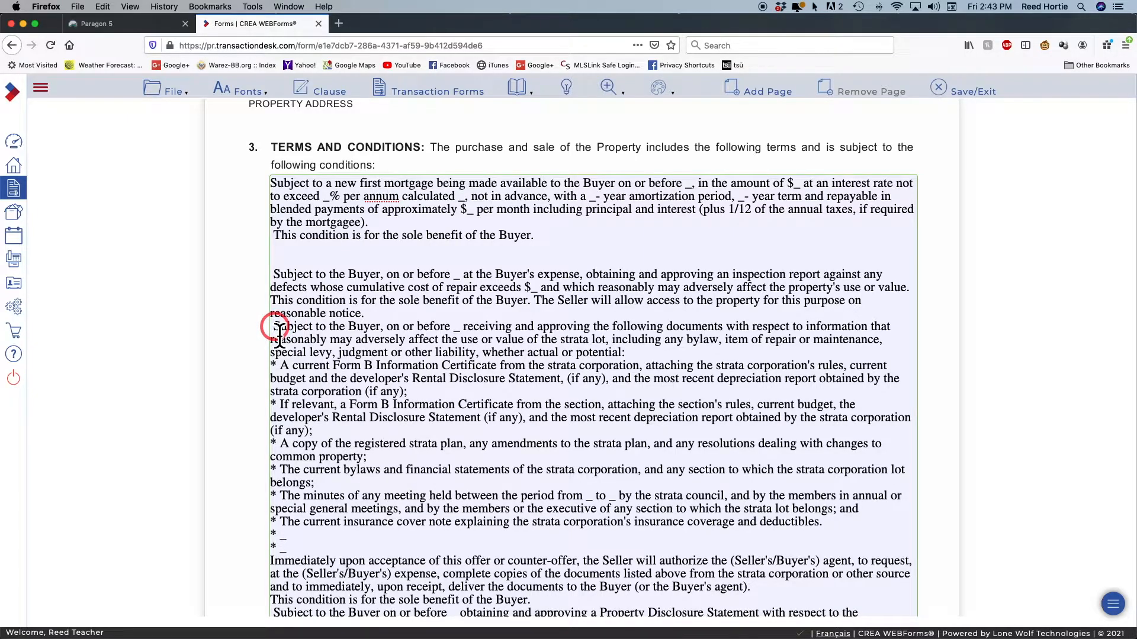
# Insert blank lines before the strata documents, disclosure statement and title search clauses
pyautogui.press('Return')
pyautogui.scroll(-1, 375, 324)
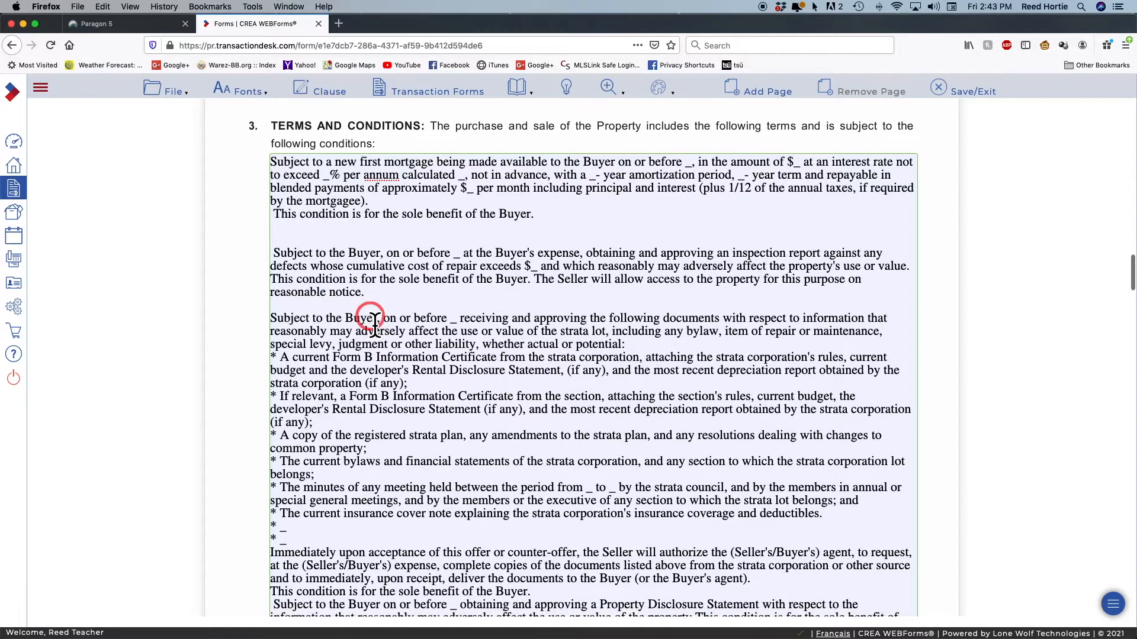
pyautogui.scroll(-3, 374, 324)
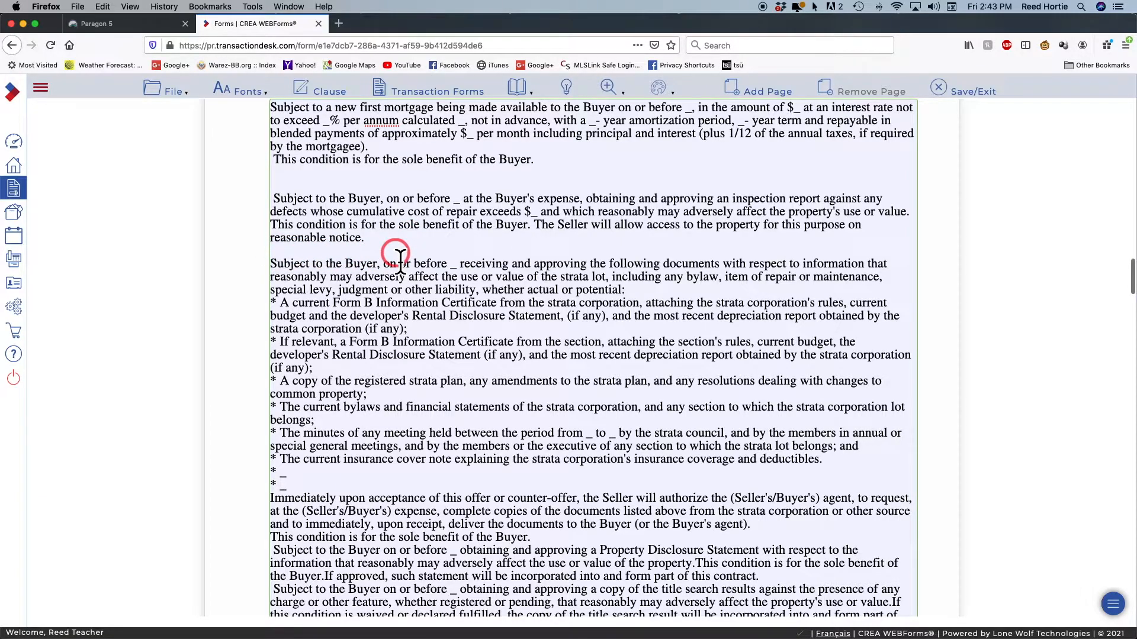
pyautogui.scroll(-5, 436, 308)
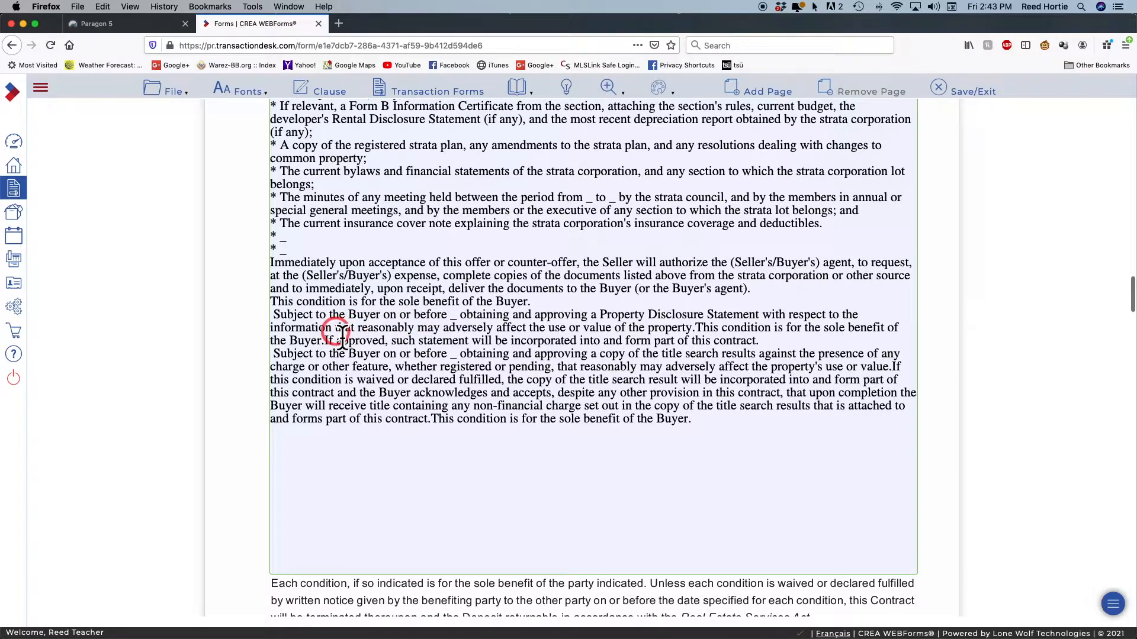
pyautogui.click(275, 315)
pyautogui.press('Return')
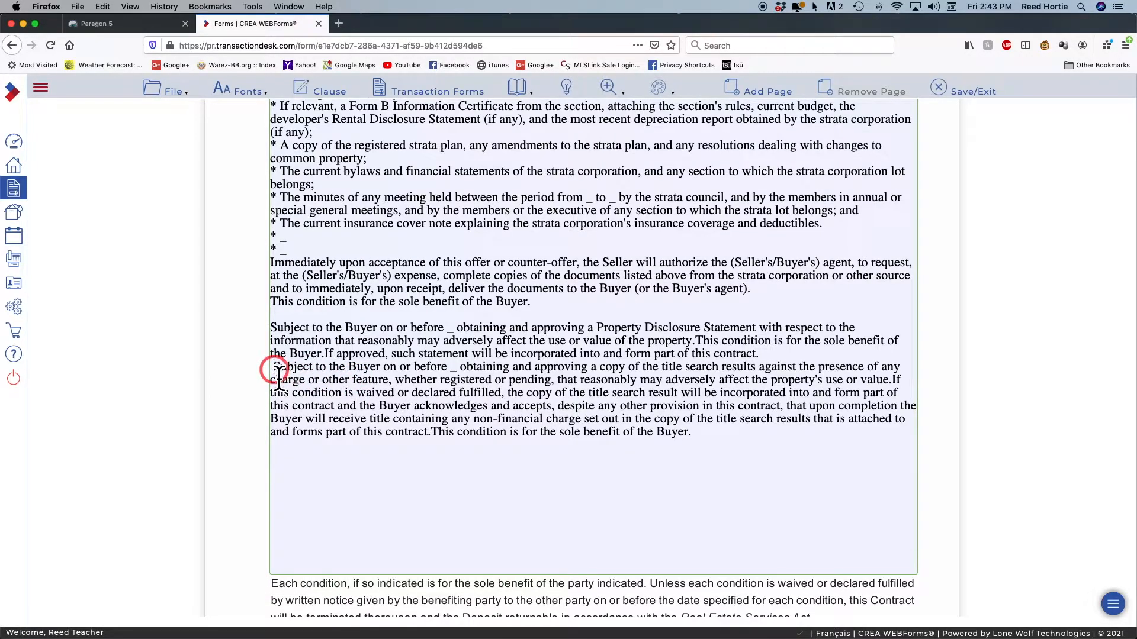
pyautogui.click(274, 368)
pyautogui.press('Return')
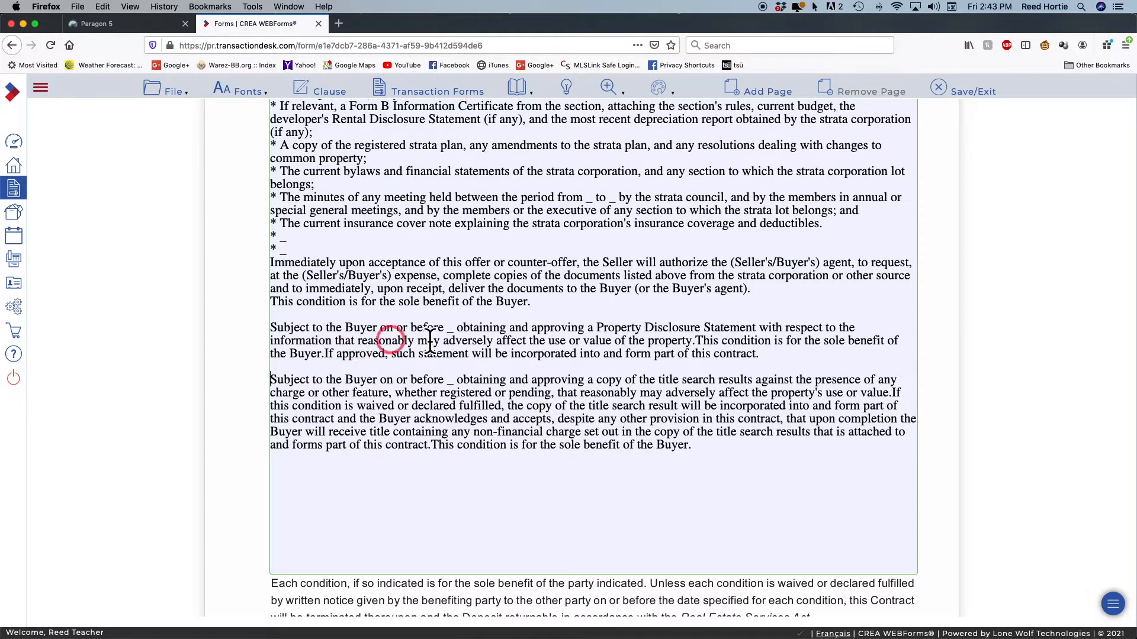
# Scroll through the Terms and Conditions to check the spacing between all clauses
pyautogui.scroll(-2, 466, 332)
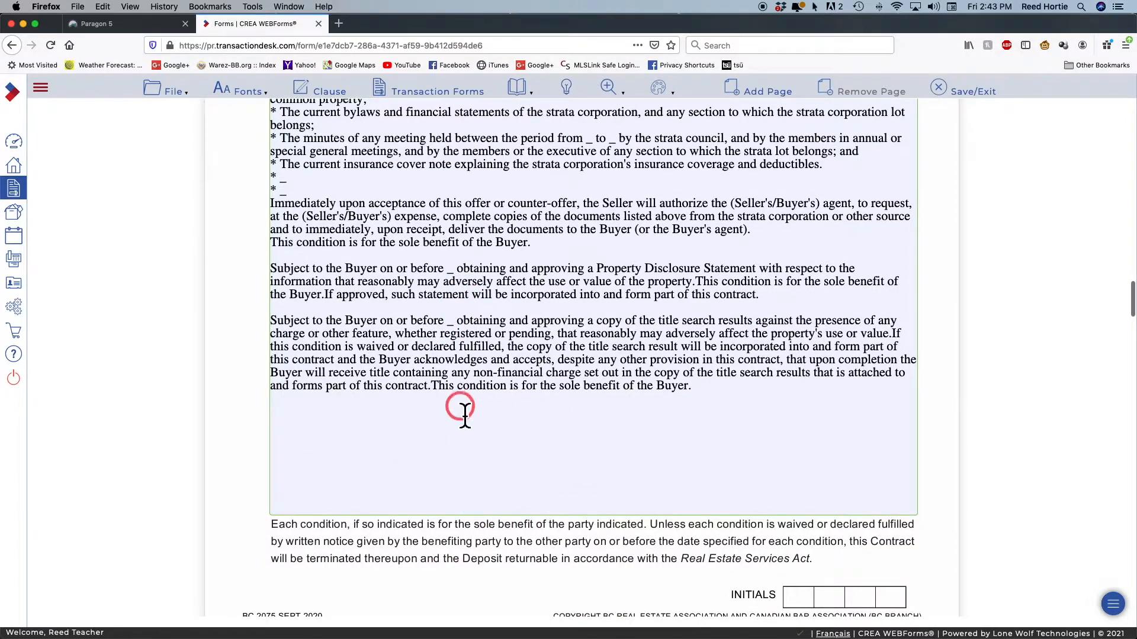
pyautogui.scroll(5, 596, 429)
pyautogui.scroll(-4, 598, 435)
pyautogui.scroll(4, 598, 435)
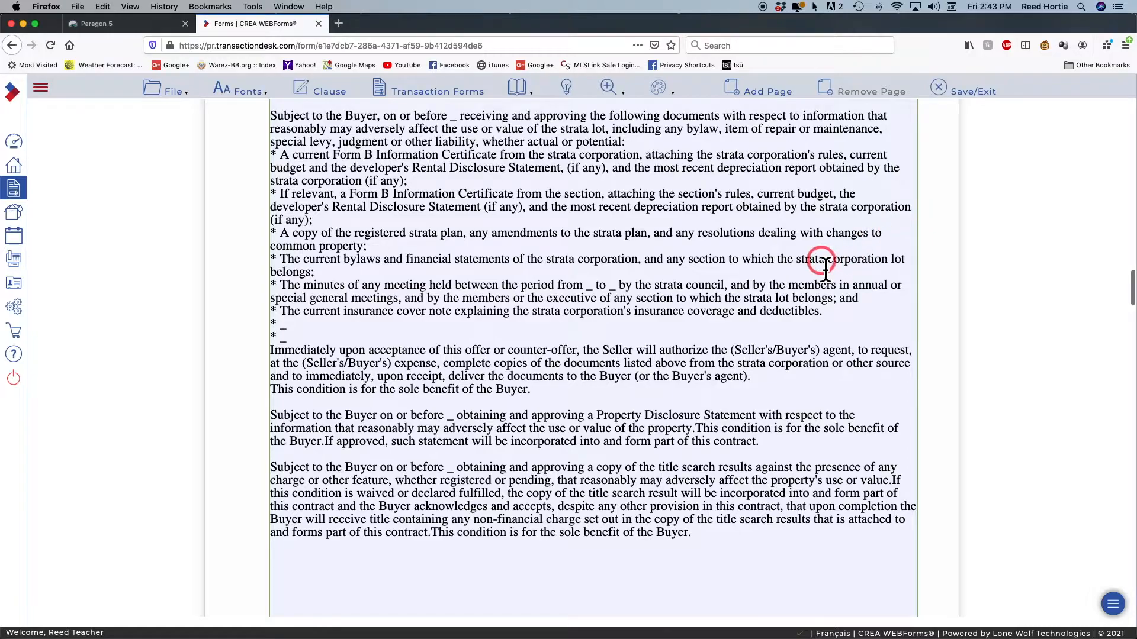
pyautogui.scroll(3, 811, 266)
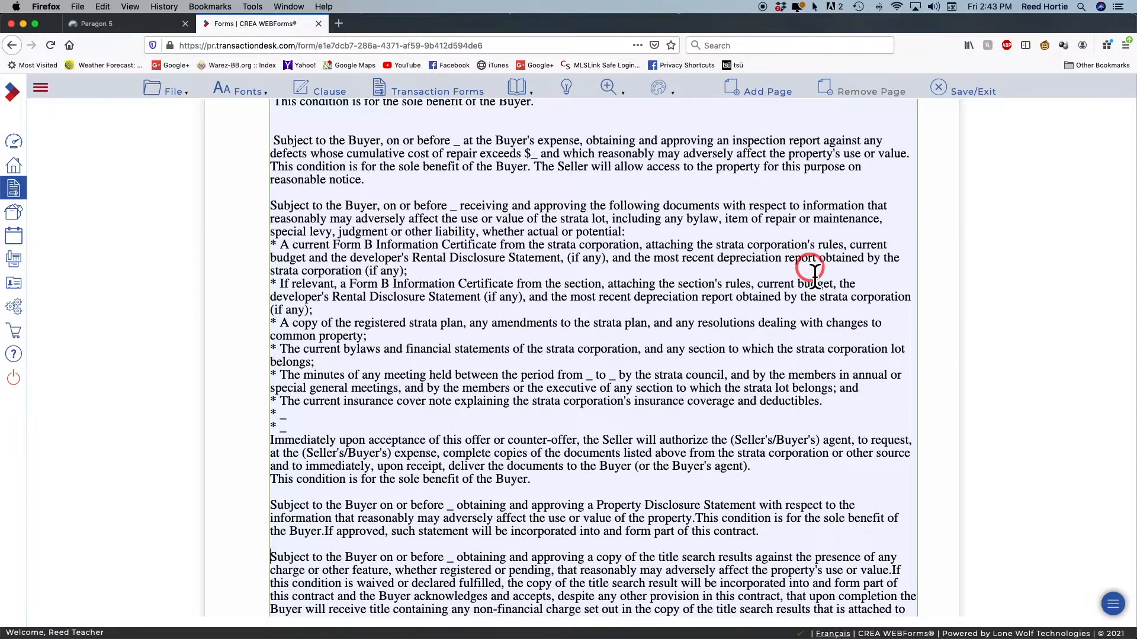
pyautogui.scroll(-1, 814, 275)
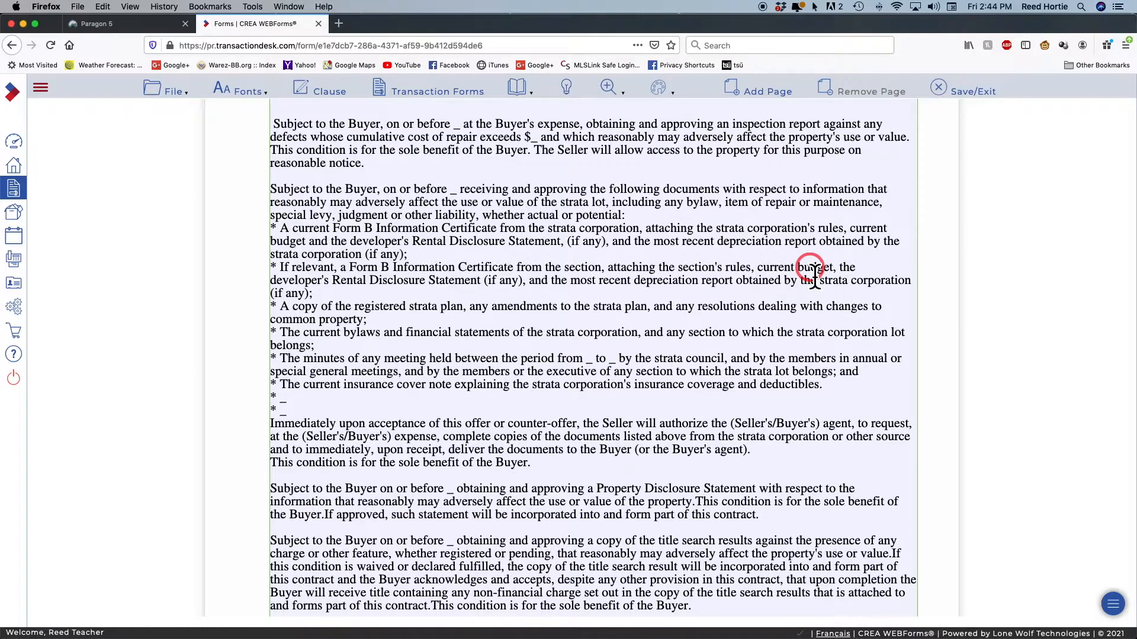
pyautogui.scroll(-9, 814, 275)
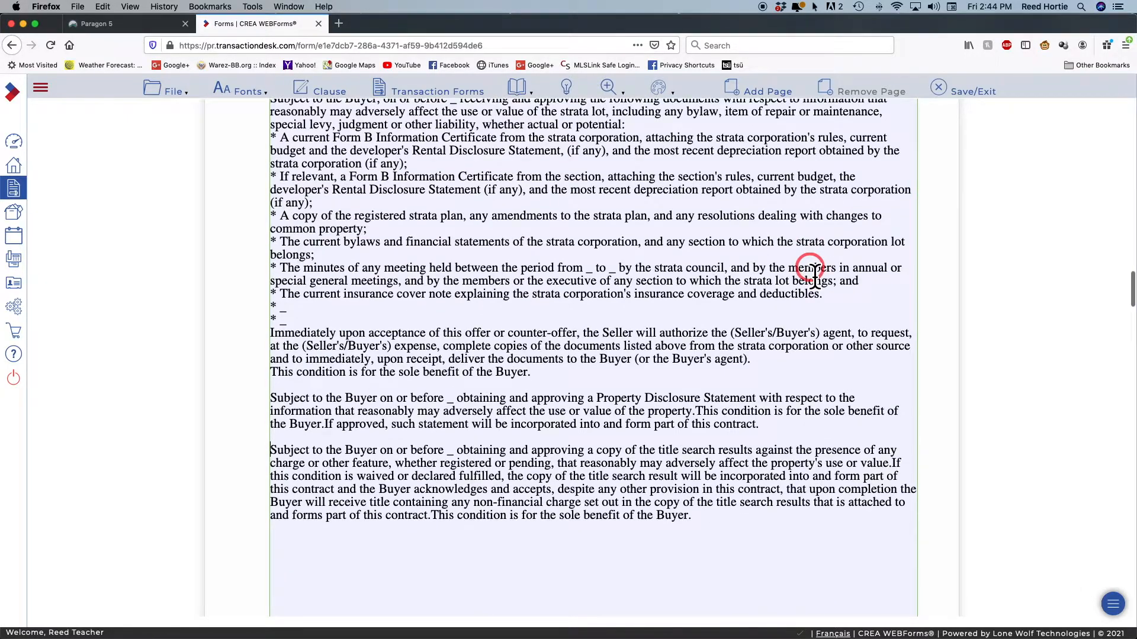
pyautogui.scroll(-2, 814, 275)
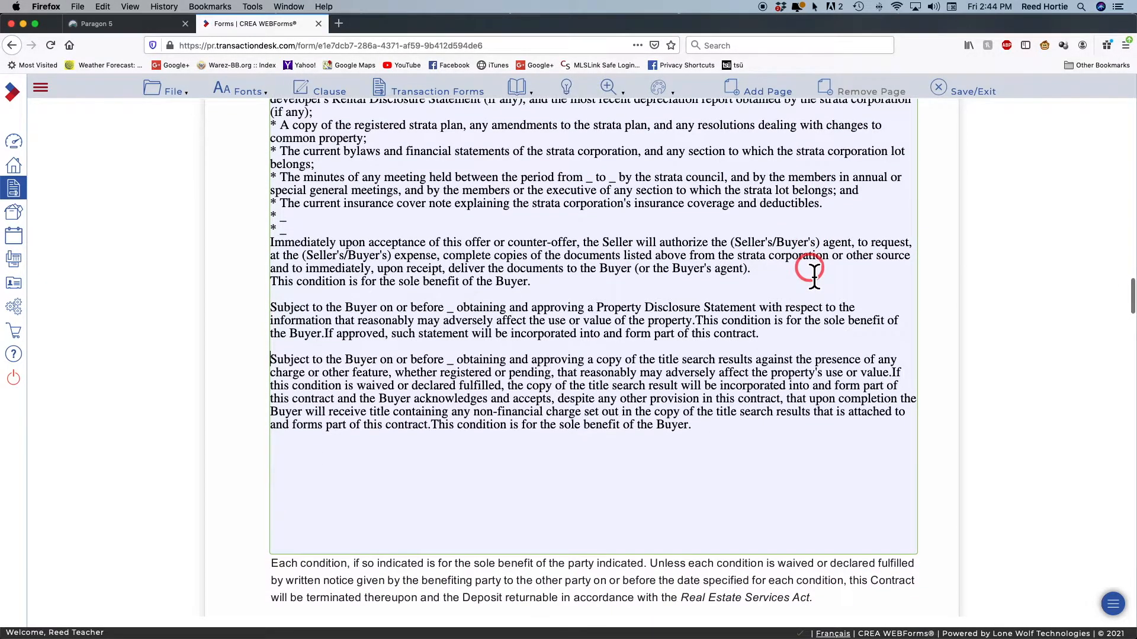
pyautogui.scroll(-2, 814, 275)
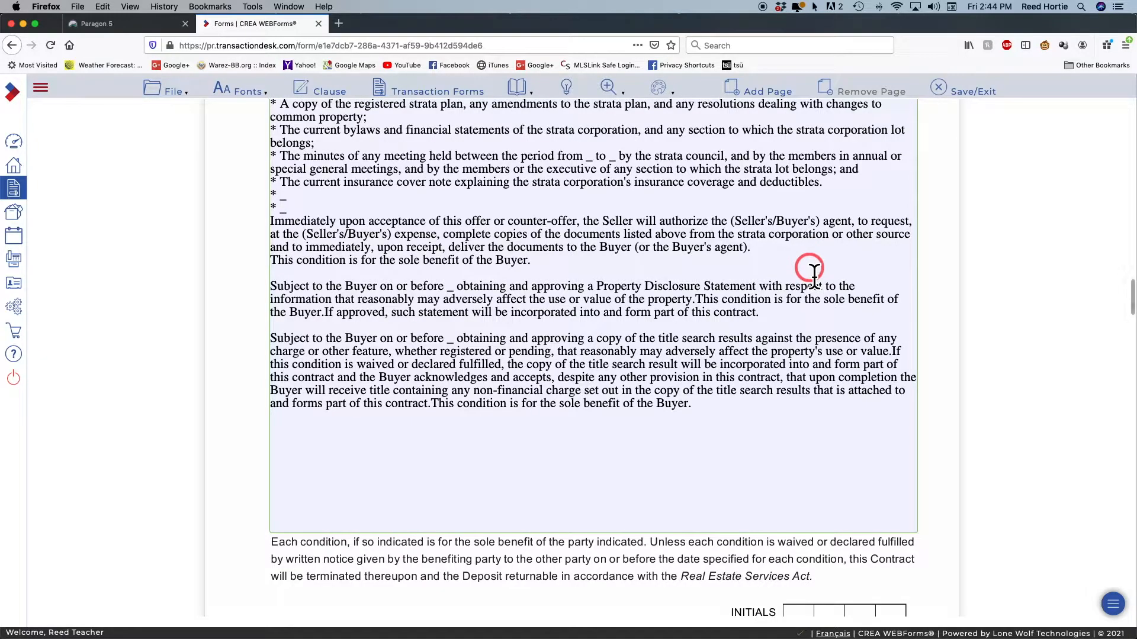
pyautogui.scroll(3, 815, 275)
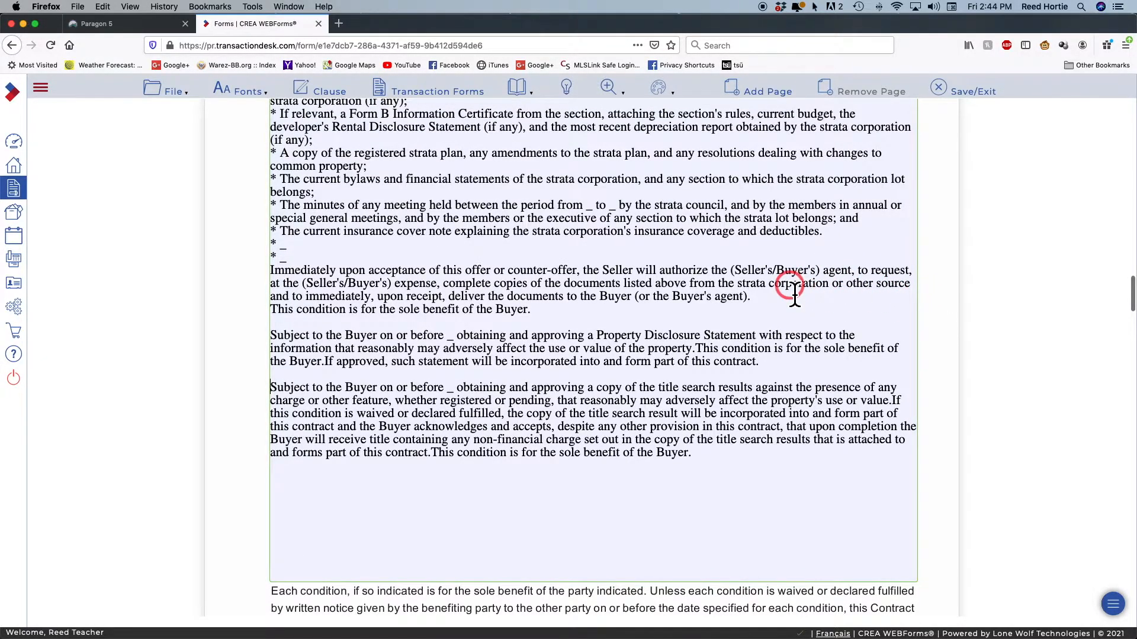
pyautogui.scroll(-3, 792, 289)
pyautogui.scroll(-3, 792, 289)
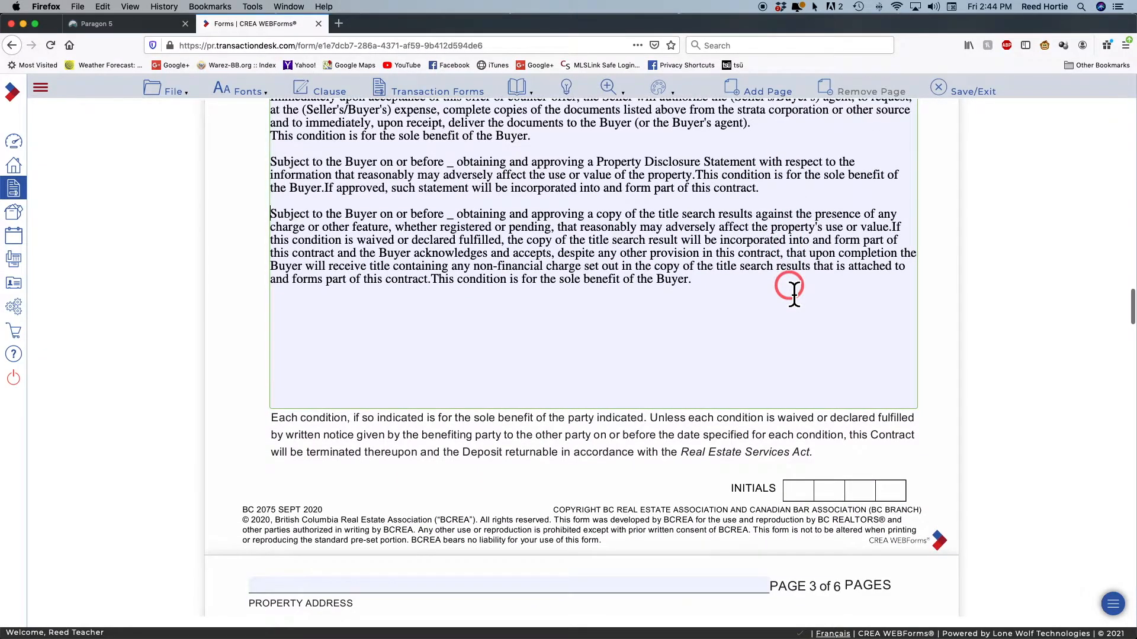
pyautogui.scroll(8, 793, 294)
pyautogui.scroll(8, 661, 403)
pyautogui.scroll(-8, 661, 402)
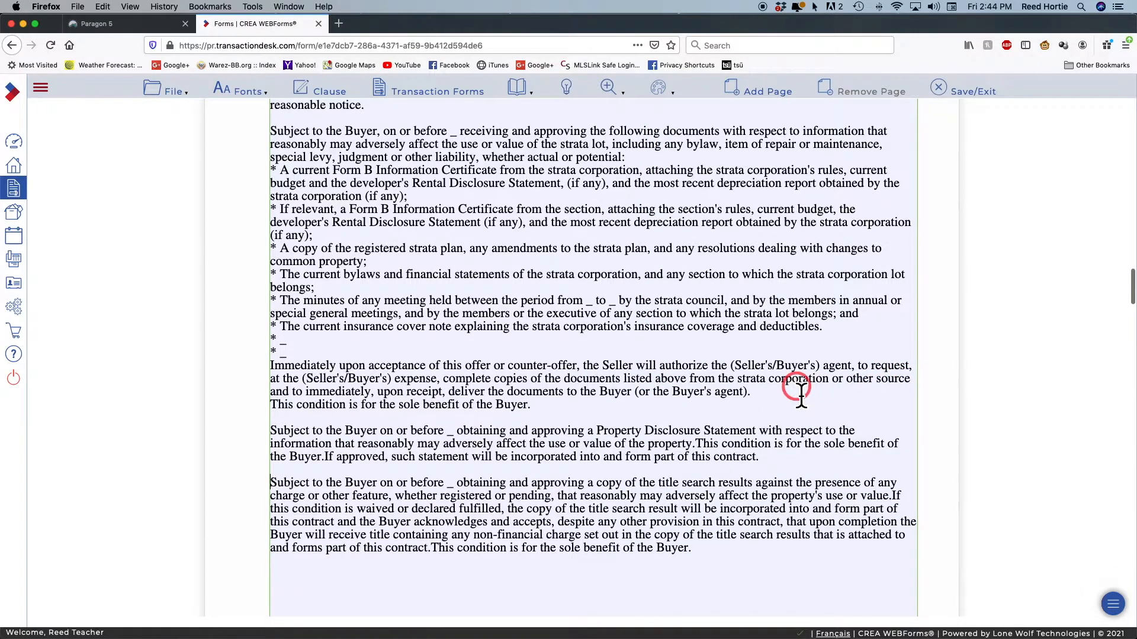
pyautogui.scroll(9, 796, 388)
pyautogui.scroll(5, 801, 393)
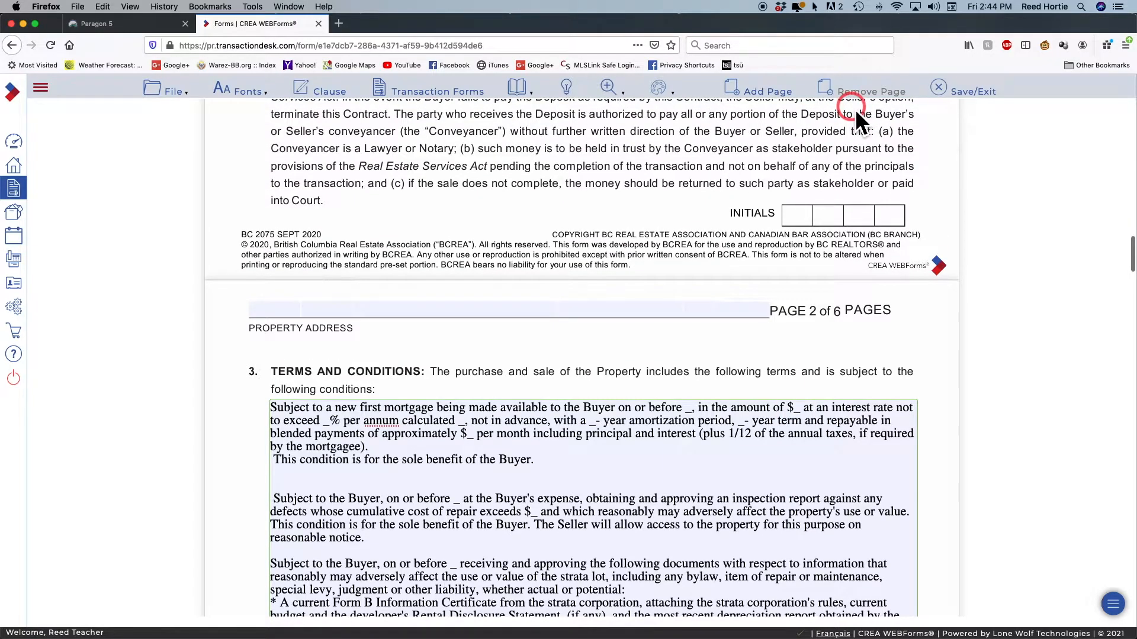
# Add an extra page to the contract and click into the new page 3 conditions box
pyautogui.click(762, 94)
pyautogui.click(724, 111)
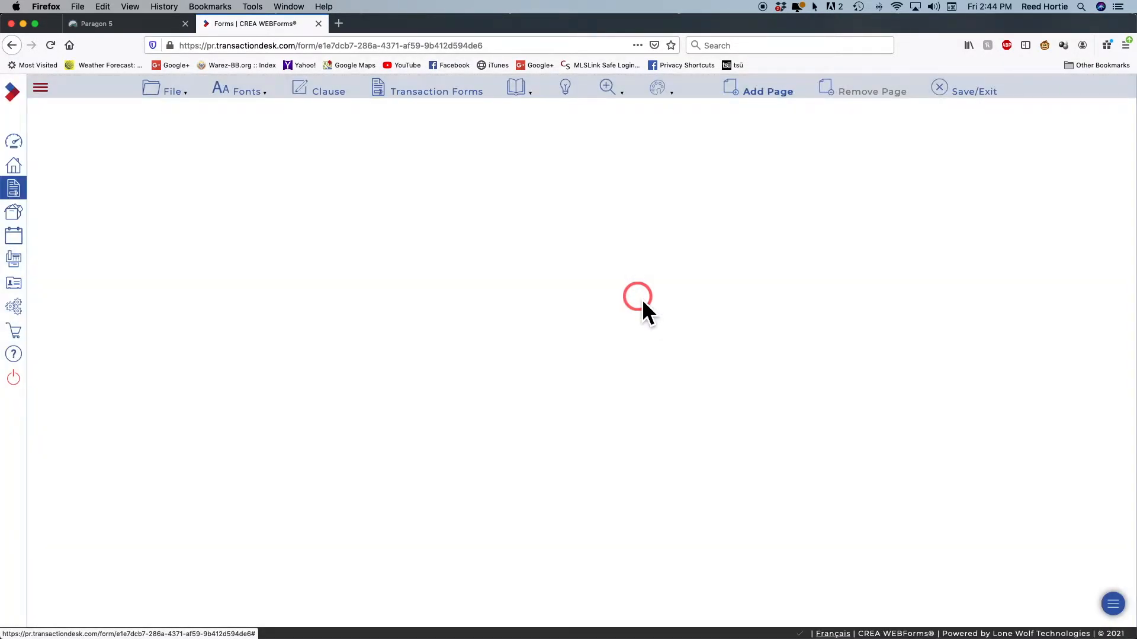
pyautogui.scroll(-20, 642, 300)
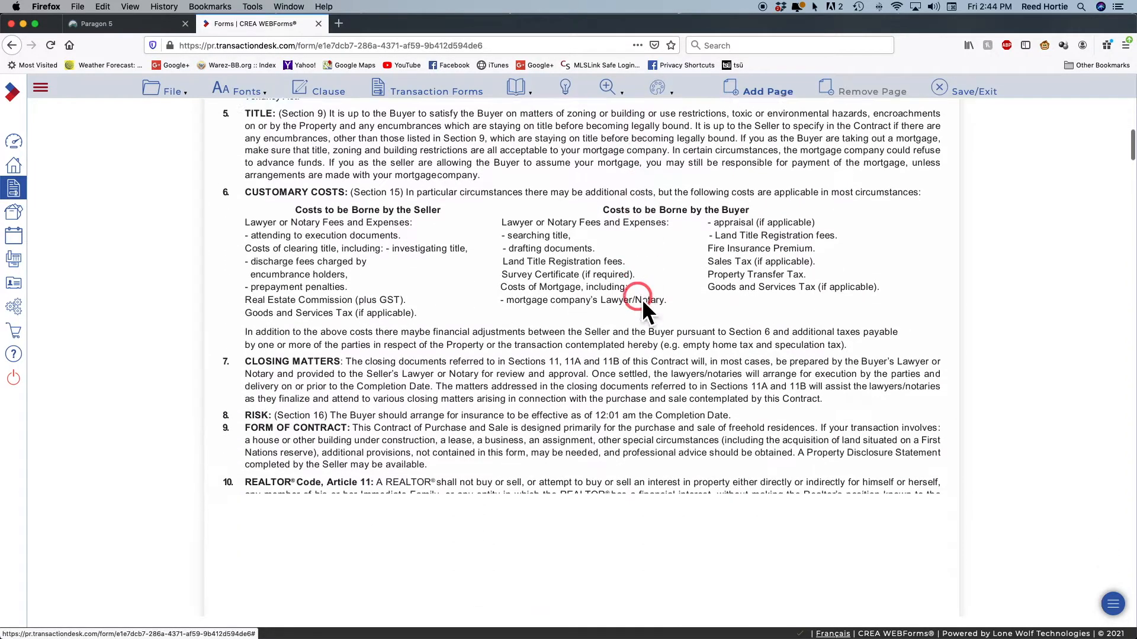
pyautogui.scroll(-20, 641, 300)
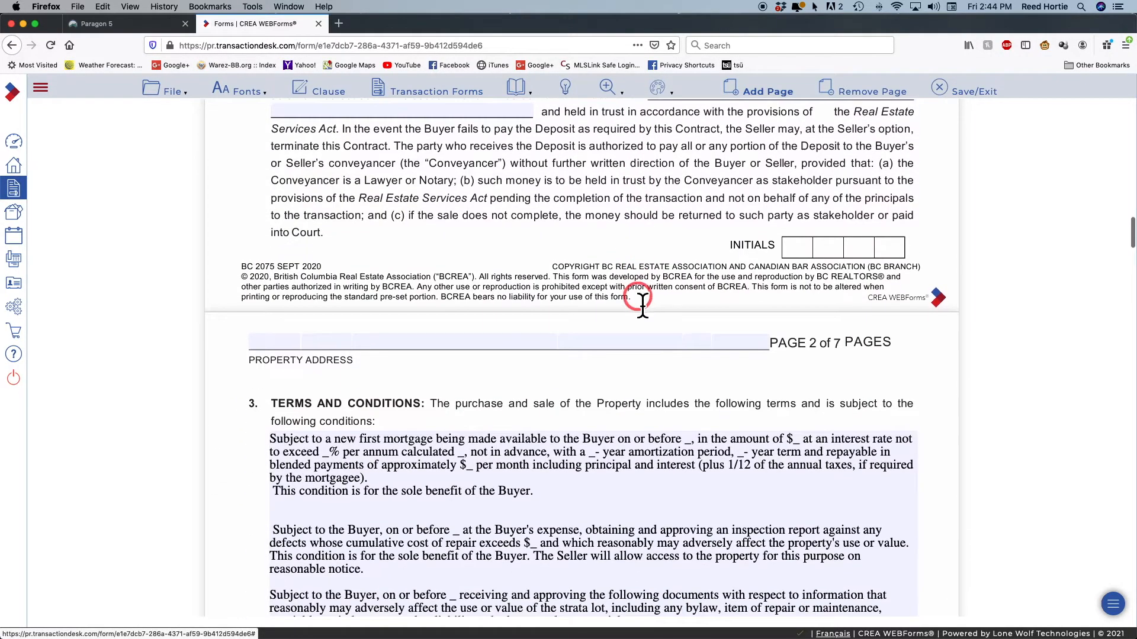
pyautogui.scroll(-10, 642, 300)
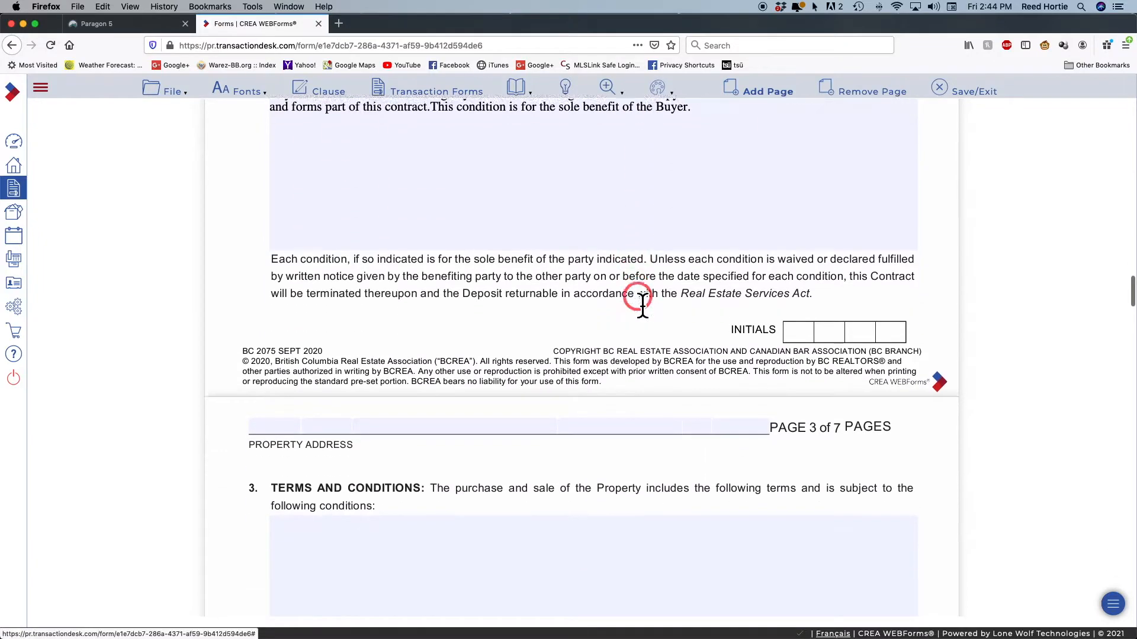
pyautogui.scroll(-2, 642, 299)
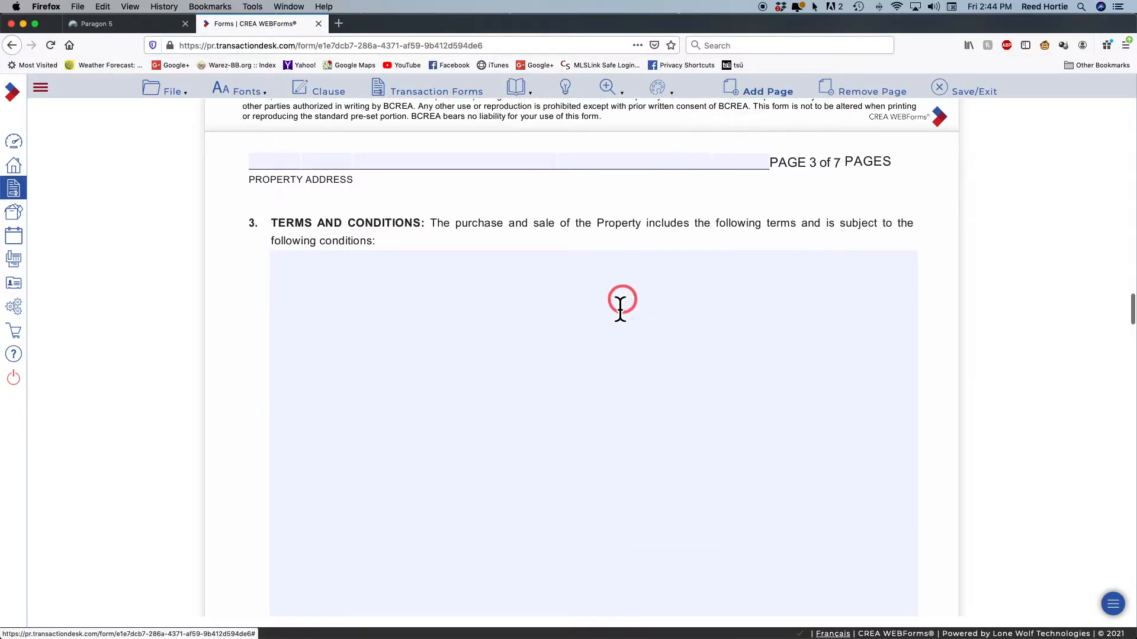
pyautogui.click(330, 319)
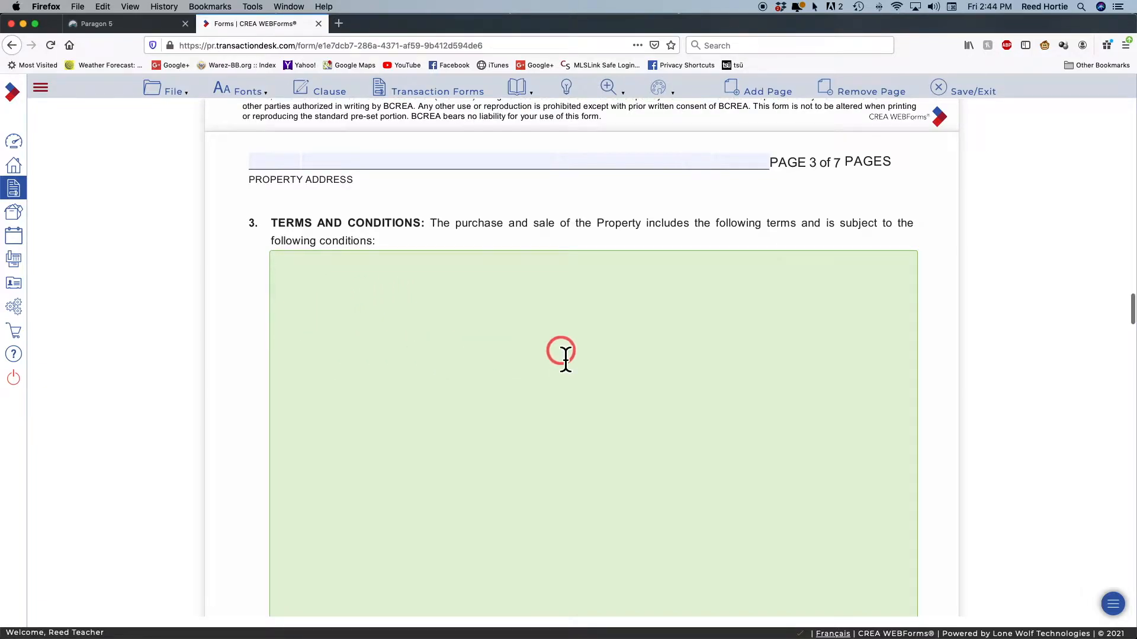
# Scroll back up to review the inserted subject clauses in section 3
pyautogui.scroll(2, 492, 349)
pyautogui.scroll(5, 494, 349)
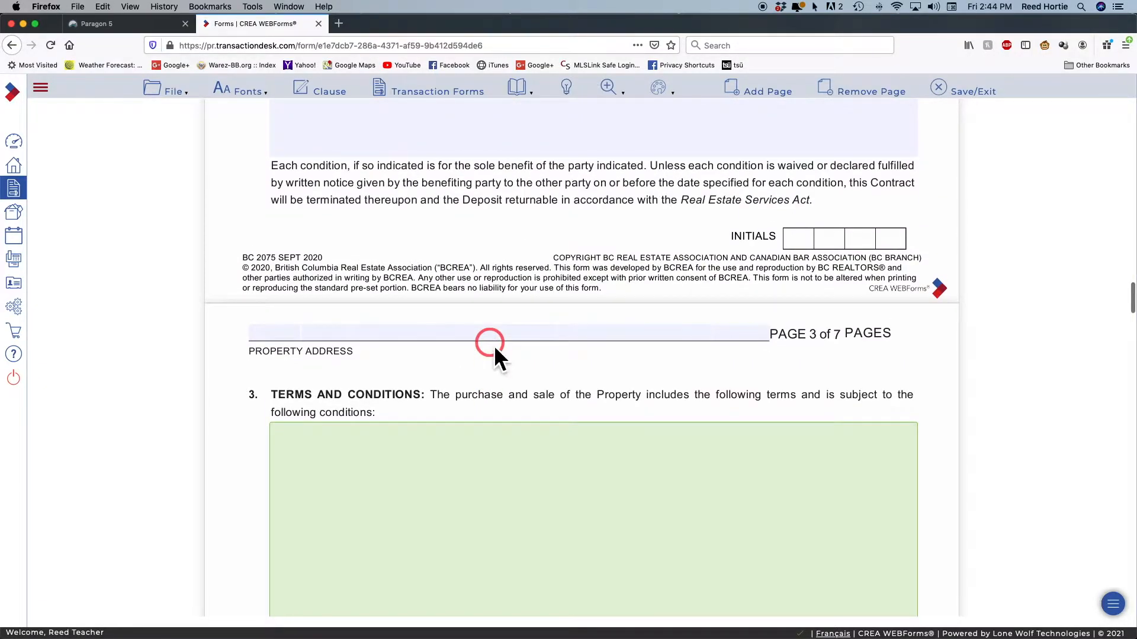
pyautogui.scroll(-3, 494, 346)
pyautogui.scroll(6, 494, 346)
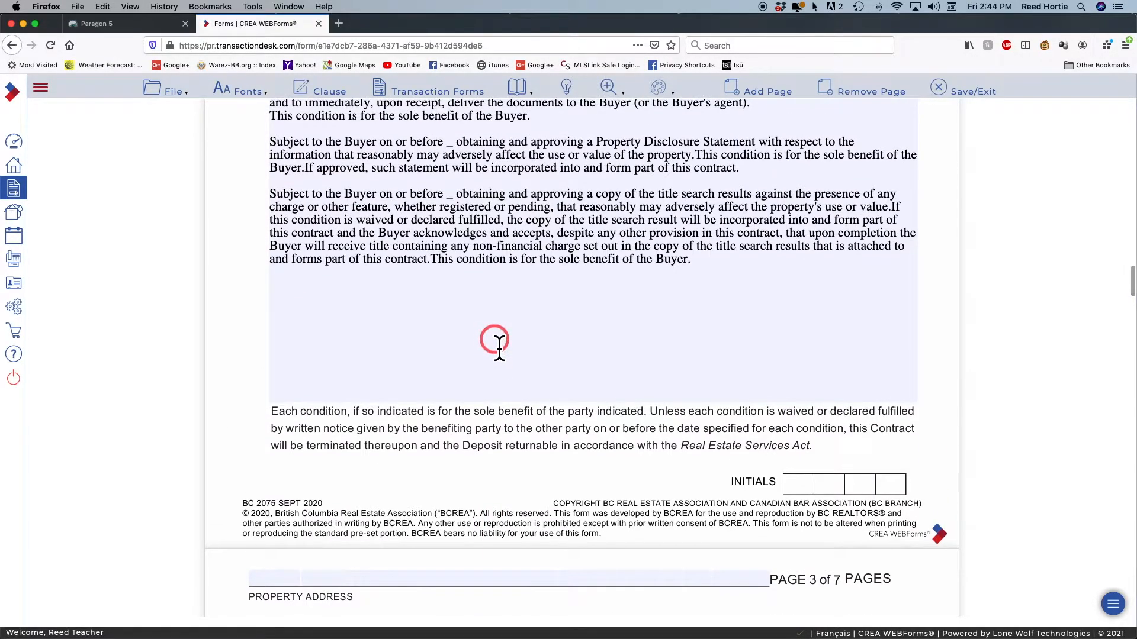
pyautogui.scroll(7, 494, 342)
pyautogui.scroll(1, 499, 348)
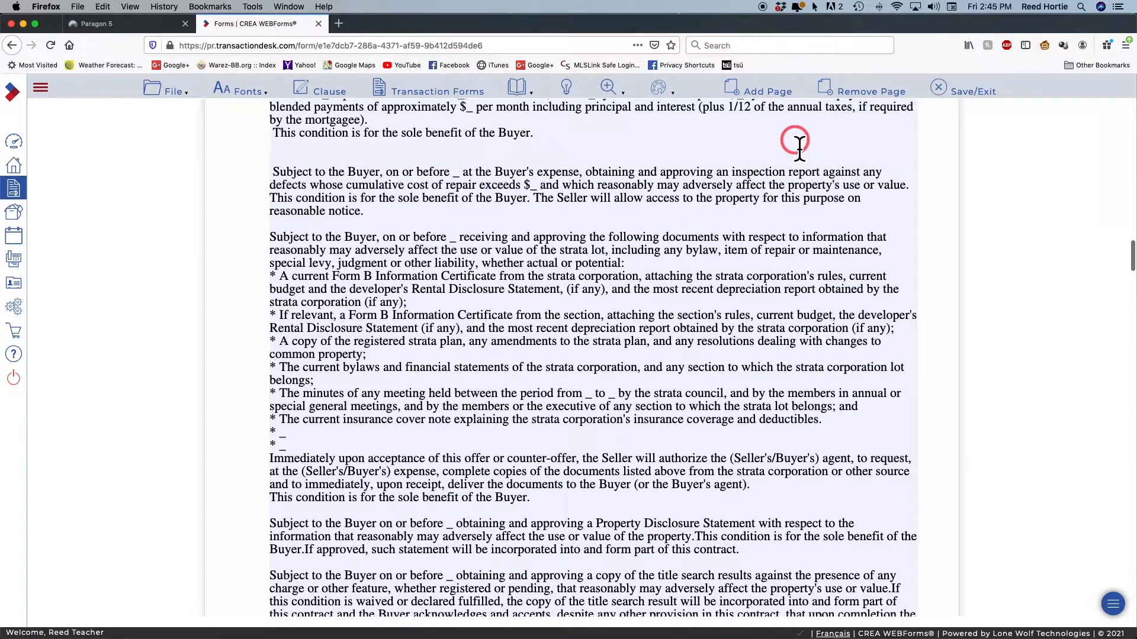
# Remove the contract's last page and confirm the removal
pyautogui.click(850, 91)
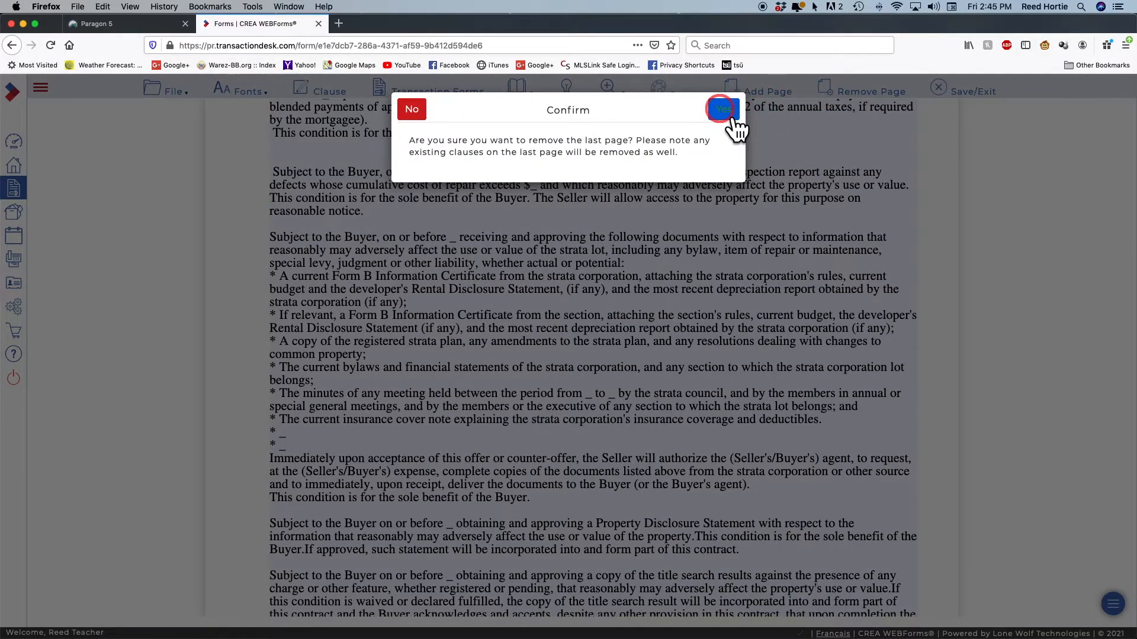
pyautogui.click(723, 110)
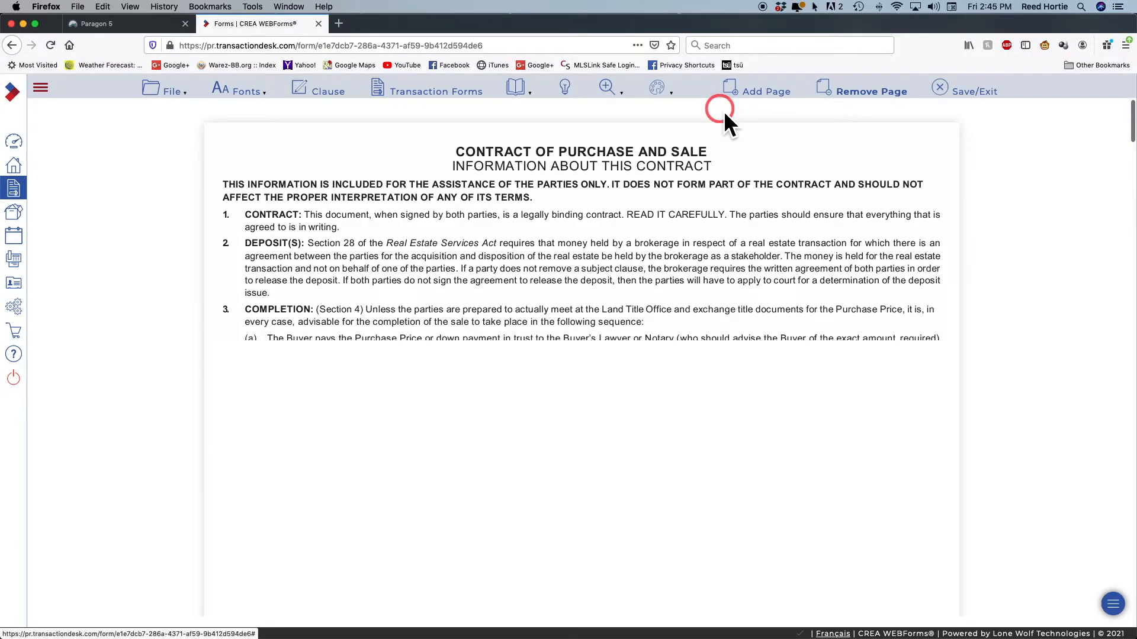
pyautogui.scroll(-15, 631, 347)
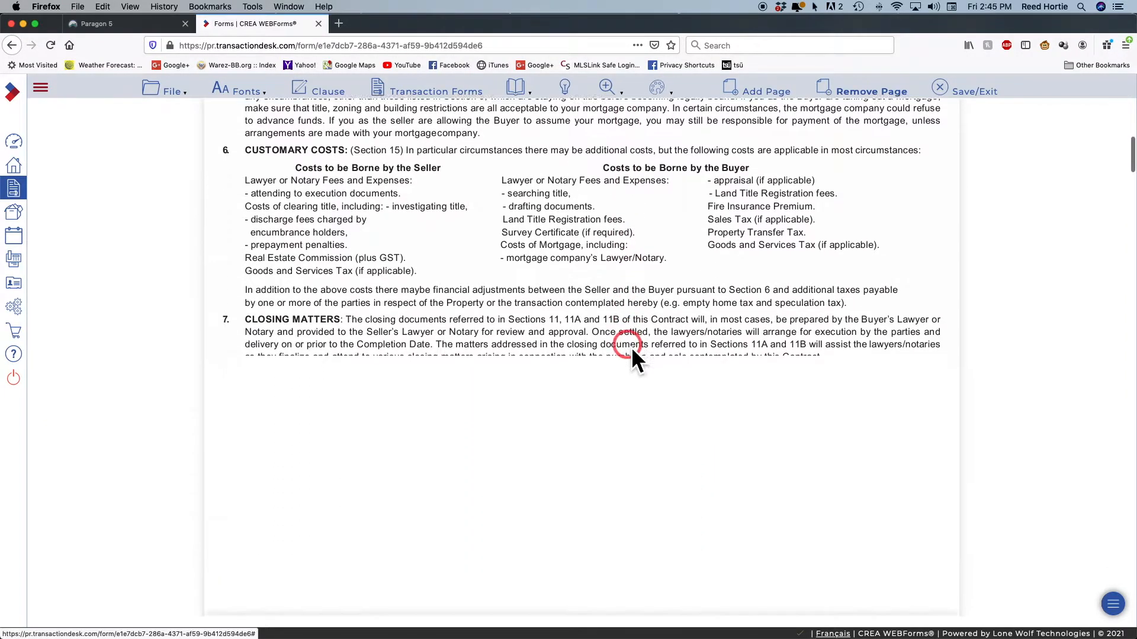
pyautogui.scroll(-20, 631, 347)
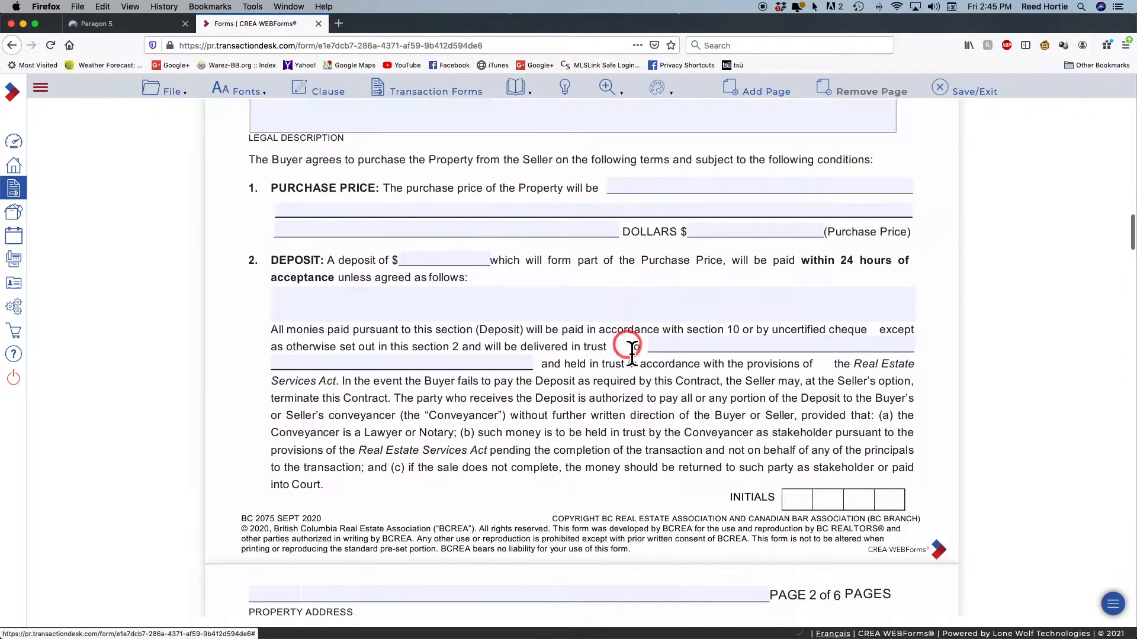
pyautogui.scroll(-9, 631, 347)
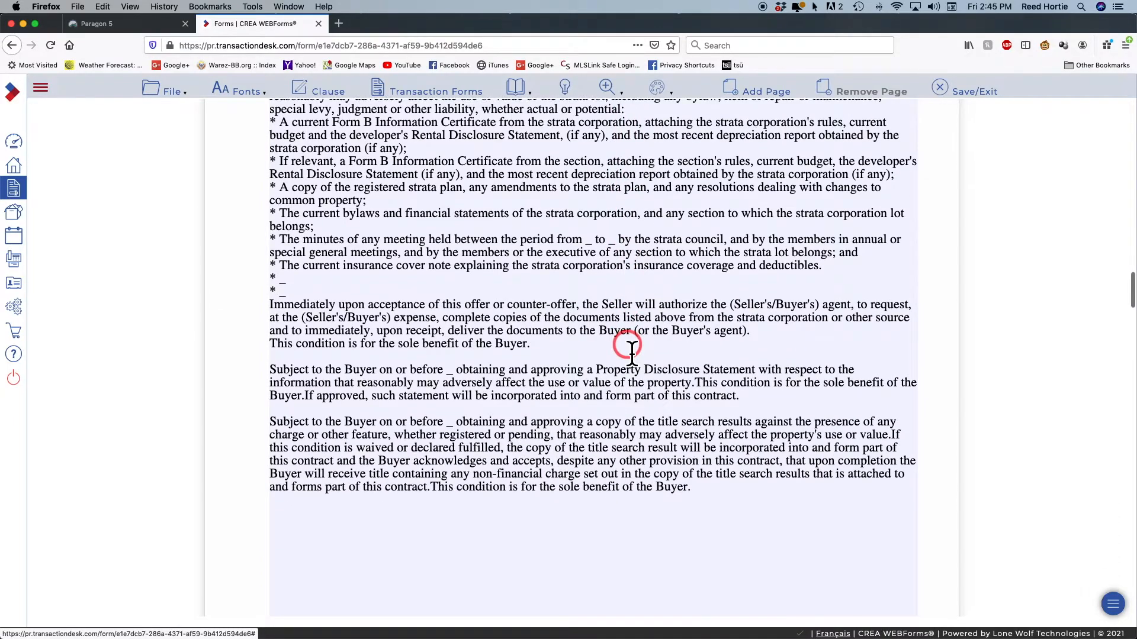
pyautogui.scroll(-2, 631, 346)
pyautogui.scroll(9, 631, 347)
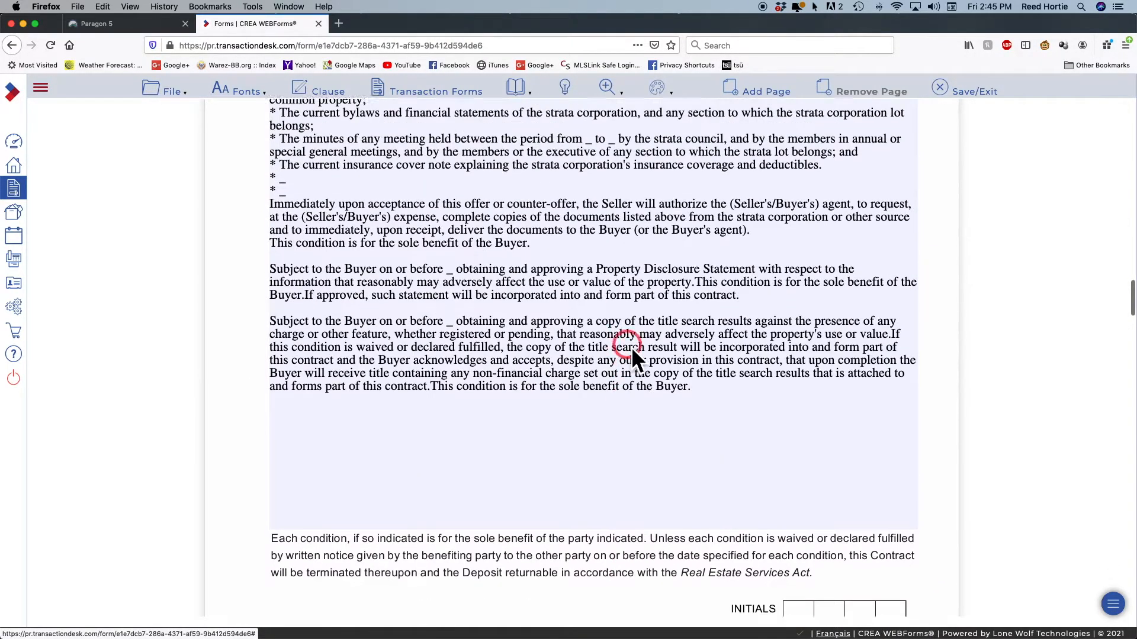
pyautogui.scroll(3, 631, 349)
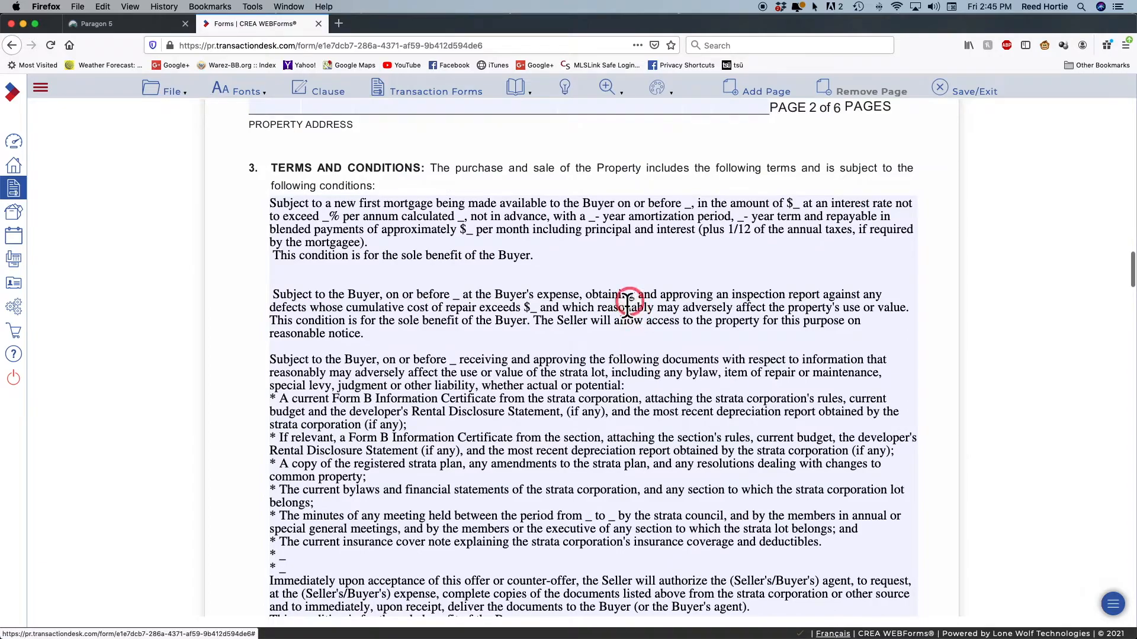
pyautogui.scroll(-5, 640, 296)
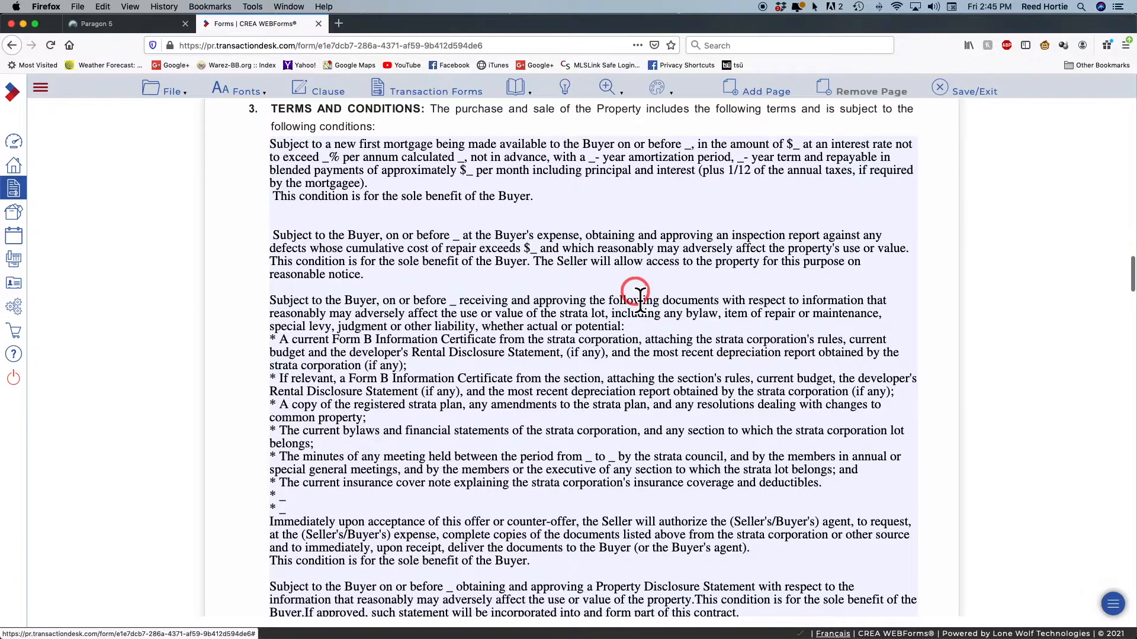
pyautogui.scroll(8, 640, 294)
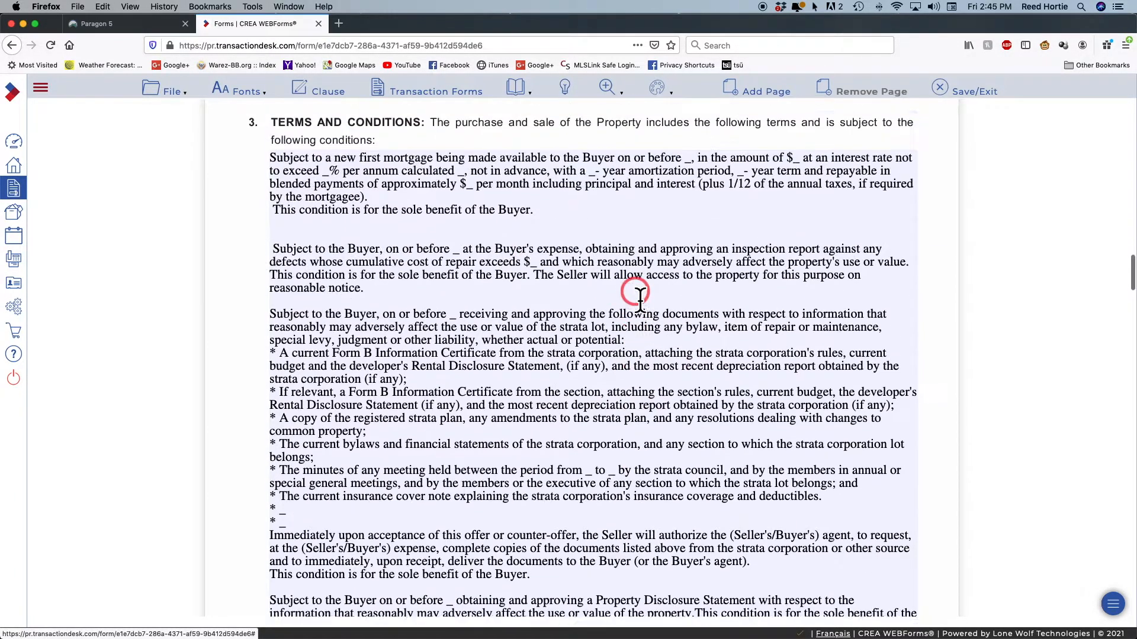
pyautogui.scroll(-1, 640, 293)
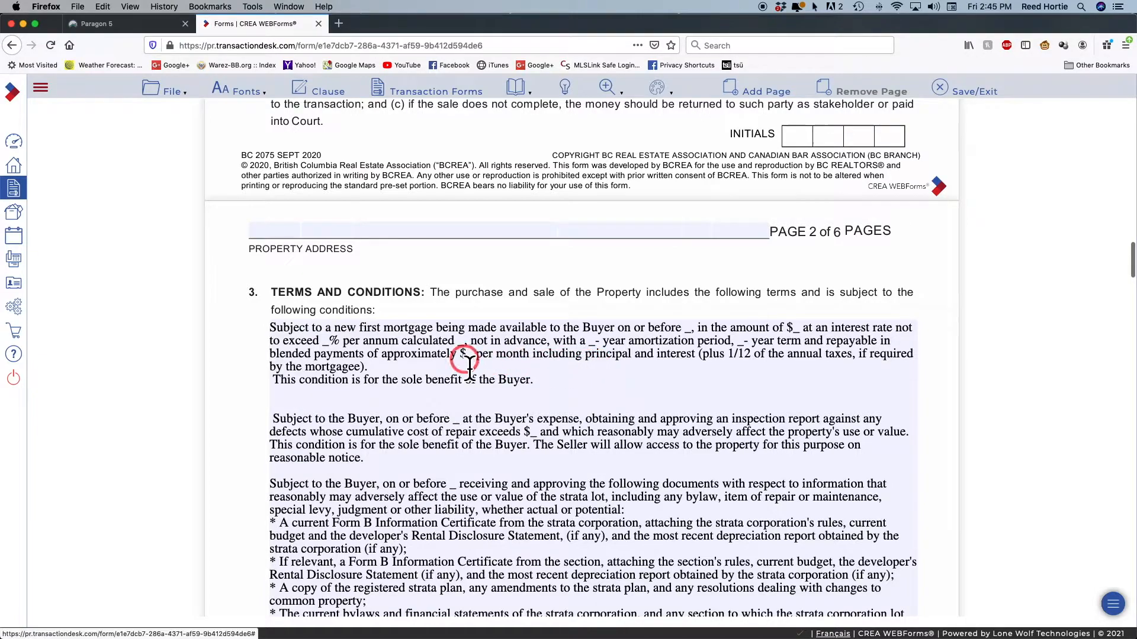
pyautogui.scroll(-1, 545, 398)
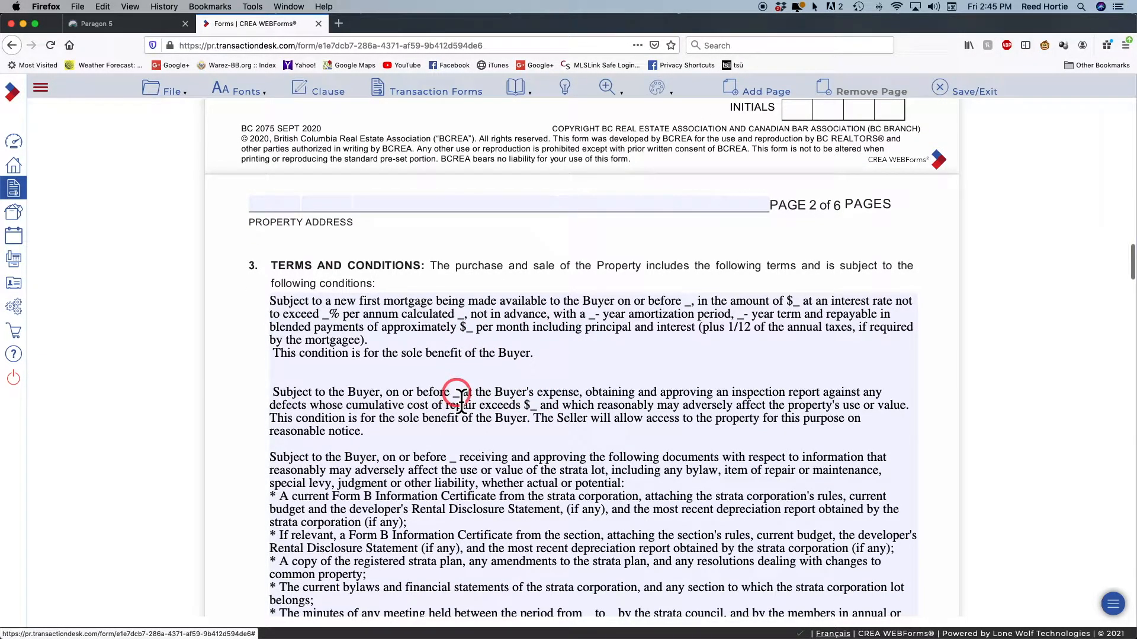
pyautogui.scroll(-7, 577, 408)
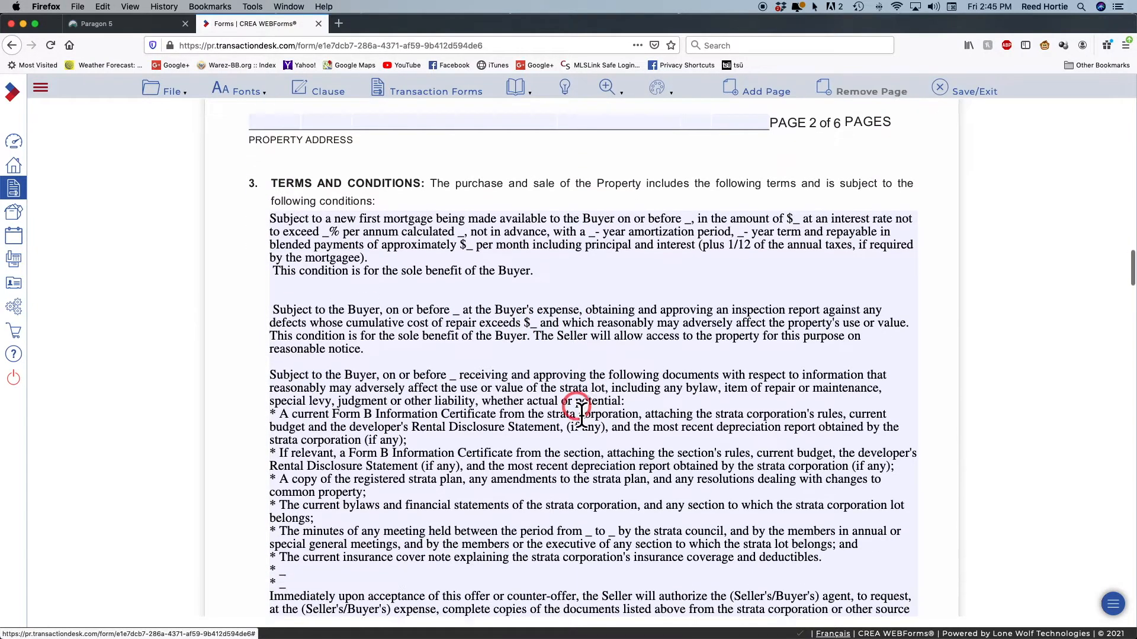
pyautogui.scroll(-15, 582, 409)
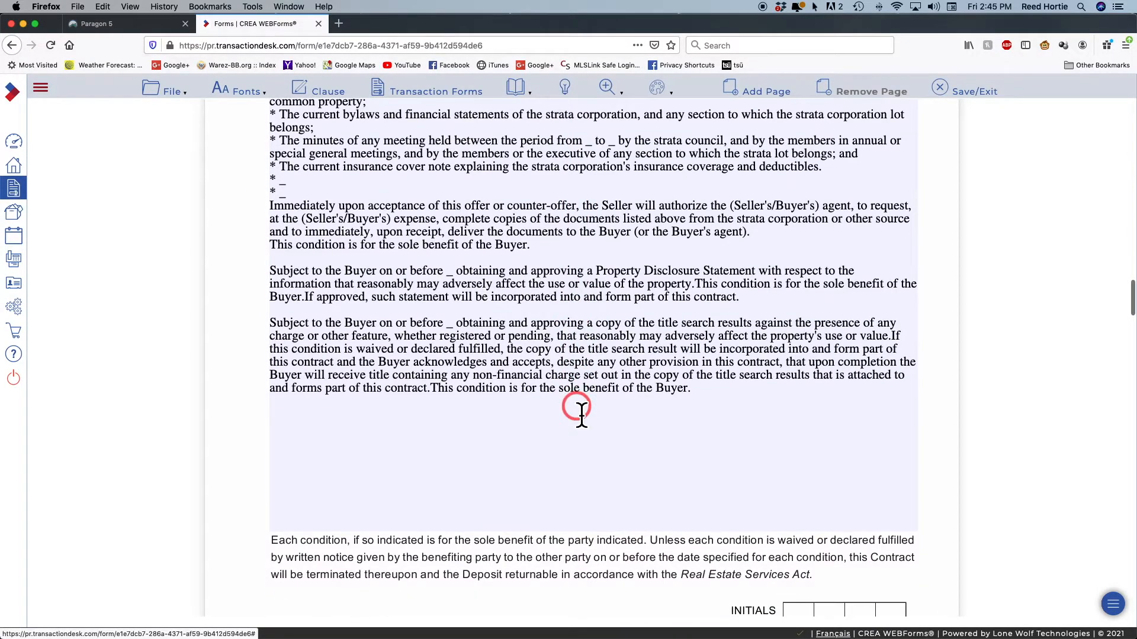
pyautogui.scroll(6, 582, 410)
pyautogui.scroll(-10, 582, 410)
pyautogui.scroll(2, 863, 240)
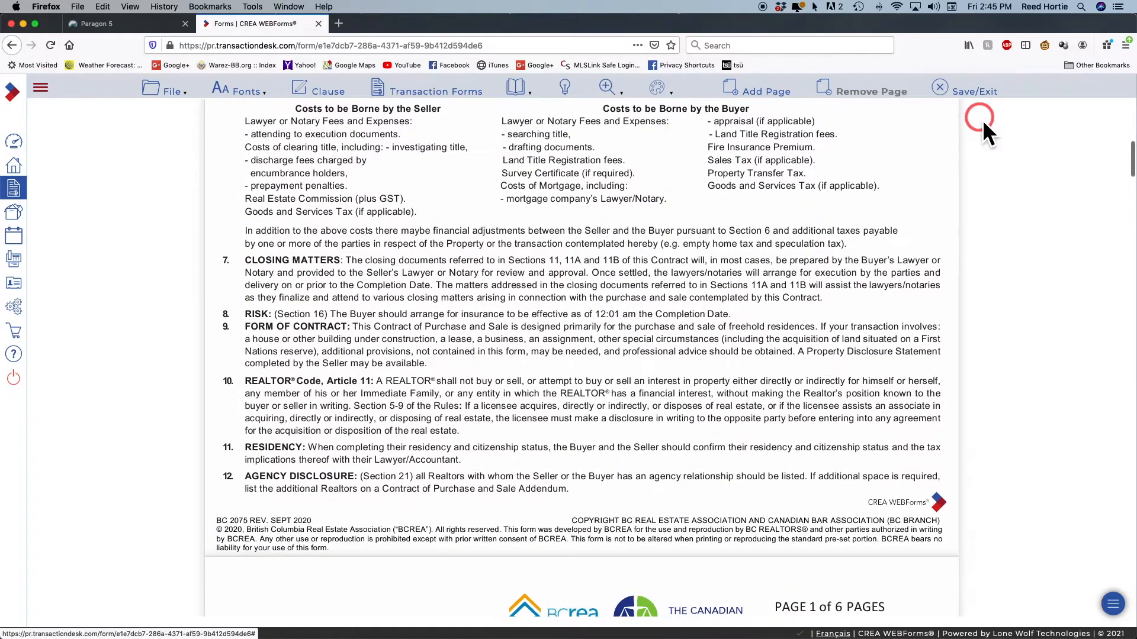
# Save and exit the contract, view the empty Transactions list, then switch to Paragon
pyautogui.click(939, 88)
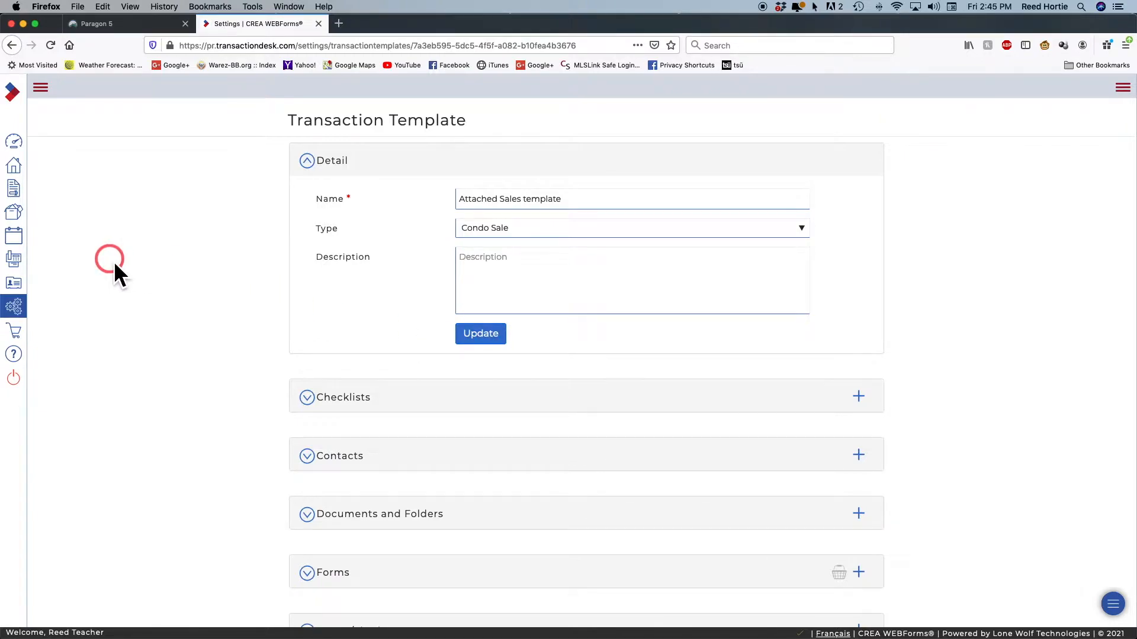
pyautogui.click(14, 165)
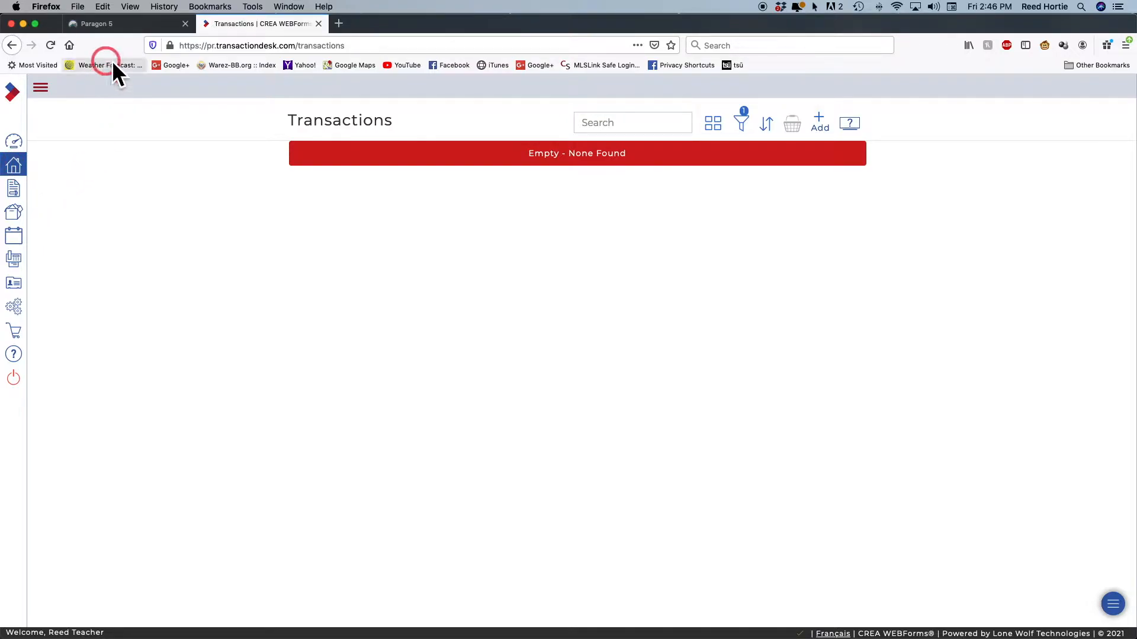
pyautogui.click(113, 28)
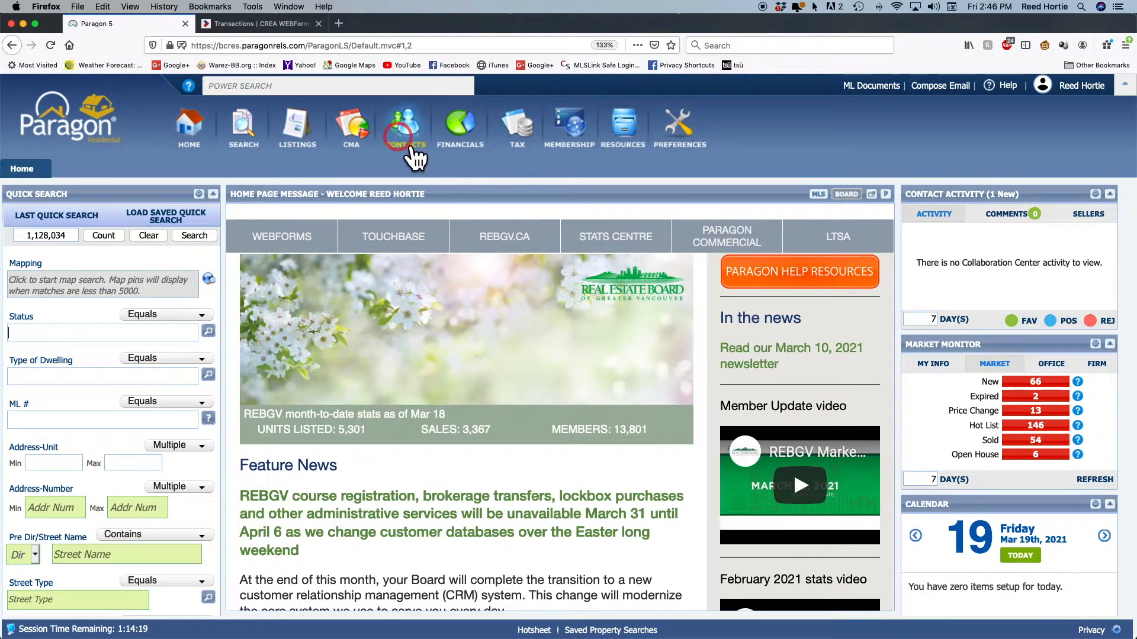
# Go to Contacts > View / Manage Contacts and display the buyer's single favourite listing
pyautogui.moveTo(419, 154)
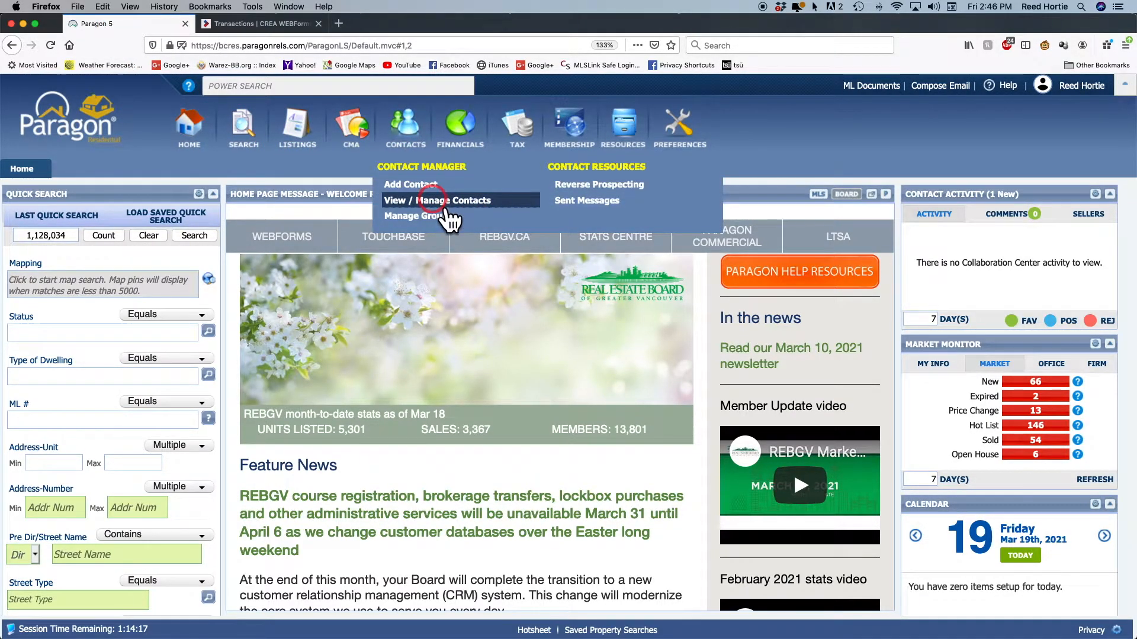
pyautogui.click(436, 200)
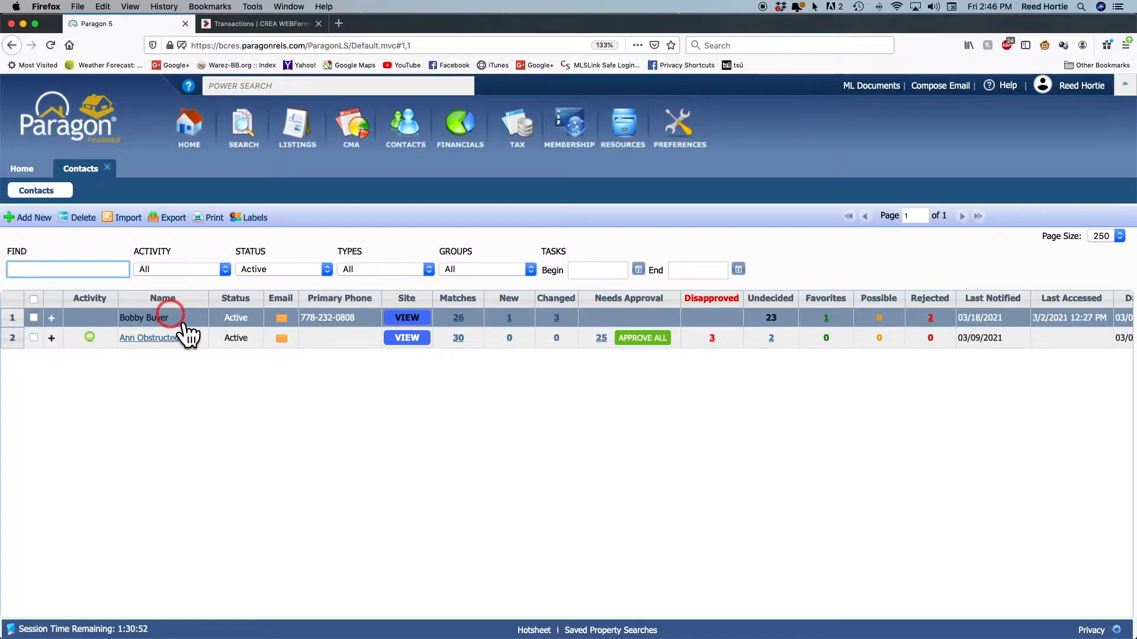
pyautogui.click(826, 318)
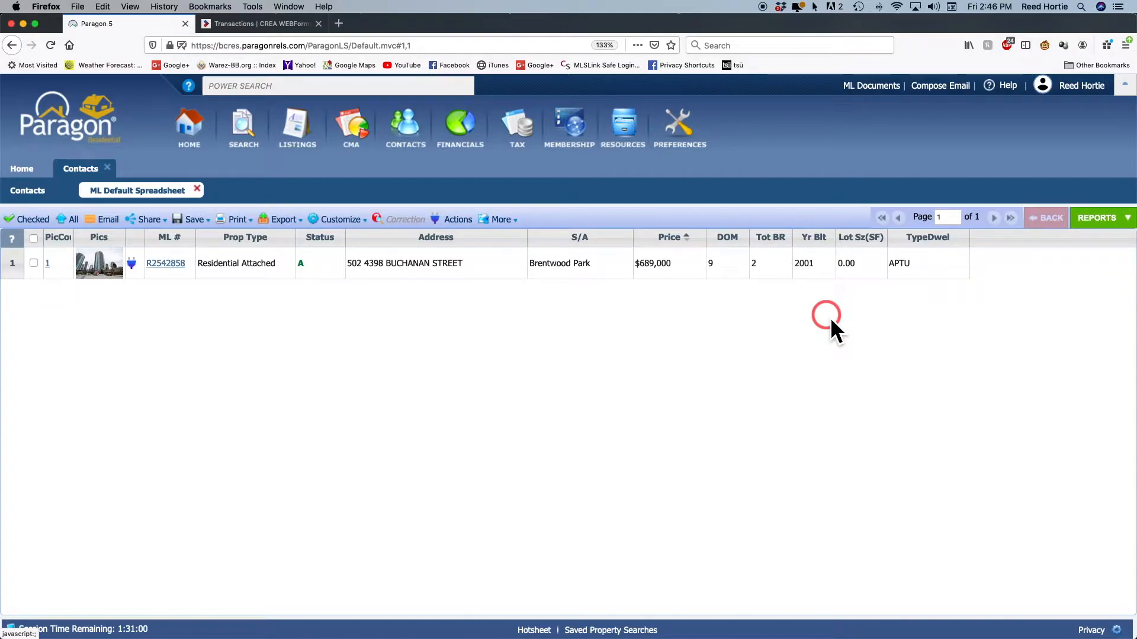
# Open the Full Realtor report for listing R2542858
pyautogui.click(166, 262)
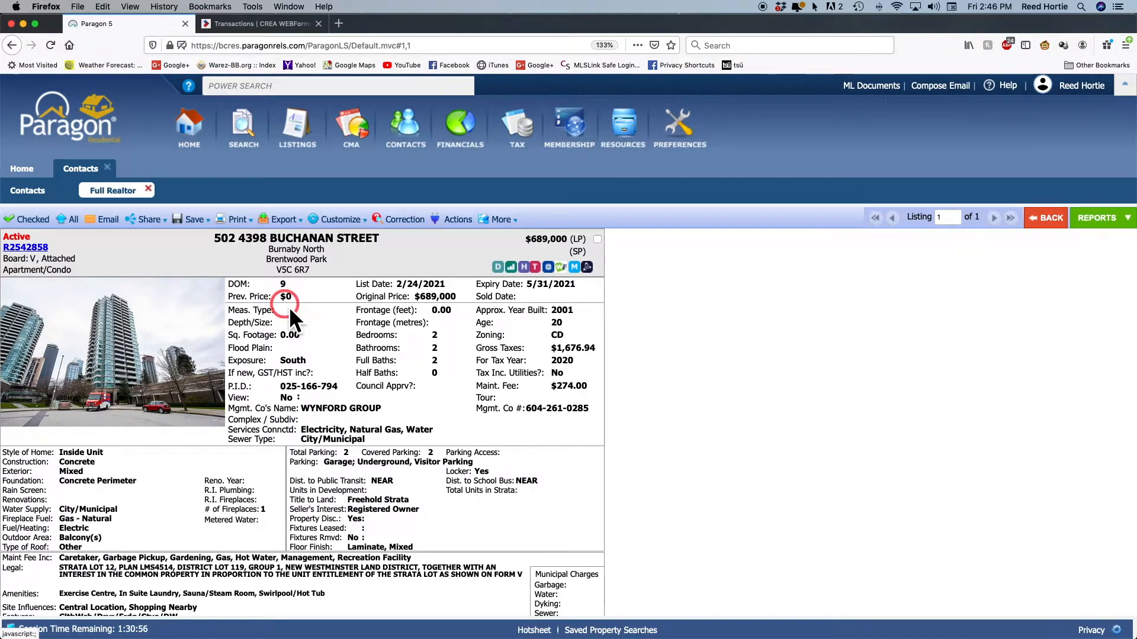
pyautogui.scroll(-5, 289, 306)
pyautogui.scroll(-3, 289, 306)
pyautogui.scroll(7, 289, 306)
pyautogui.scroll(1, 289, 307)
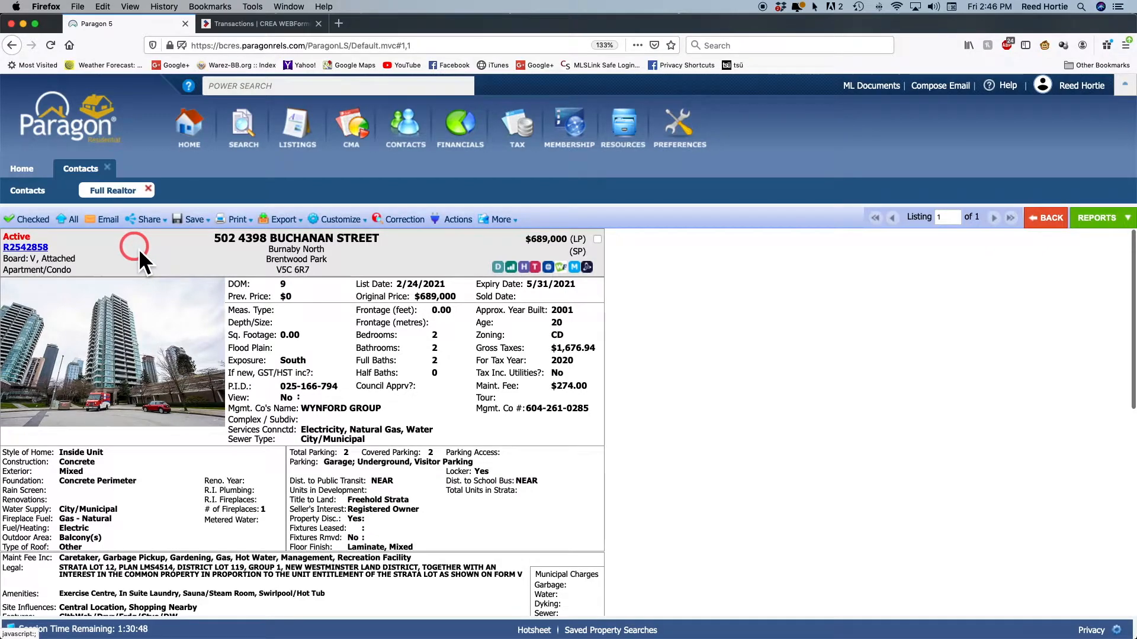
# Copy the link location for listing R2542858 and close the report
pyautogui.moveTo(55, 248); pyautogui.dragTo(8, 246)
pyautogui.click(64, 244)
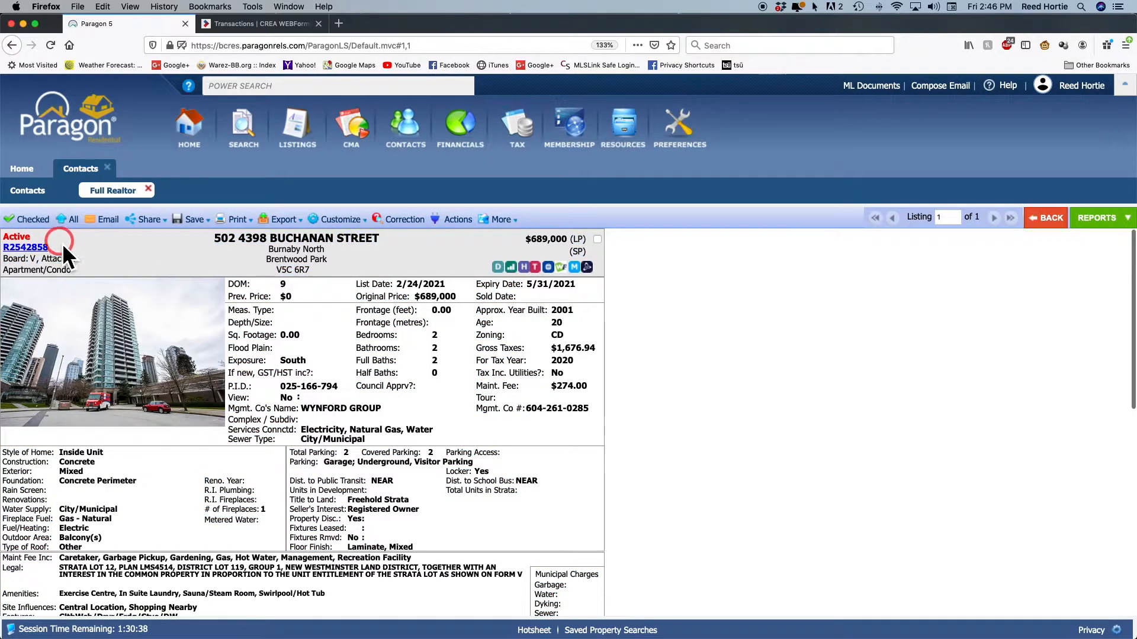
pyautogui.moveTo(41, 245); pyautogui.dragTo(13, 245)
pyautogui.click(7, 245)
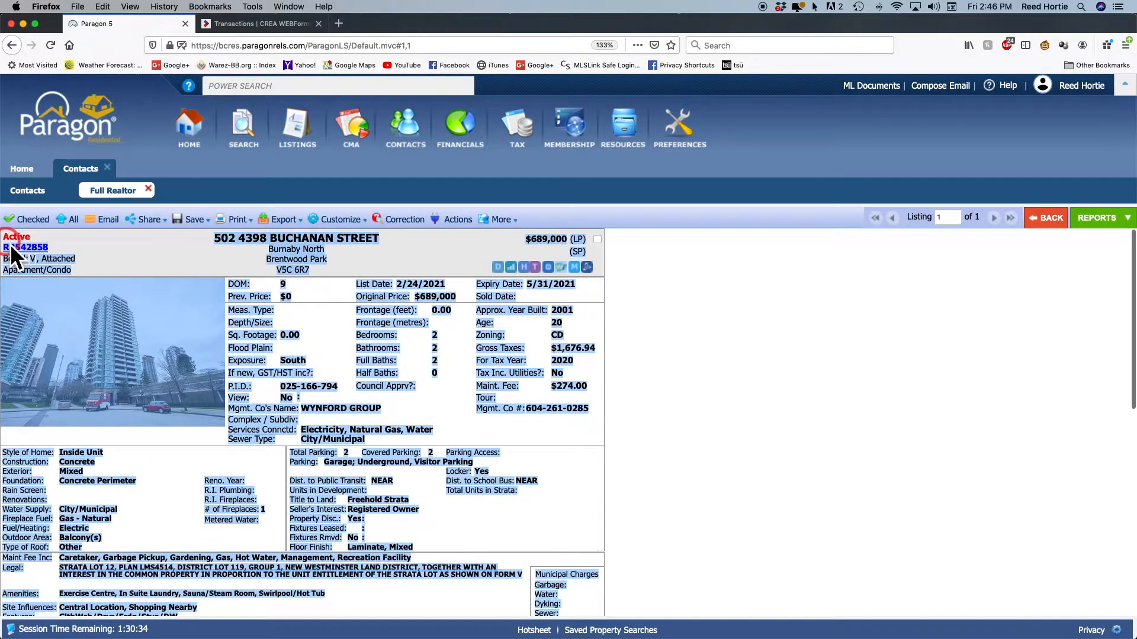
pyautogui.moveTo(7, 251); pyautogui.dragTo(10, 257)
pyautogui.click(6, 258)
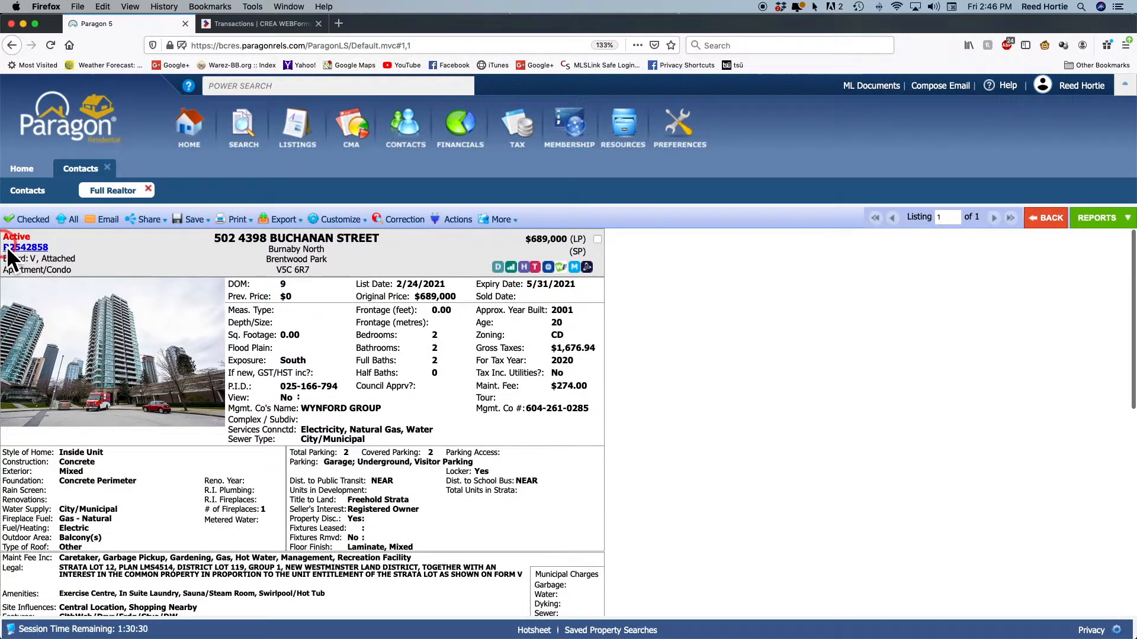
pyautogui.moveTo(8, 254); pyautogui.dragTo(43, 259)
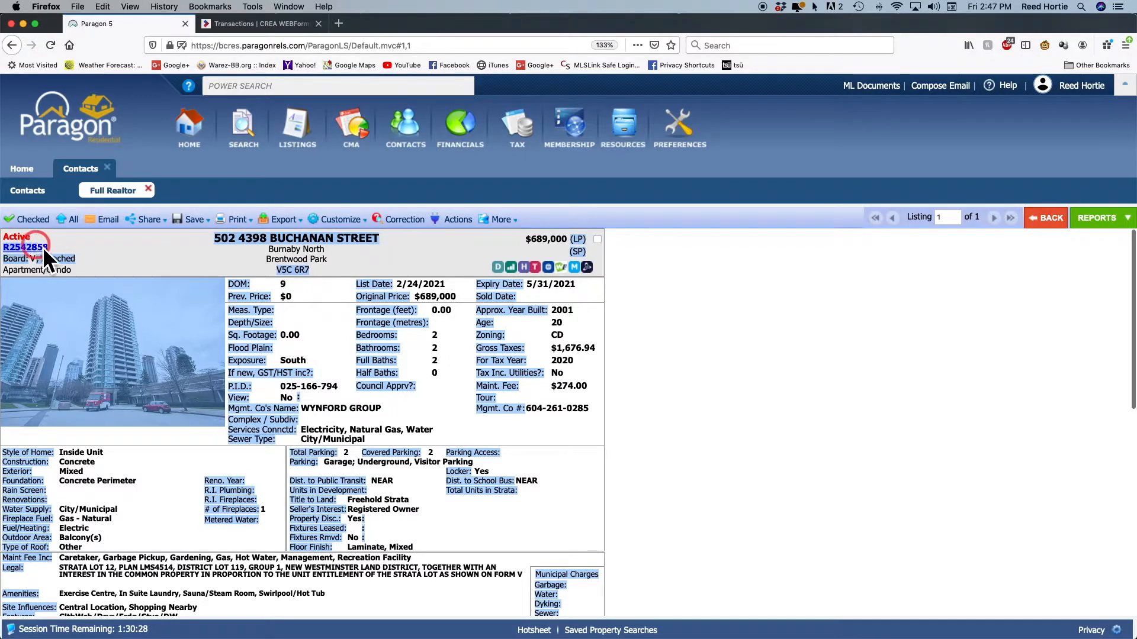
pyautogui.click(54, 247)
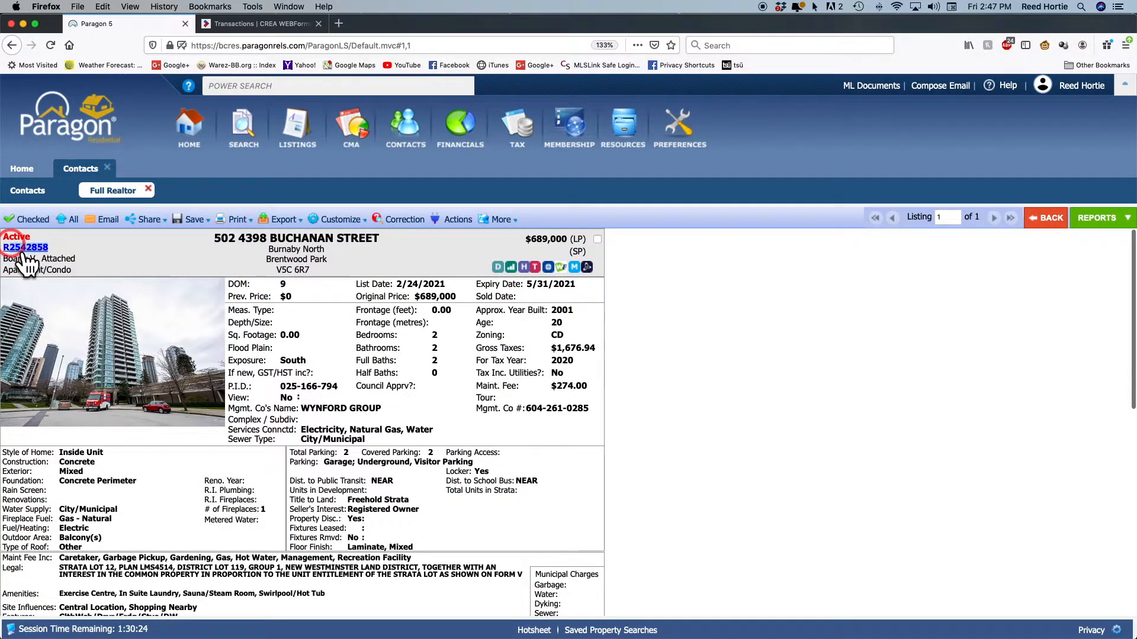
pyautogui.rightClick(36, 253)
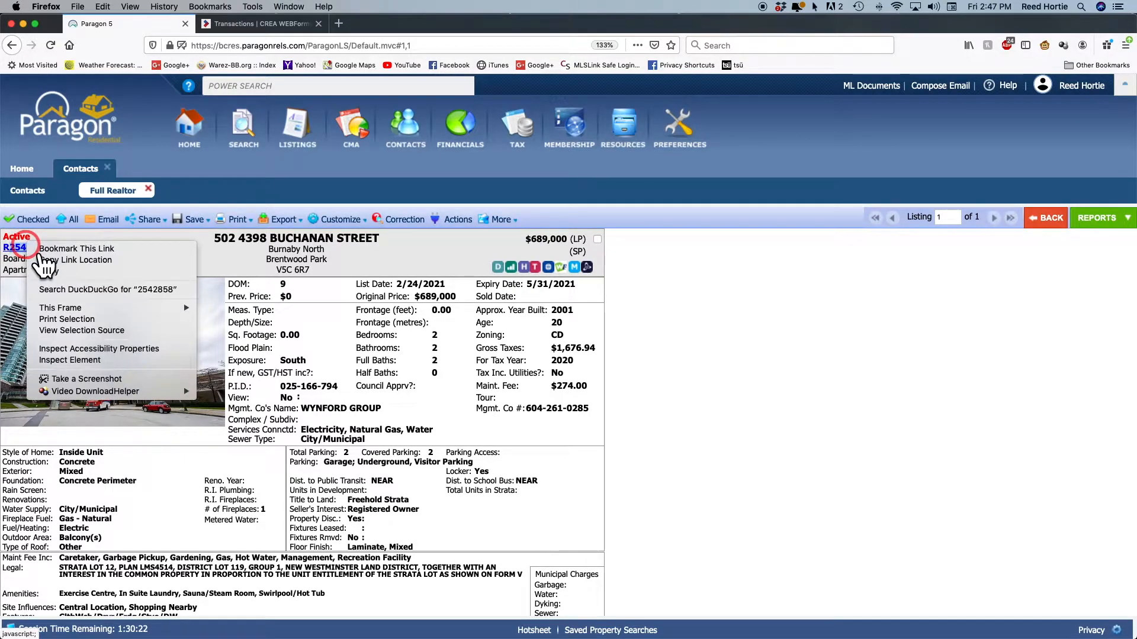
pyautogui.click(82, 273)
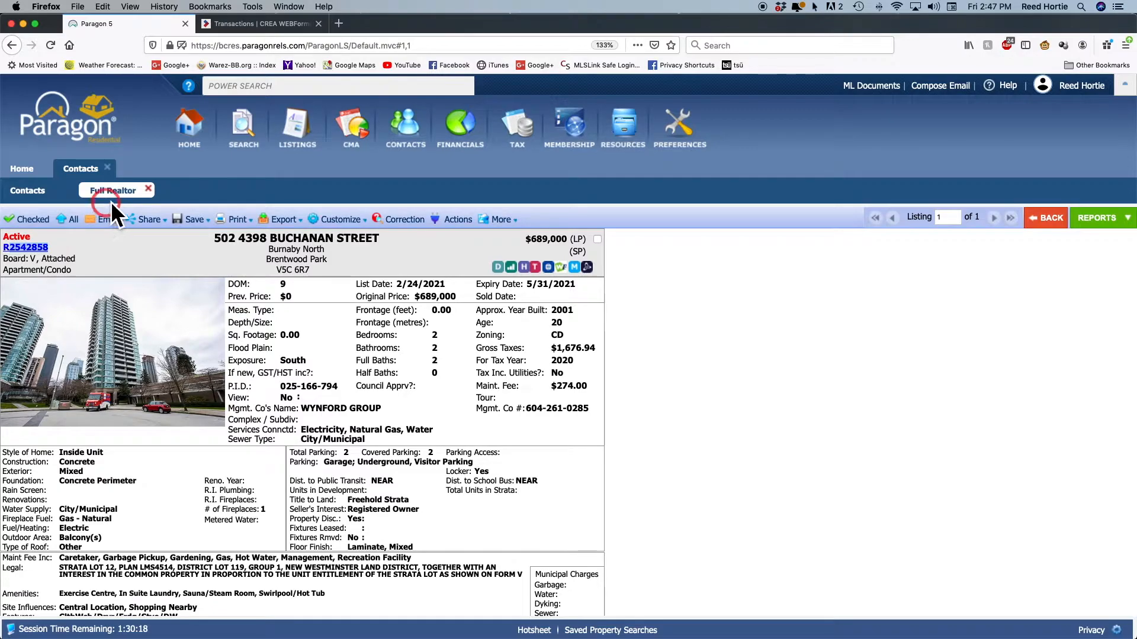
pyautogui.click(147, 189)
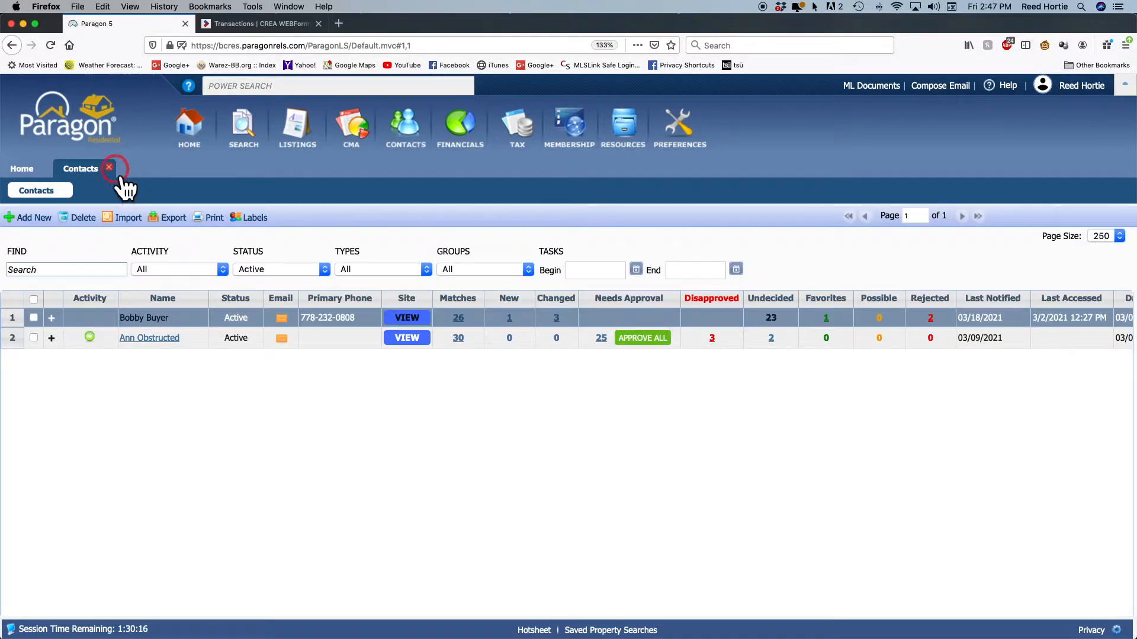
# Close the Full Realtor and Contacts tabs and return to the CREA WEBForms Transactions tab
pyautogui.click(108, 168)
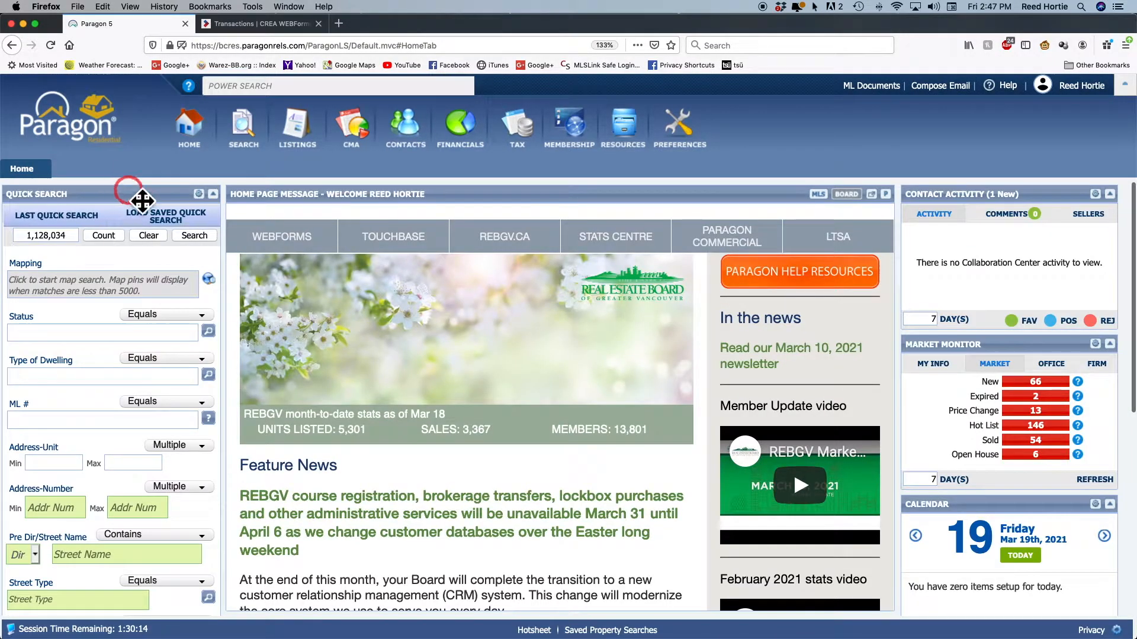
pyautogui.click(245, 29)
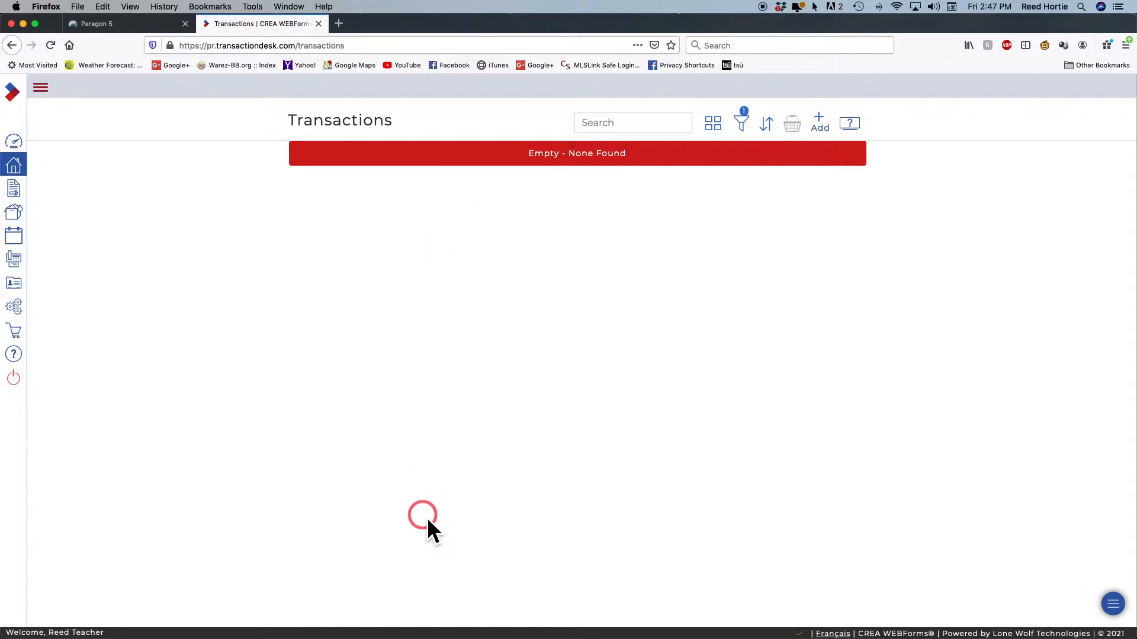
# Start a new transaction named with the buyers' names followed by R2542858
pyautogui.click(819, 118)
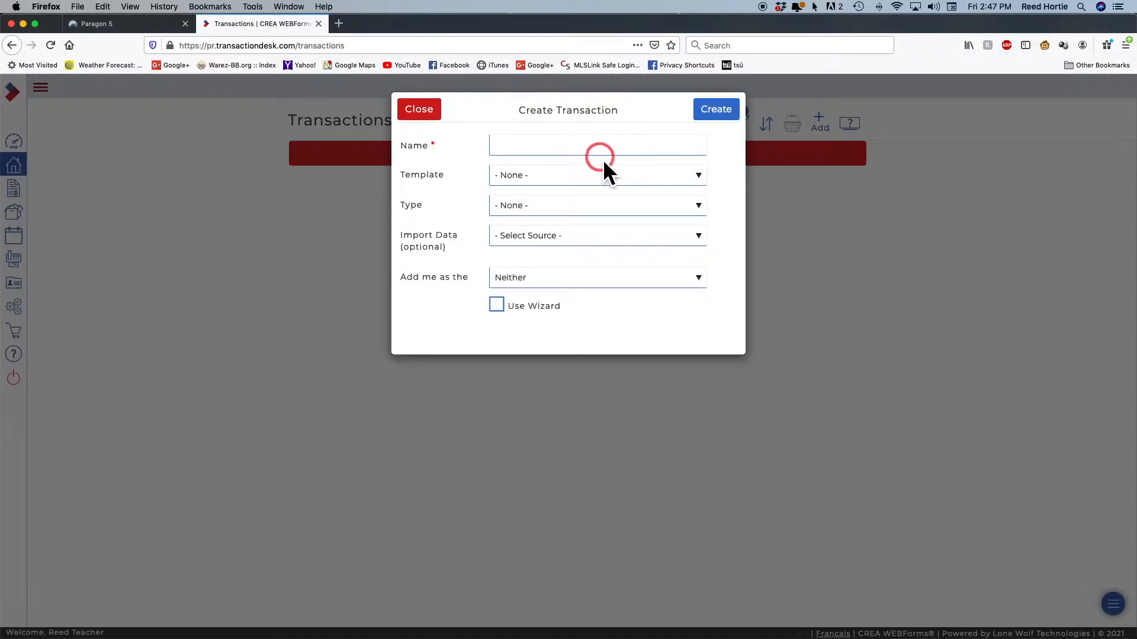
pyautogui.click(577, 148)
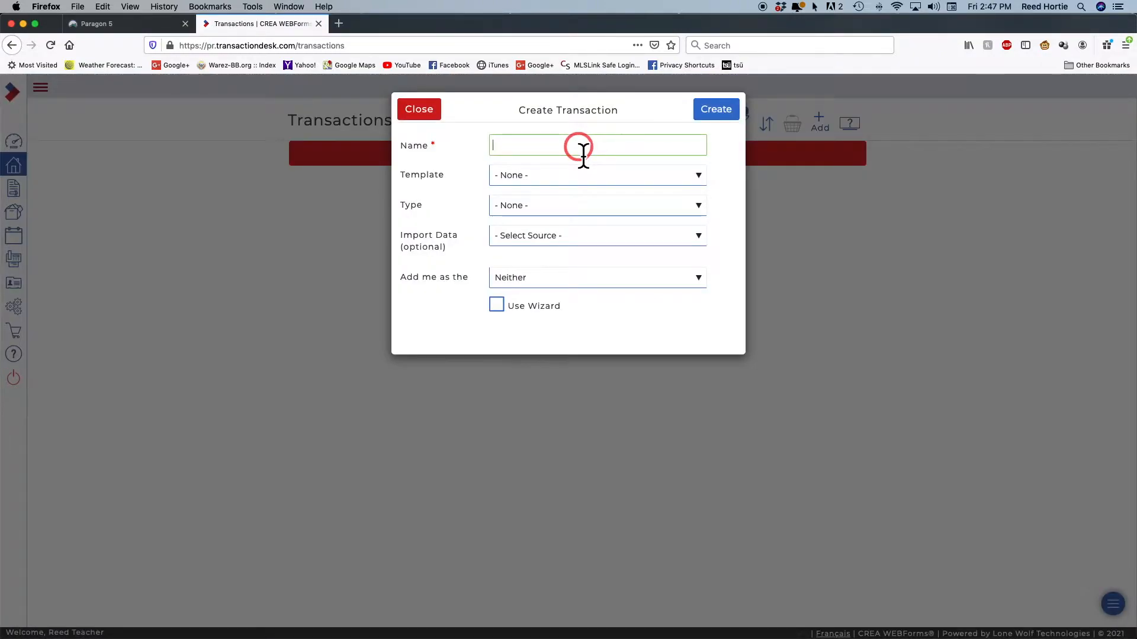
pyautogui.write('Bo')
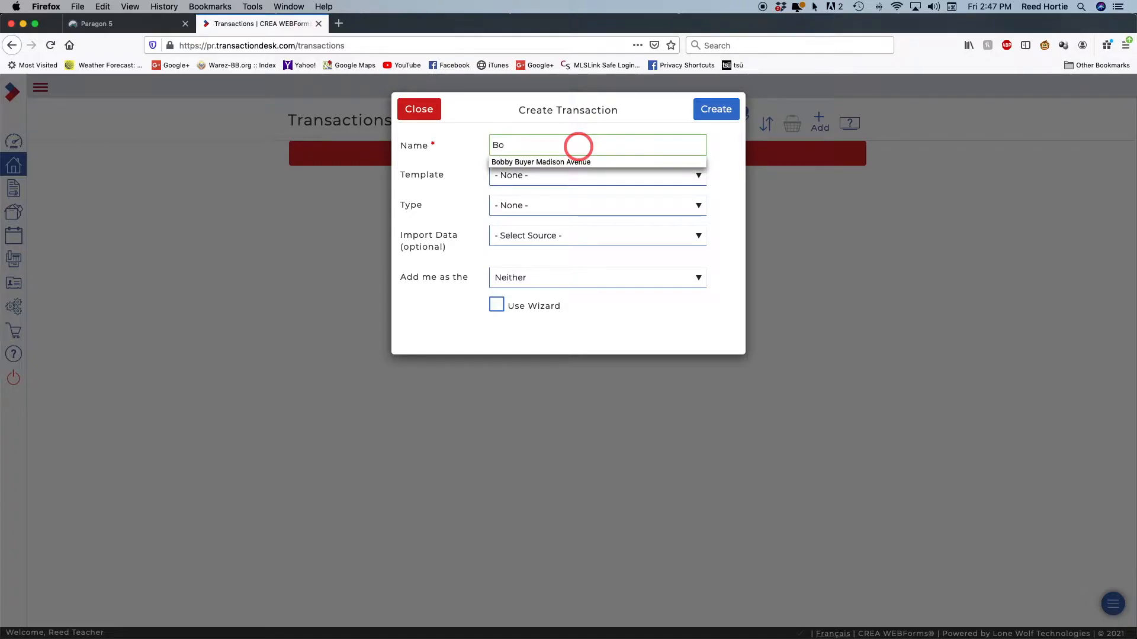
pyautogui.write('bby and')
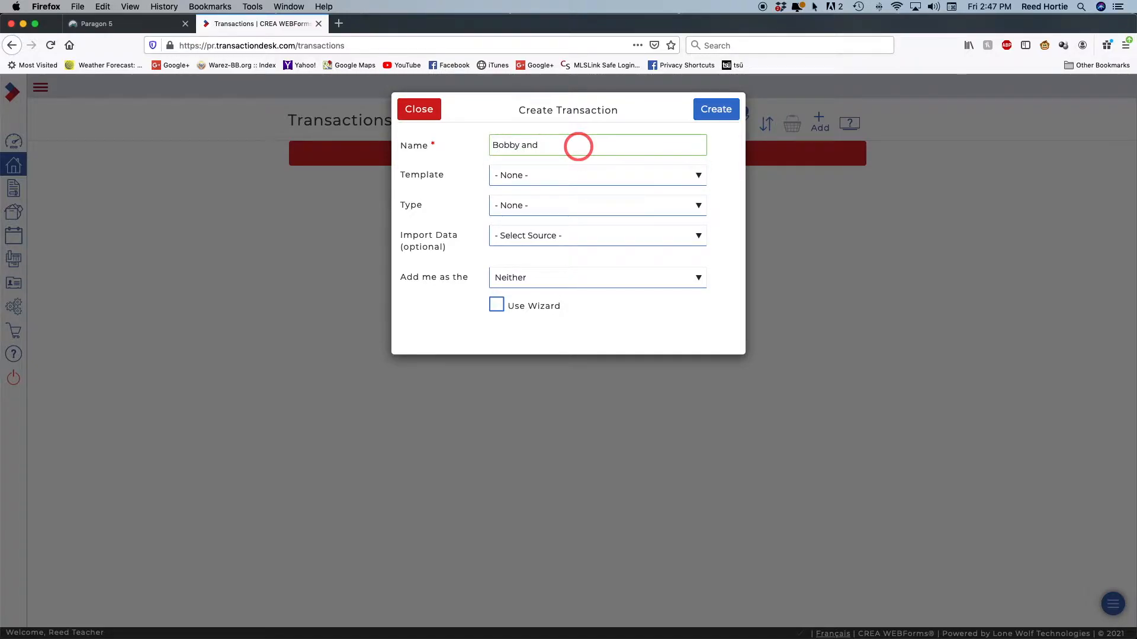
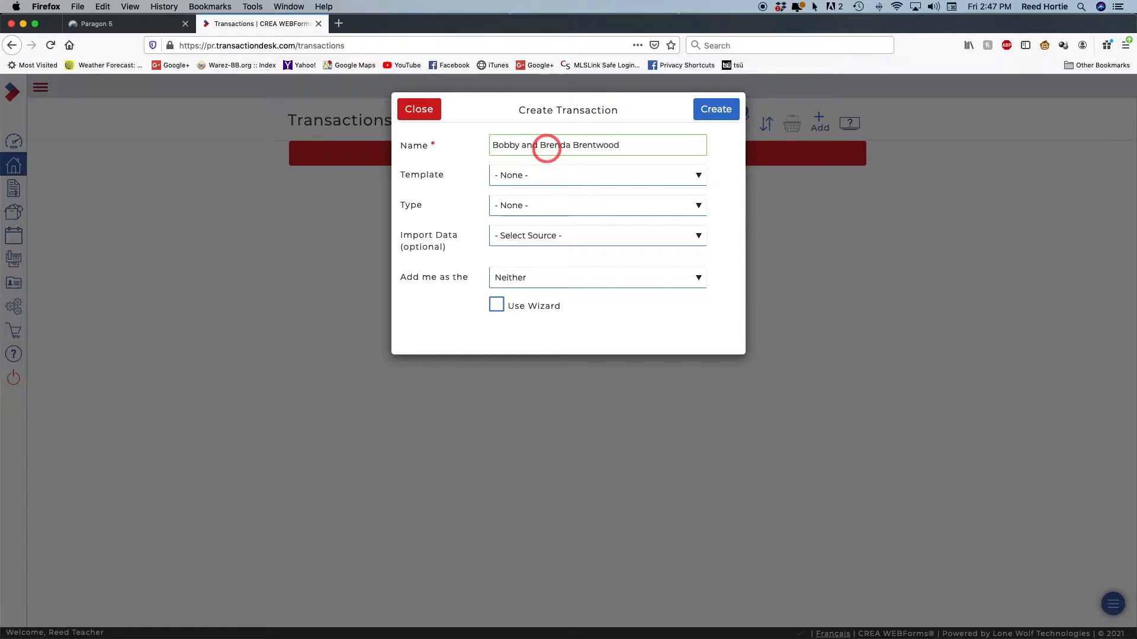
pyautogui.rightClick(626, 146)
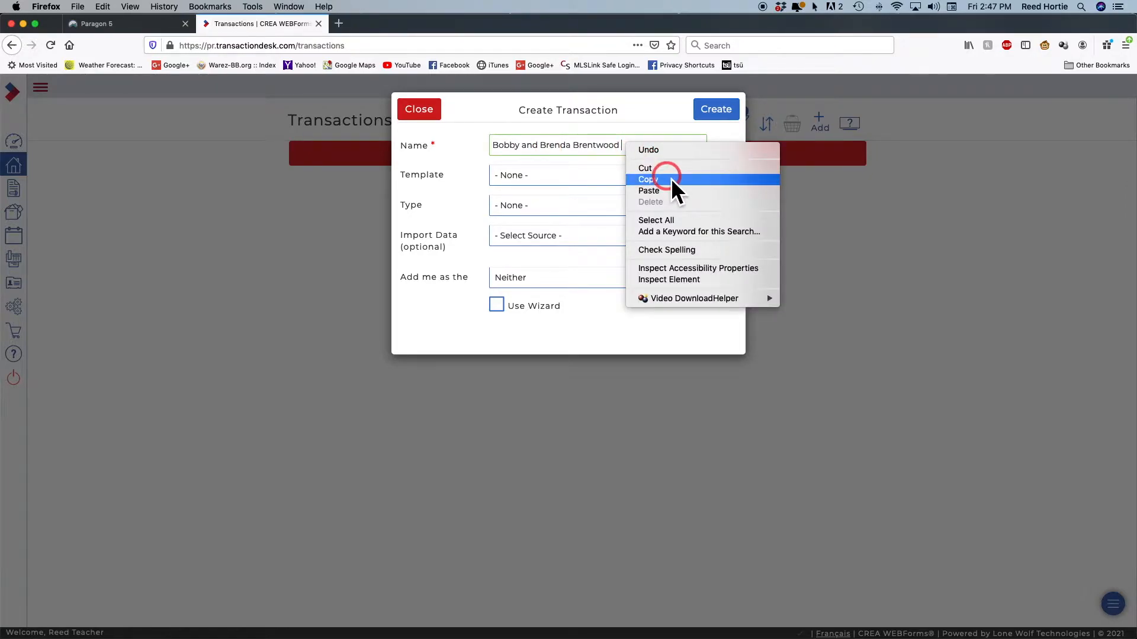
pyautogui.click(658, 190)
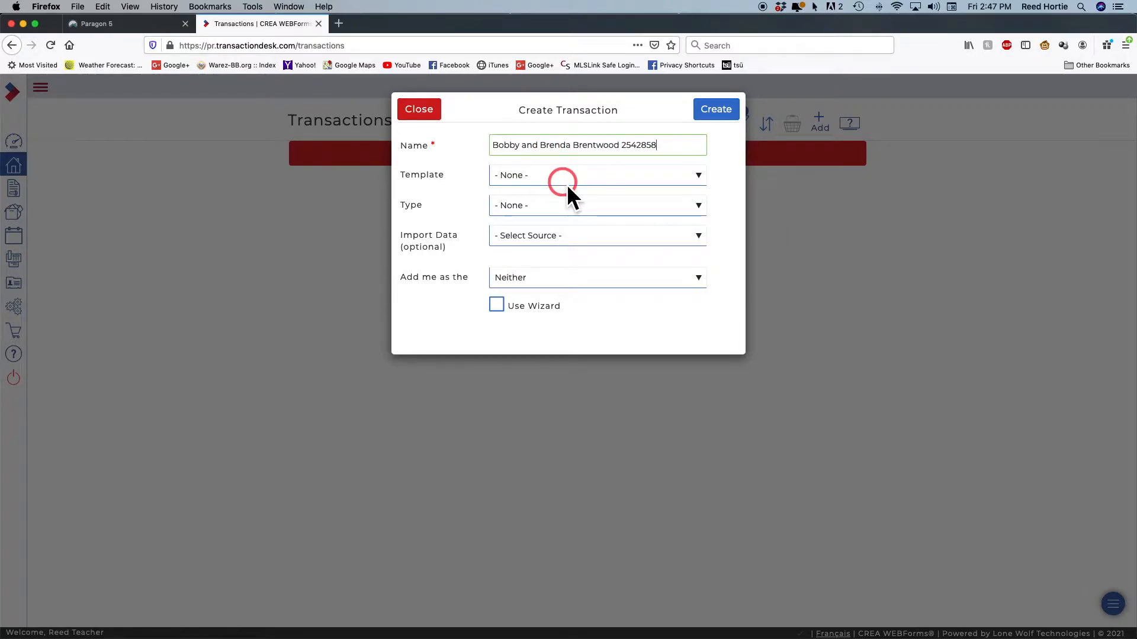
pyautogui.click(623, 146)
pyautogui.write('R')
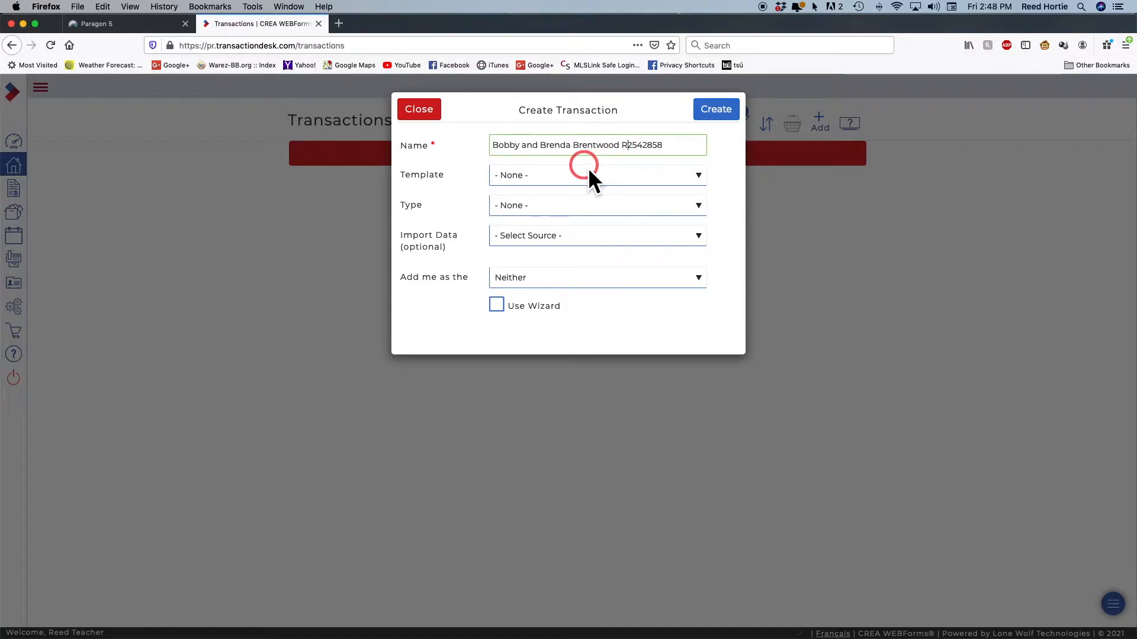
# Use the Attached Sales template, import Greater Vancouver - Residential / Residential - Attached listing R2542858, and create it
pyautogui.click(558, 175)
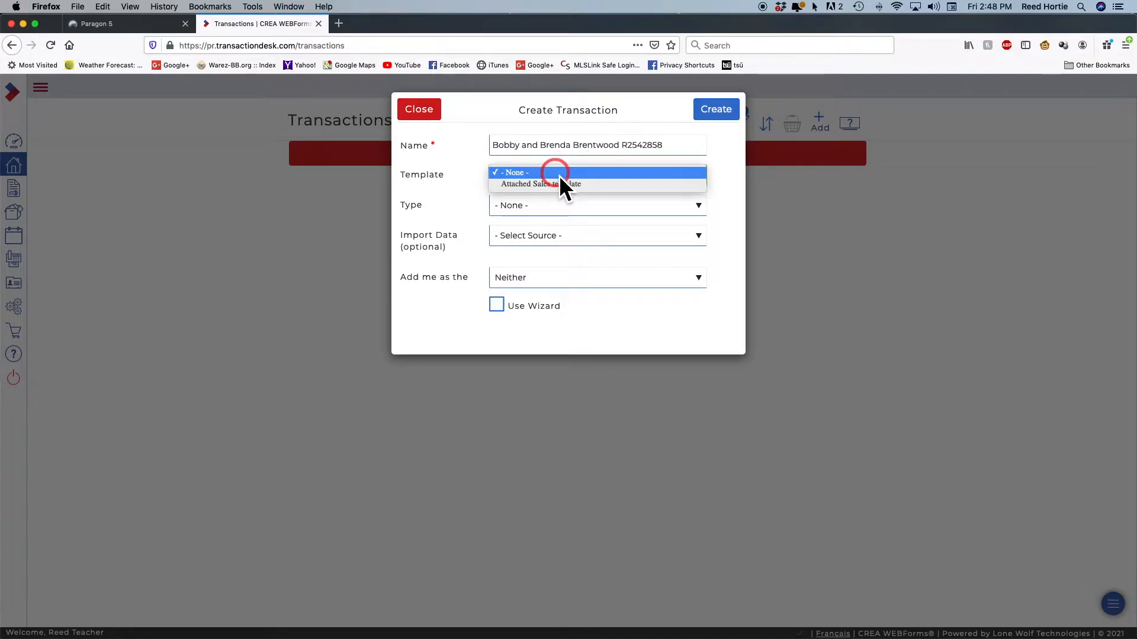
pyautogui.click(590, 189)
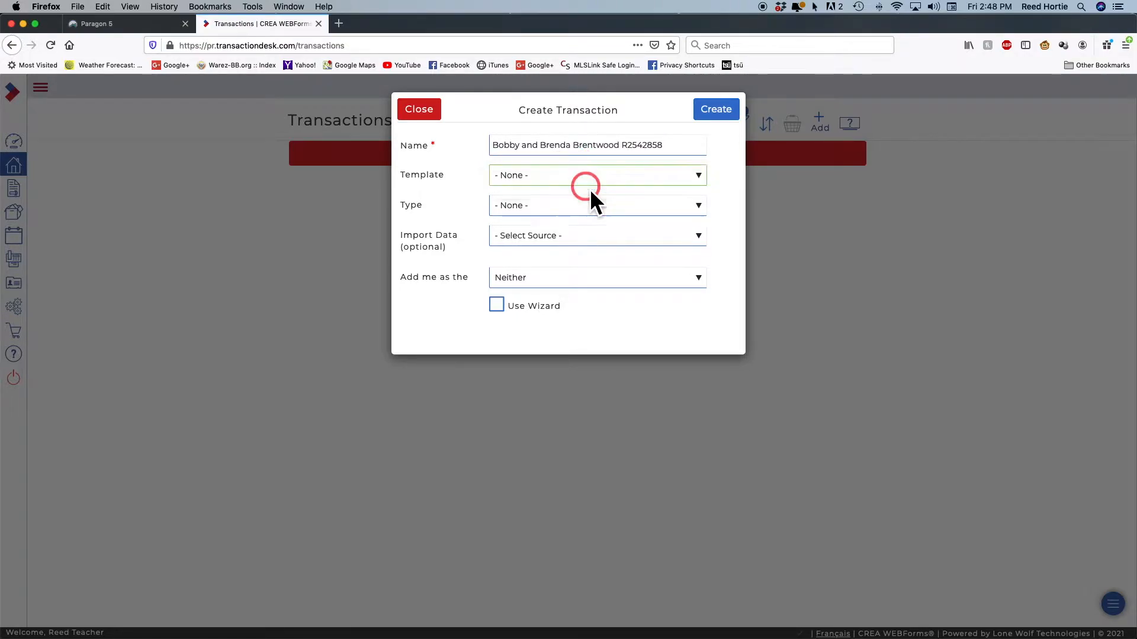
pyautogui.click(701, 207)
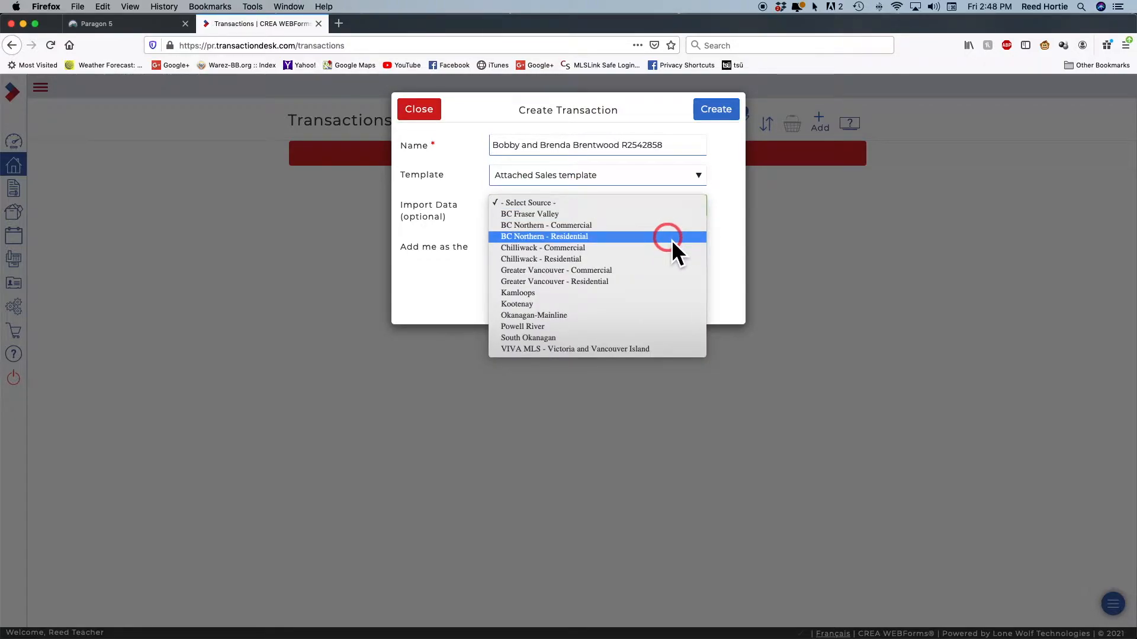
pyautogui.click(634, 284)
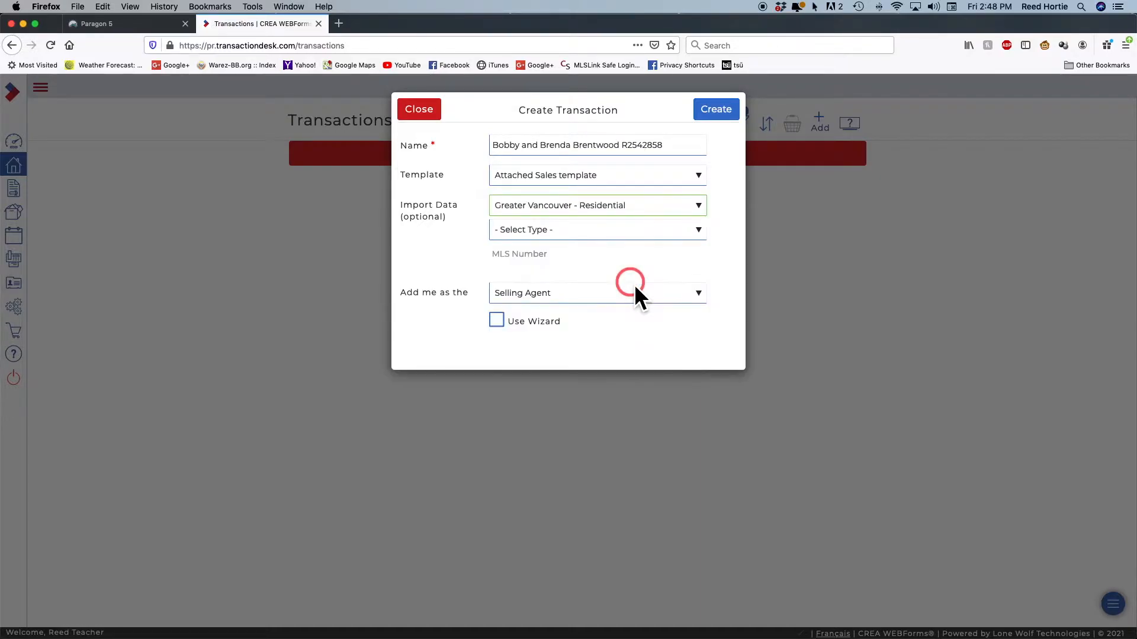
pyautogui.click(702, 232)
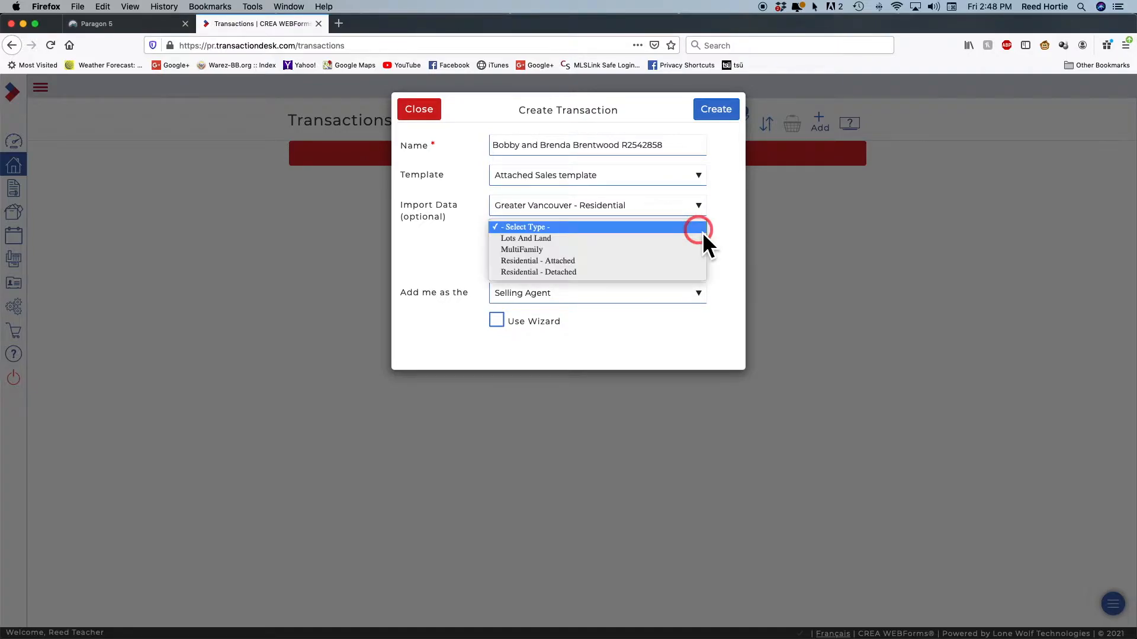
pyautogui.click(638, 267)
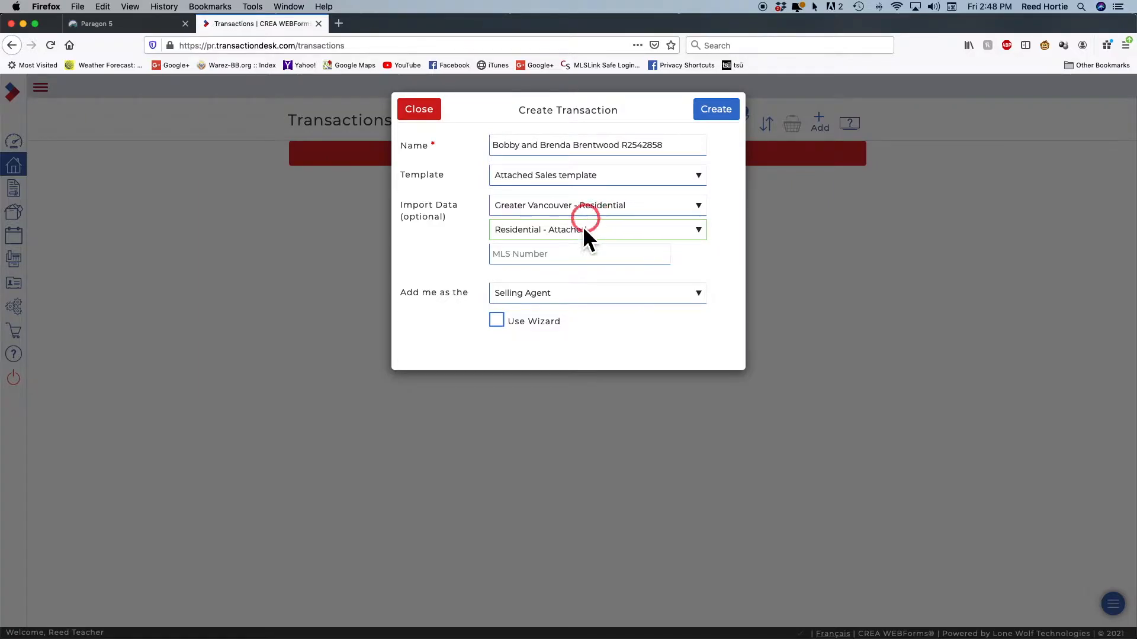
pyautogui.click(513, 259)
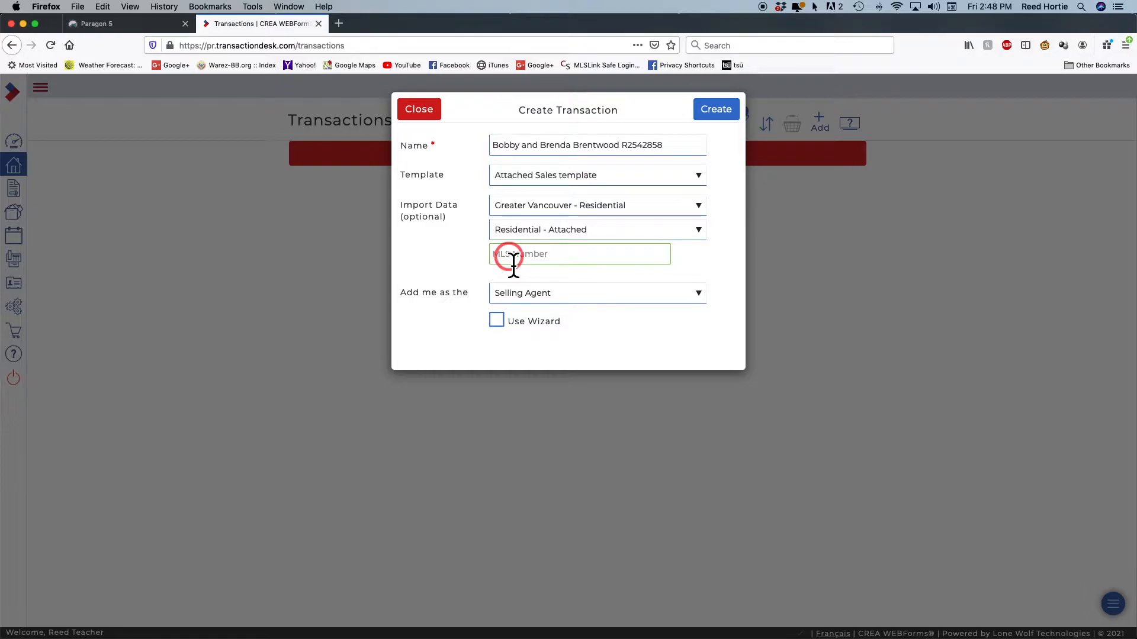
pyautogui.write('R')
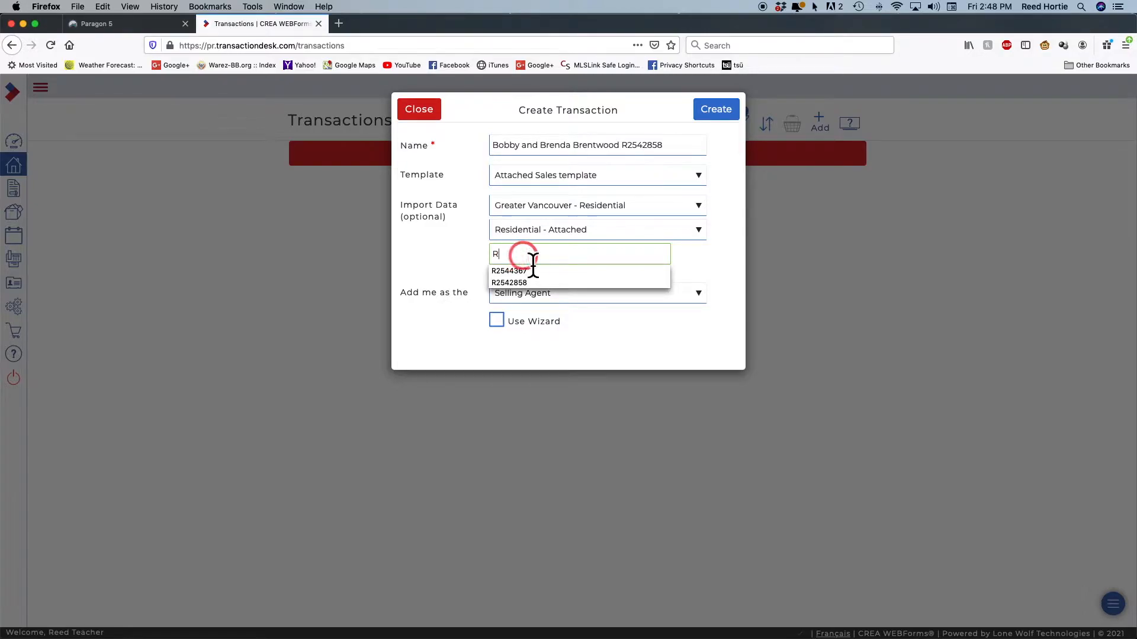
pyautogui.rightClick(505, 255)
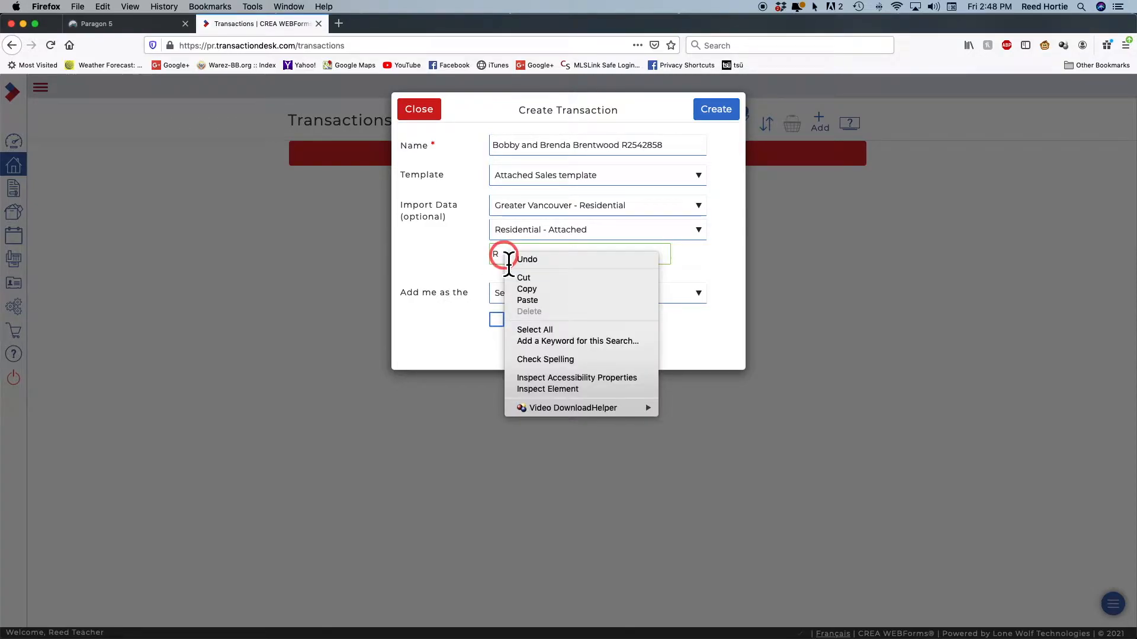
pyautogui.click(553, 302)
pyautogui.click(585, 256)
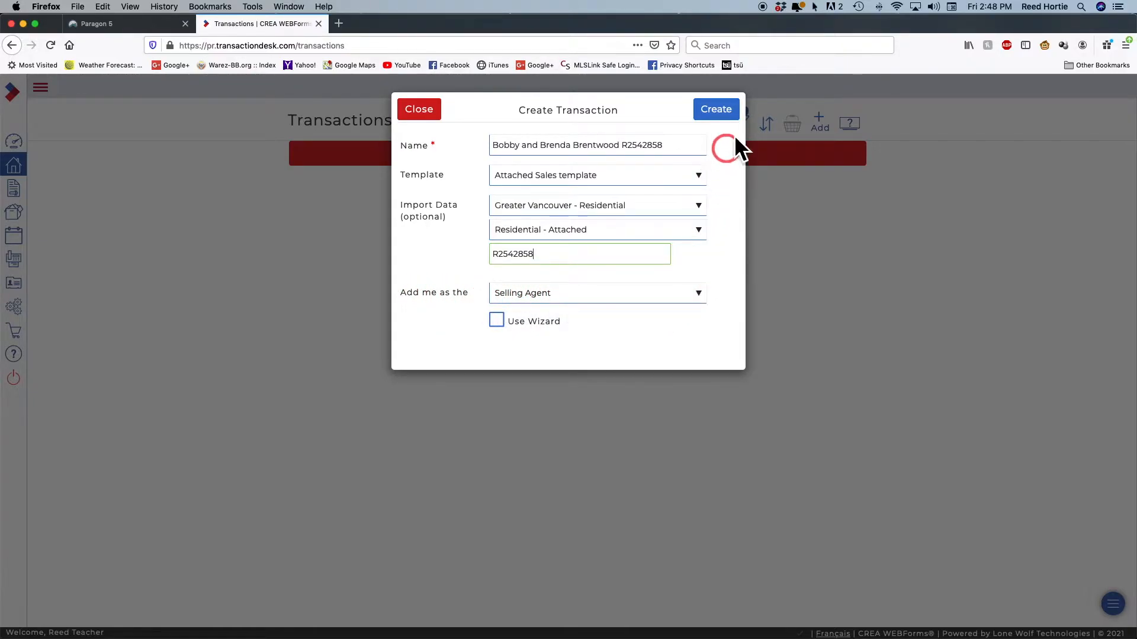
pyautogui.click(722, 111)
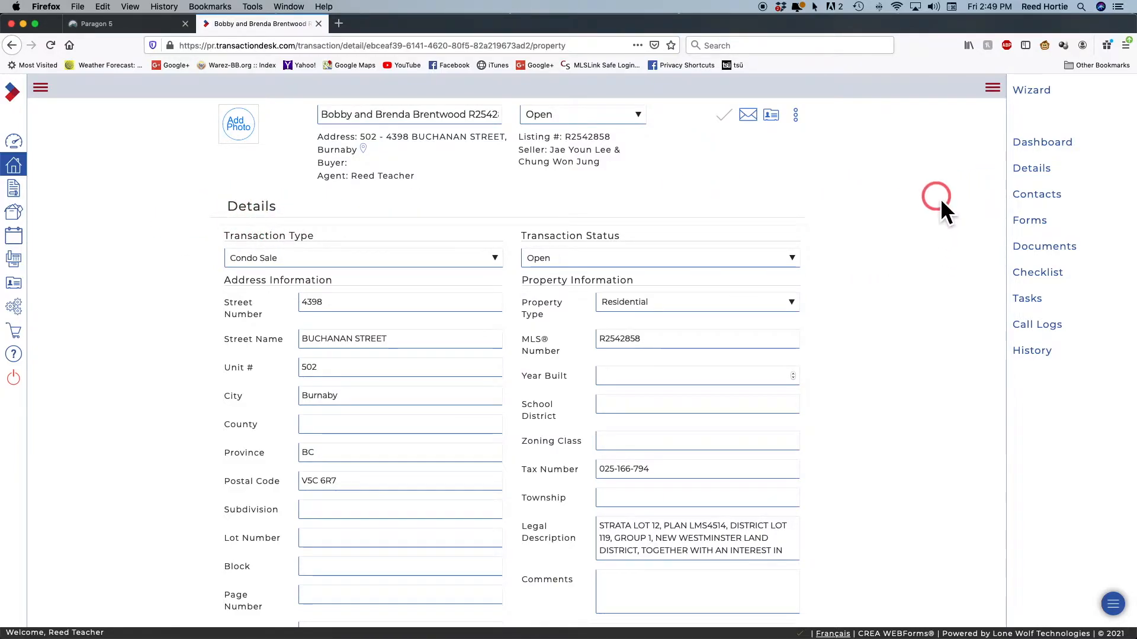
# Open the new transaction's Dashboard showing its three attached forms, including CPS - Residential
pyautogui.click(1036, 154)
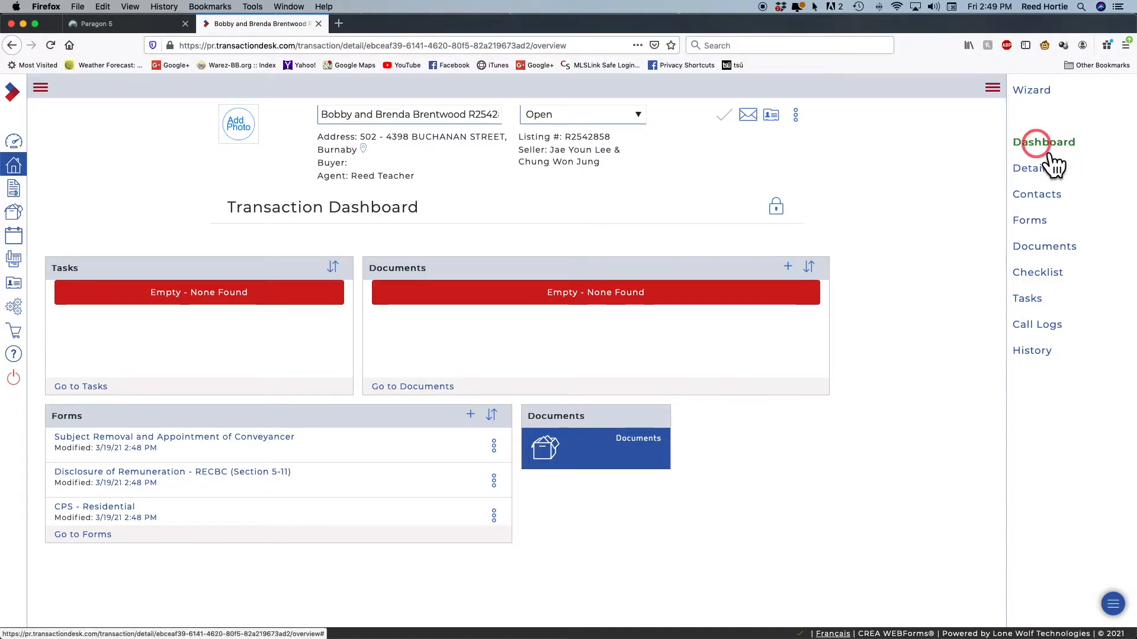
# Open the transaction's Details page and review the imported Condo Sale property data for R2542858
pyautogui.click(1035, 169)
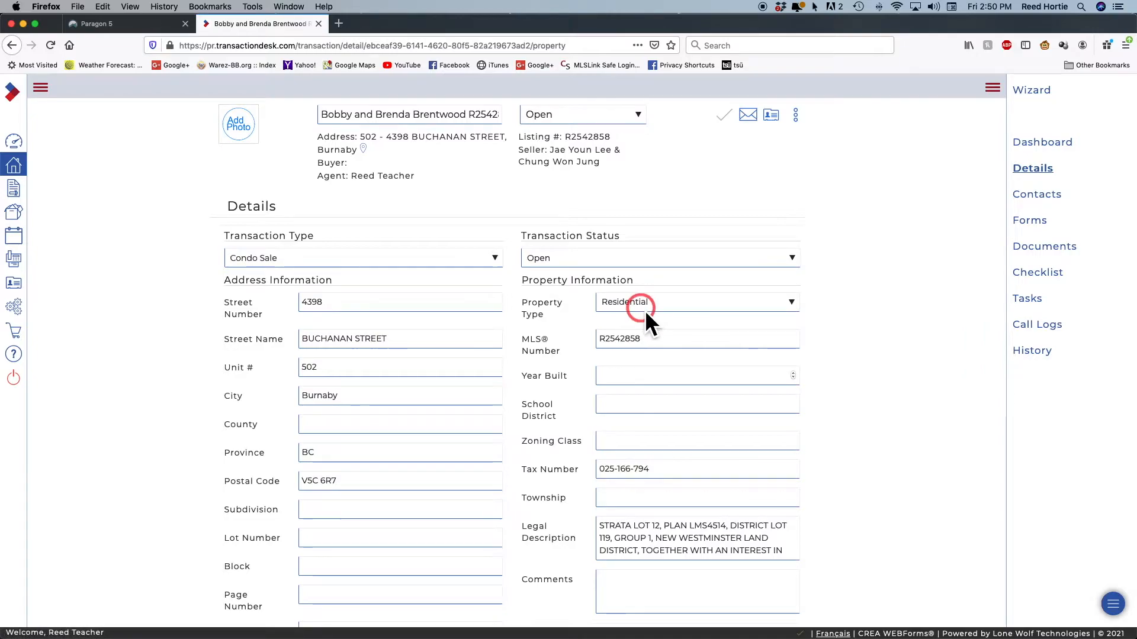
pyautogui.scroll(-3, 672, 389)
pyautogui.scroll(-2, 671, 388)
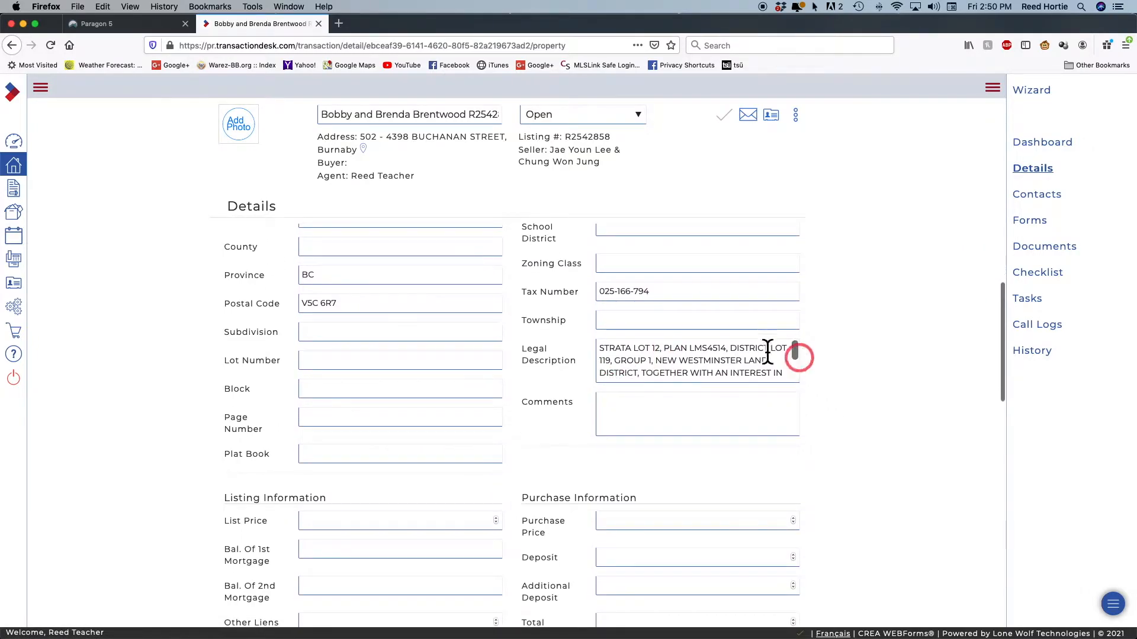
pyautogui.scroll(-3, 716, 366)
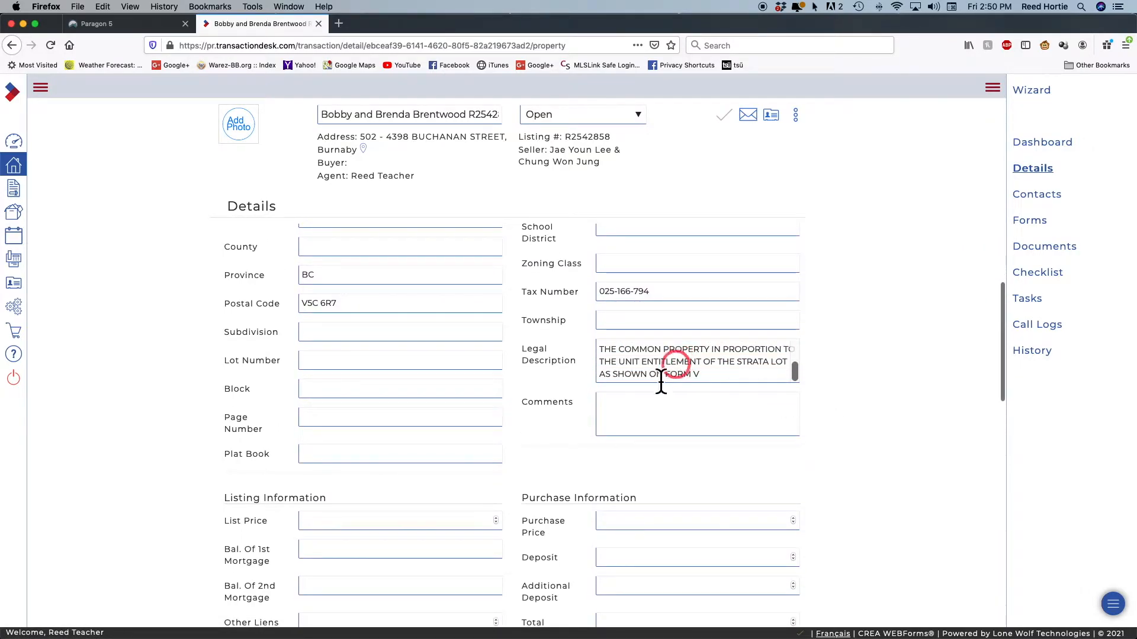
pyautogui.scroll(-6, 413, 358)
pyautogui.scroll(-10, 413, 358)
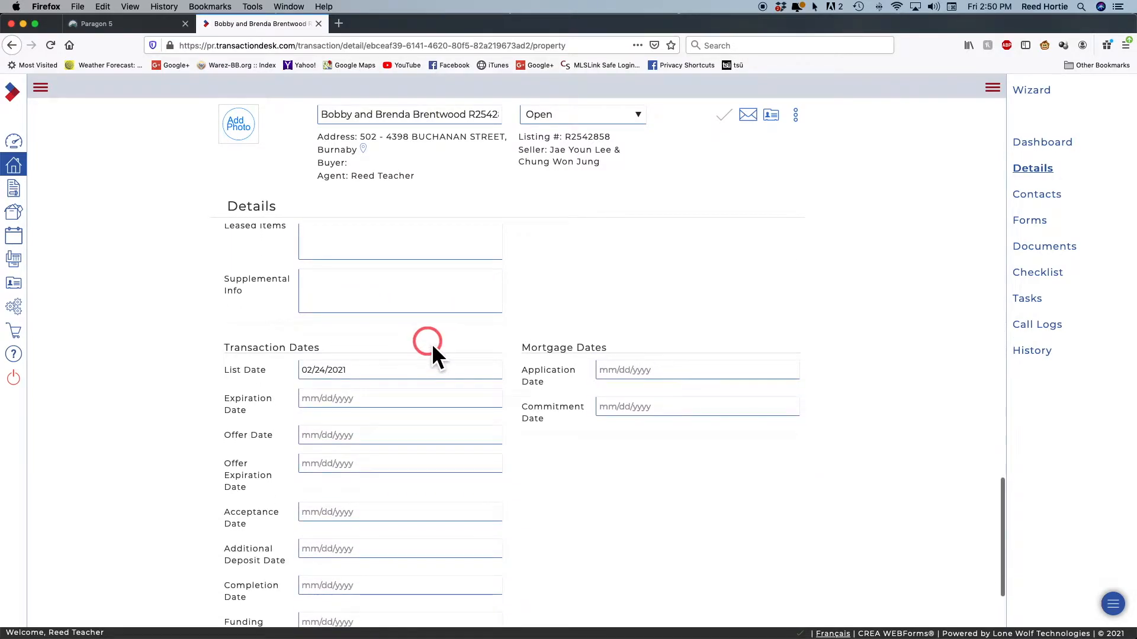
pyautogui.scroll(-2, 432, 346)
pyautogui.scroll(9, 432, 349)
pyautogui.scroll(11, 432, 349)
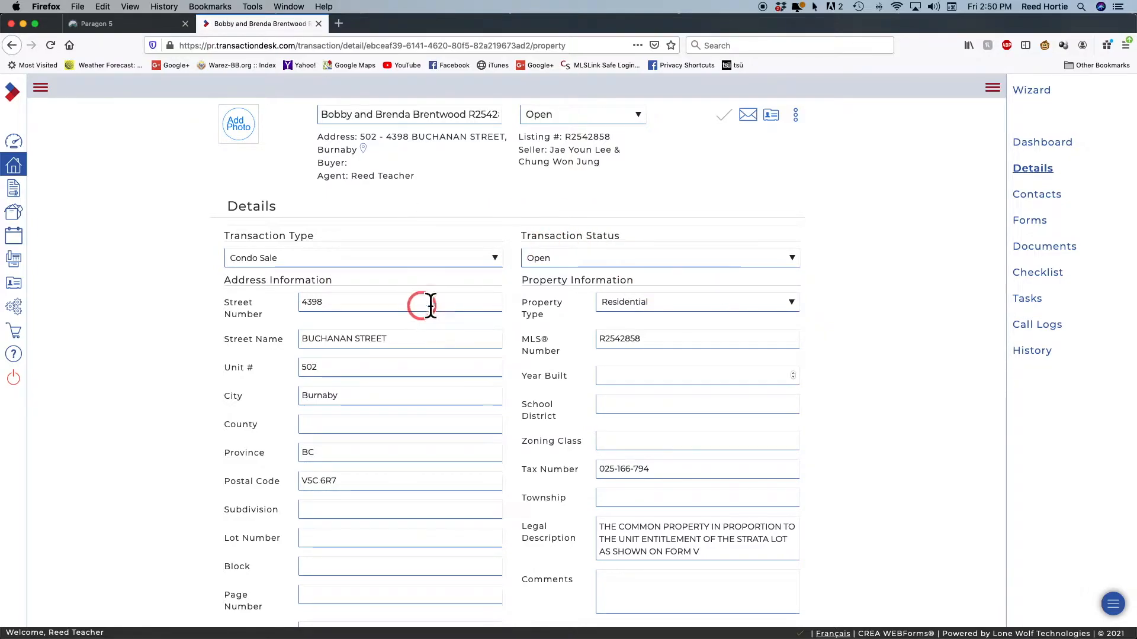
# From the transaction's Contacts list, start creating a new transaction contact
pyautogui.click(1046, 206)
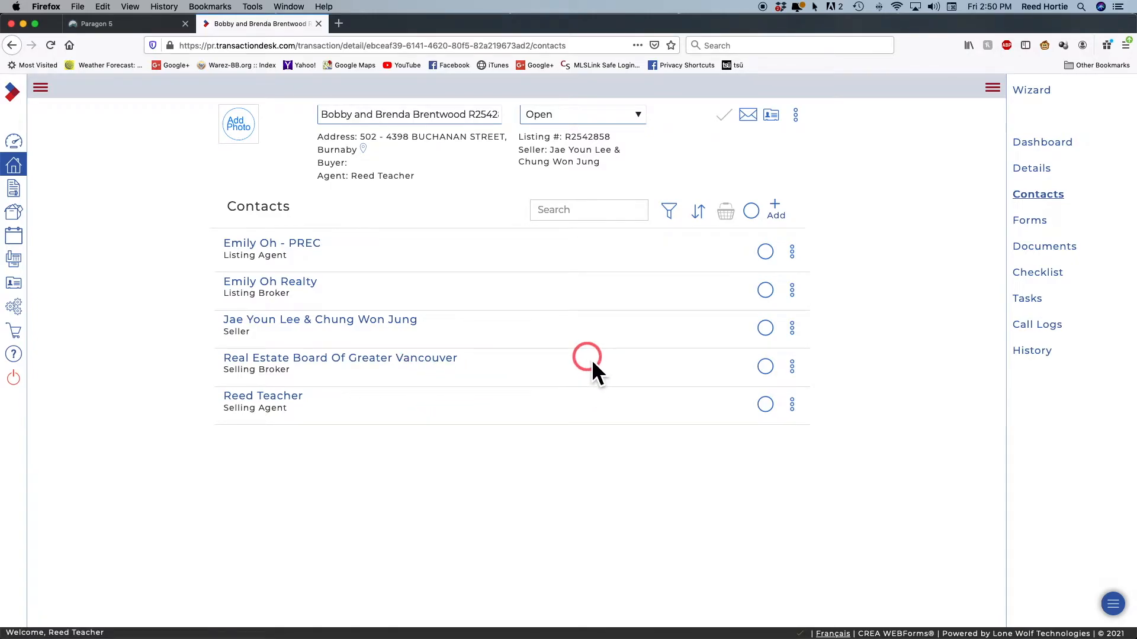
pyautogui.click(774, 204)
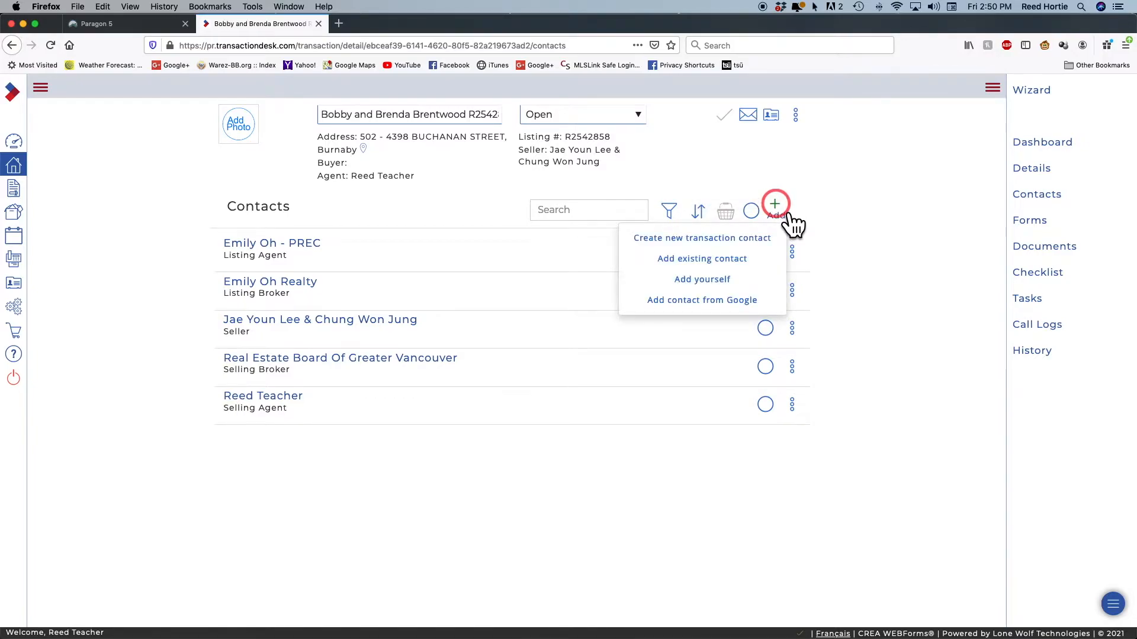
pyautogui.click(701, 237)
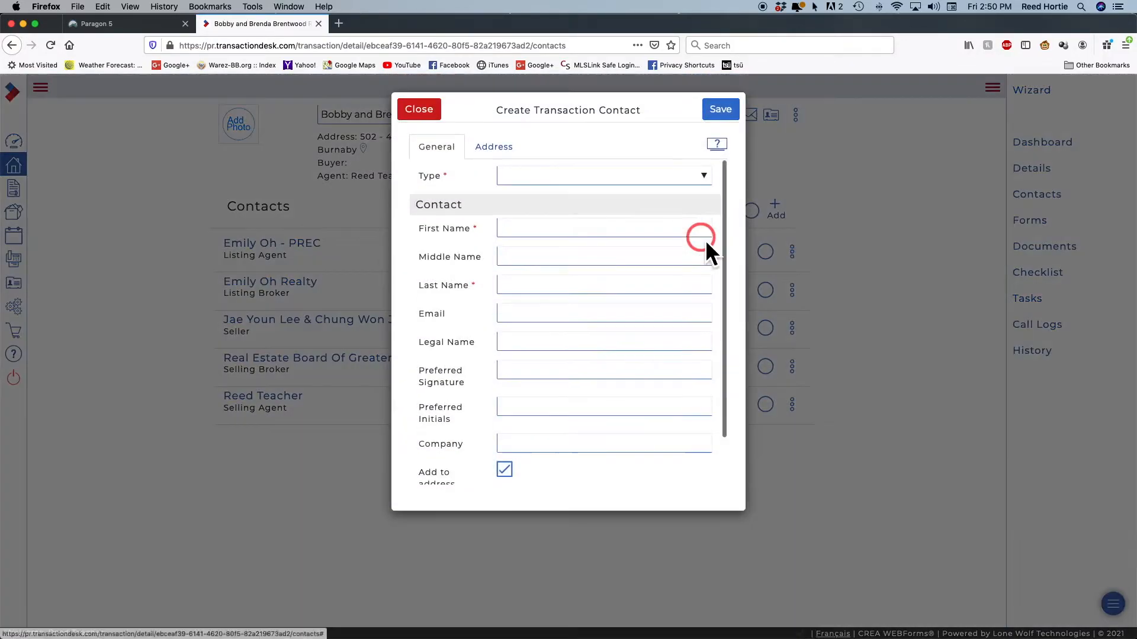
# Make the new contact a Buyer and enter the first buyer's first and last names
pyautogui.click(532, 176)
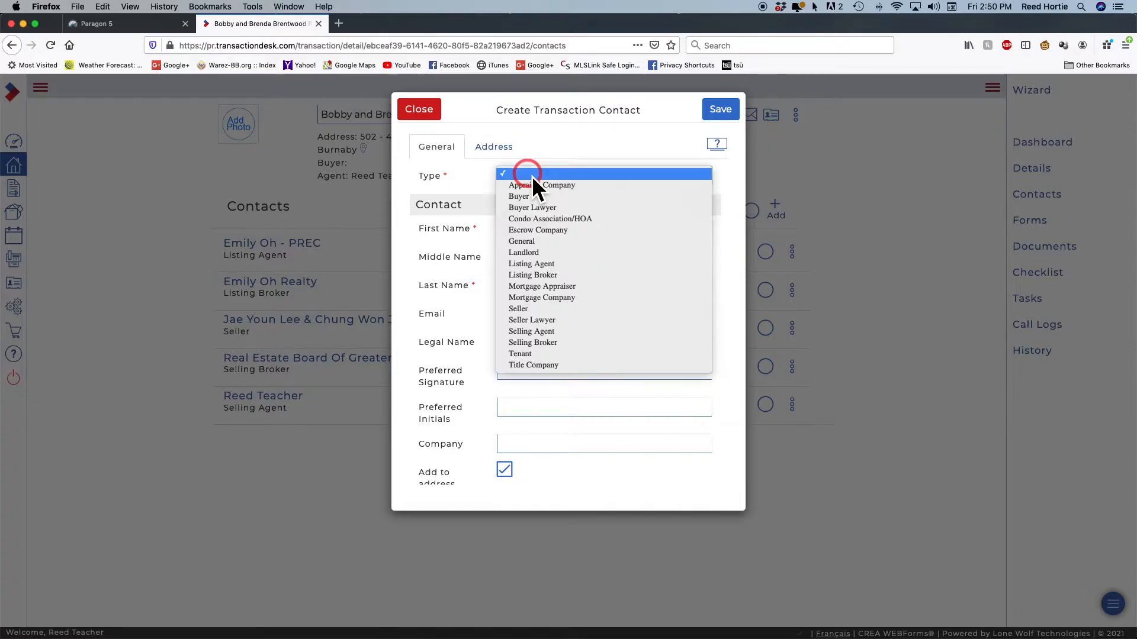
pyautogui.moveTo(555, 178); pyautogui.dragTo(534, 197)
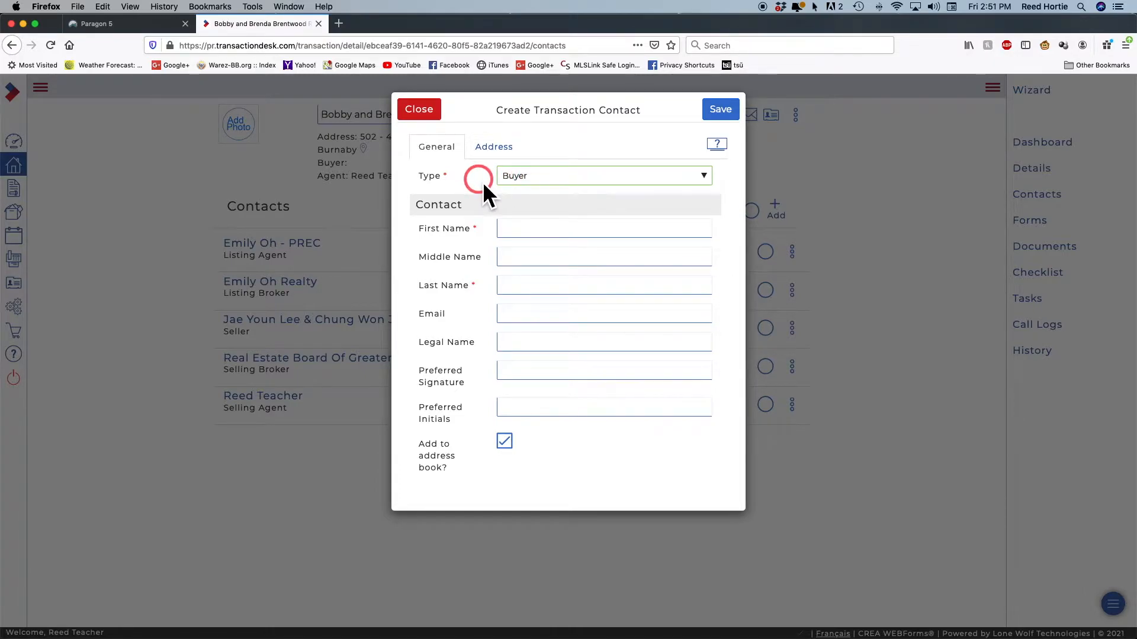
pyautogui.click(533, 232)
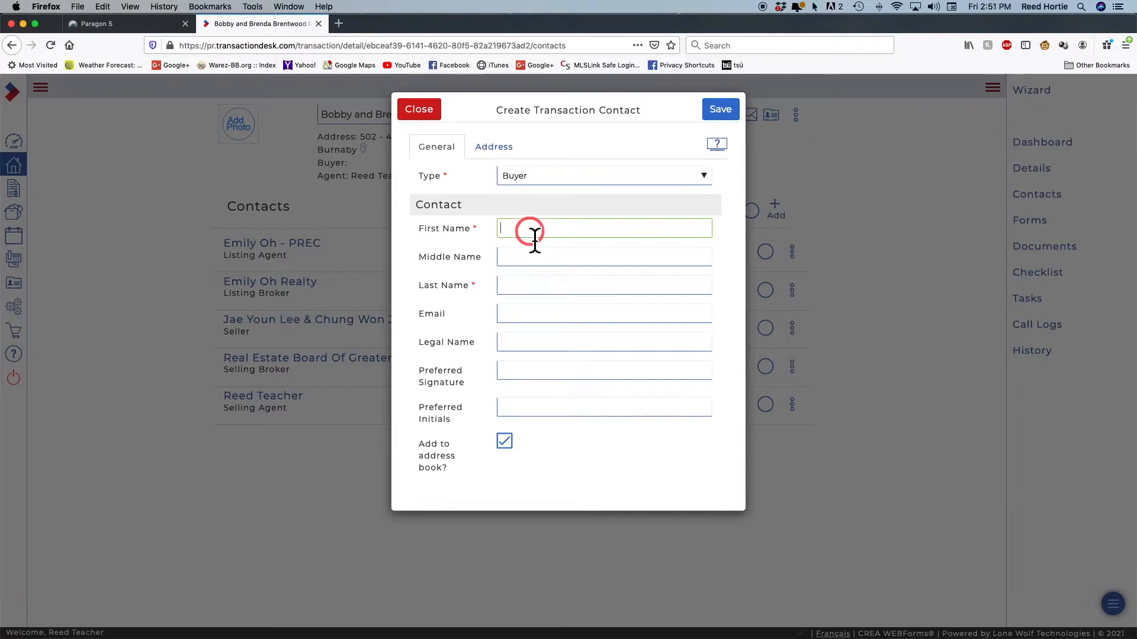
pyautogui.write('B')
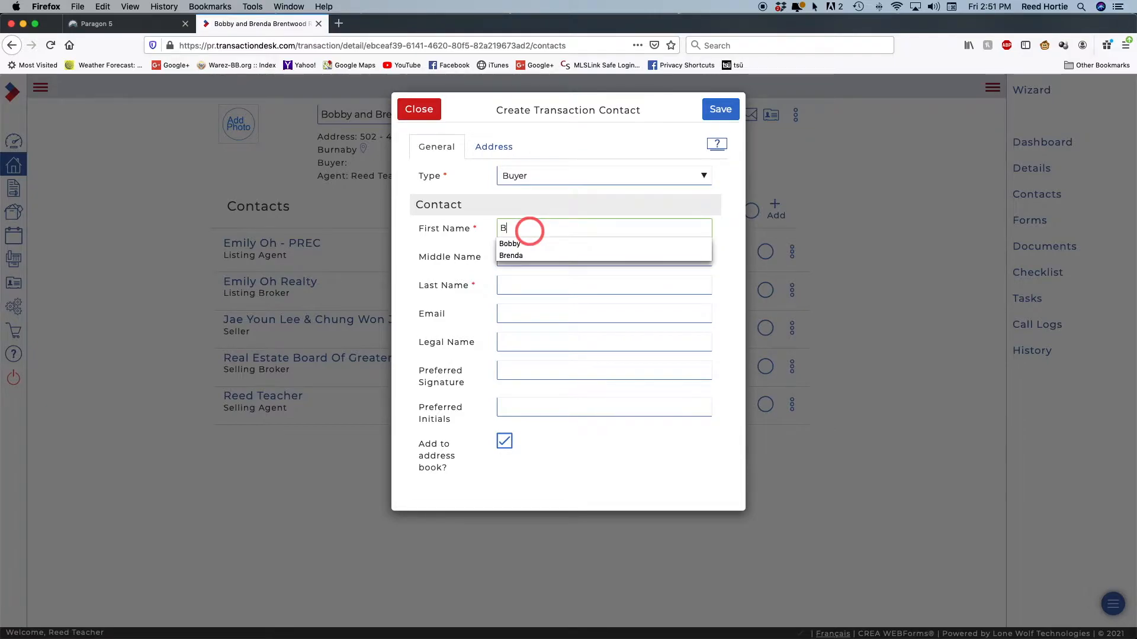
pyautogui.write('obby')
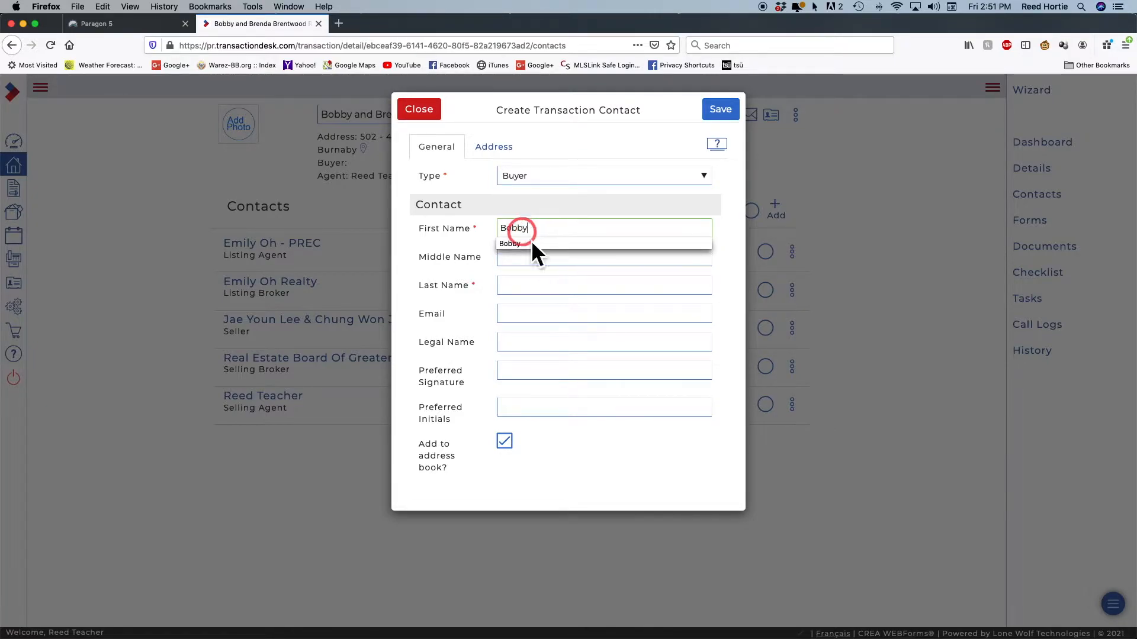
pyautogui.click(519, 249)
pyautogui.click(513, 284)
pyautogui.write('Buyer')
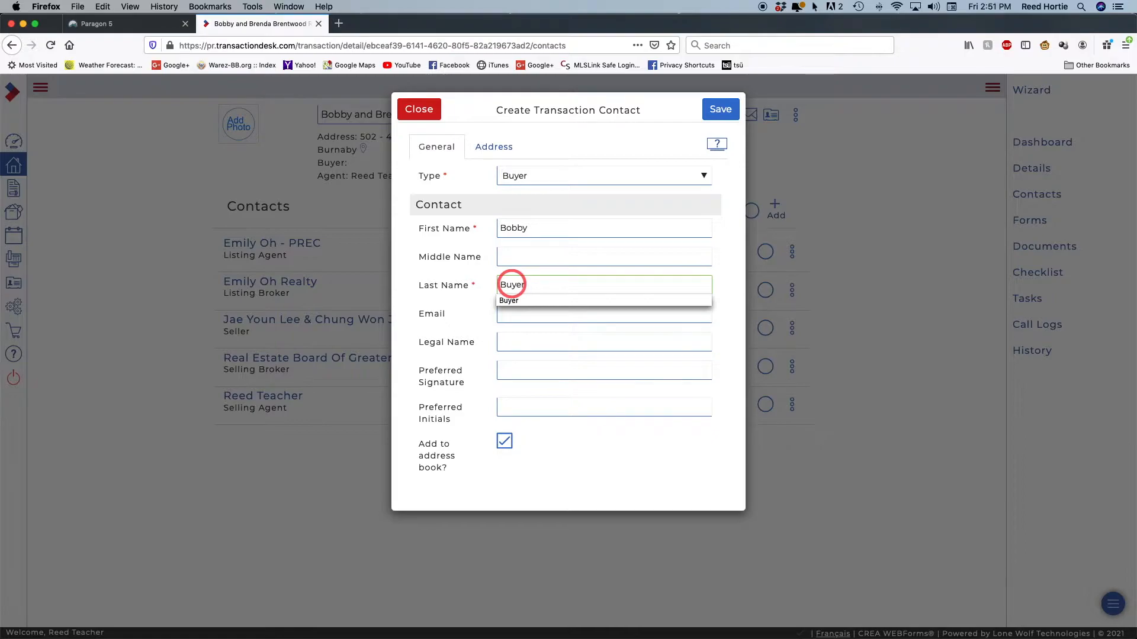
pyautogui.click(517, 302)
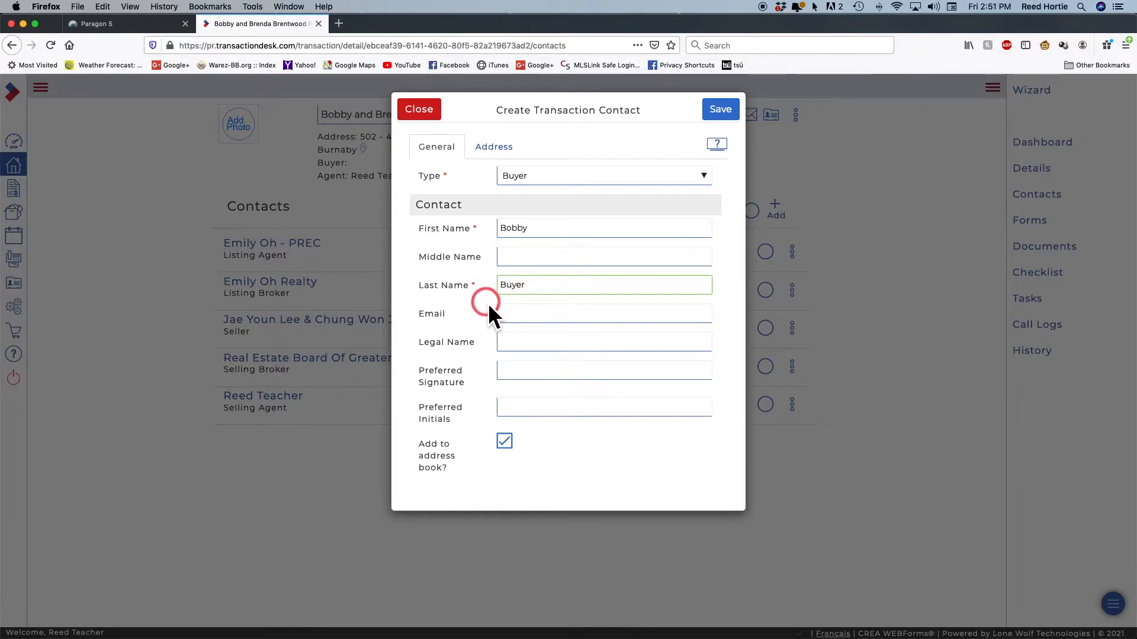
# Enter the buyer's e-mail address and legal name, then save the contact
pyautogui.click(521, 319)
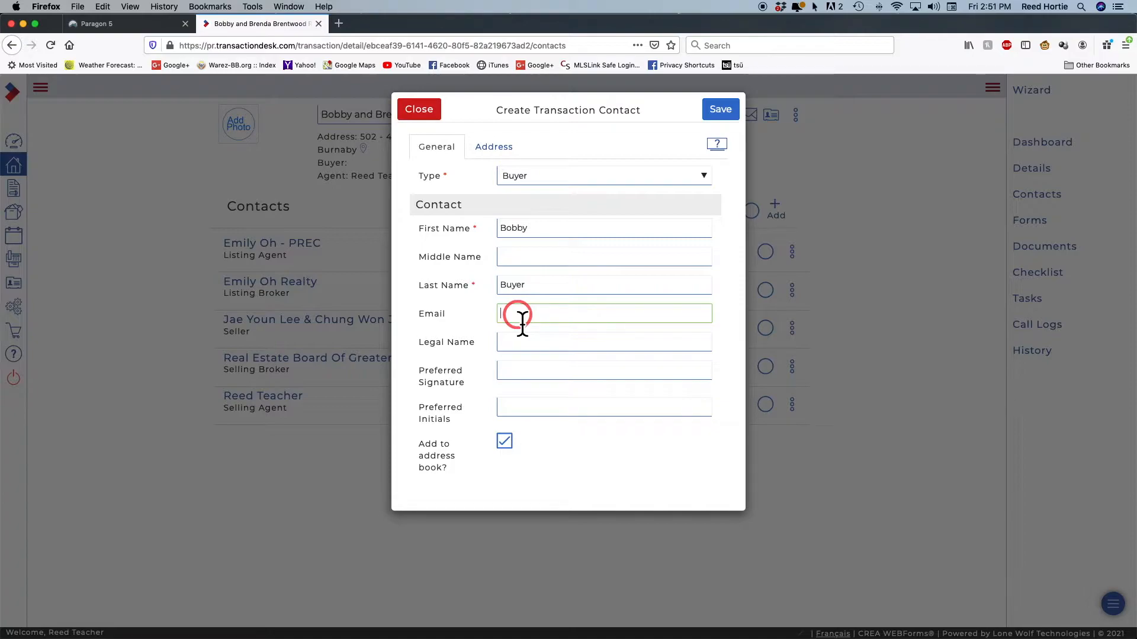
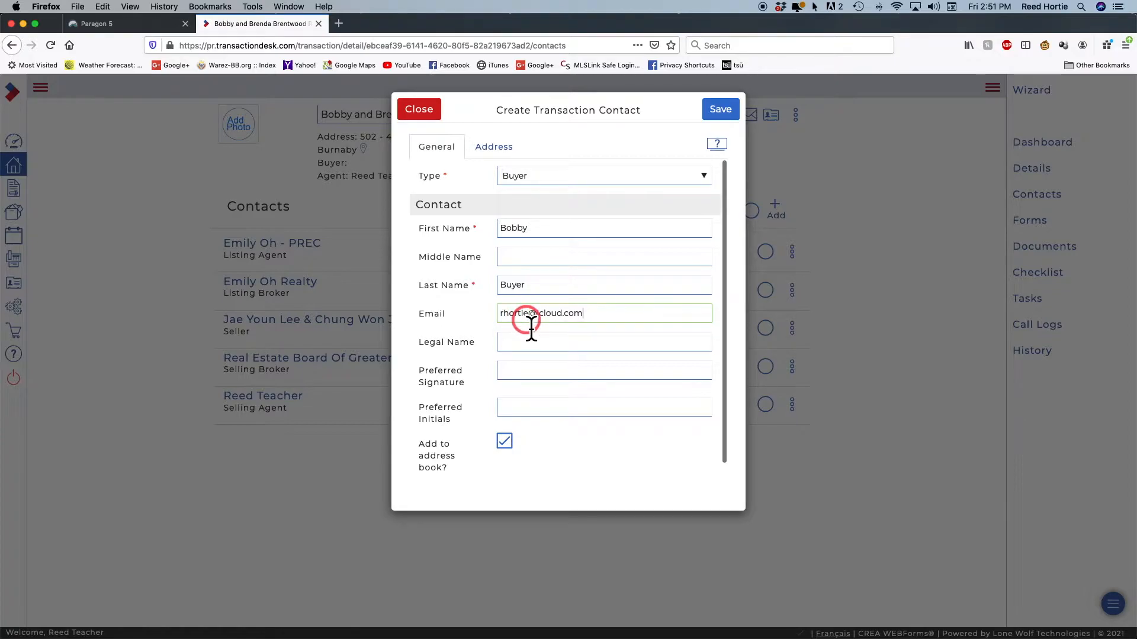
pyautogui.click(486, 353)
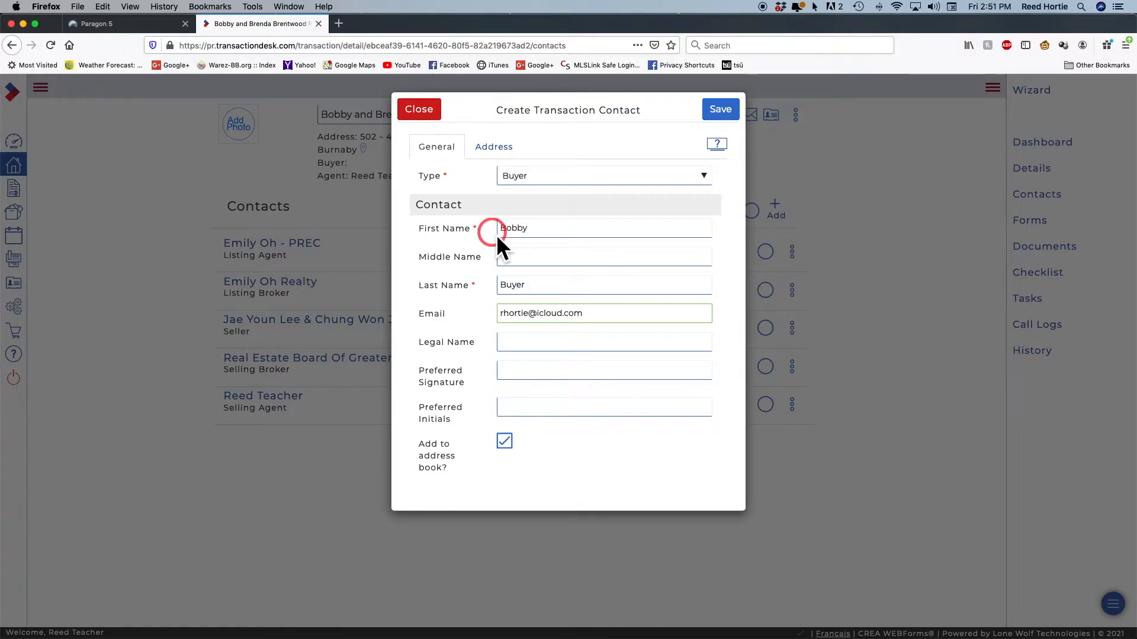
pyautogui.moveTo(496, 235); pyautogui.dragTo(491, 236)
pyautogui.click(514, 346)
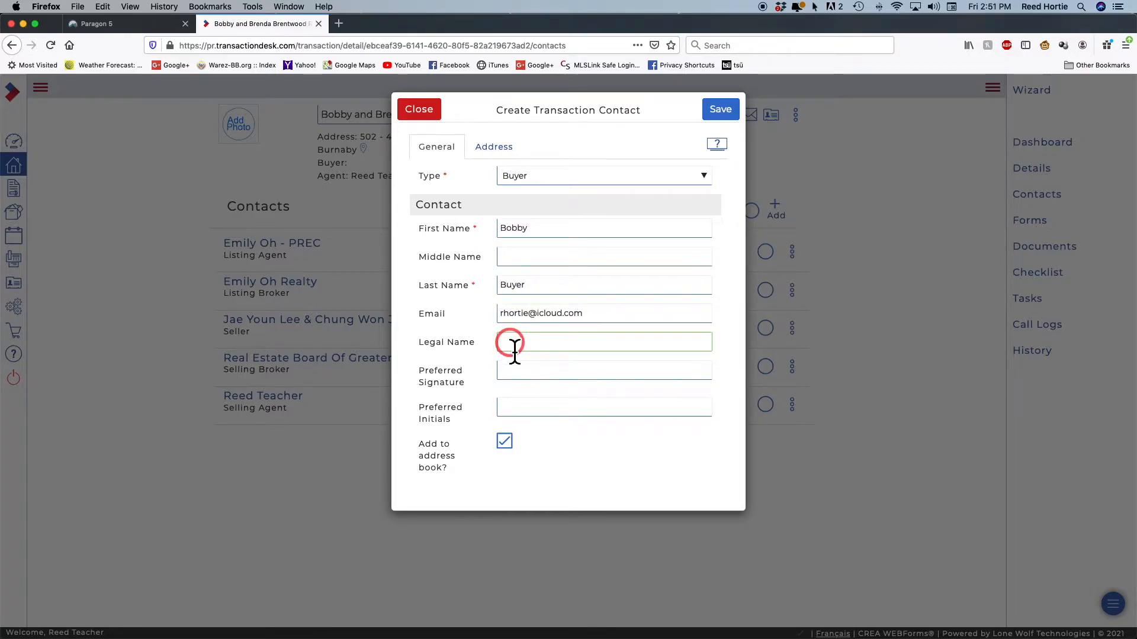
pyautogui.write('Robert Buyer')
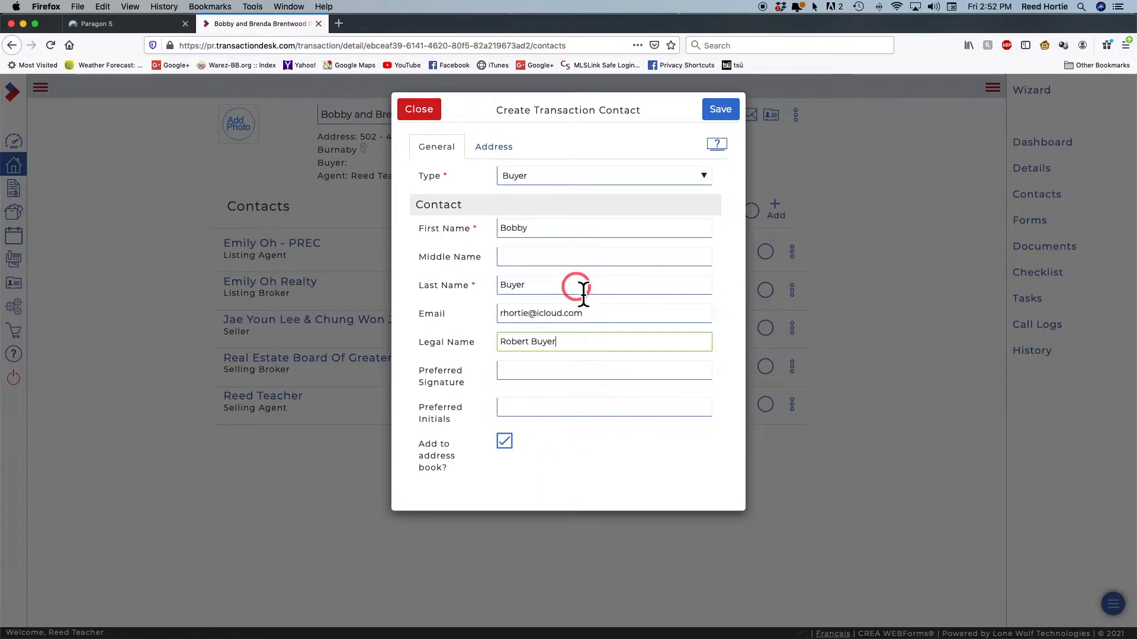
pyautogui.click(733, 116)
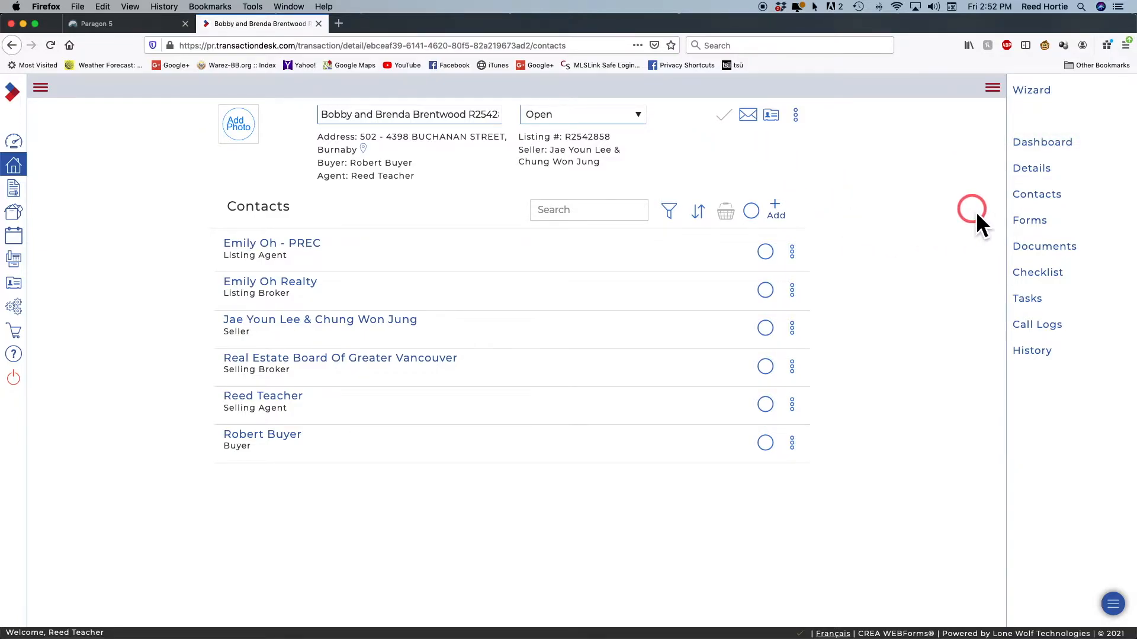
pyautogui.click(787, 215)
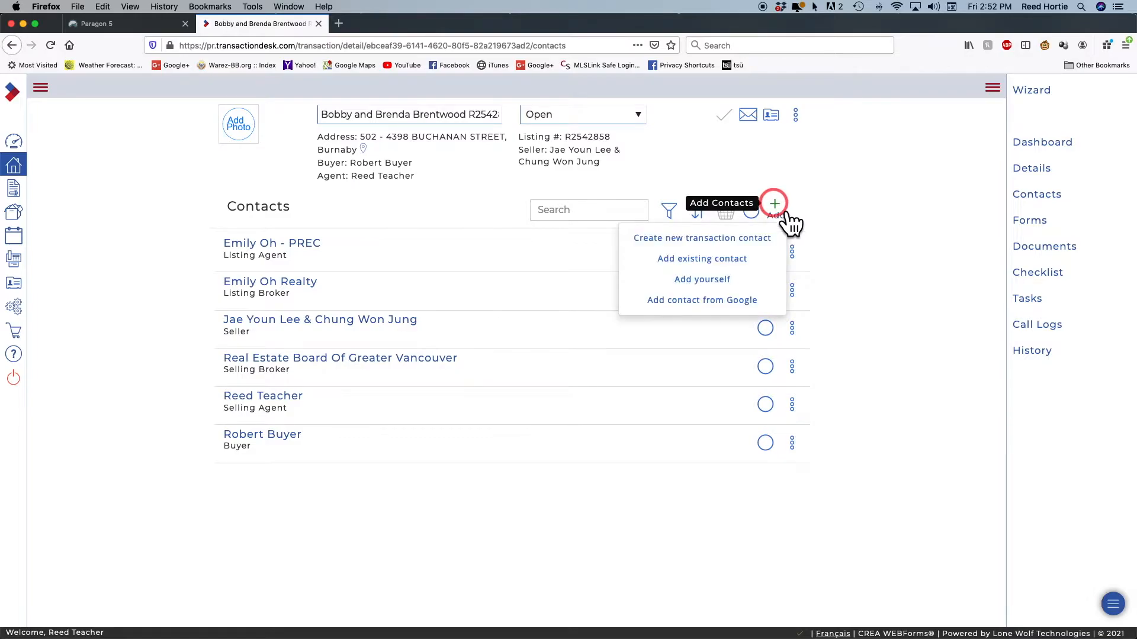
# Create a second Buyer contact, entering the second buyer's first and last names
pyautogui.click(728, 240)
pyautogui.click(564, 173)
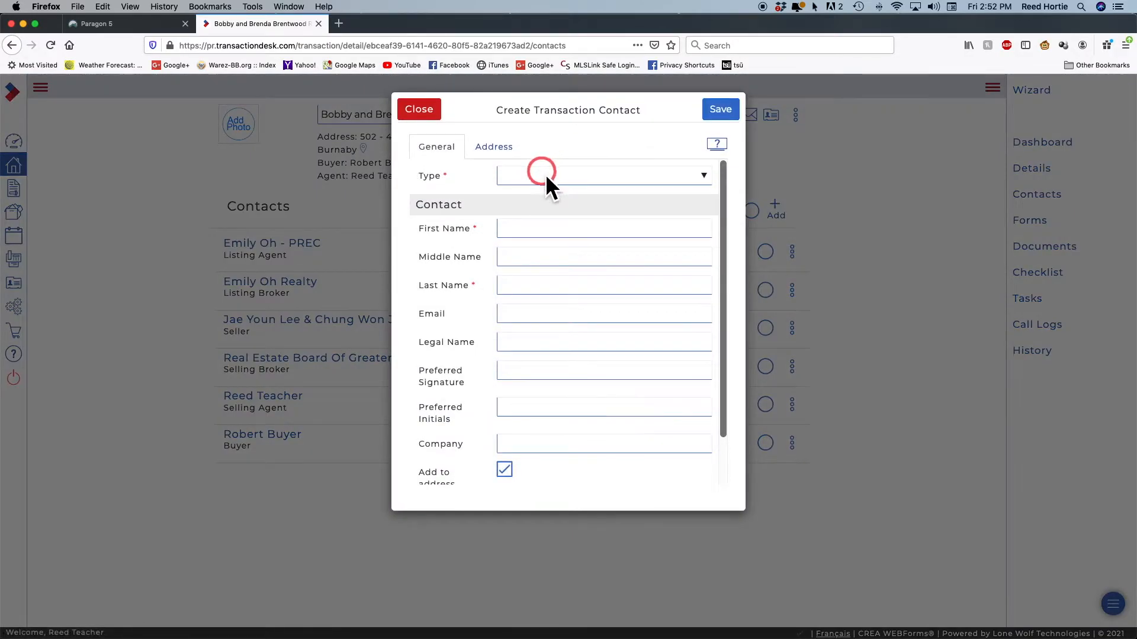
pyautogui.click(547, 197)
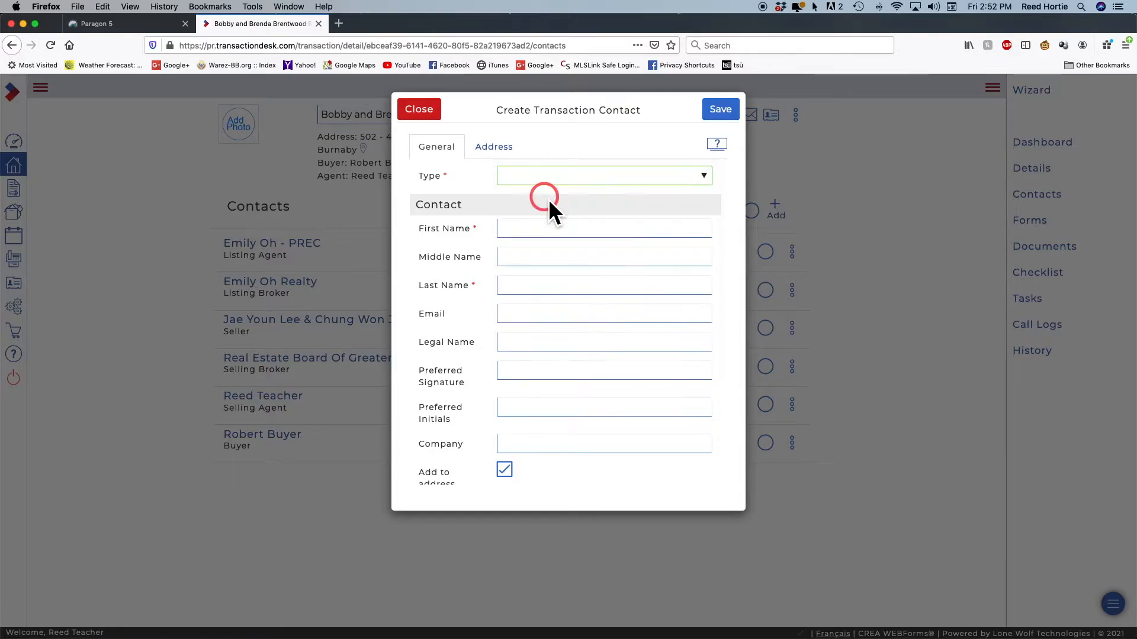
pyautogui.click(526, 230)
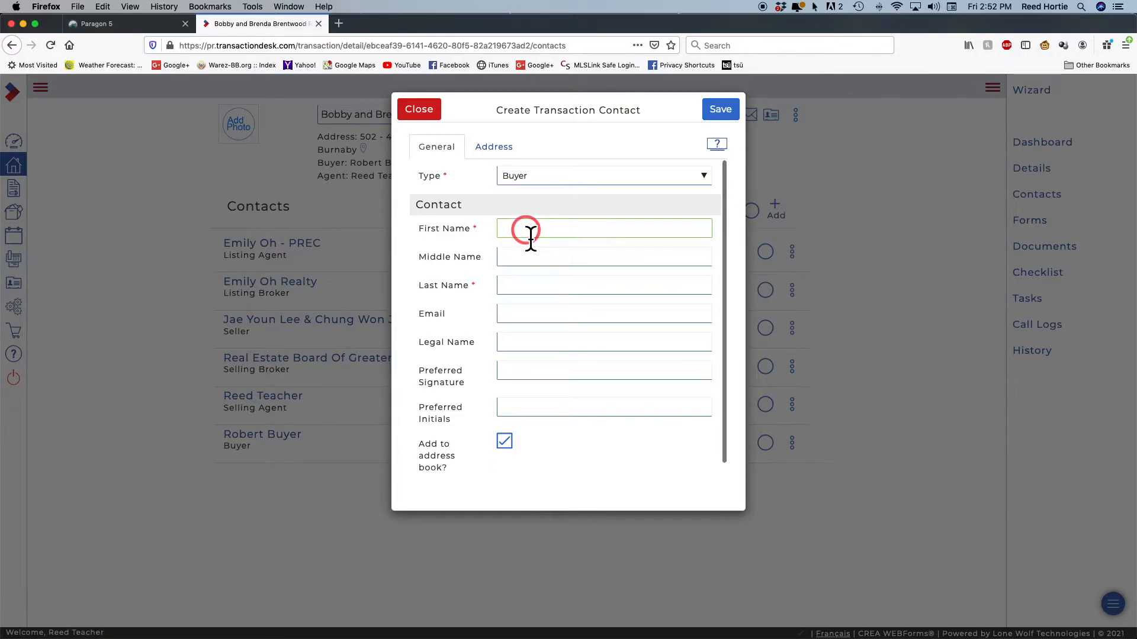
pyautogui.write('B')
pyautogui.click(533, 255)
pyautogui.click(515, 285)
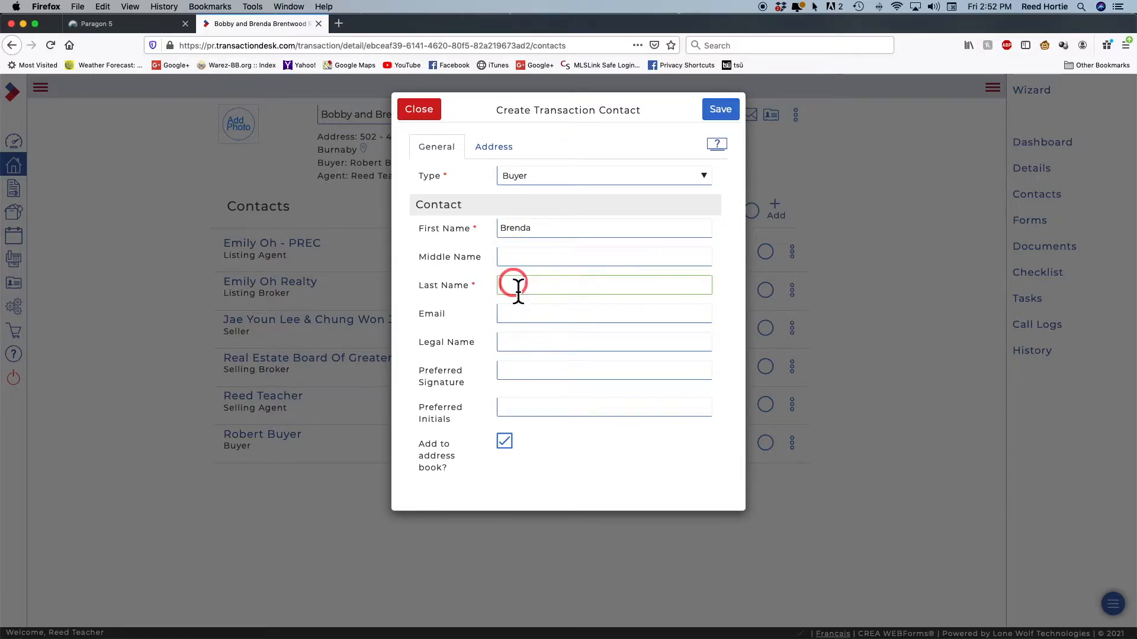
pyautogui.write('B')
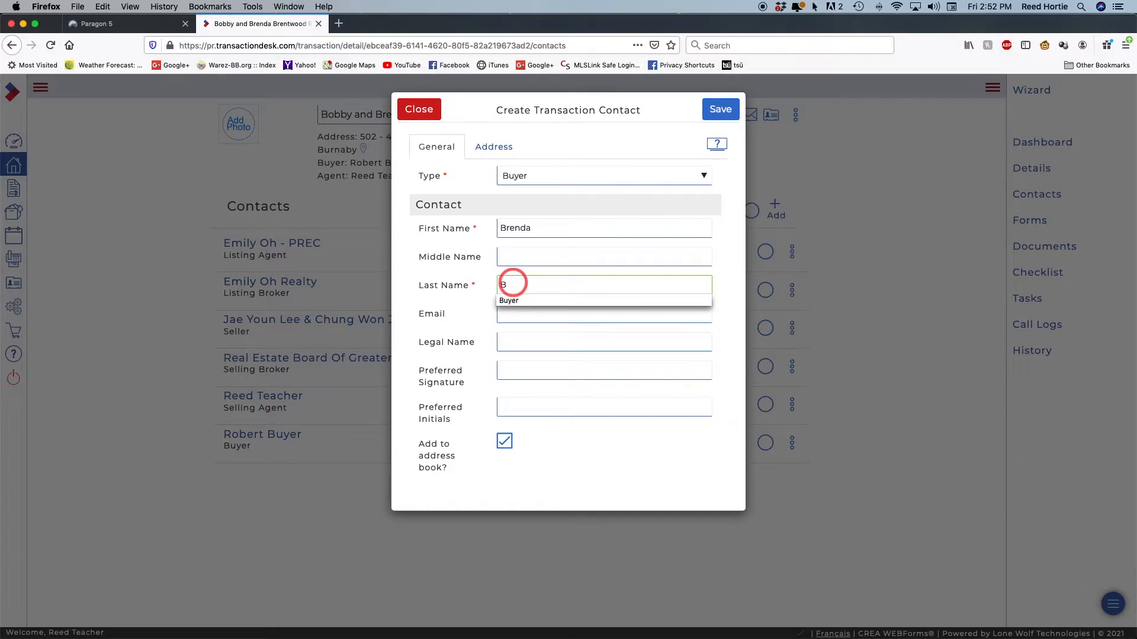
pyautogui.write('u')
pyautogui.click(531, 301)
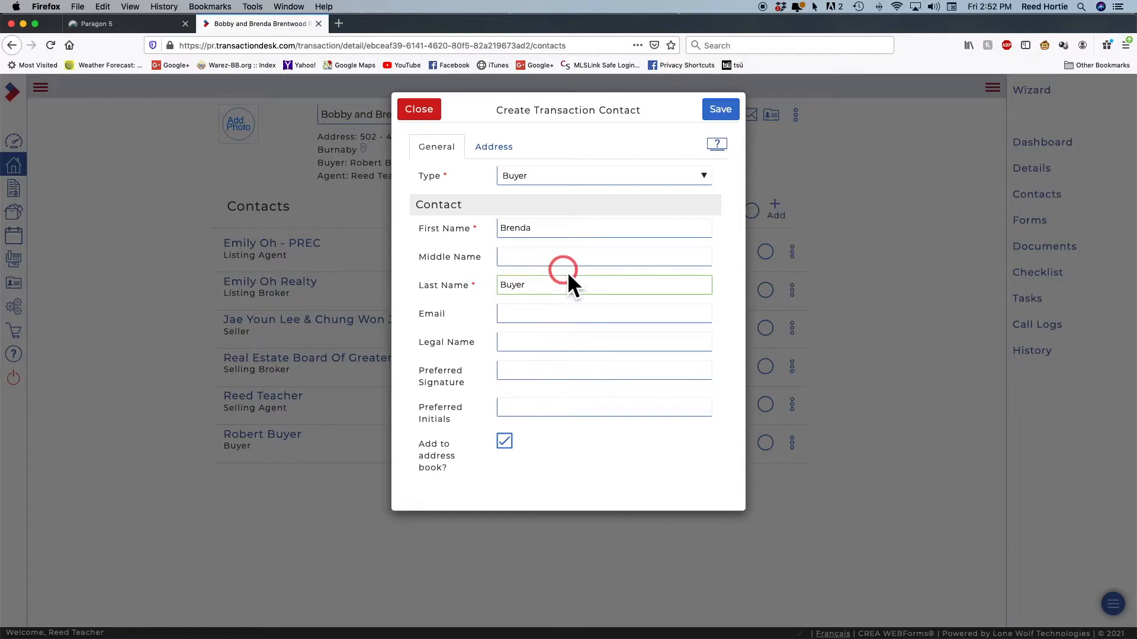
# Save the second buyer and open her contact record for editing
pyautogui.click(557, 229)
pyautogui.click(640, 285)
pyautogui.click(721, 110)
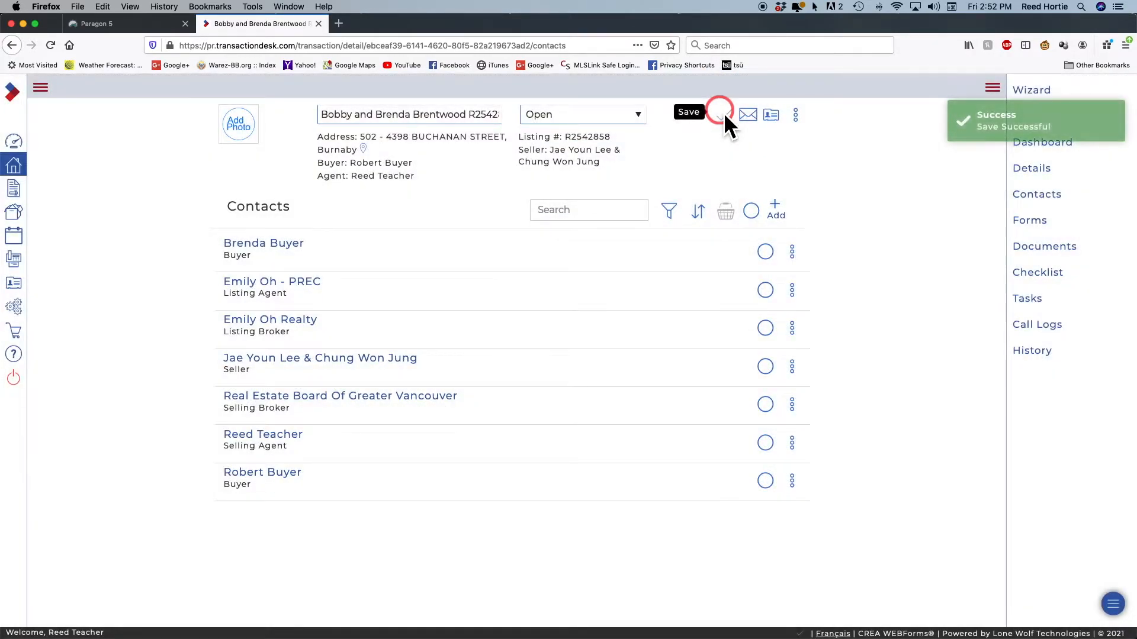
pyautogui.click(360, 263)
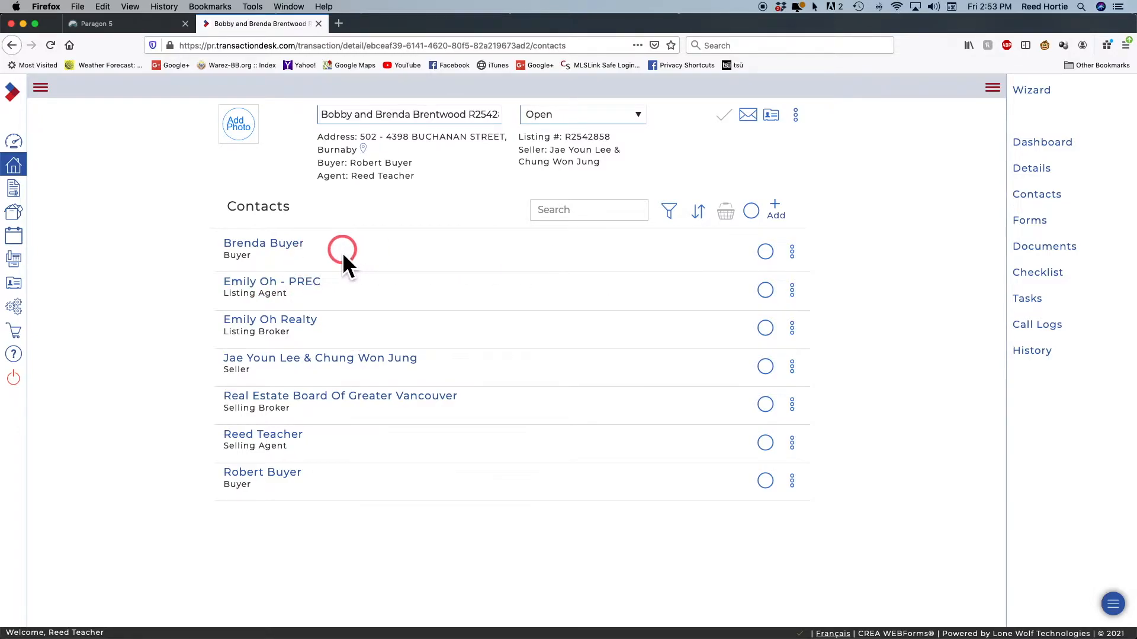
pyautogui.click(280, 247)
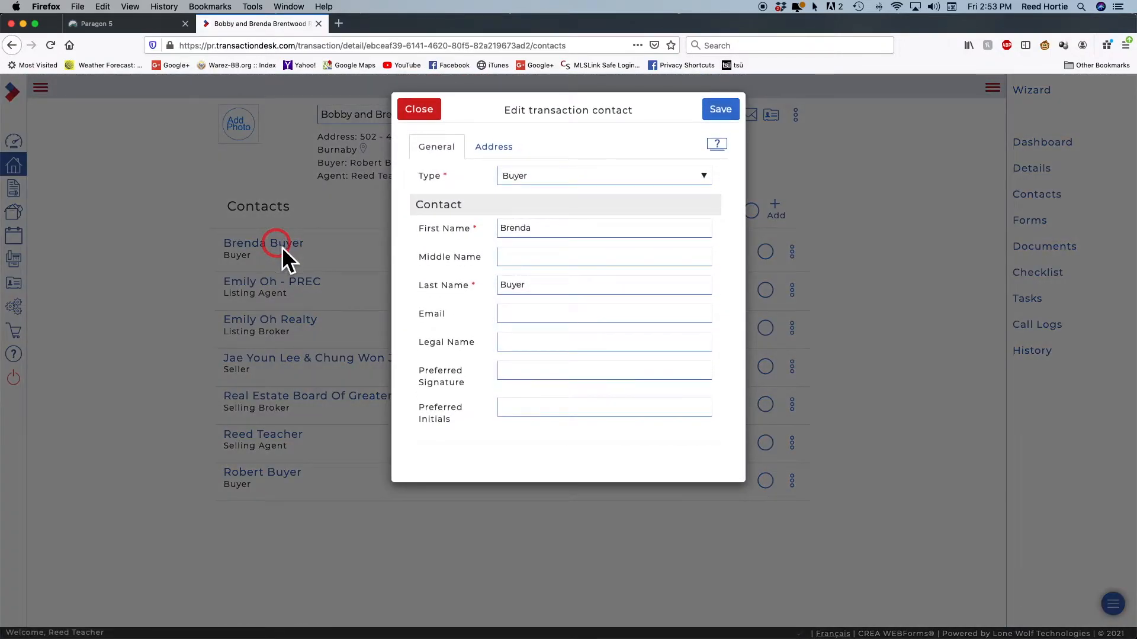
# Add the second buyer's e-mail address to her contact record and save it
pyautogui.click(523, 319)
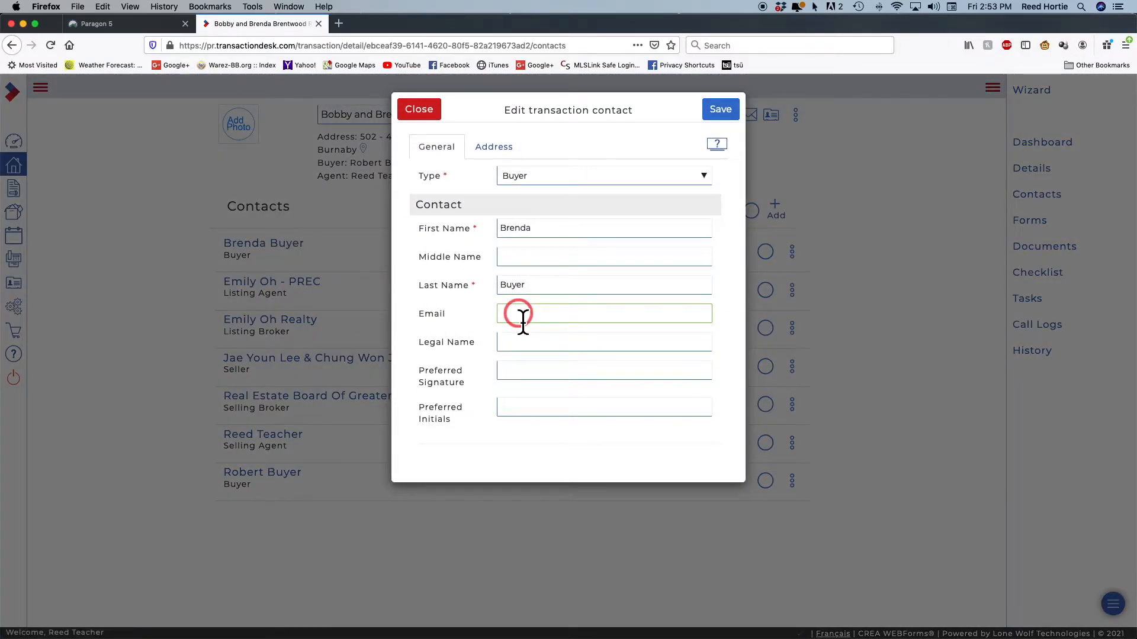
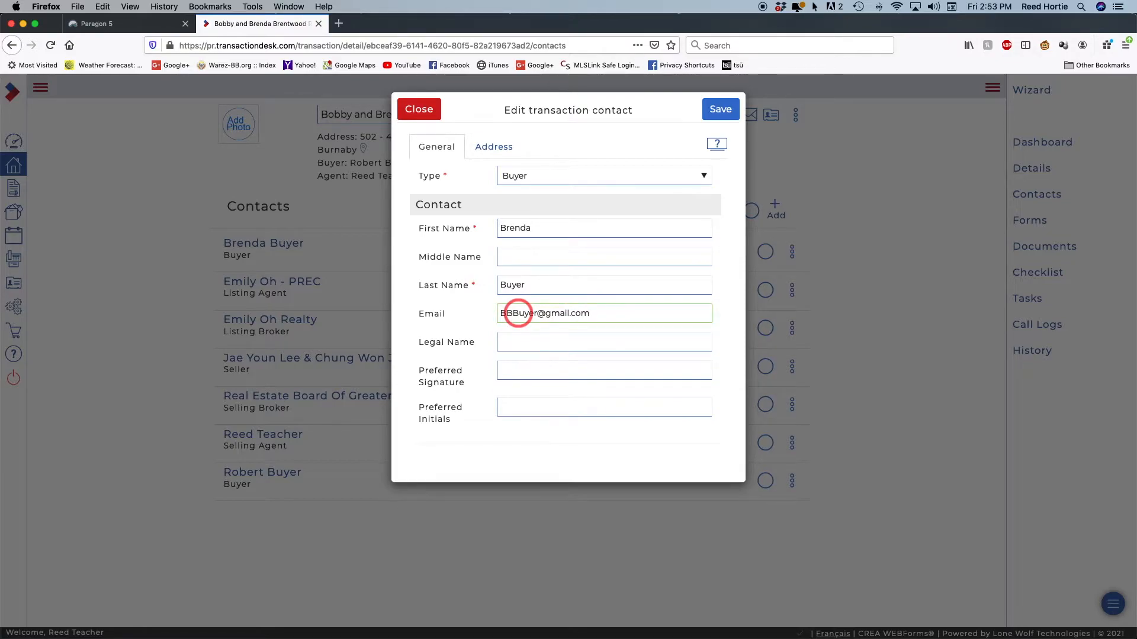
pyautogui.click(726, 111)
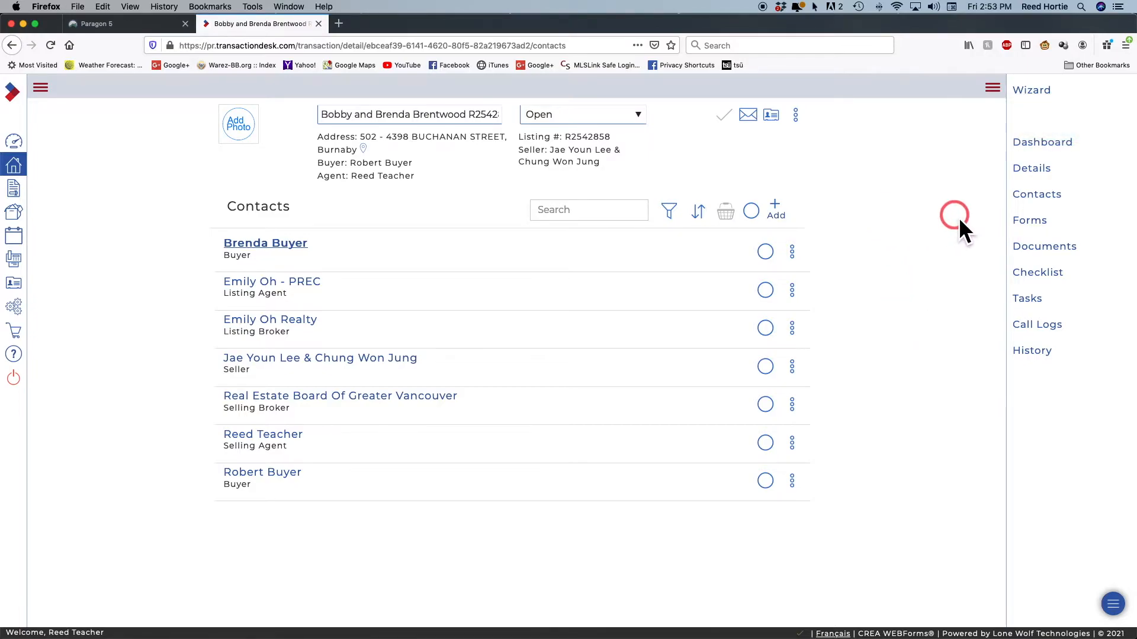
pyautogui.click(1040, 228)
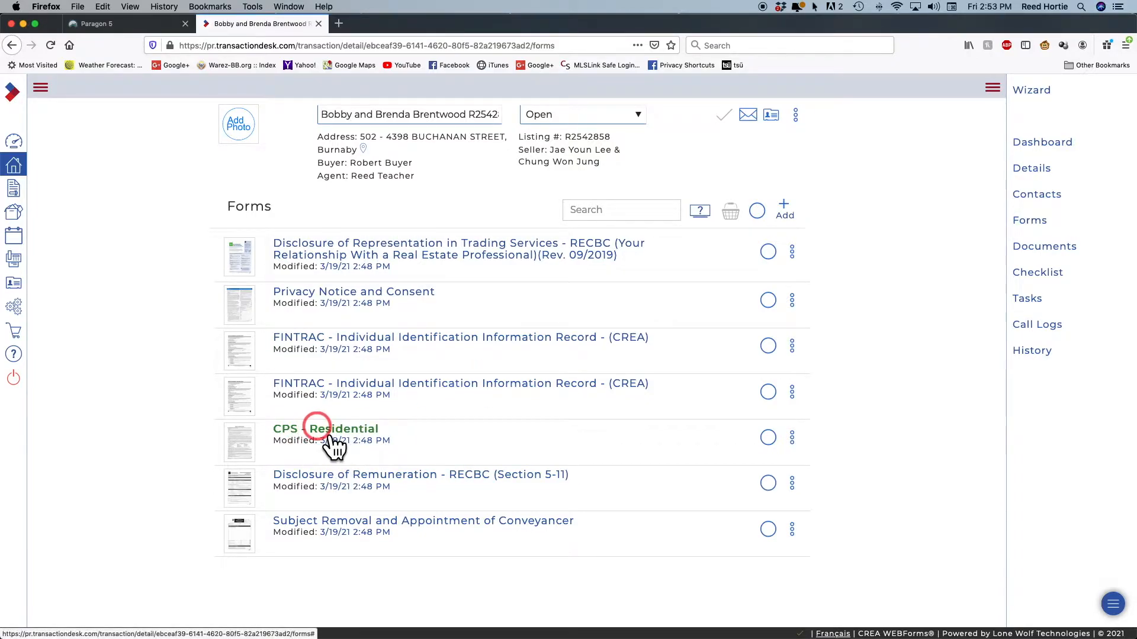
# Open the CPS - Residential Contract of Purchase and Sale from the forms list
pyautogui.click(320, 430)
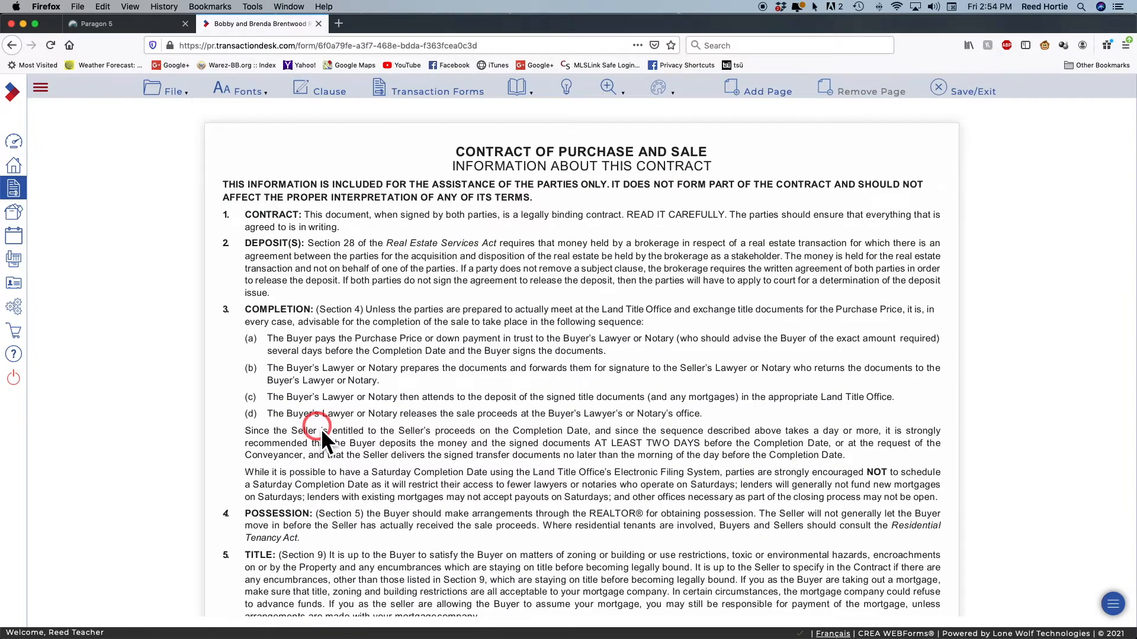
# Scroll to the page 6 Acceptance section and select the second seller's print name
pyautogui.scroll(-10, 474, 346)
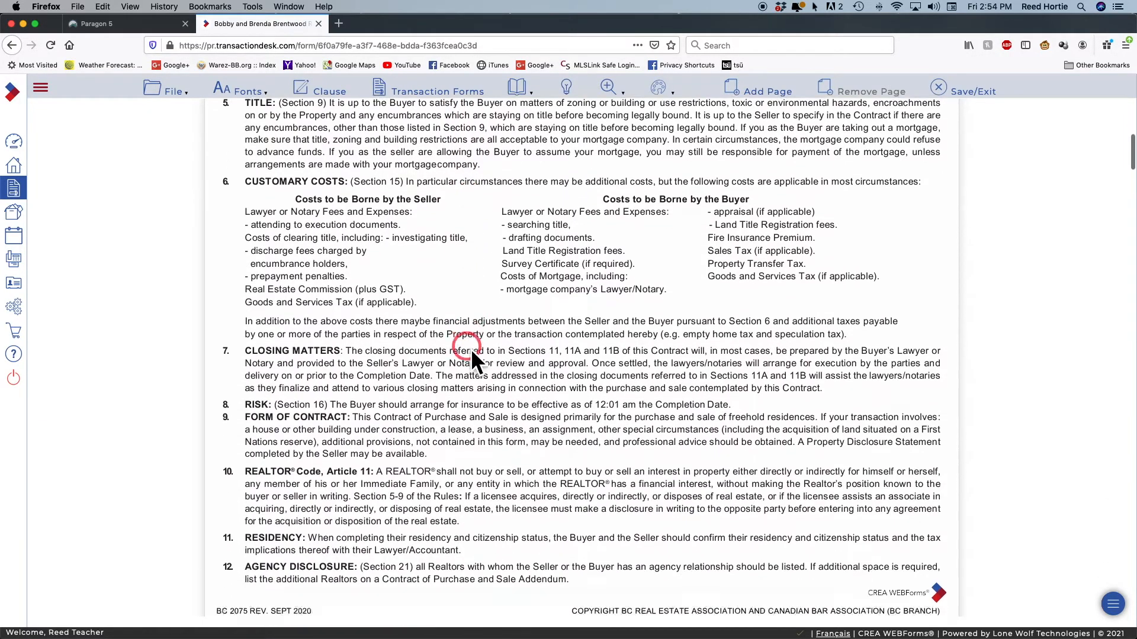
pyautogui.scroll(-5, 471, 349)
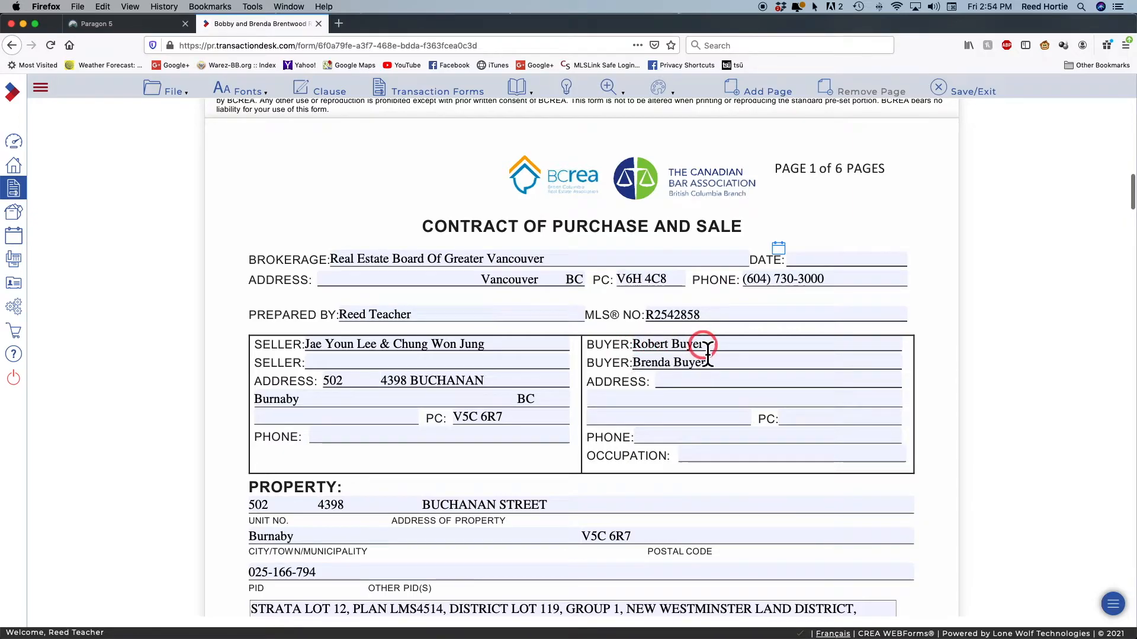
pyautogui.scroll(-12, 613, 371)
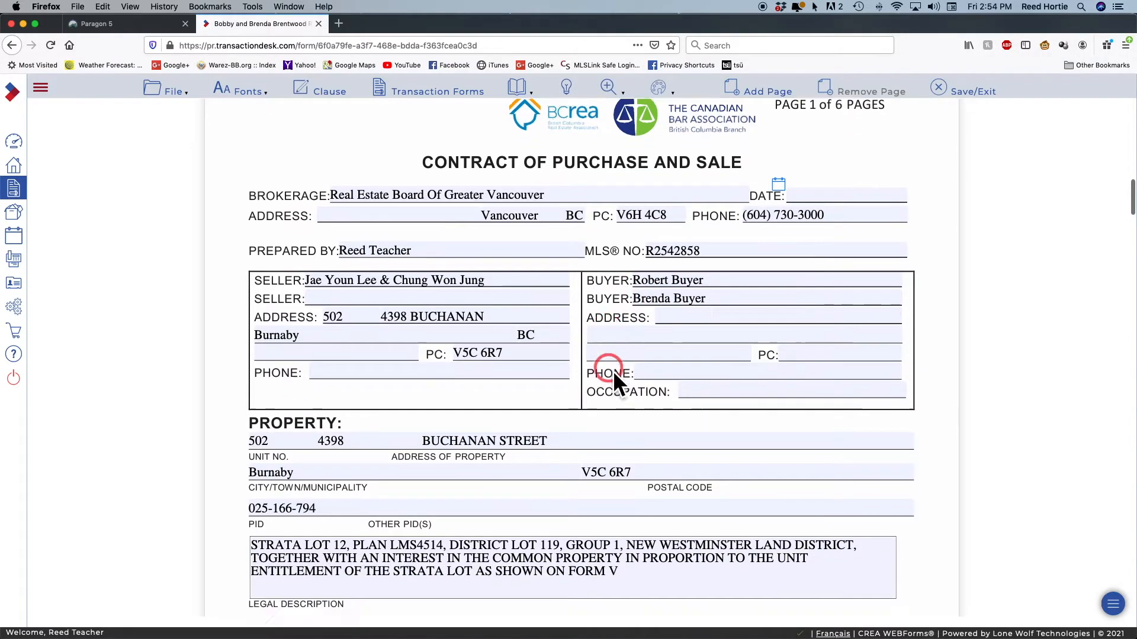
pyautogui.scroll(-15, 613, 371)
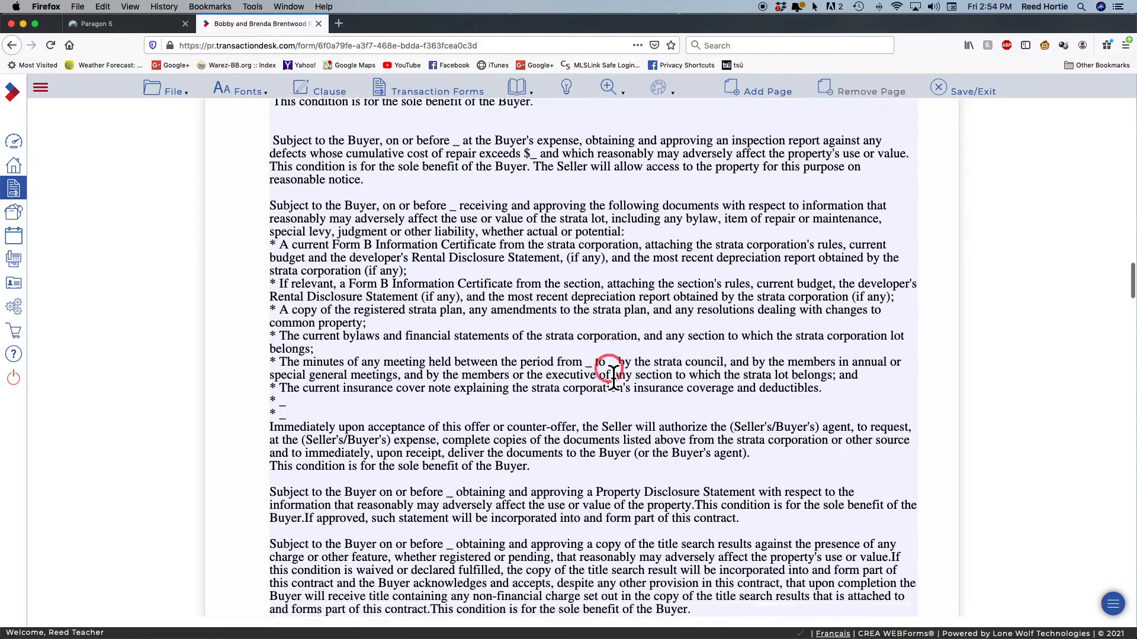
pyautogui.scroll(-20, 613, 371)
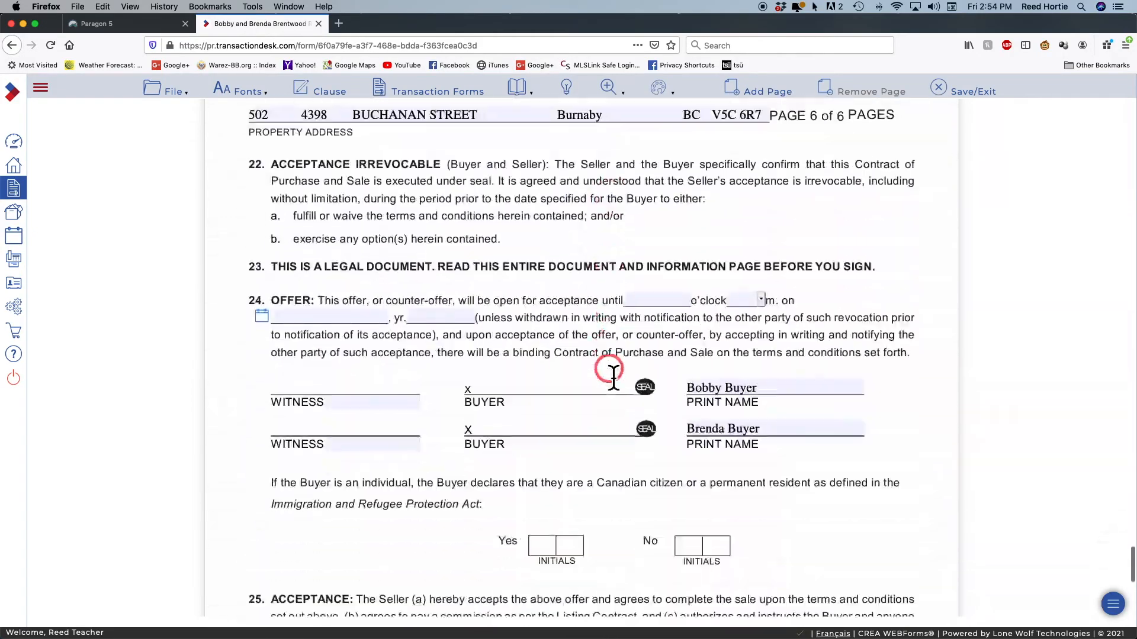
pyautogui.scroll(3, 585, 378)
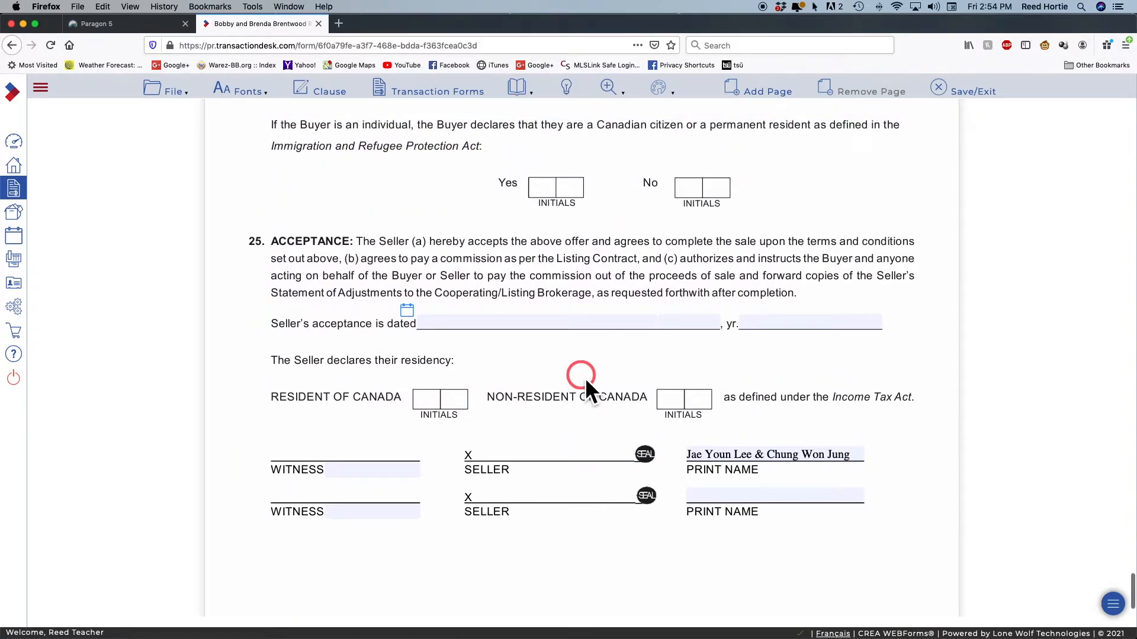
pyautogui.scroll(-3, 584, 378)
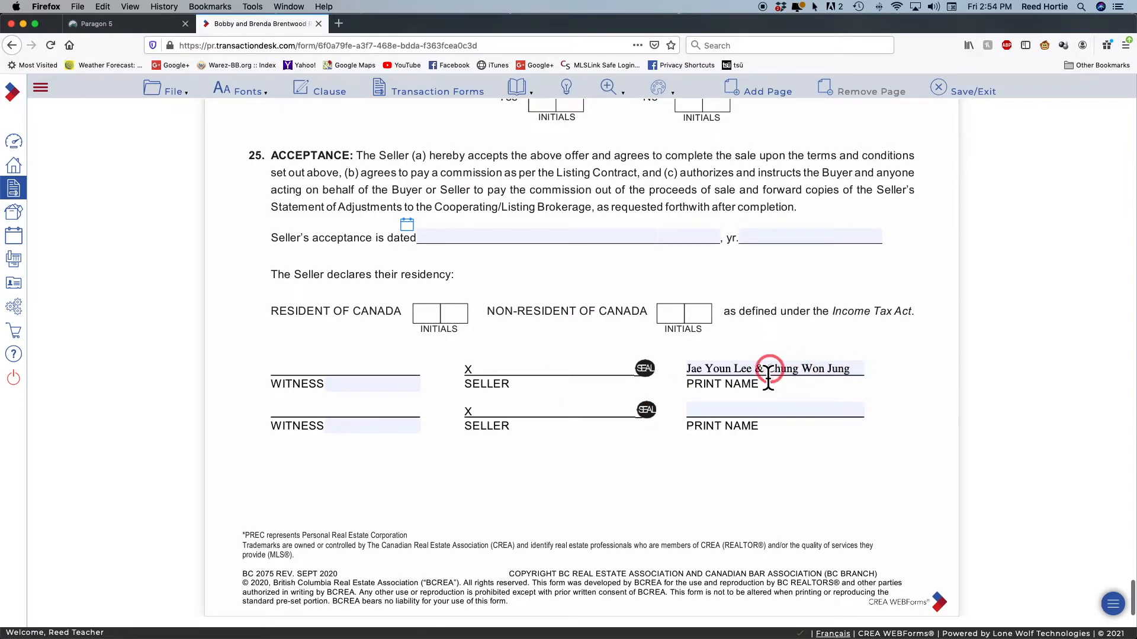
pyautogui.moveTo(768, 374); pyautogui.dragTo(852, 375)
# Move the second seller onto the second Acceptance print-name line and remove the ampersand
pyautogui.rightClick(819, 373)
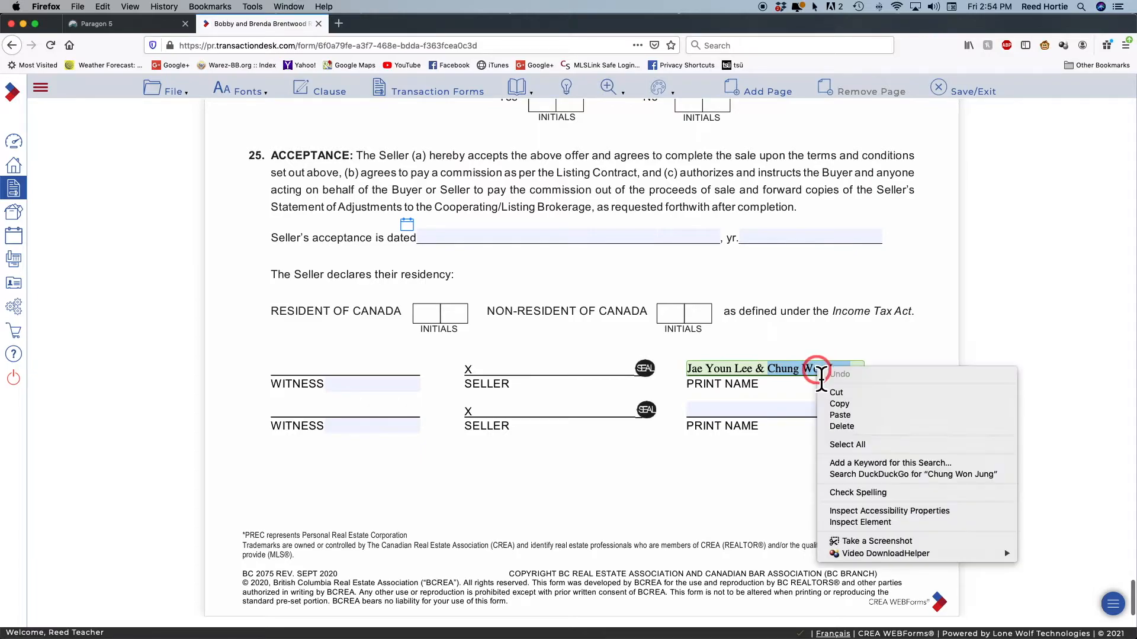
pyautogui.click(867, 395)
pyautogui.click(741, 413)
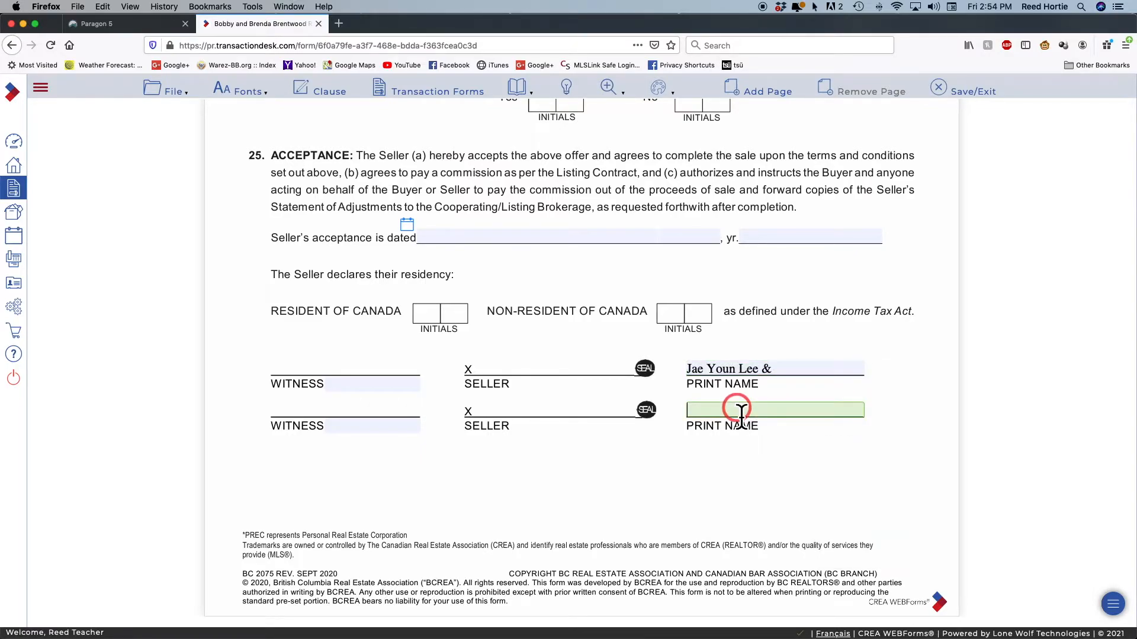
pyautogui.rightClick(741, 412)
pyautogui.click(790, 453)
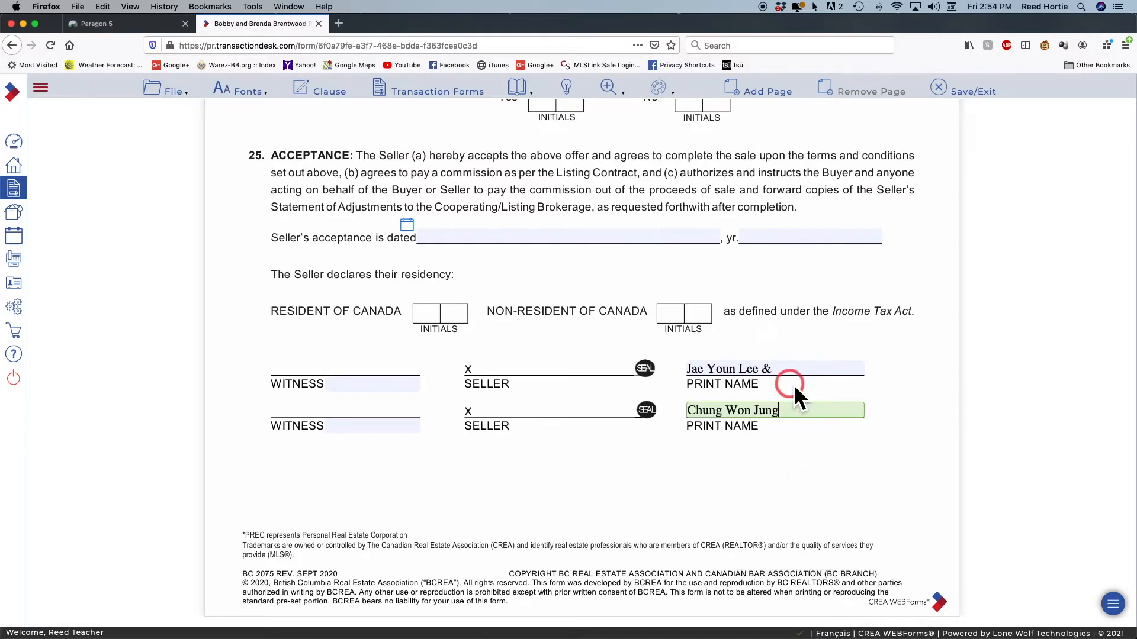
pyautogui.click(780, 369)
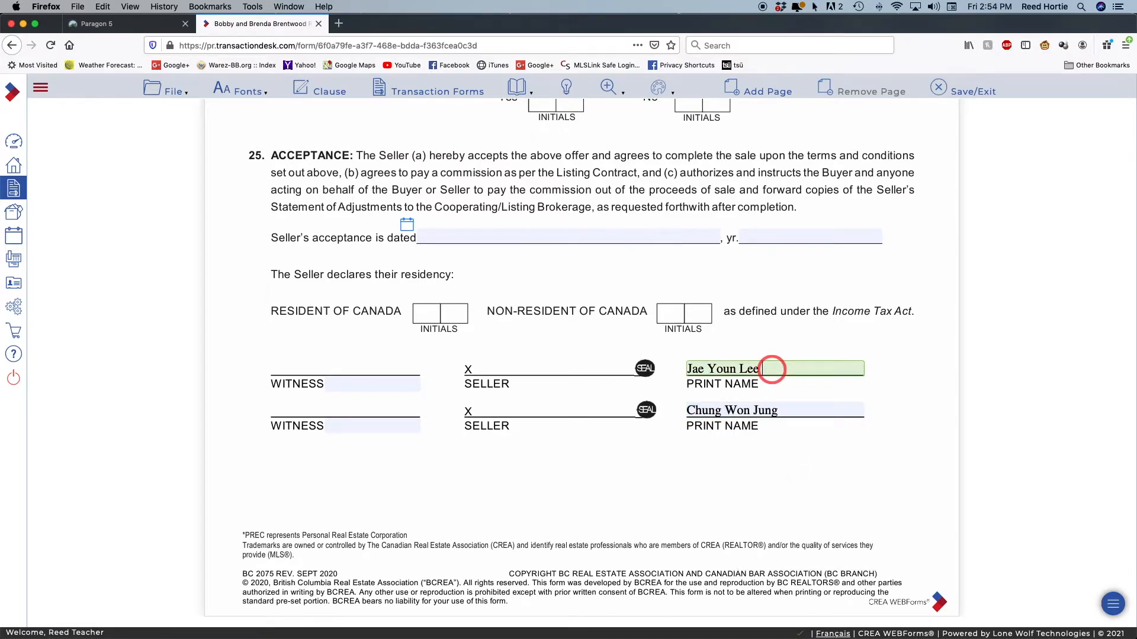
pyautogui.click(797, 456)
pyautogui.click(682, 422)
pyautogui.click(756, 453)
# Split the page 1 Seller field likewise, moving the second seller onto the second Seller line
pyautogui.scroll(15, 756, 453)
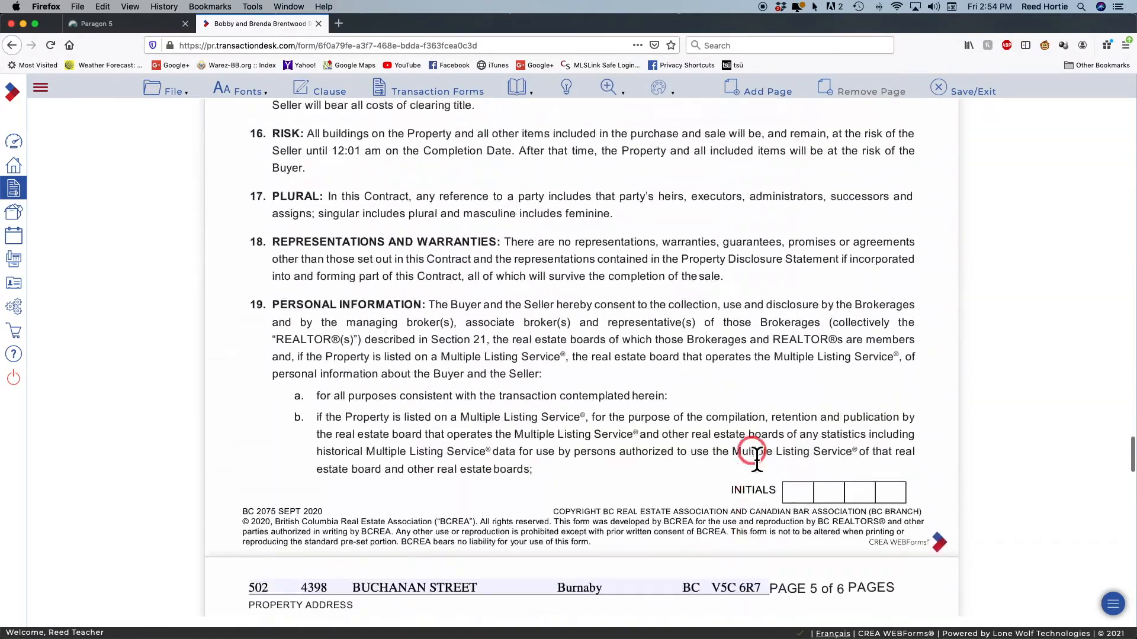
pyautogui.scroll(20, 757, 456)
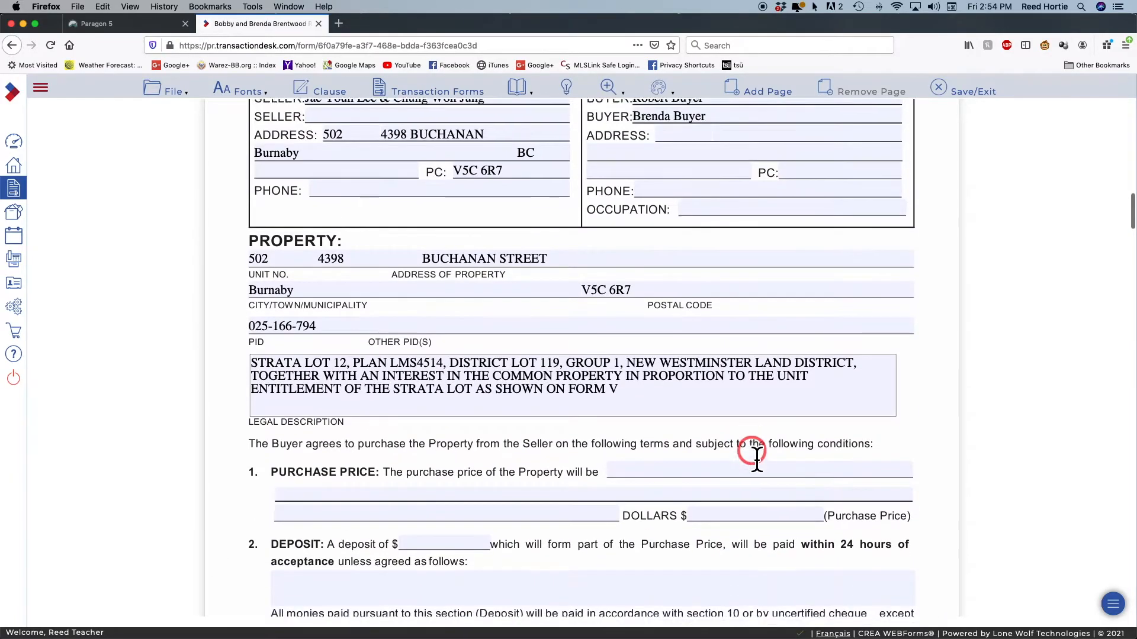
pyautogui.scroll(2, 757, 456)
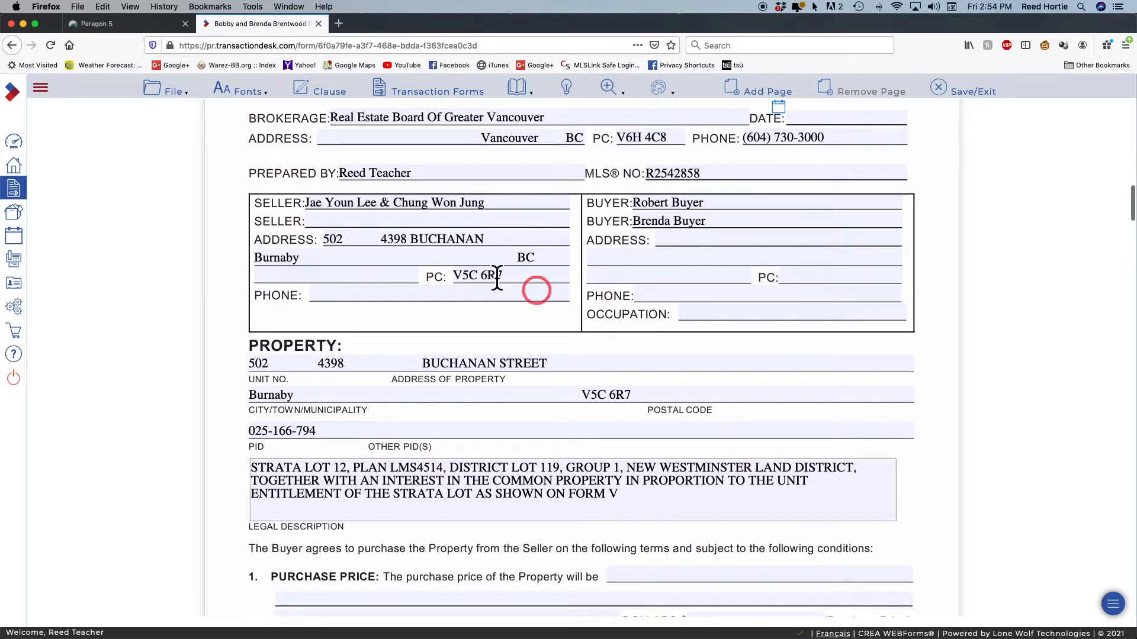
pyautogui.moveTo(490, 210); pyautogui.dragTo(398, 212)
pyautogui.press('cmd+c')
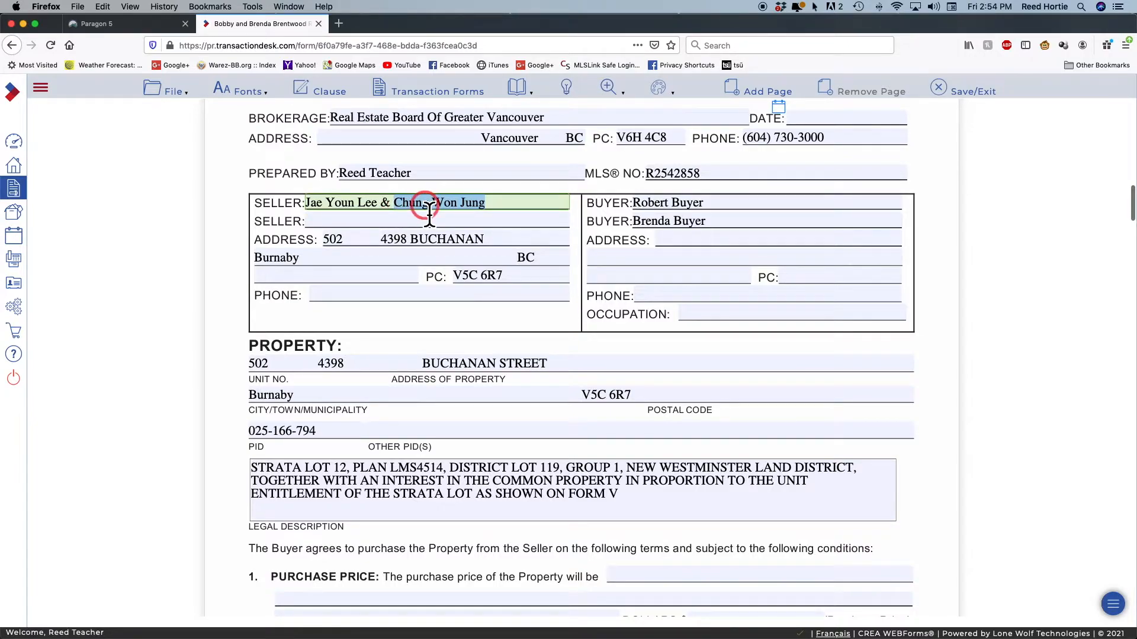
pyautogui.rightClick(422, 204)
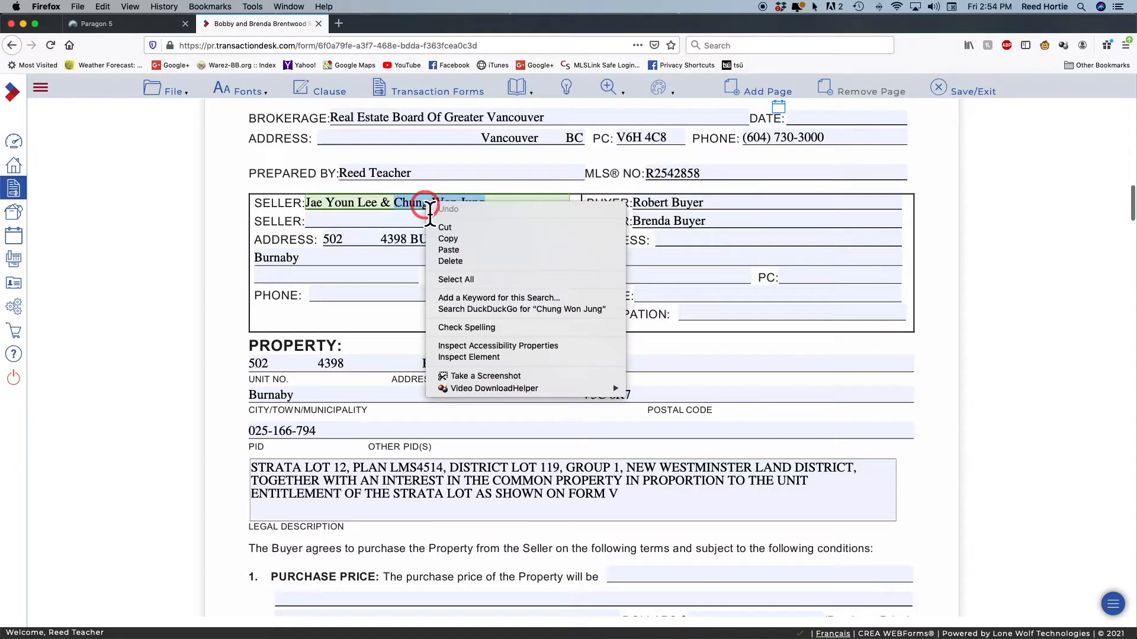
pyautogui.click(488, 229)
pyautogui.click(335, 223)
pyautogui.rightClick(335, 223)
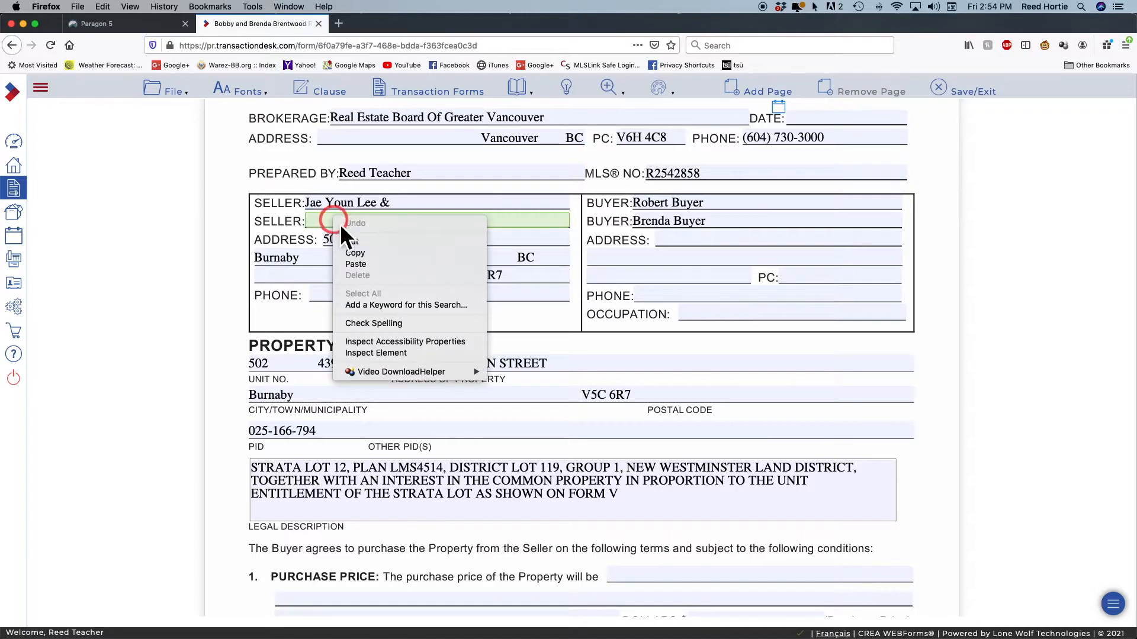
pyautogui.click(387, 265)
pyautogui.click(393, 203)
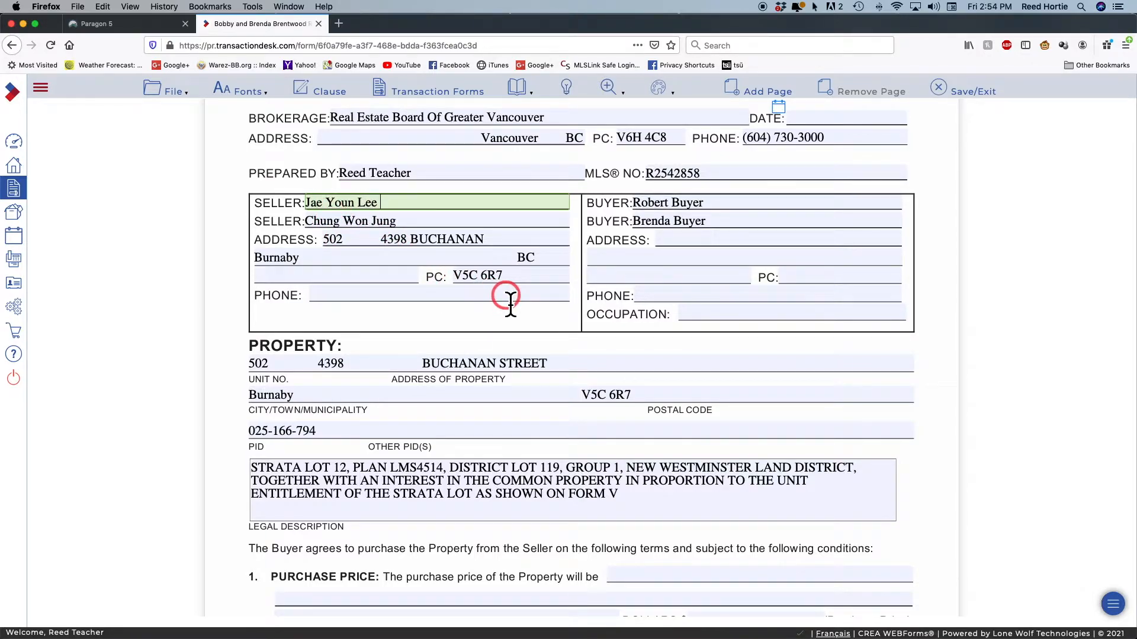
pyautogui.scroll(-10, 510, 296)
# Scroll down to check the Acceptance print names, then back up to section 3 Terms and Conditions
pyautogui.scroll(-20, 571, 305)
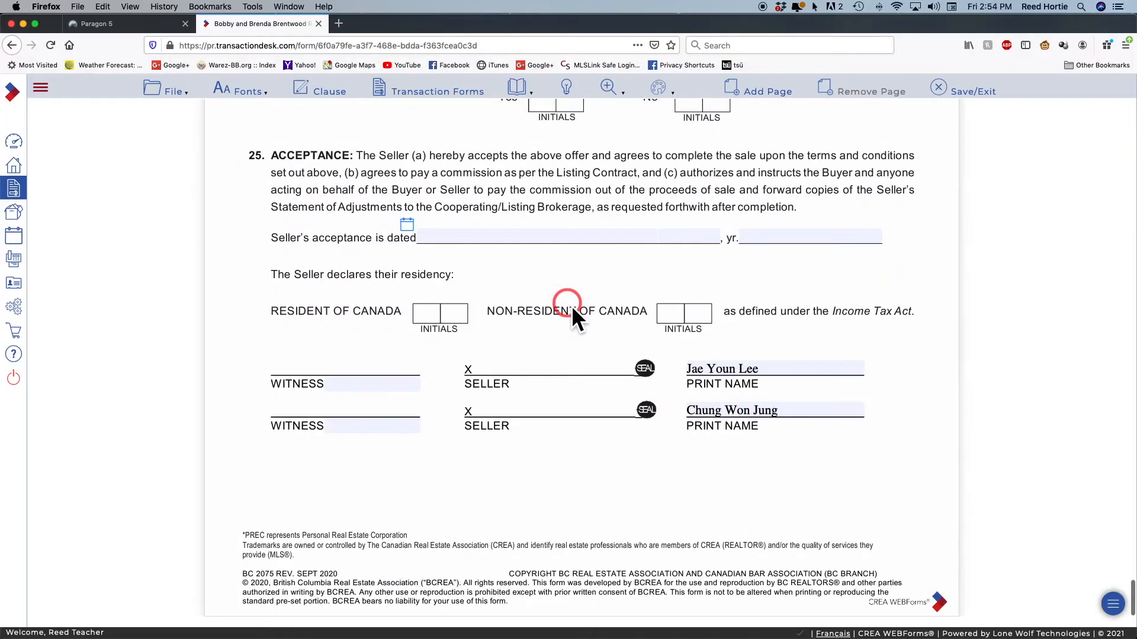
pyautogui.scroll(3, 571, 306)
pyautogui.scroll(-3, 571, 306)
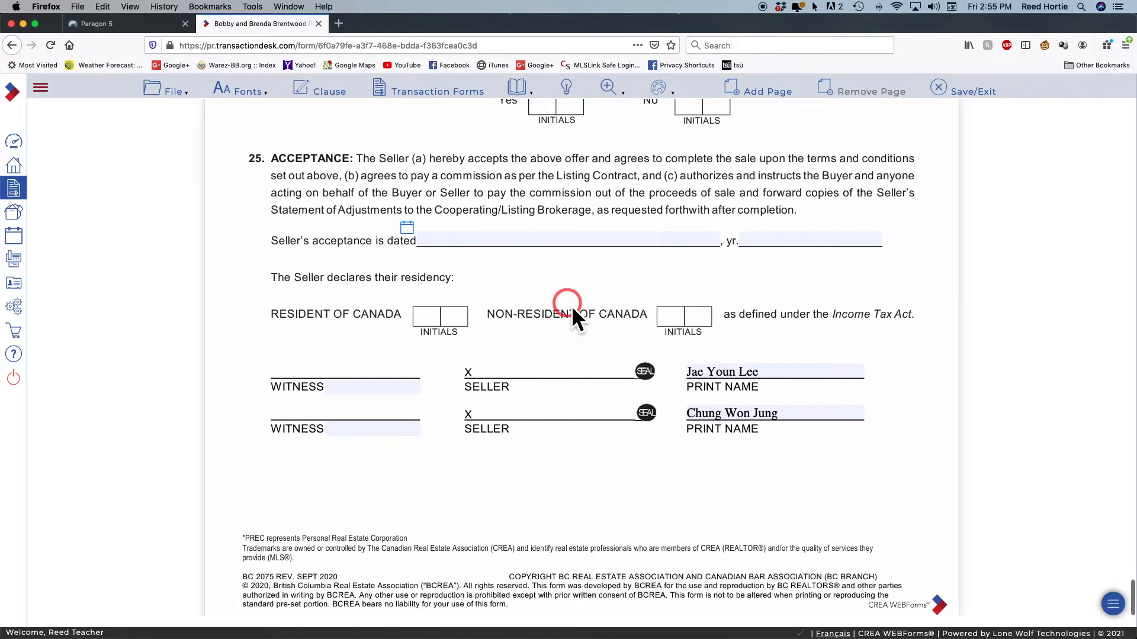
pyautogui.scroll(15, 571, 305)
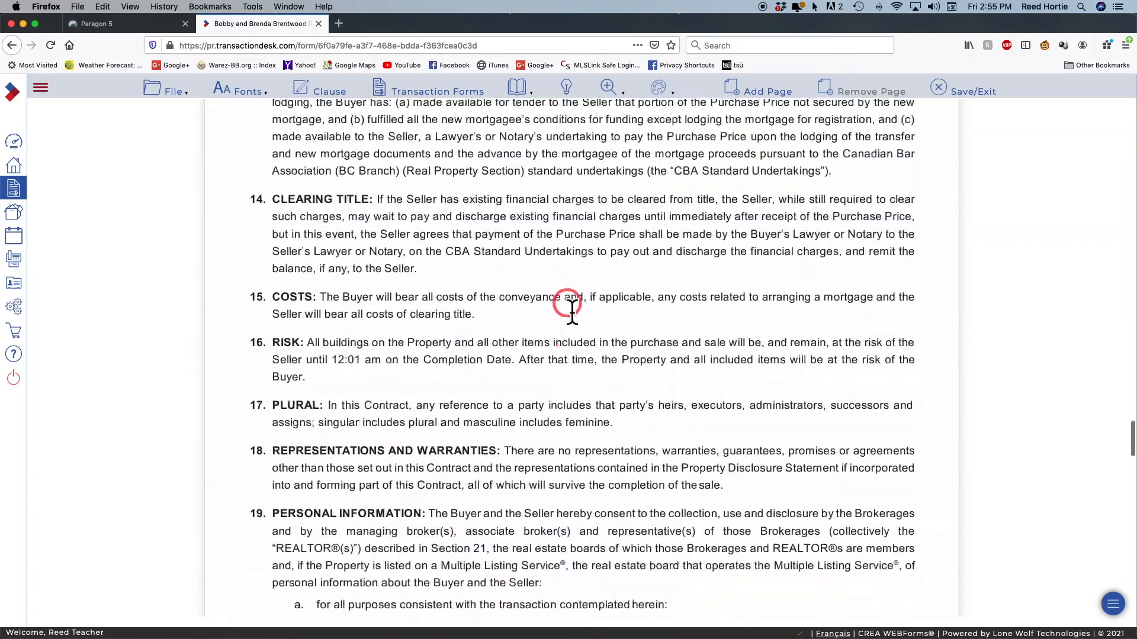
pyautogui.scroll(15, 570, 306)
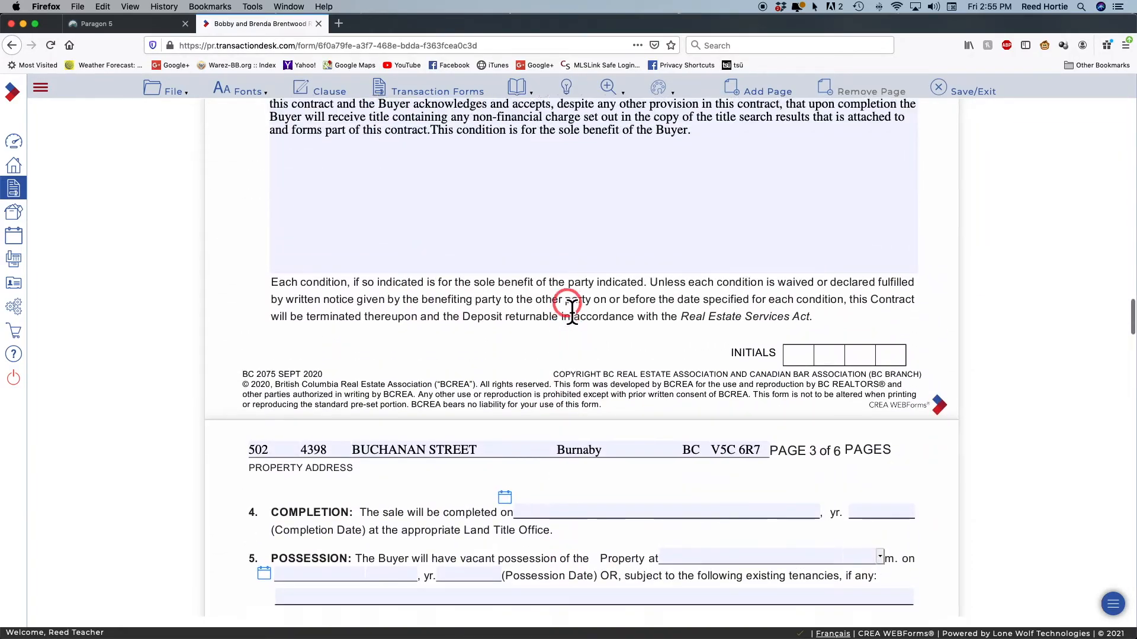
pyautogui.scroll(10, 571, 306)
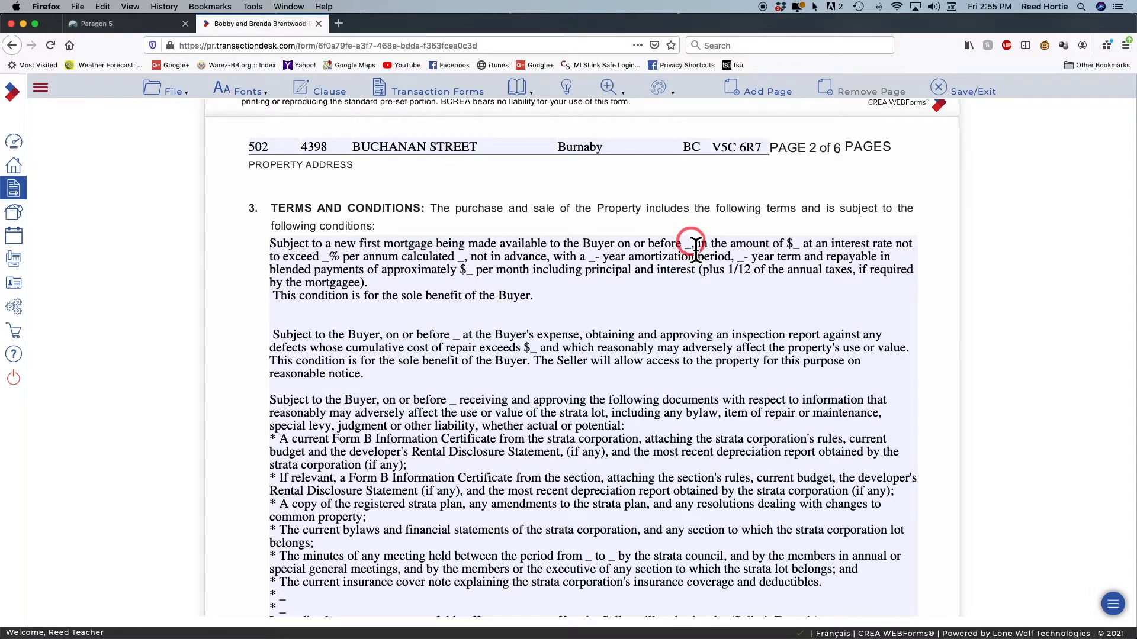
# Fill the blank after 'before' in the first mortgage condition with March 30,2021, without the trailing comma
pyautogui.click(695, 248)
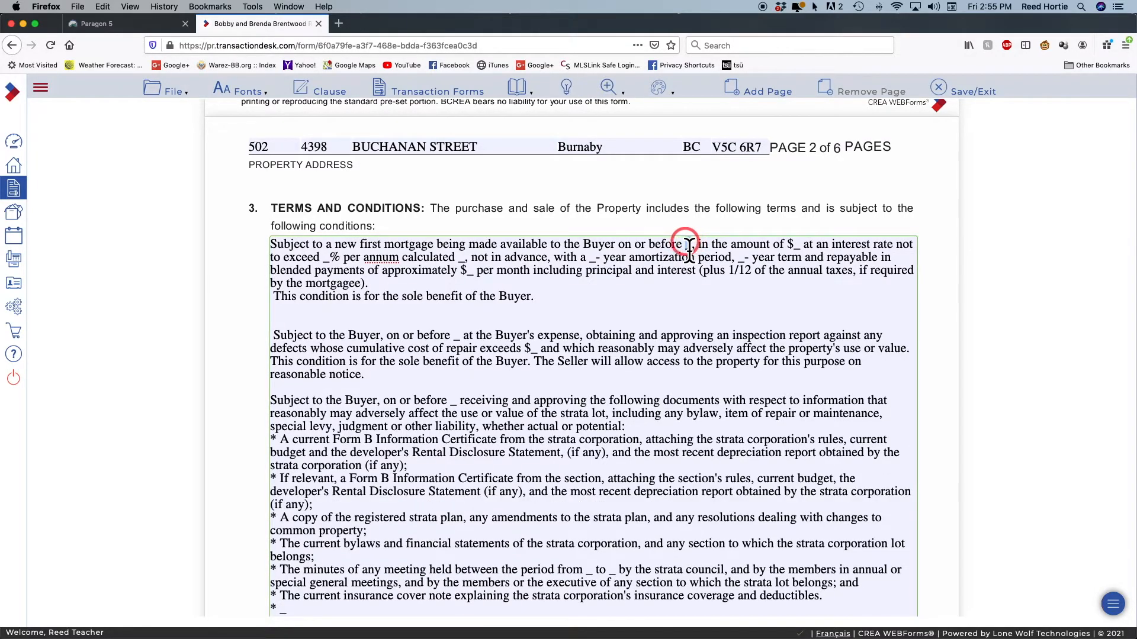
pyautogui.doubleClick(686, 245)
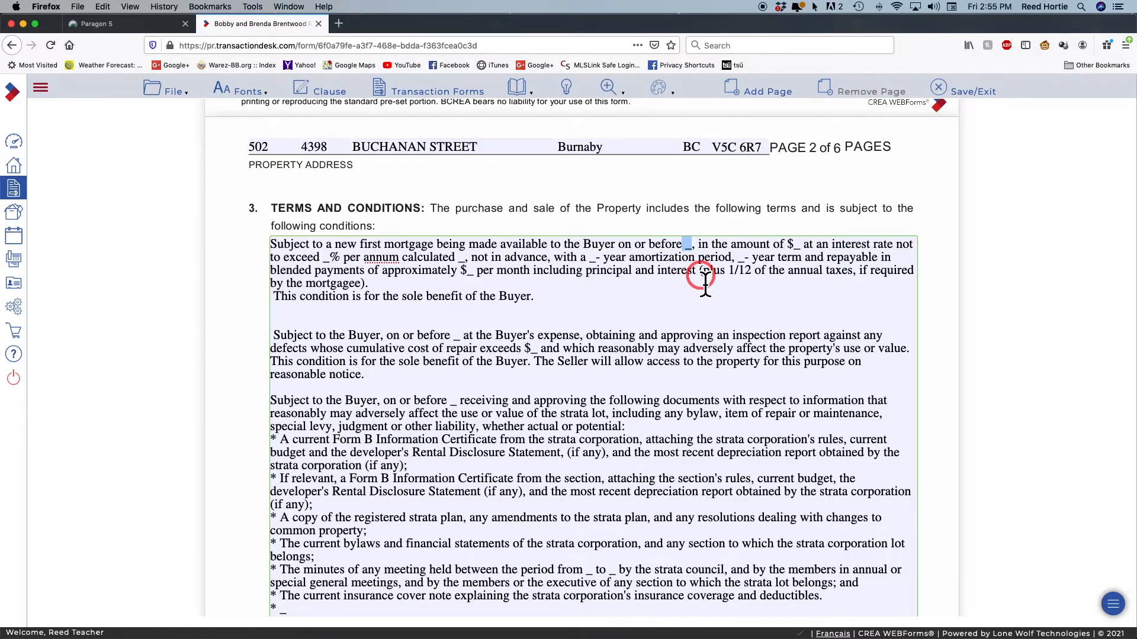
pyautogui.click(698, 256)
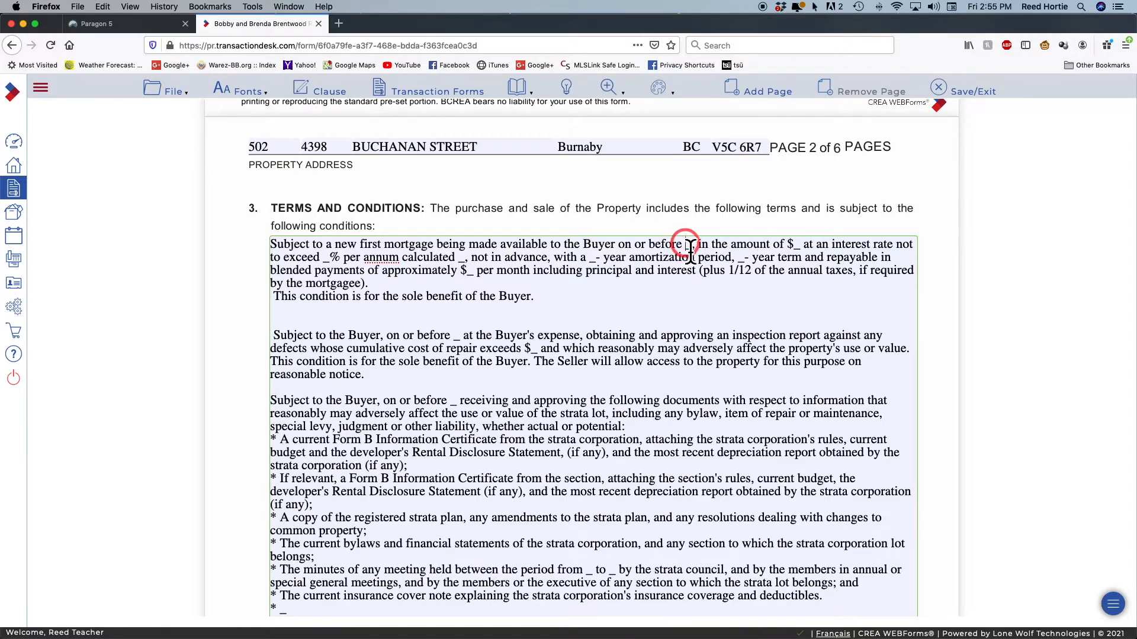
pyautogui.doubleClick(690, 245)
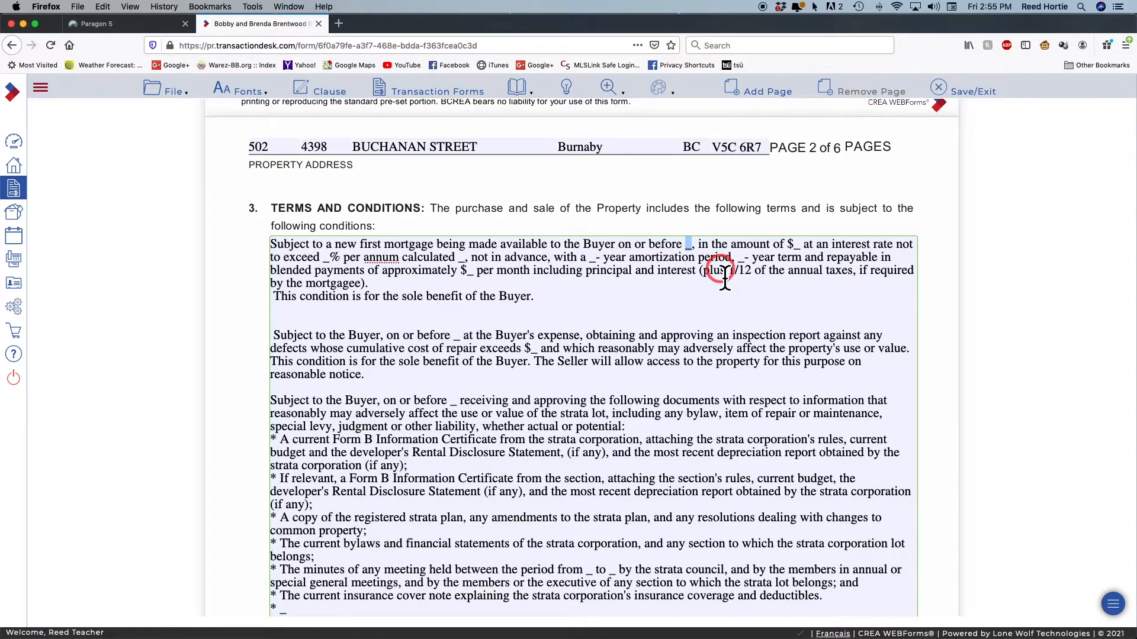
pyautogui.write('March')
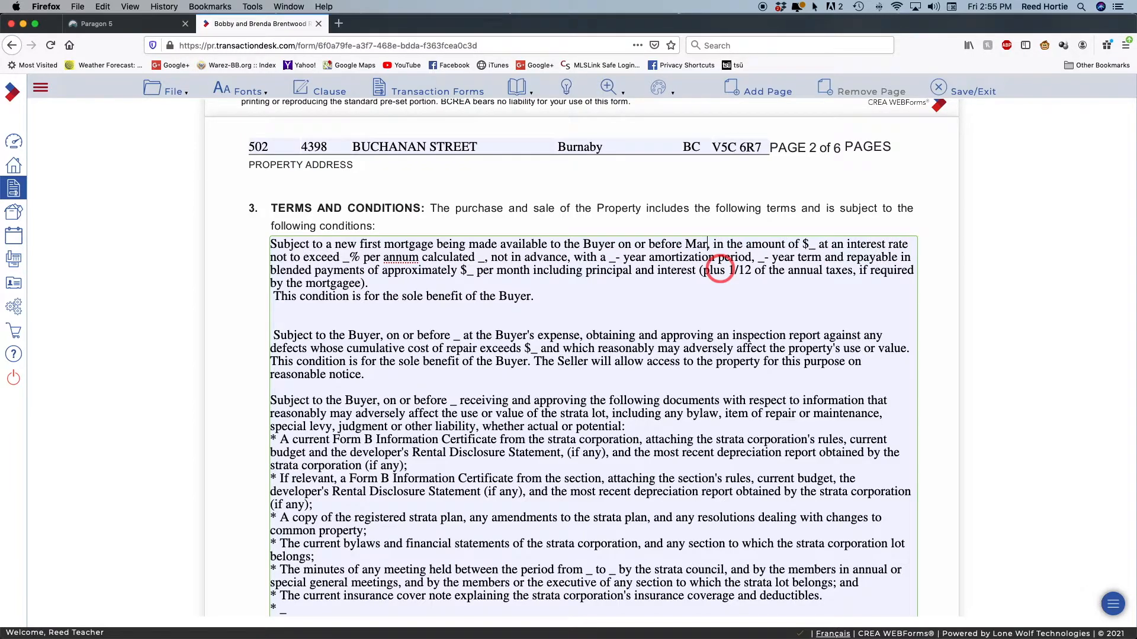
pyautogui.write(' 30')
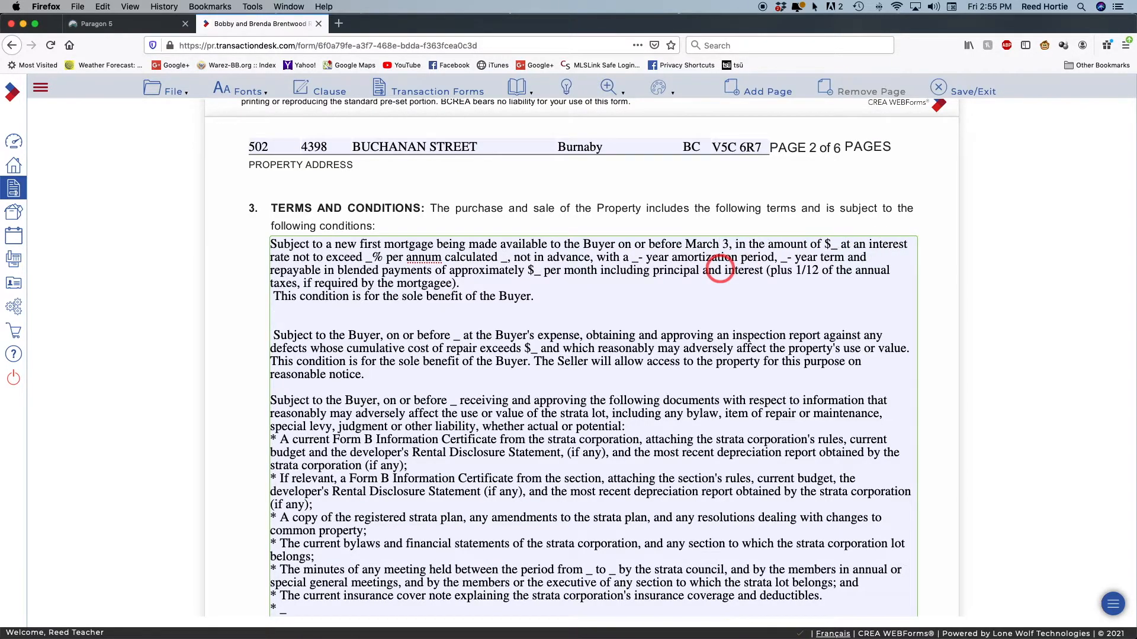
pyautogui.write(',2021')
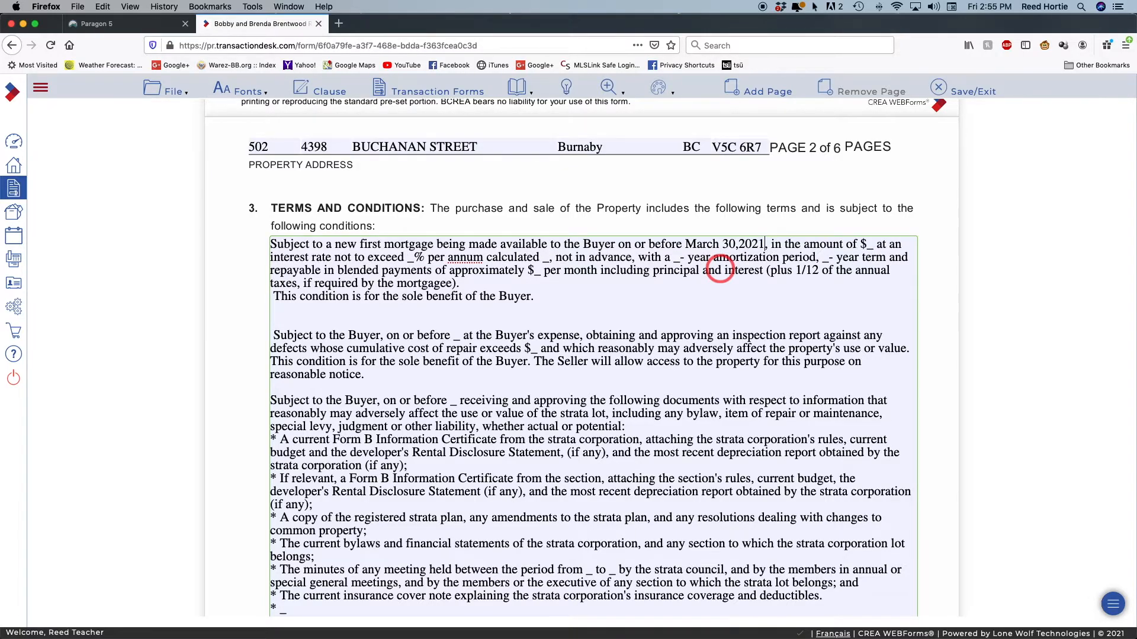
pyautogui.write(',')
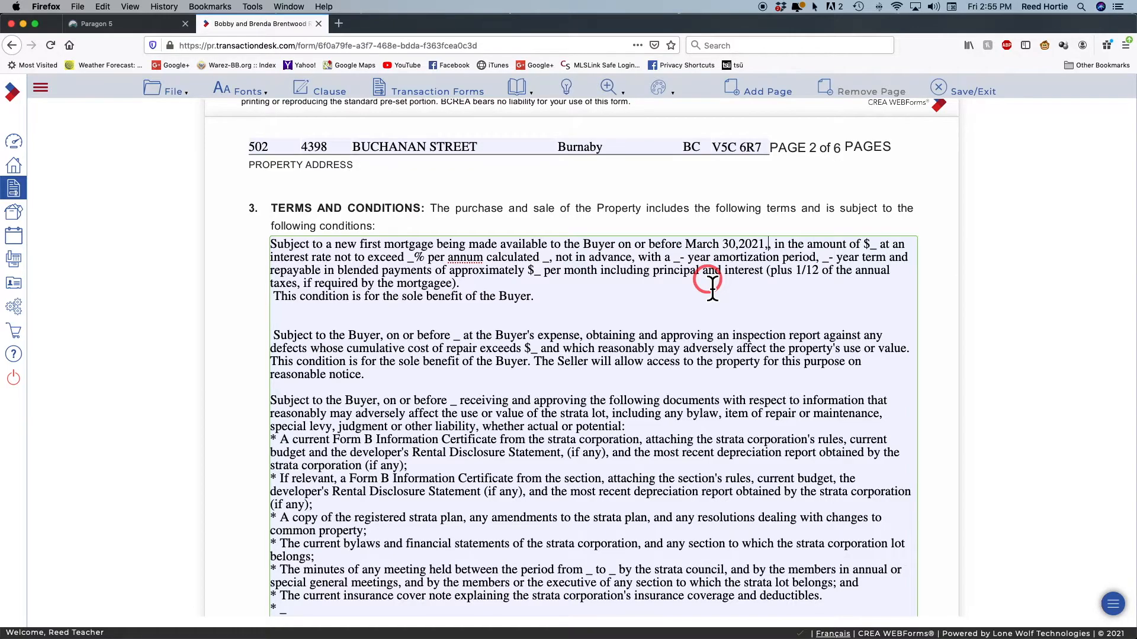
pyautogui.press('BackSpace')
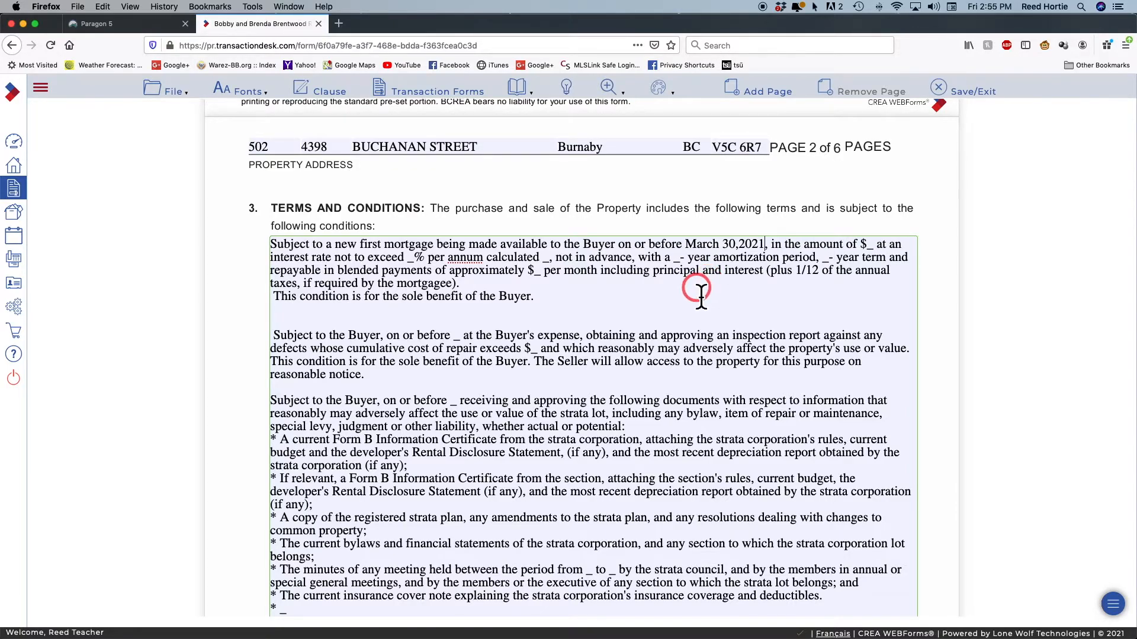
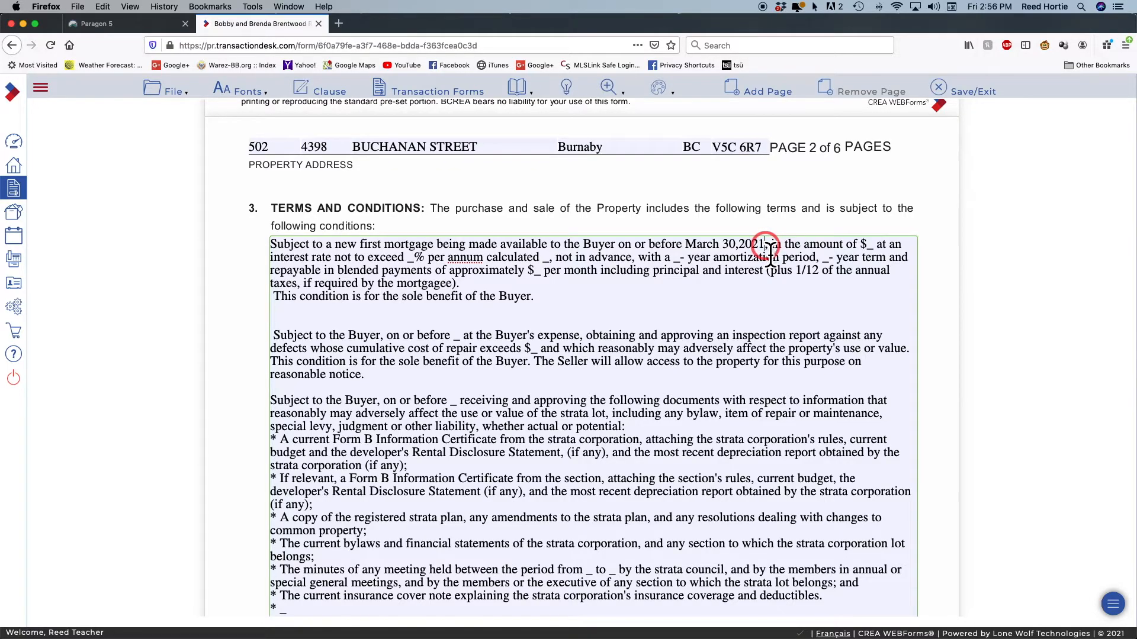
# Copy 'March 30,2021' from the financing condition and paste it into the inspection condition blank
pyautogui.moveTo(773, 254); pyautogui.dragTo(690, 256)
pyautogui.press('cmd+c')
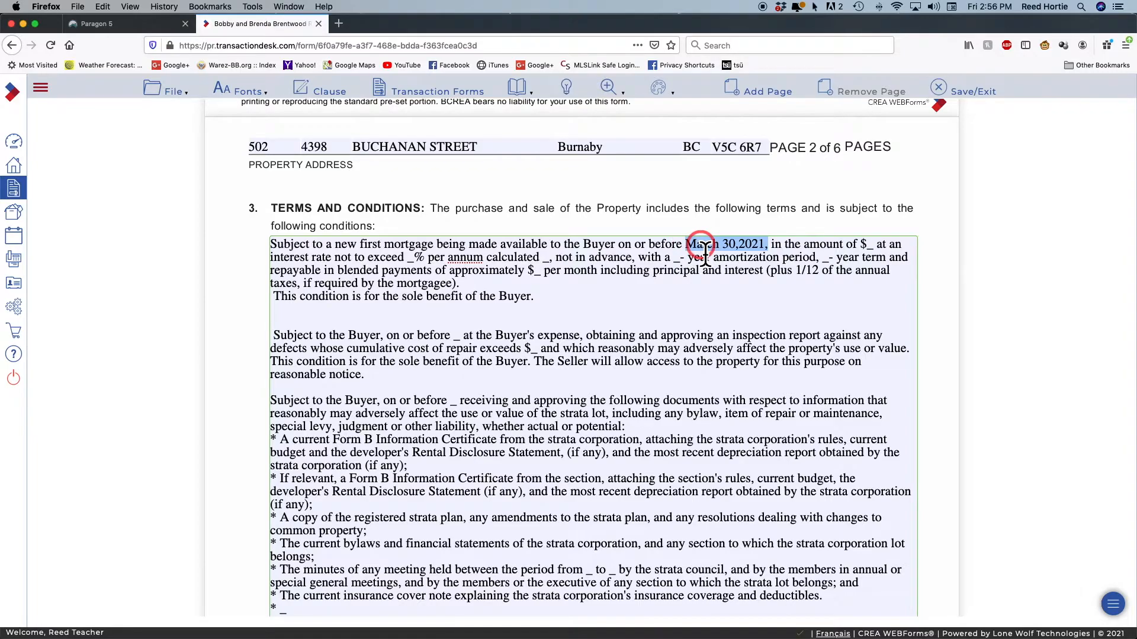
pyautogui.rightClick(699, 240)
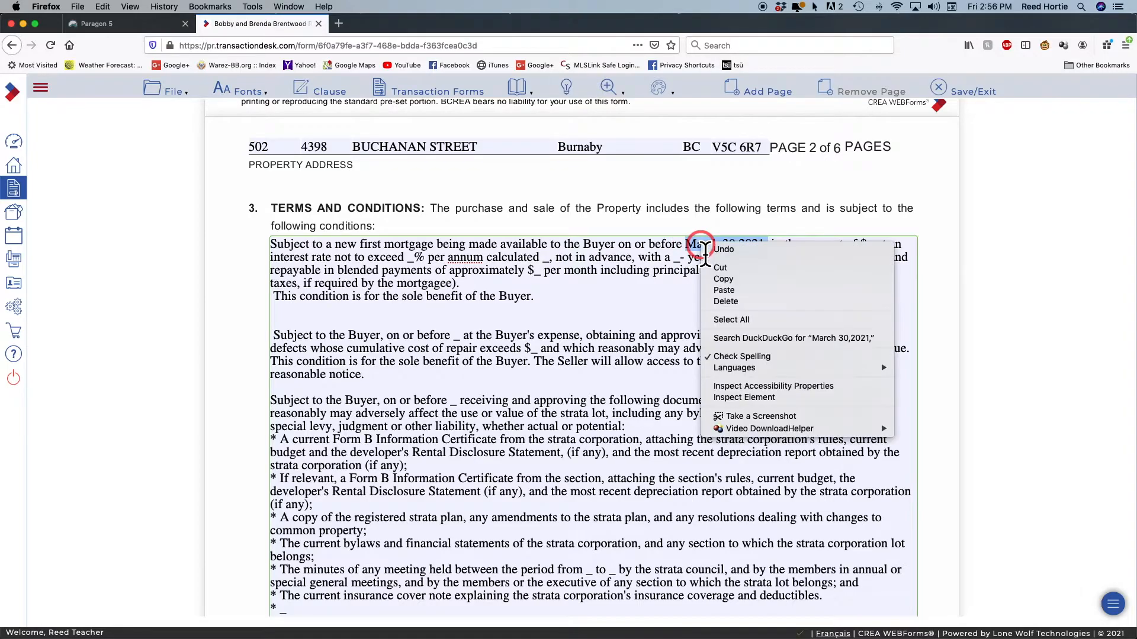
pyautogui.click(759, 283)
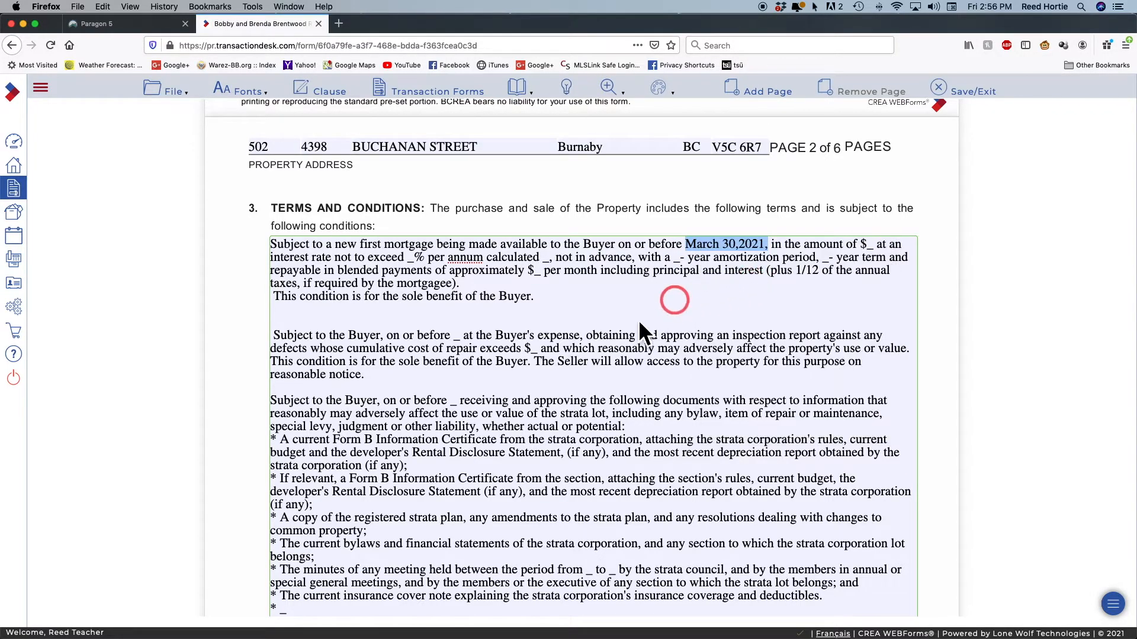
pyautogui.doubleClick(460, 337)
pyautogui.rightClick(460, 339)
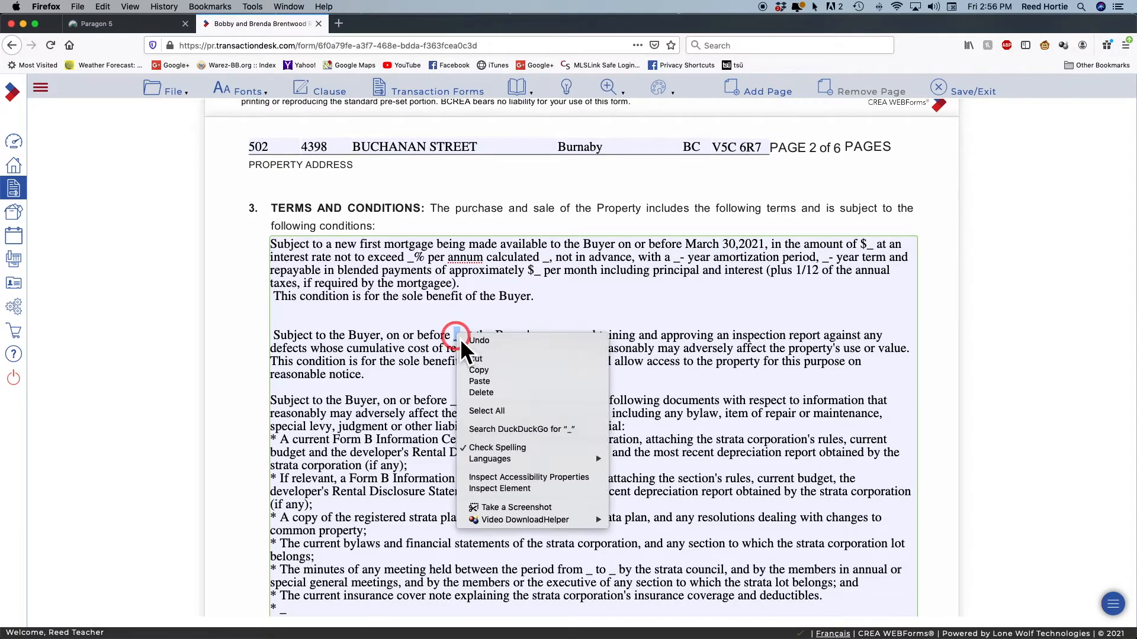
pyautogui.click(506, 379)
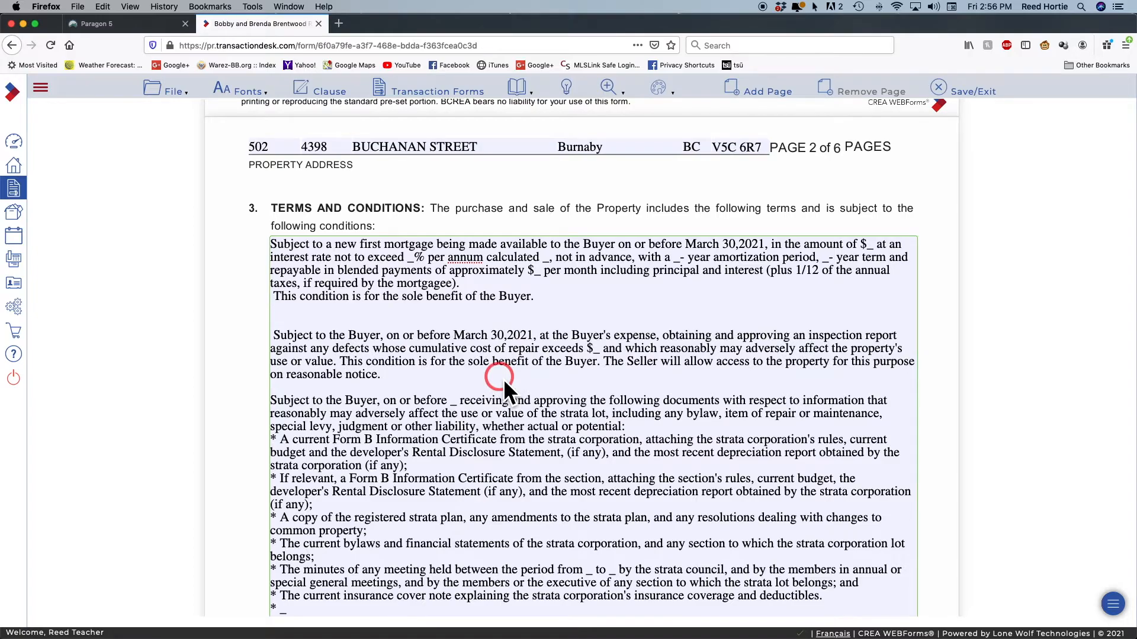
# Paste the same date into the strata documents, property disclosure and title search condition blanks
pyautogui.scroll(-2, 503, 379)
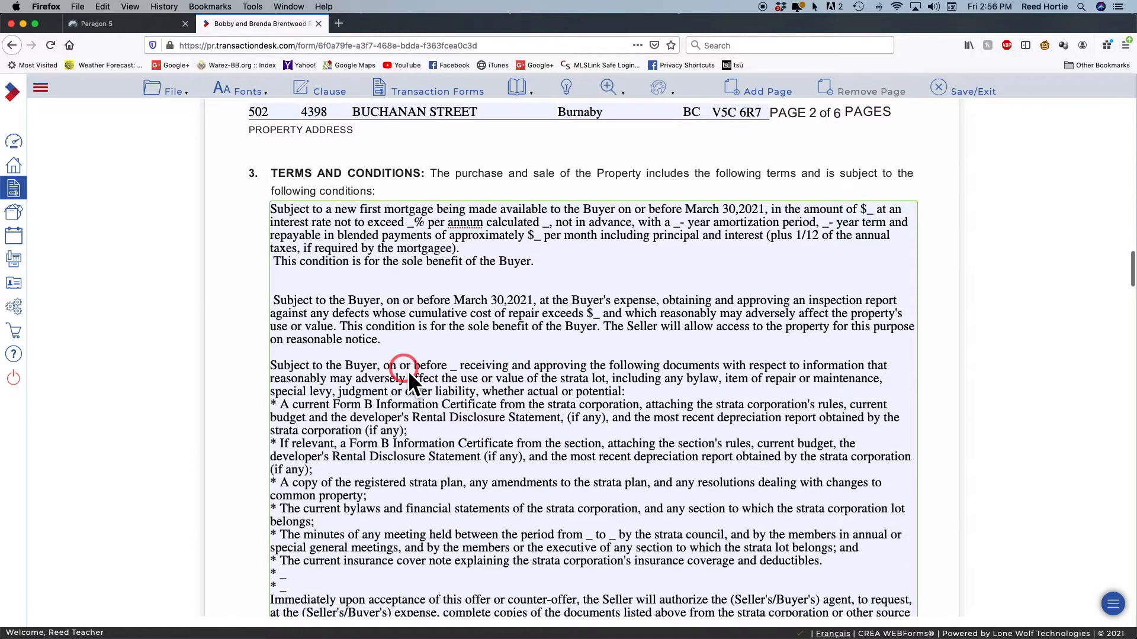
pyautogui.rightClick(457, 368)
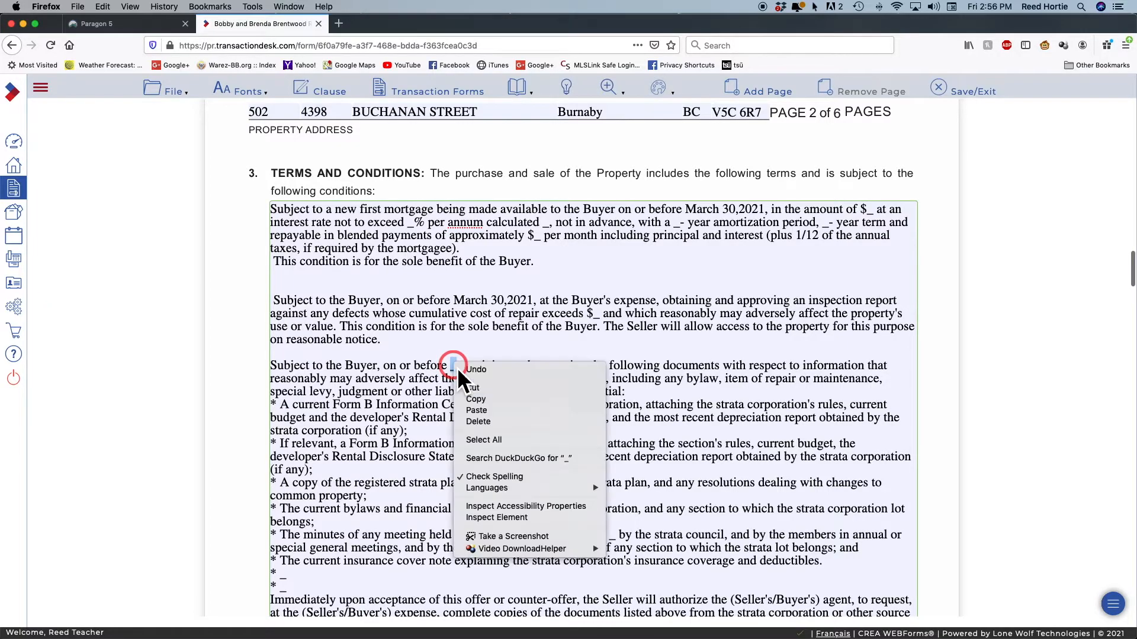
pyautogui.click(524, 411)
pyautogui.scroll(-10, 524, 411)
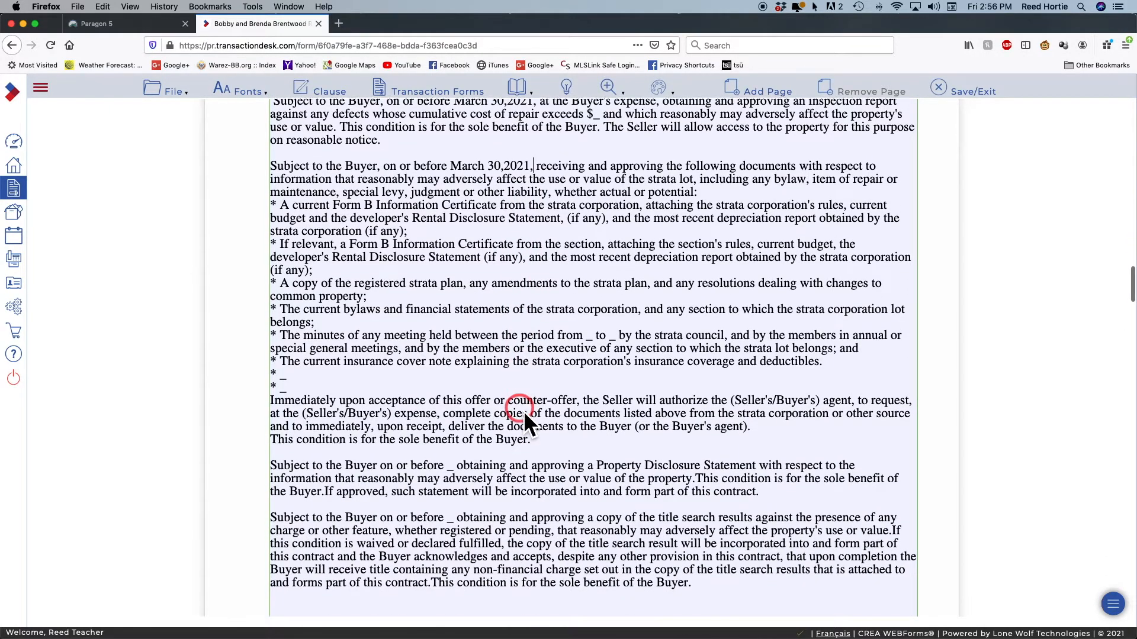
pyautogui.scroll(-4, 523, 411)
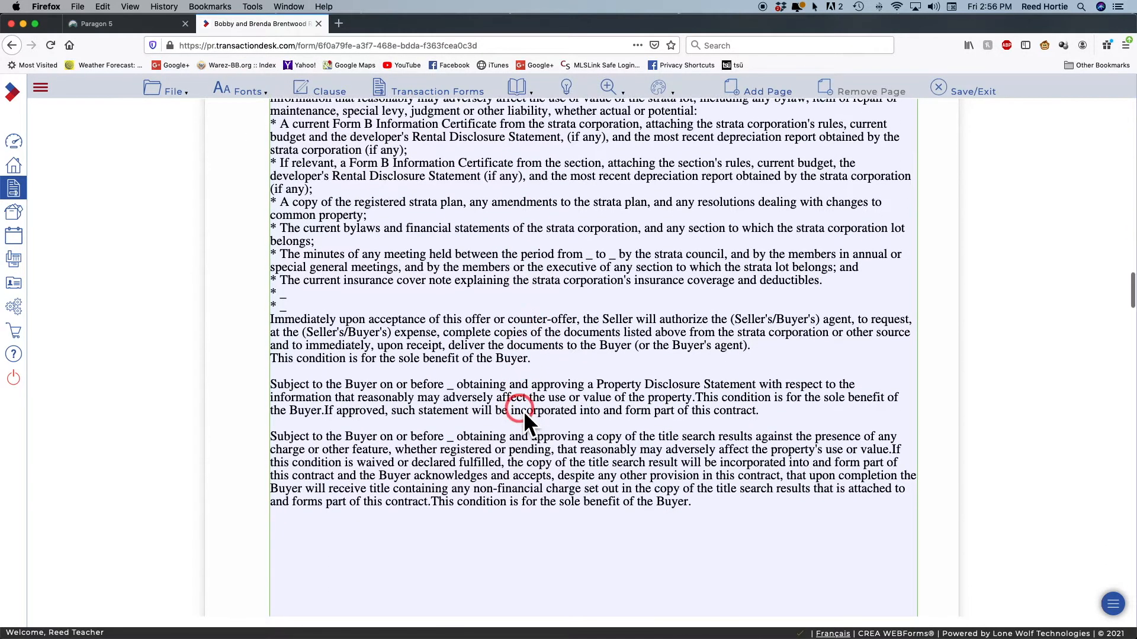
pyautogui.rightClick(454, 384)
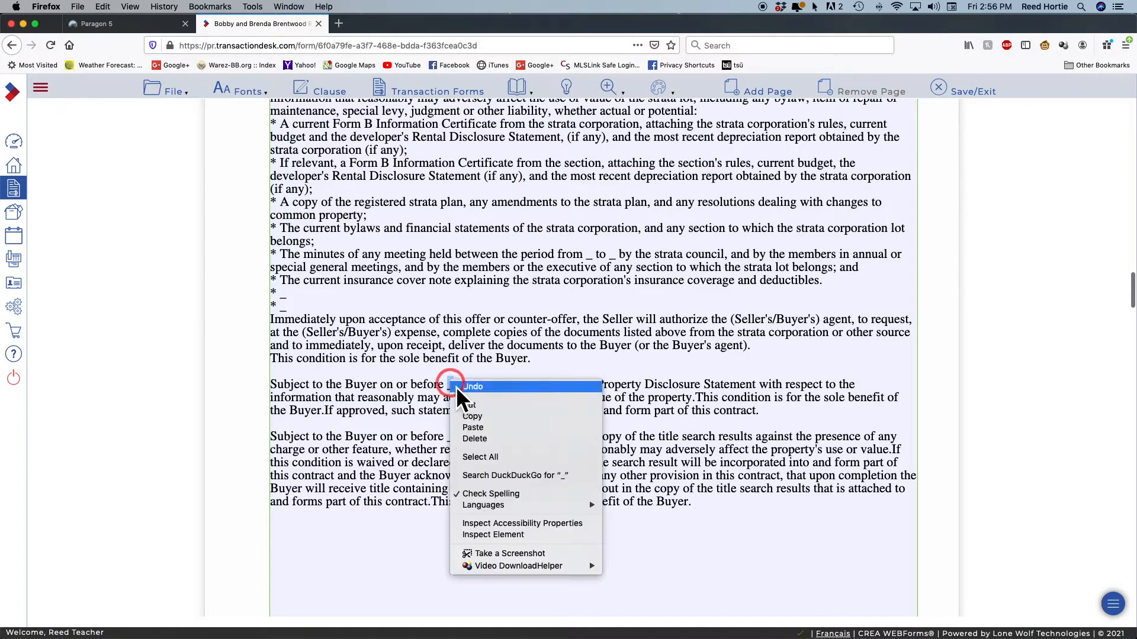
pyautogui.click(513, 428)
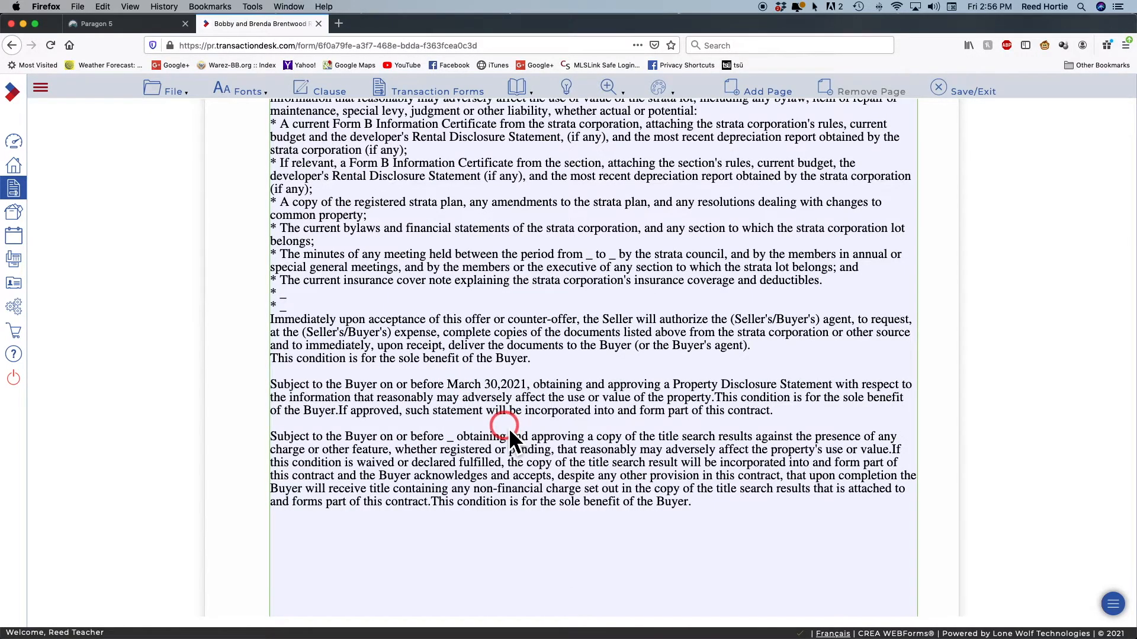
pyautogui.scroll(-1, 509, 428)
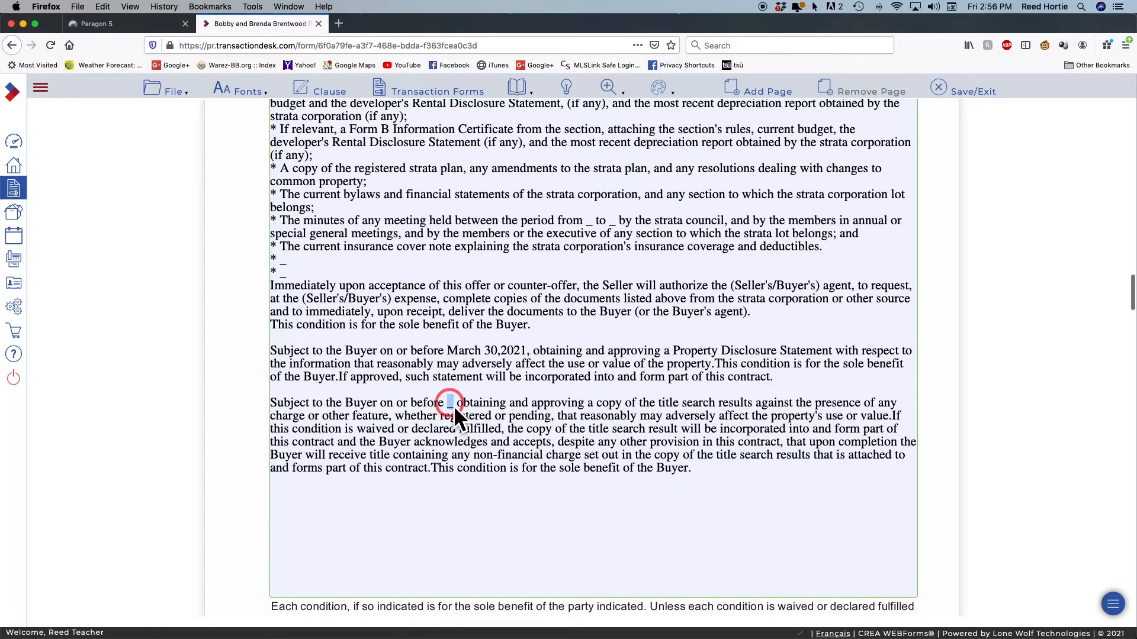
pyautogui.rightClick(454, 407)
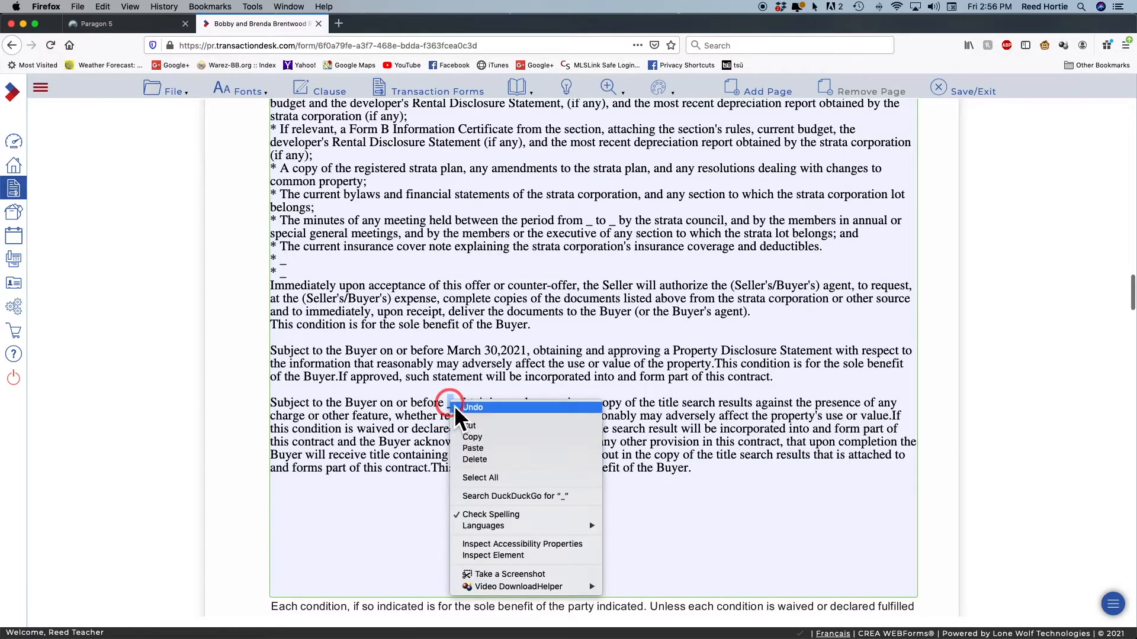
pyautogui.click(496, 449)
# Return to the top of the contract and bring up the Transaction Forms list
pyautogui.scroll(6, 439, 442)
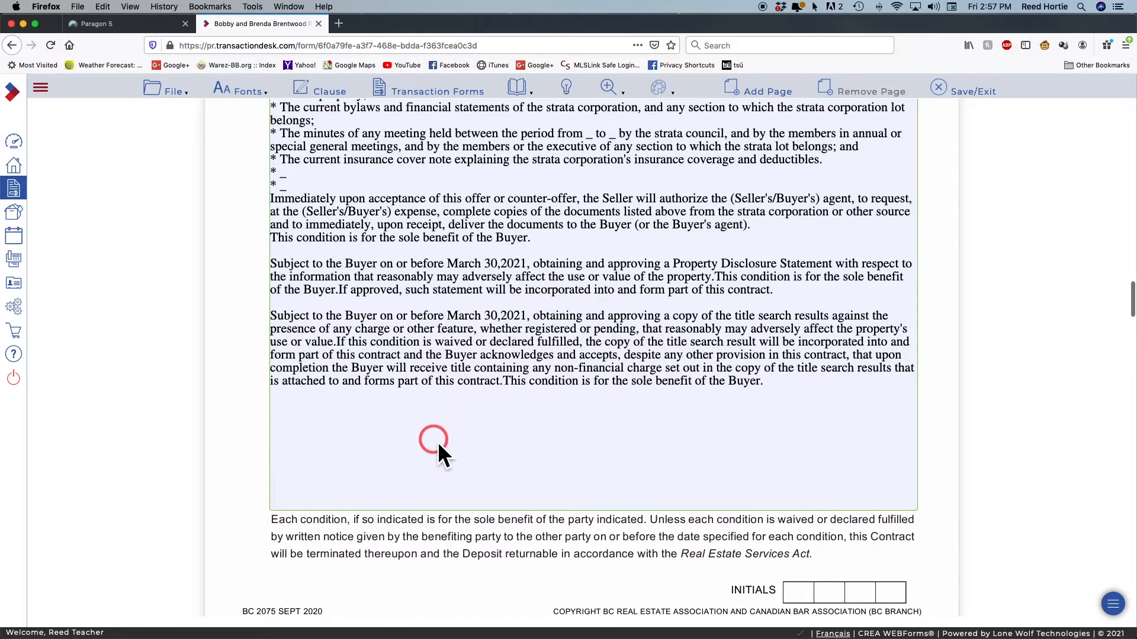
pyautogui.scroll(10, 438, 441)
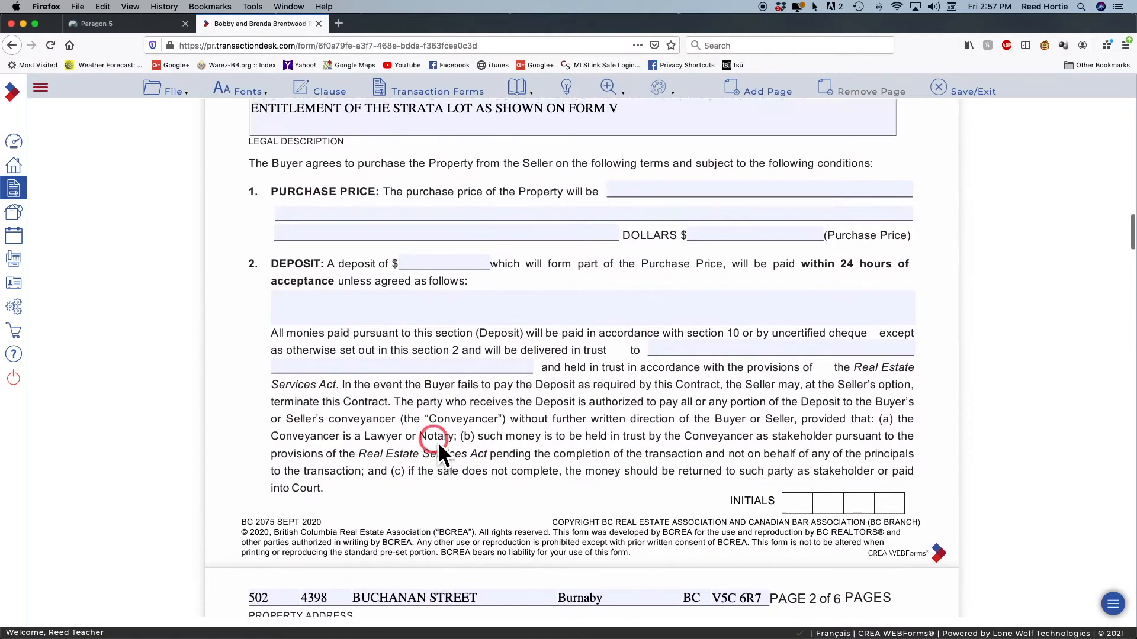
pyautogui.scroll(5, 438, 442)
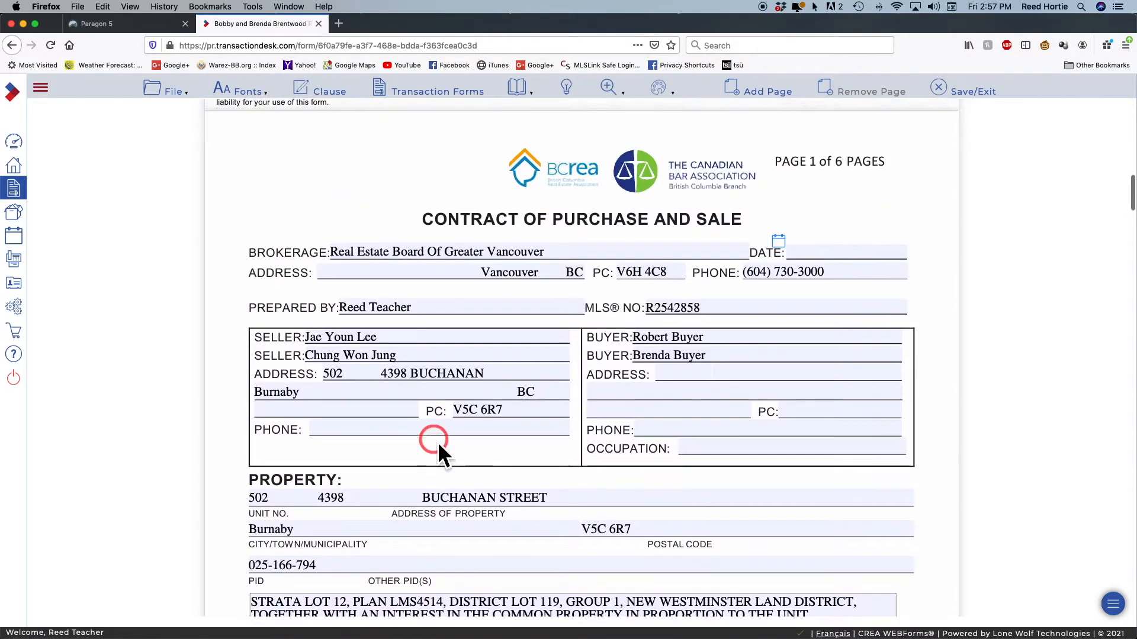
pyautogui.scroll(6, 438, 442)
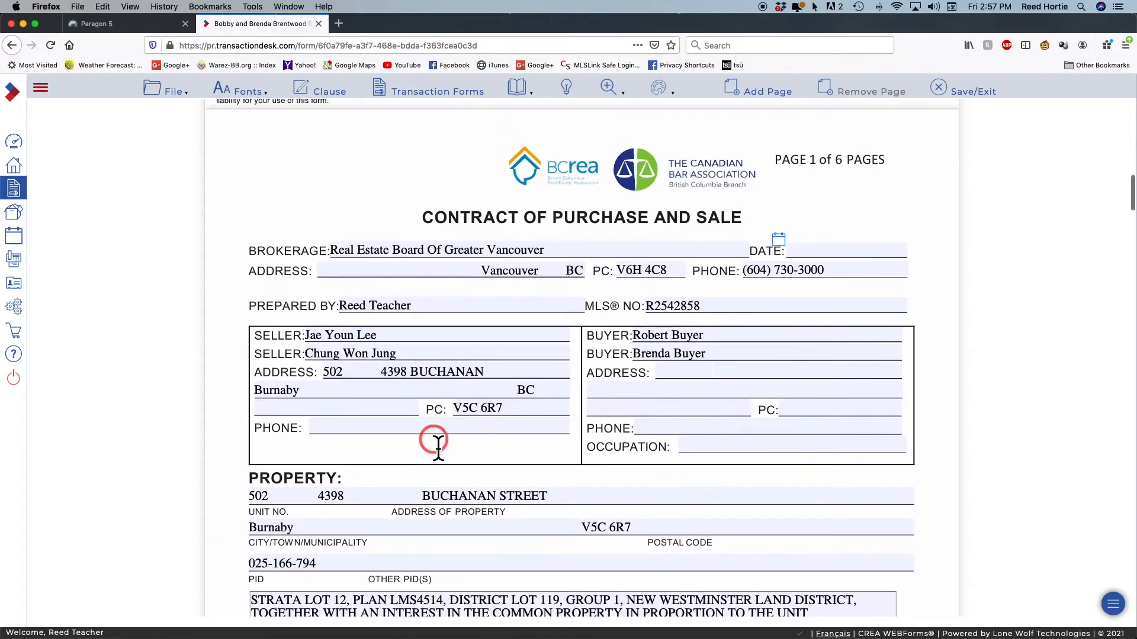
pyautogui.scroll(10, 438, 447)
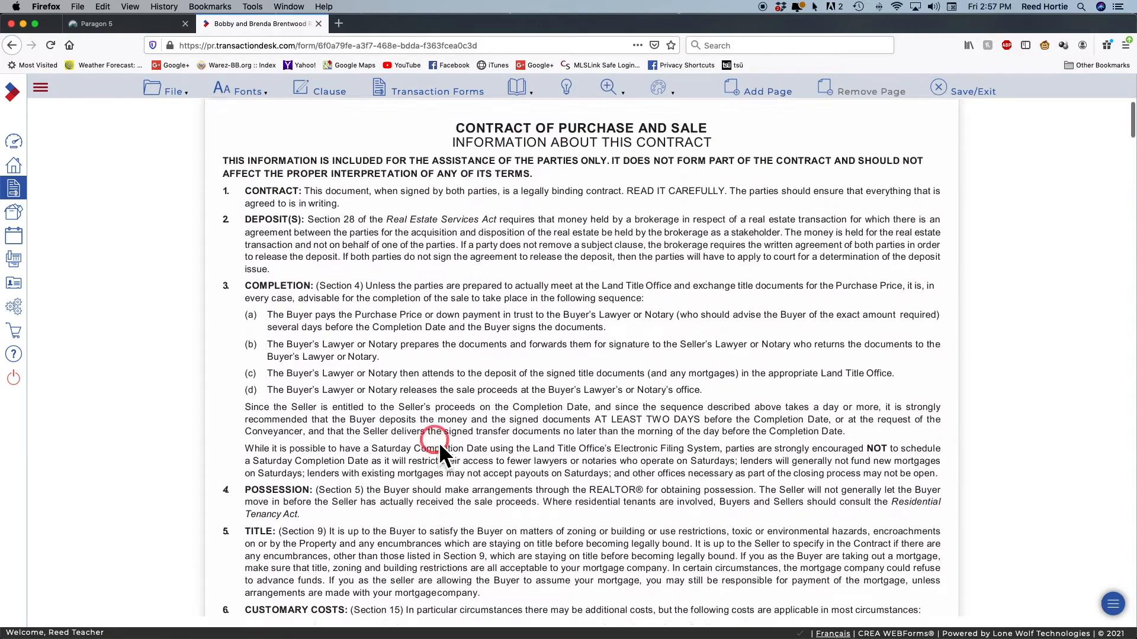
pyautogui.click(412, 91)
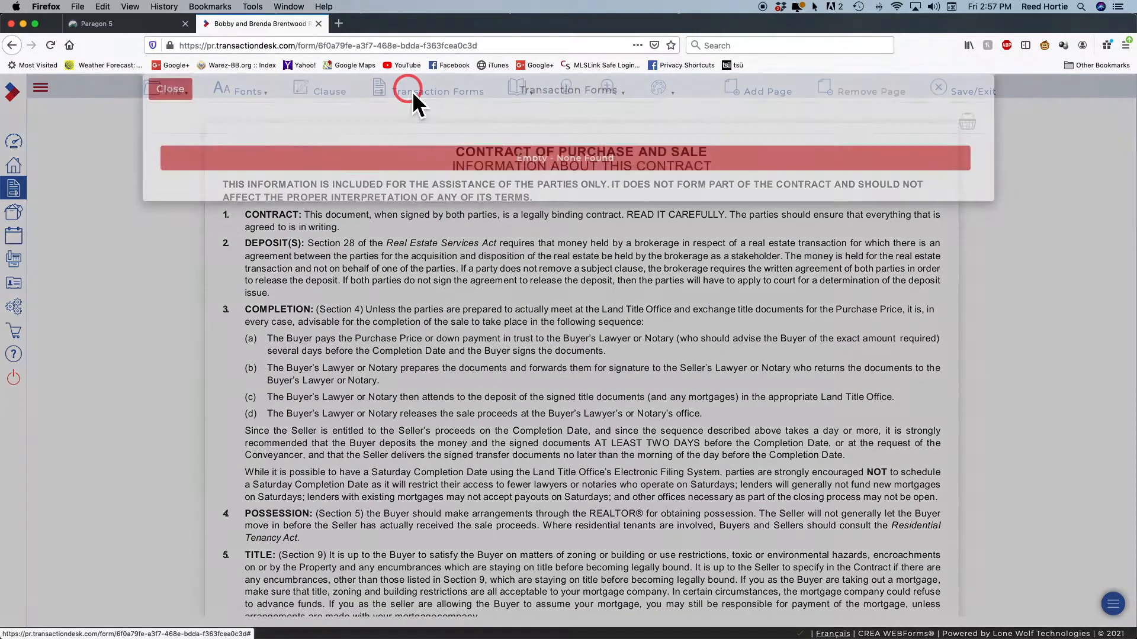
# Choose 'Subject Removal and Appointment of Conveyancer' from the Transaction Forms list
pyautogui.click(363, 225)
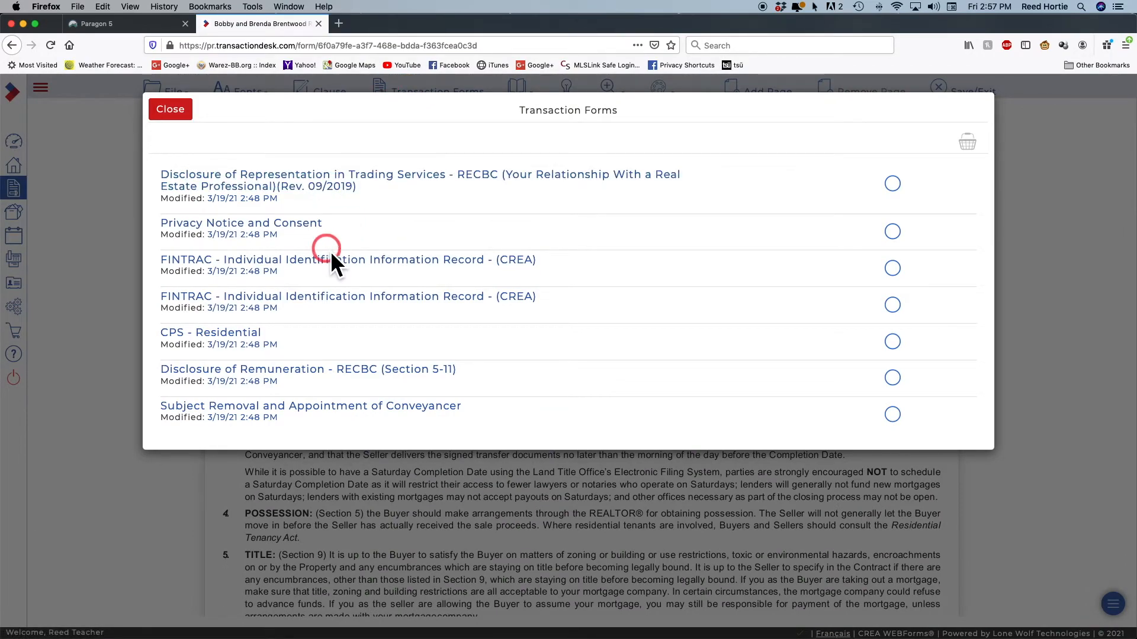
pyautogui.scroll(-1, 341, 323)
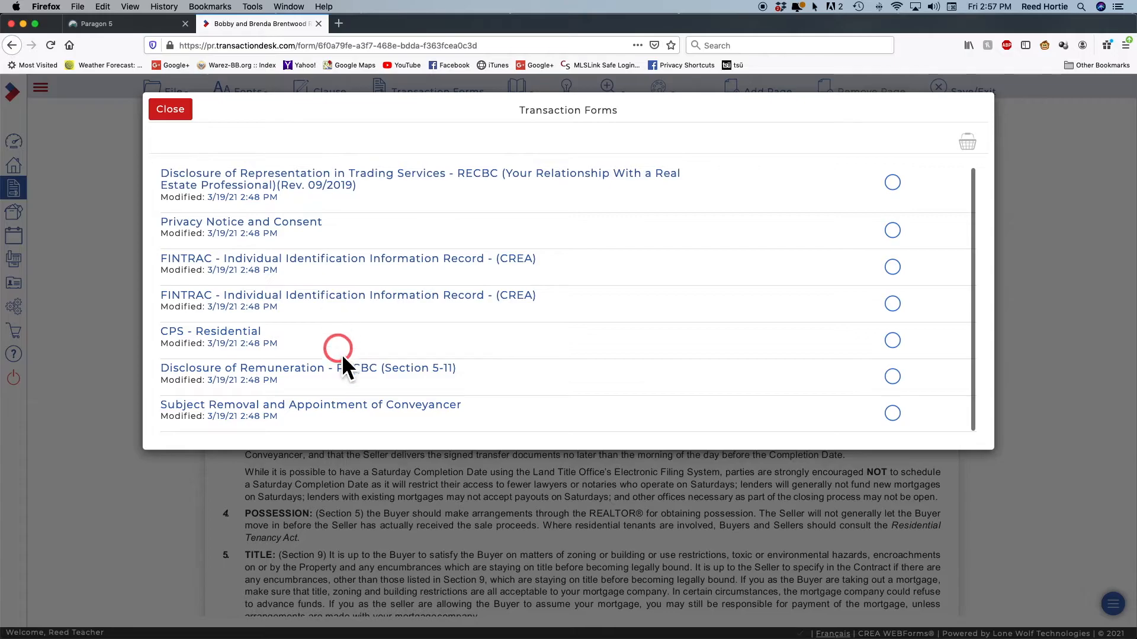
pyautogui.click(320, 409)
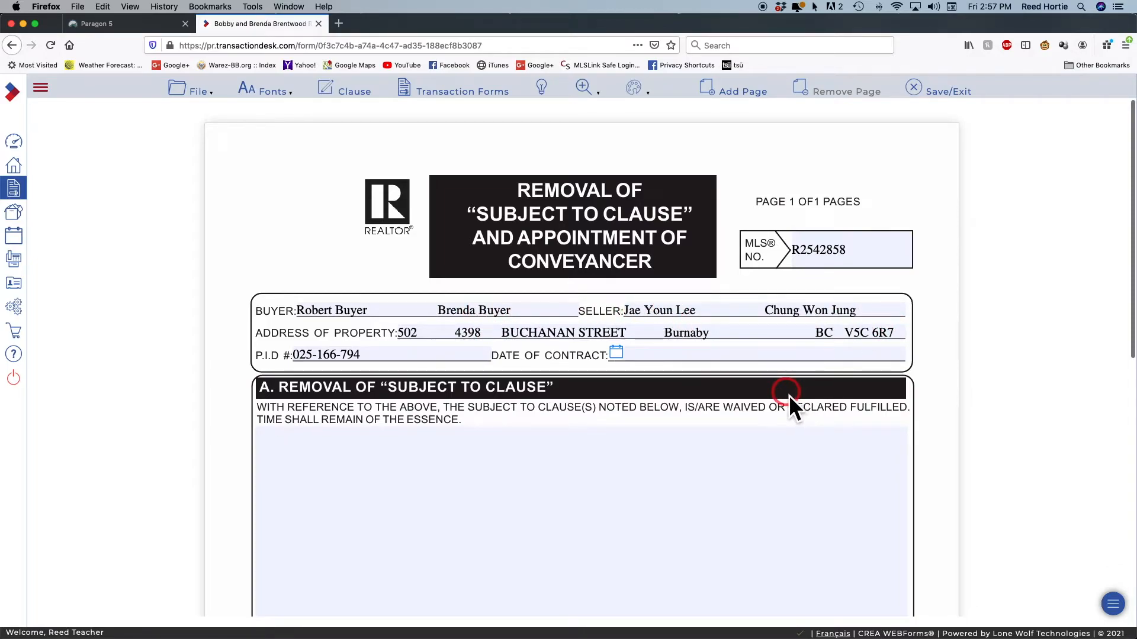
# Review the prefilled Subject Removal form, then save and exit it
pyautogui.scroll(-2, 759, 409)
pyautogui.scroll(-5, 760, 410)
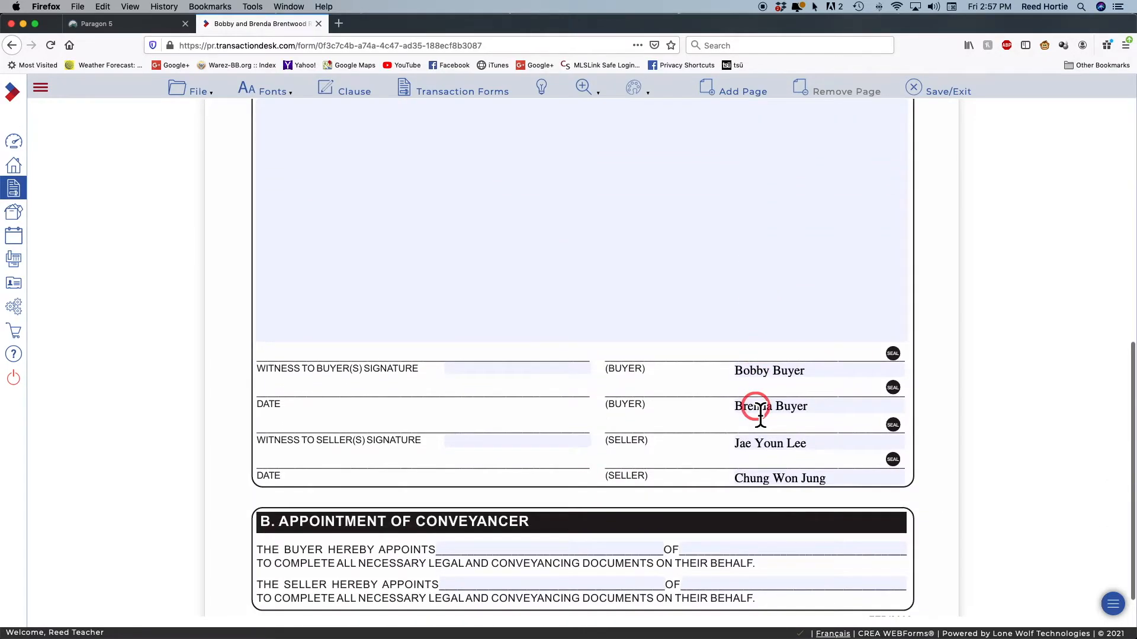
pyautogui.scroll(-1, 743, 408)
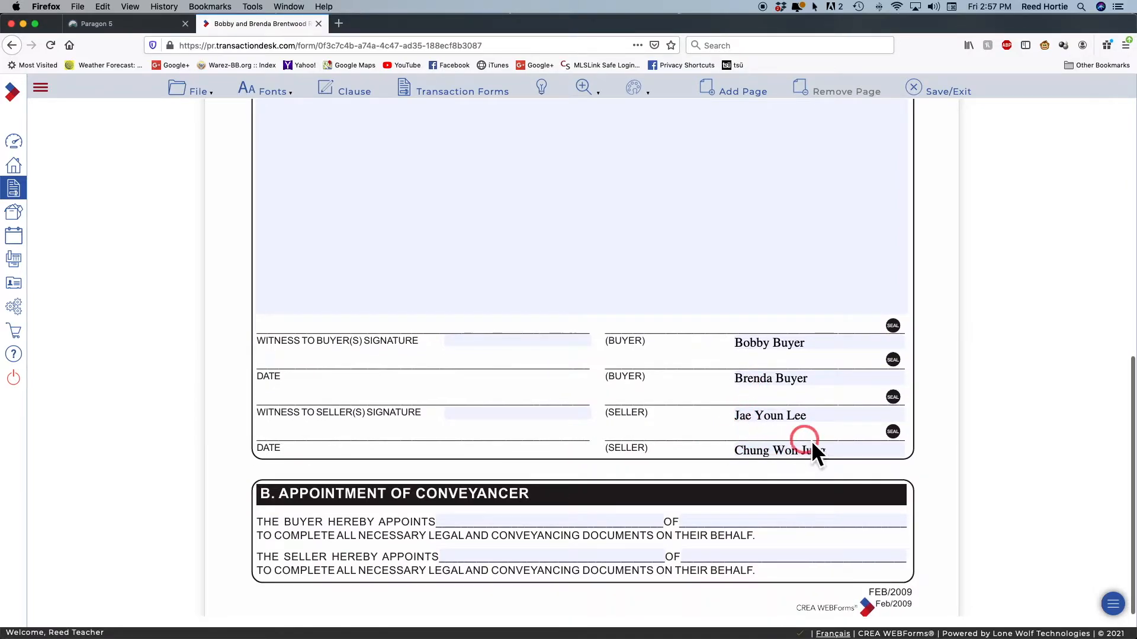
pyautogui.scroll(12, 663, 379)
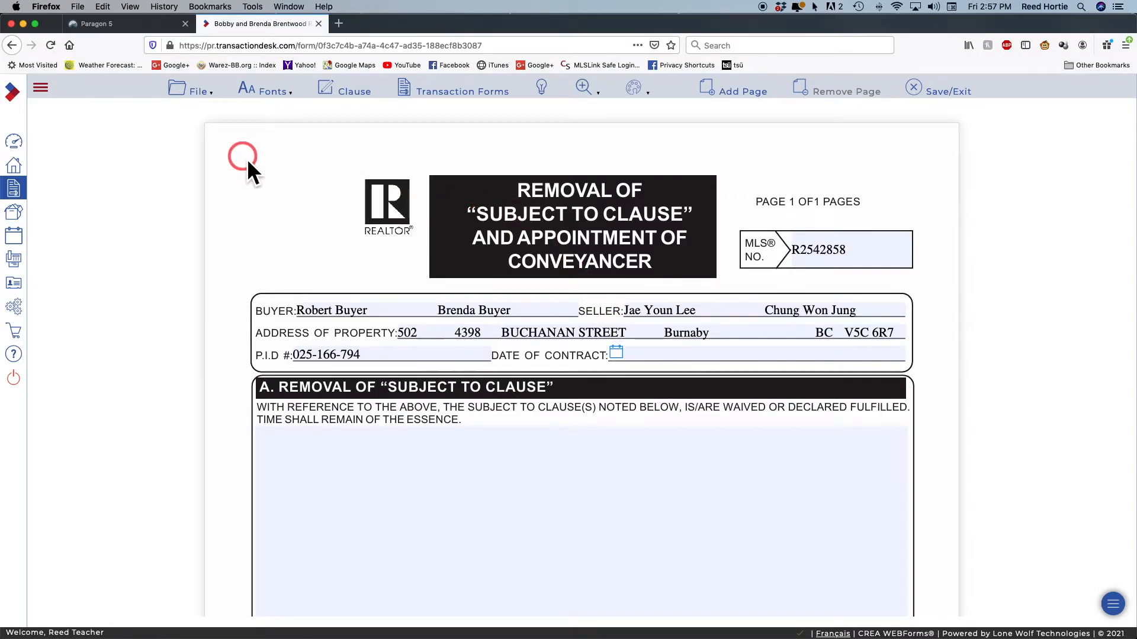
pyautogui.click(469, 94)
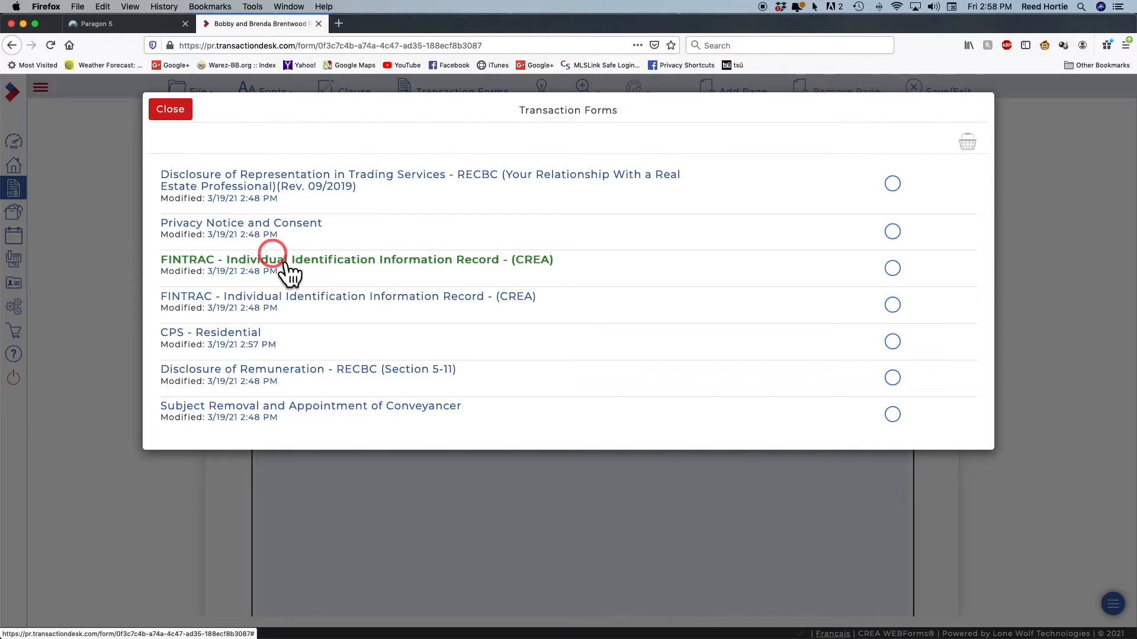
pyautogui.click(178, 116)
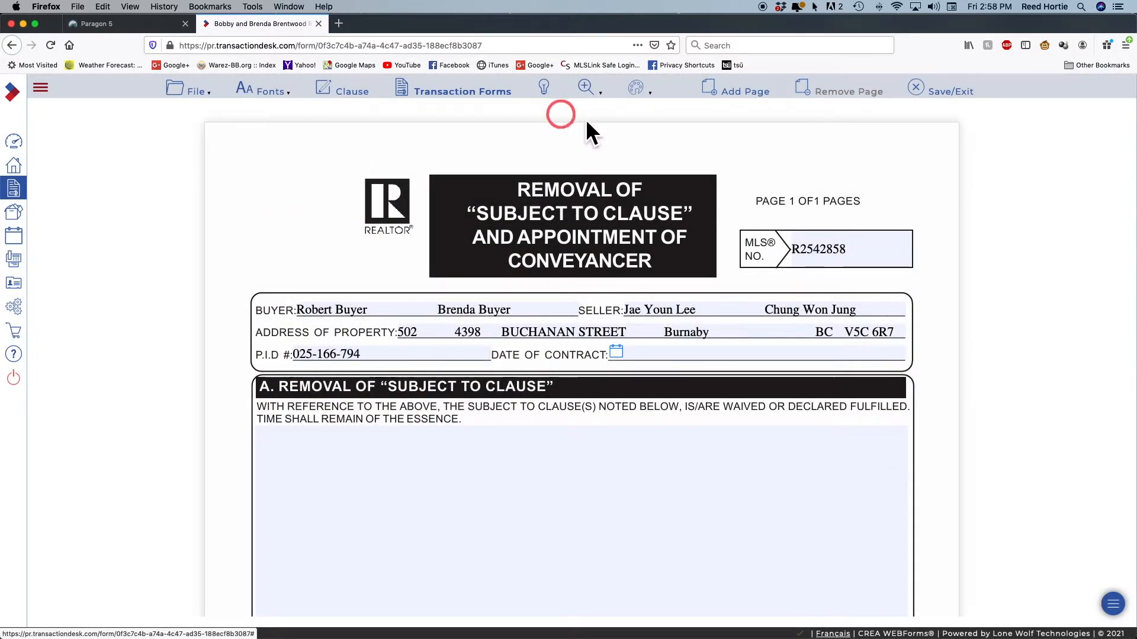
pyautogui.click(917, 88)
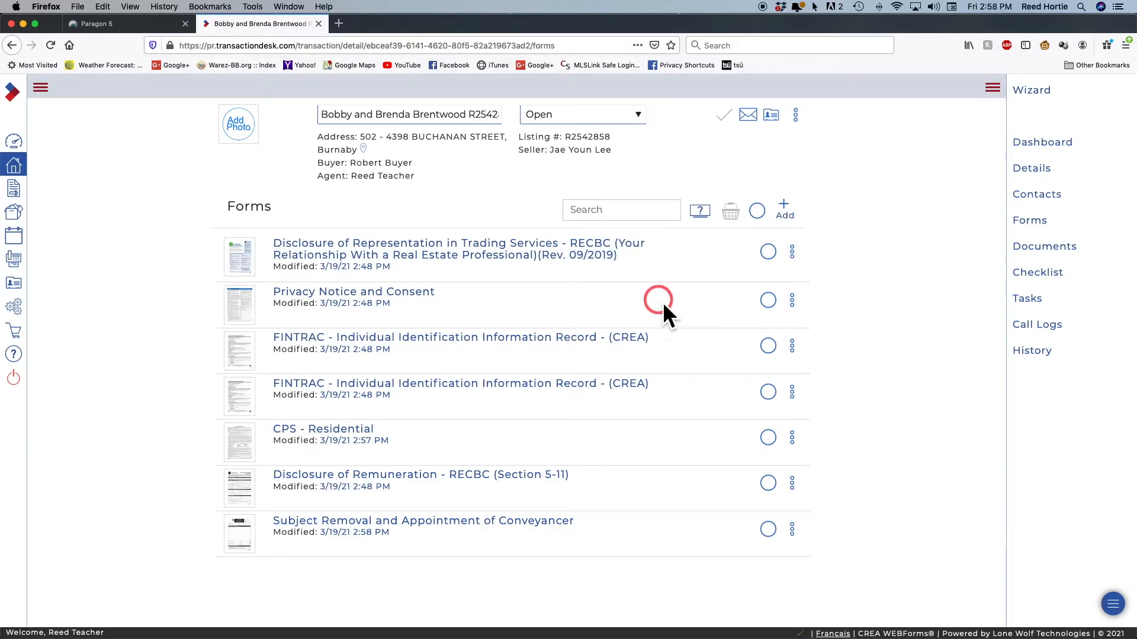
# Look at the first form's actions menu and dismiss it without choosing anything
pyautogui.click(792, 252)
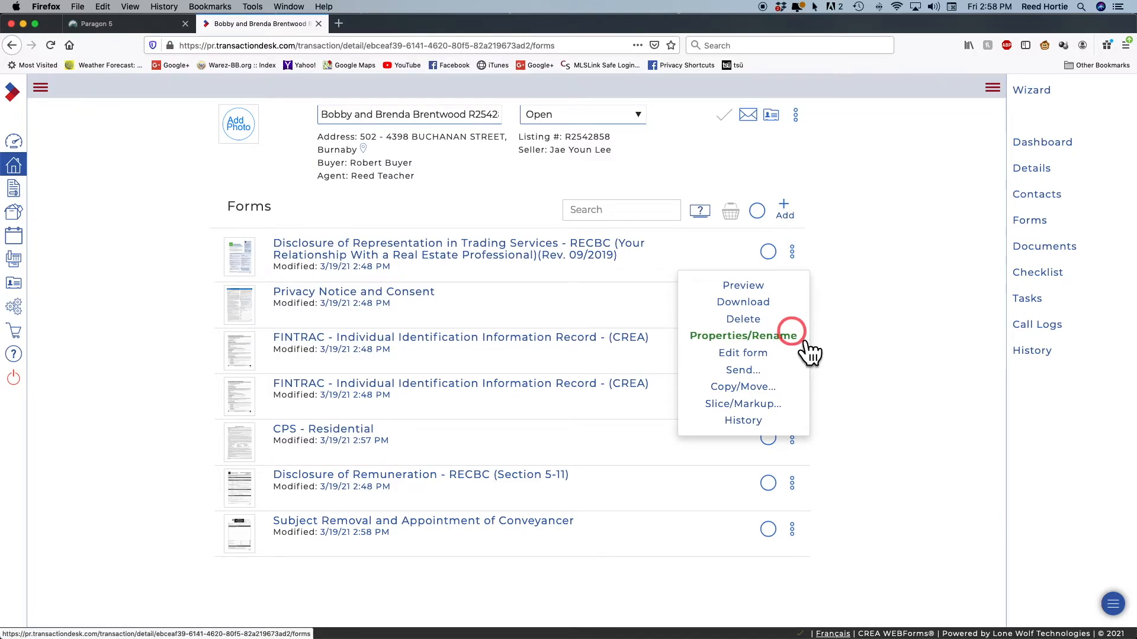
pyautogui.click(840, 341)
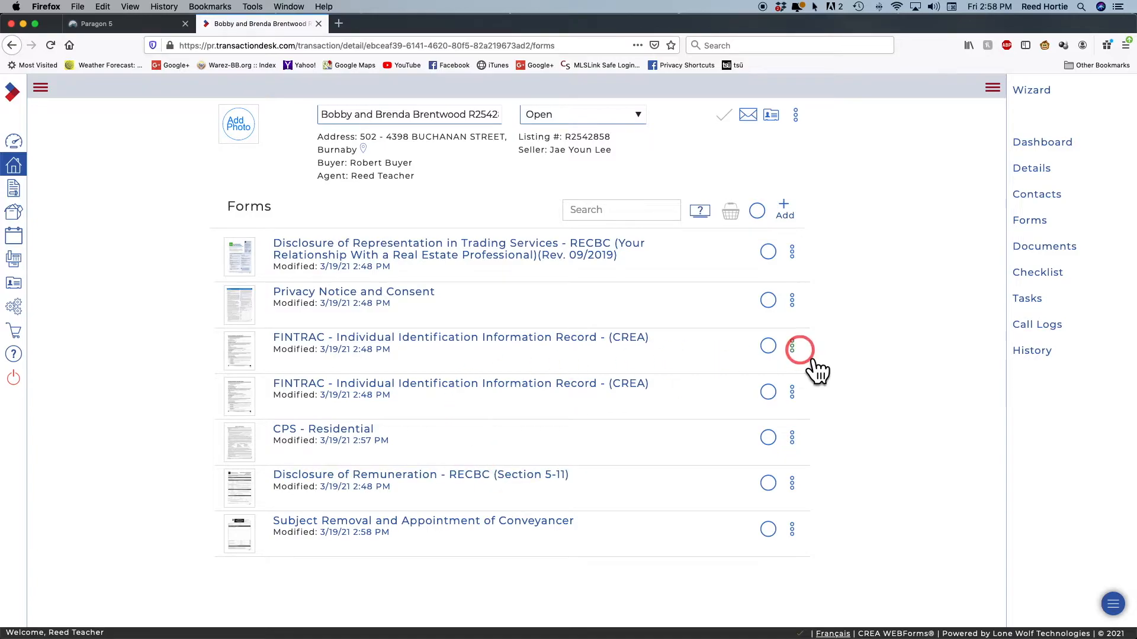
# Rename the first FINTRAC identification form, replacing its generic wording with the first buyer's name
pyautogui.click(792, 346)
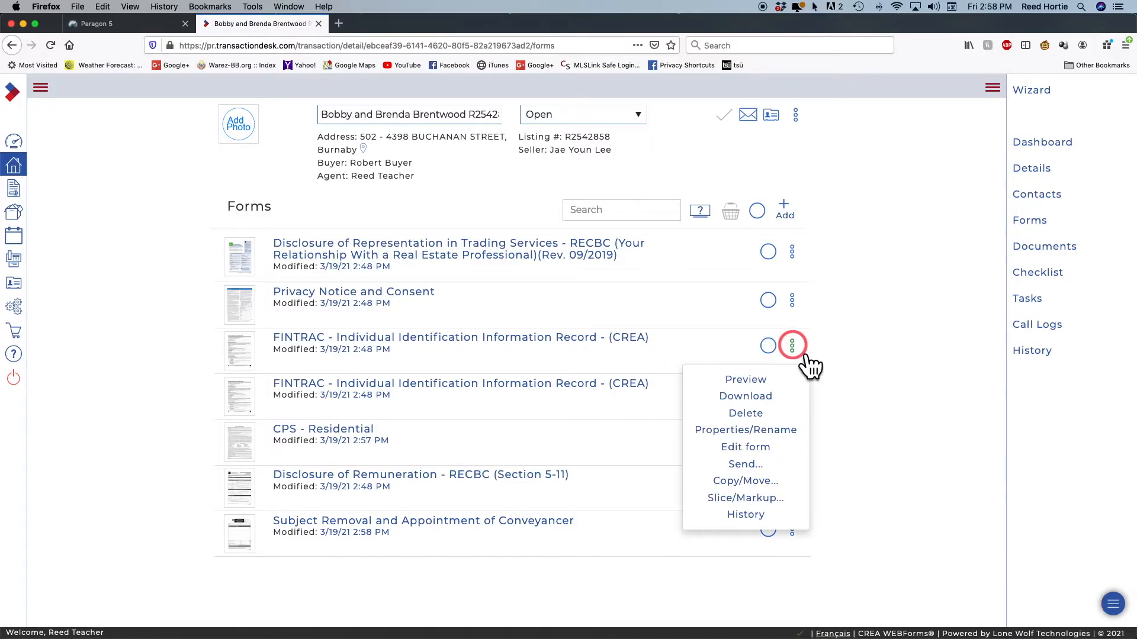
pyautogui.click(780, 431)
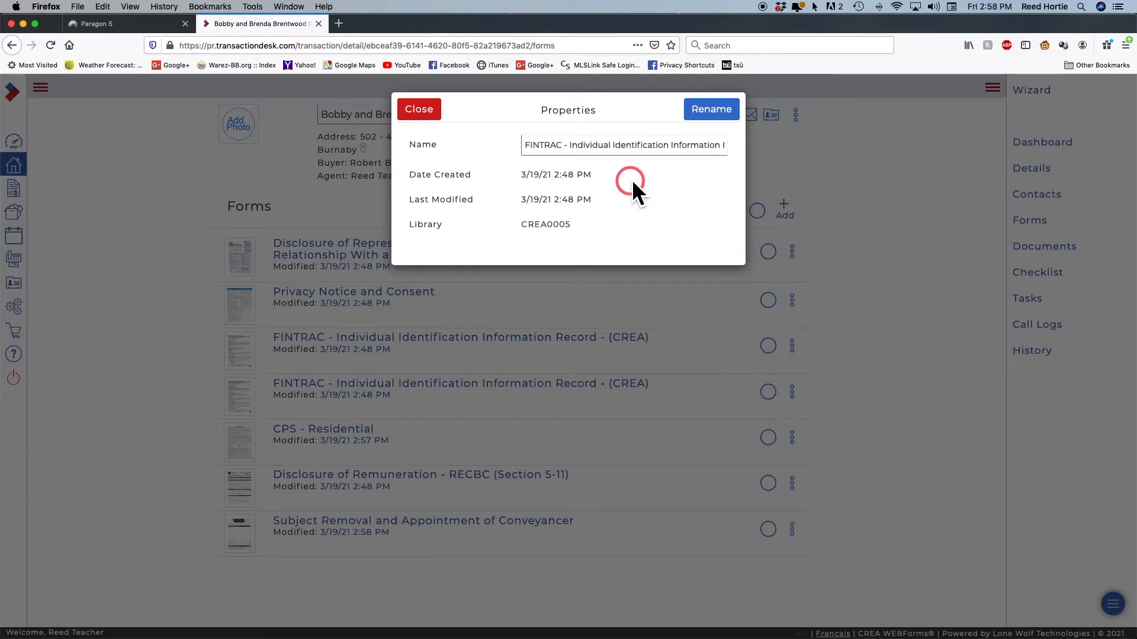
pyautogui.moveTo(574, 152); pyautogui.dragTo(765, 160)
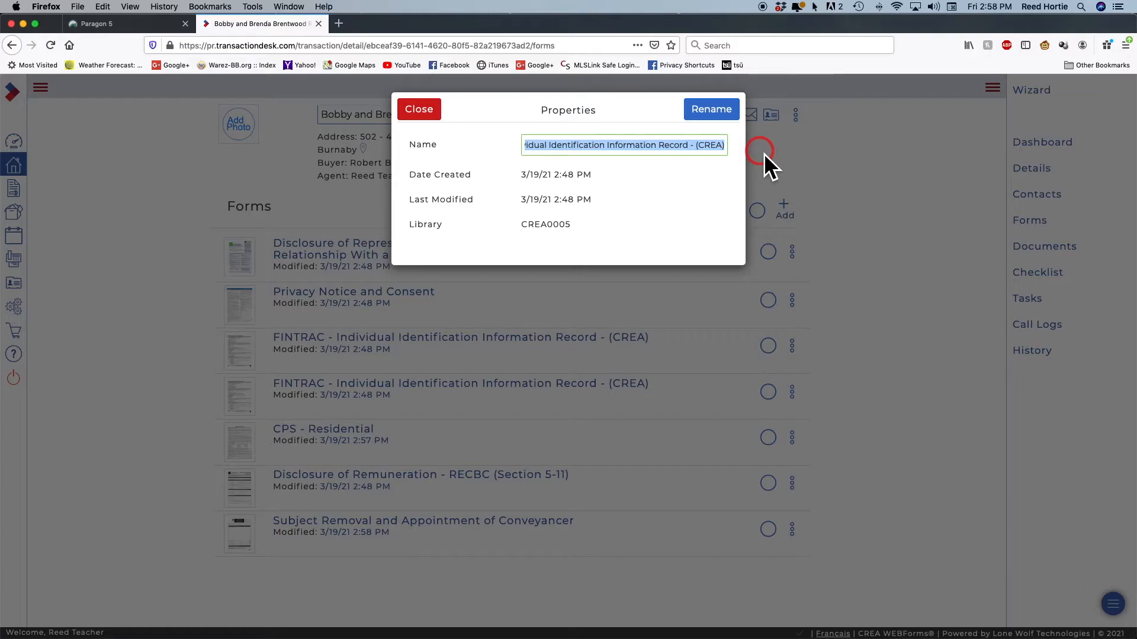
pyautogui.write('Robert')
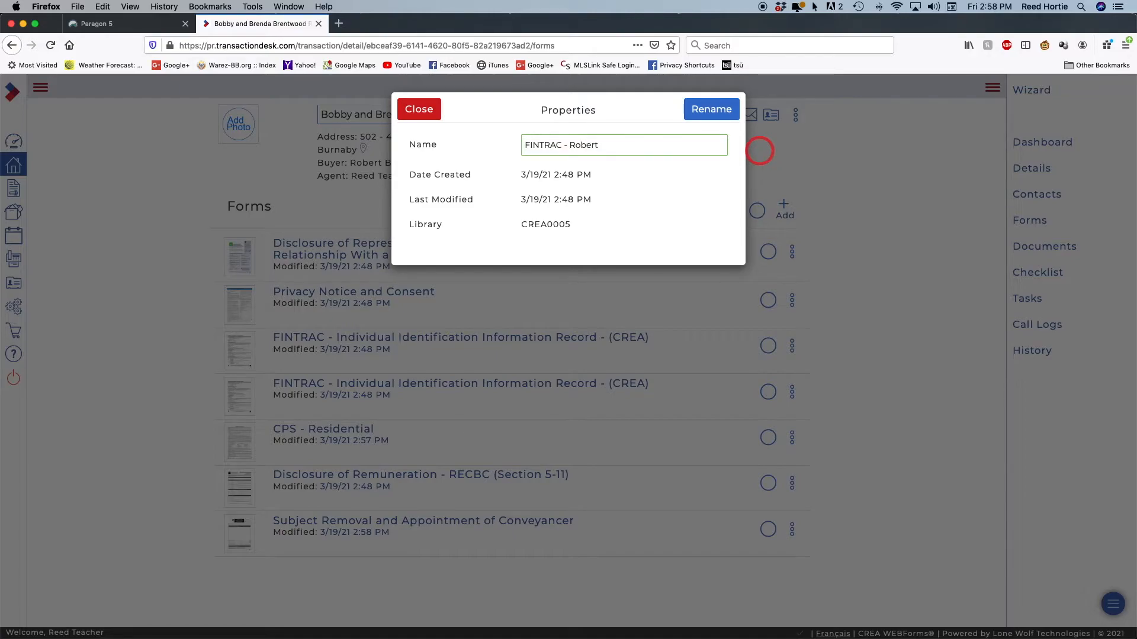
pyautogui.write(' Buy')
pyautogui.click(707, 109)
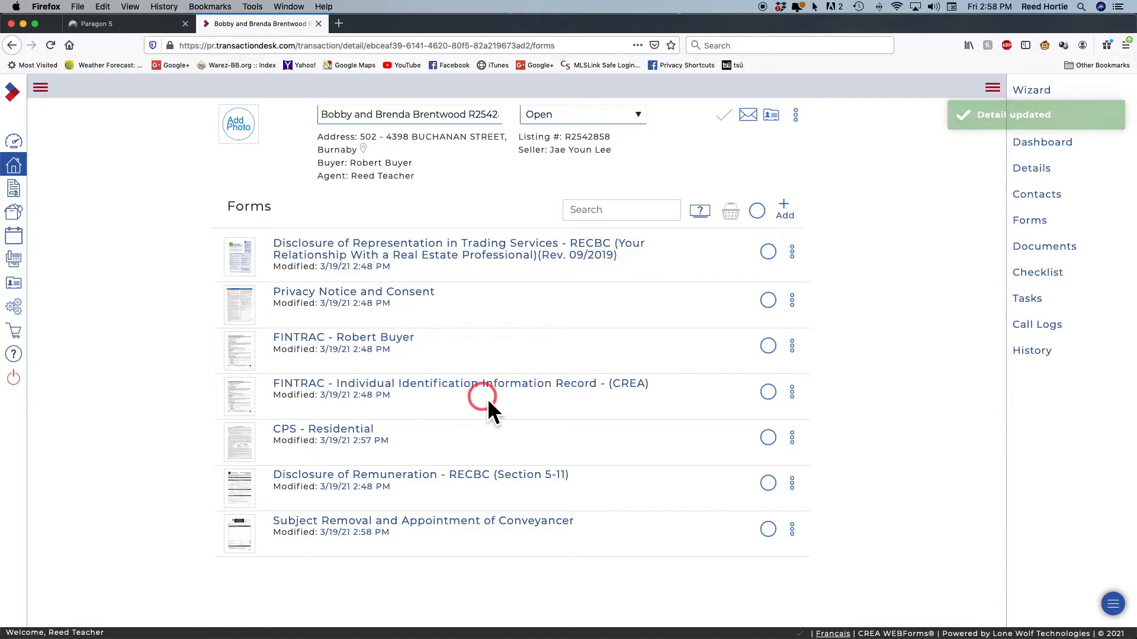
# Rename the second FINTRAC form, replacing 'Individual' onward with the second buyer's name
pyautogui.click(793, 392)
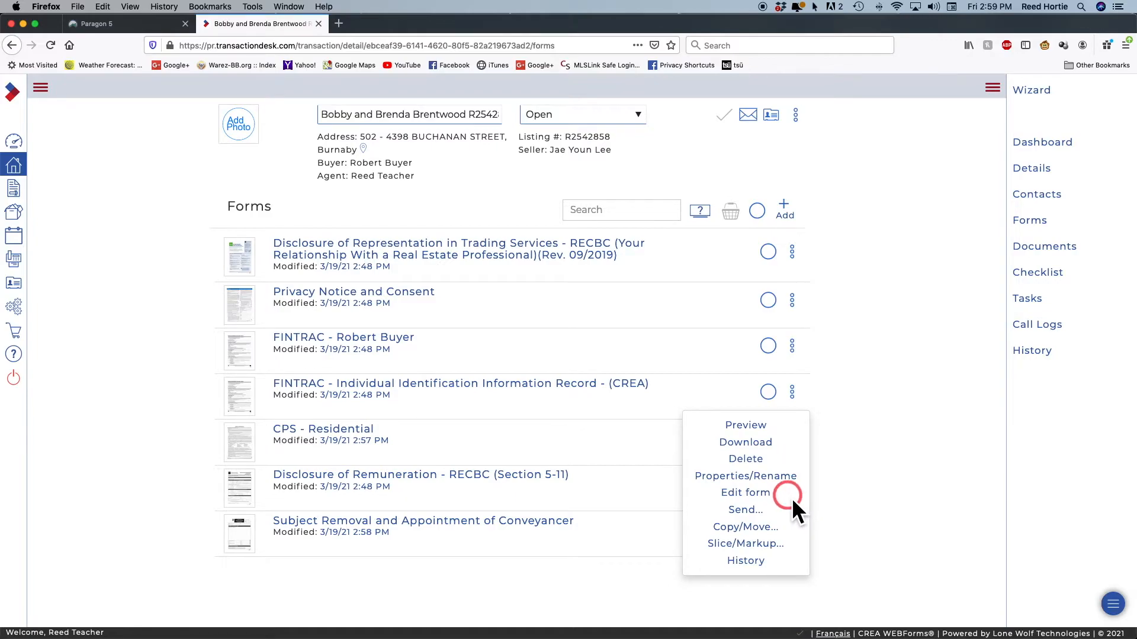
pyautogui.click(780, 477)
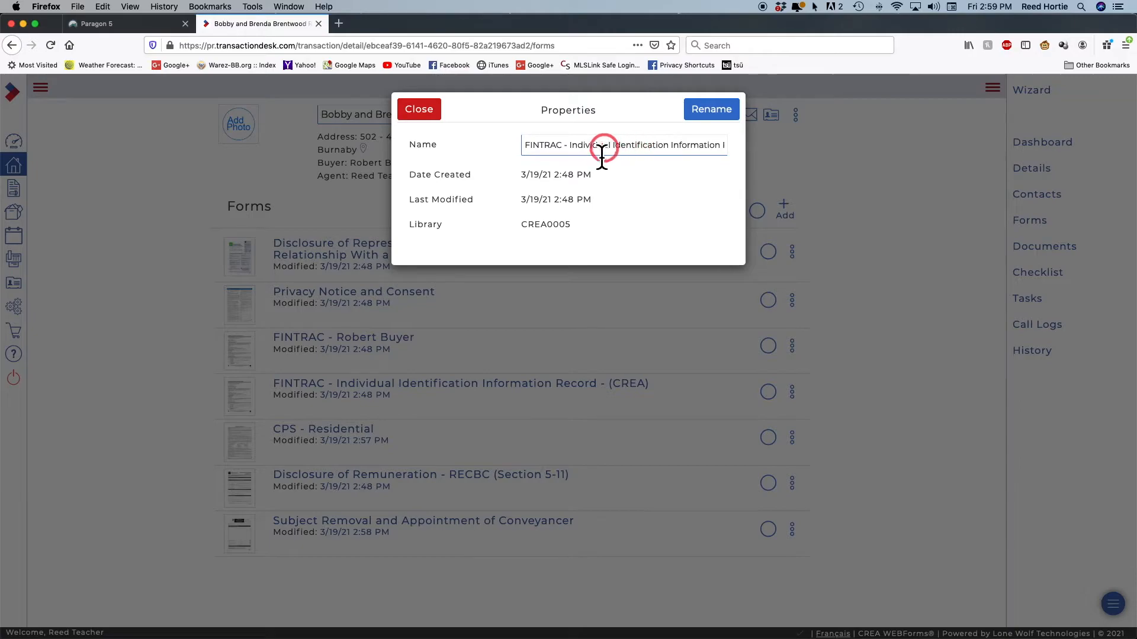
pyautogui.doubleClick(589, 148)
pyautogui.moveTo(635, 158); pyautogui.dragTo(765, 165)
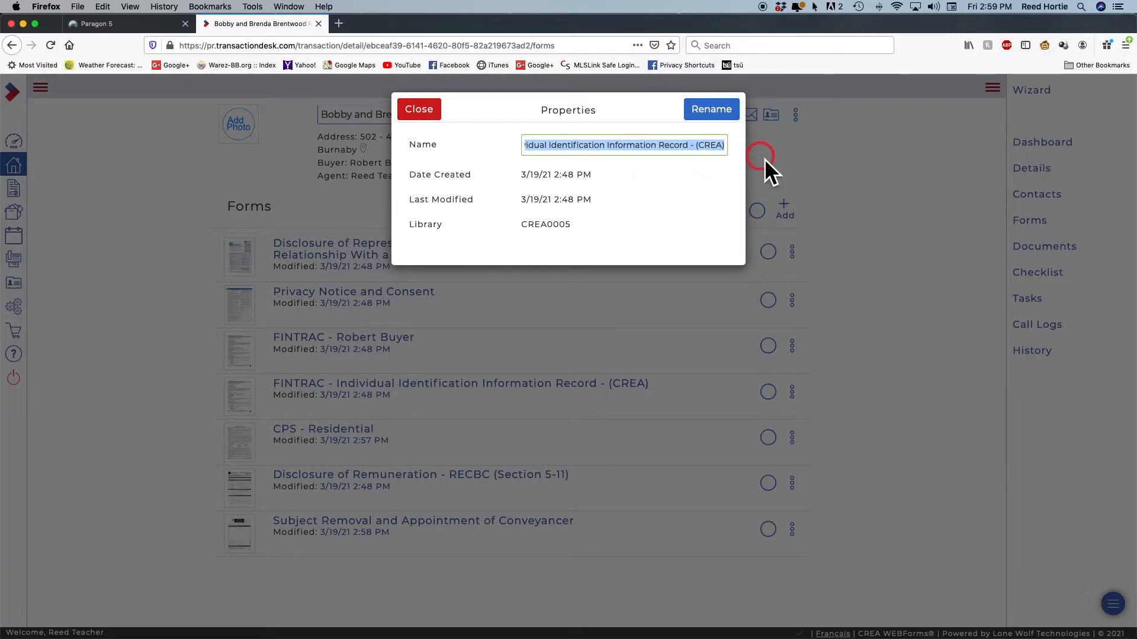
pyautogui.write('Brenda Buyer')
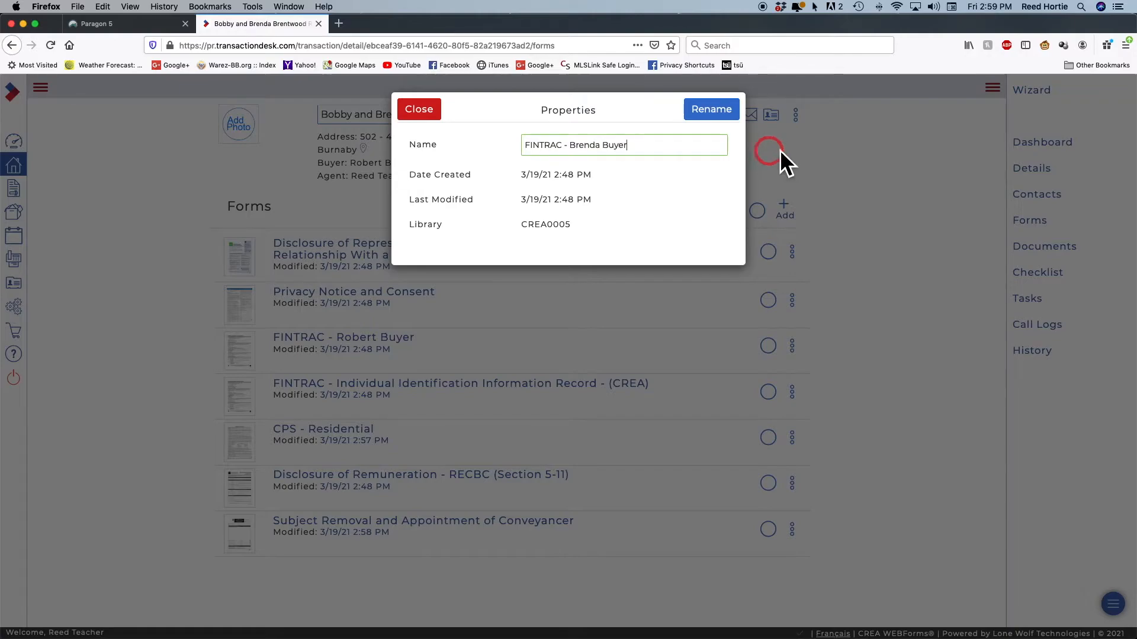
pyautogui.click(712, 114)
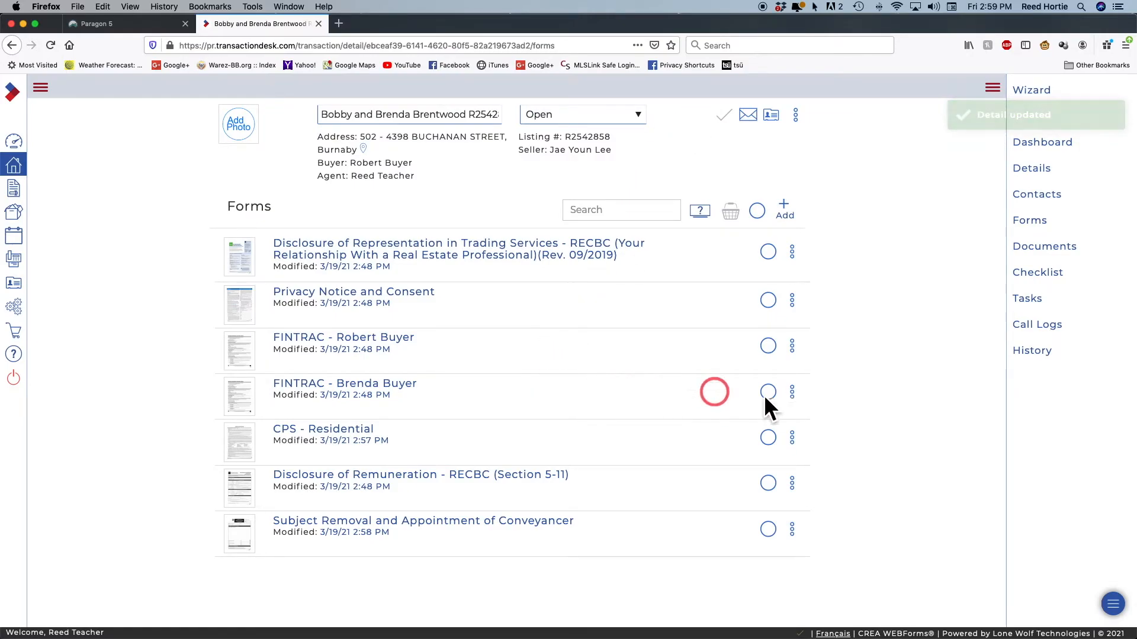
# Check the renamed FINTRAC form's actions, try some form selections, then clear the selection
pyautogui.click(792, 390)
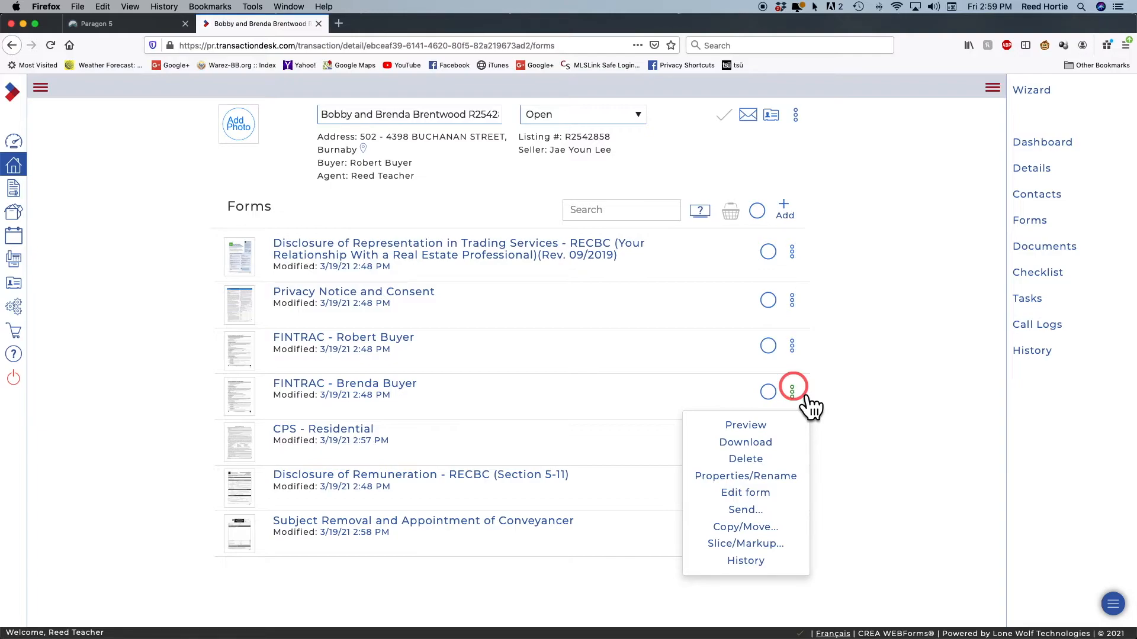
pyautogui.click(836, 389)
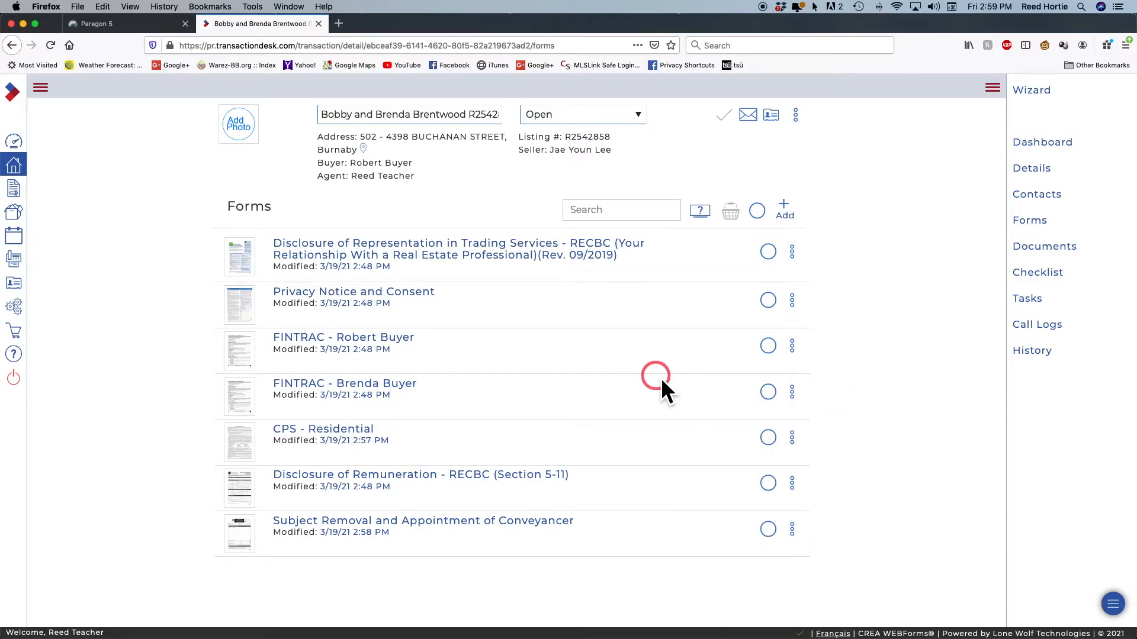
pyautogui.click(631, 227)
pyautogui.click(769, 255)
pyautogui.click(767, 300)
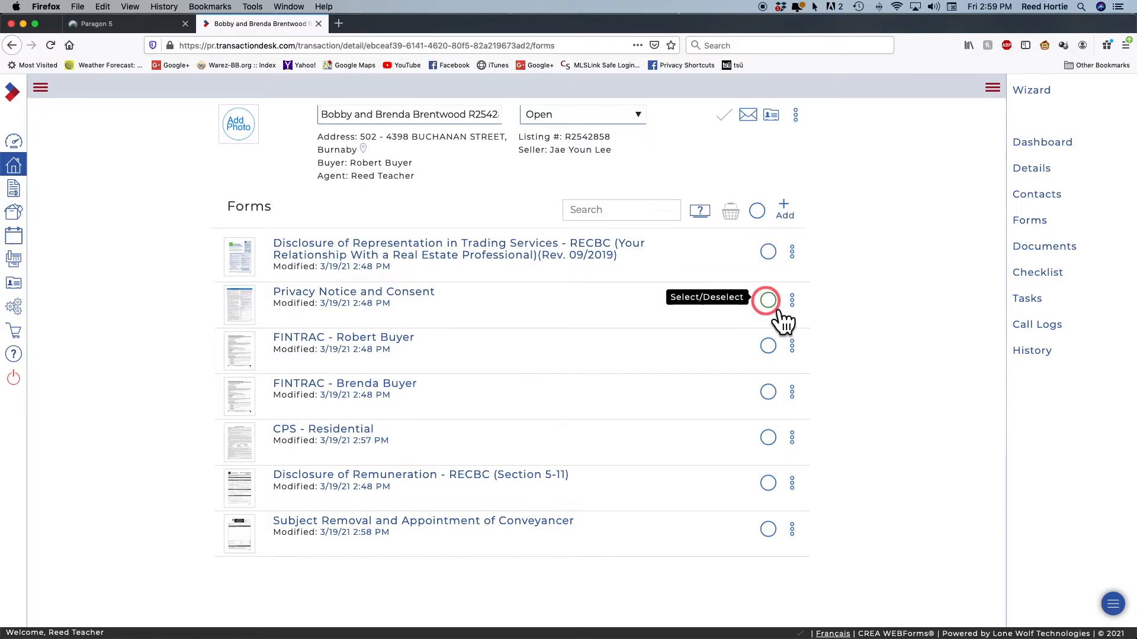
pyautogui.click(768, 253)
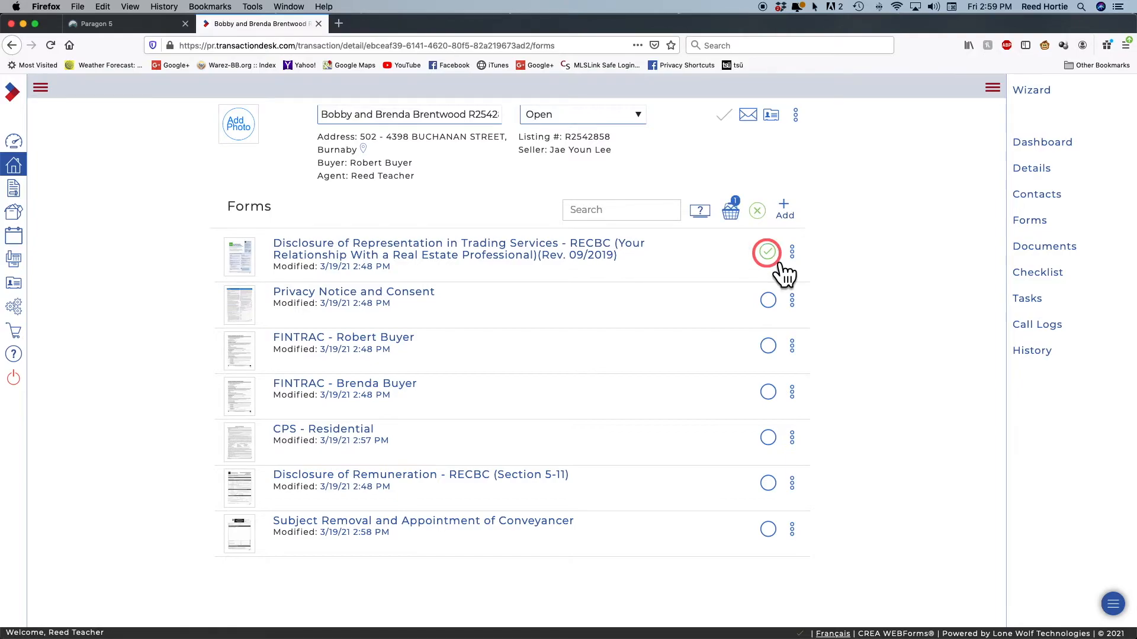
pyautogui.click(758, 210)
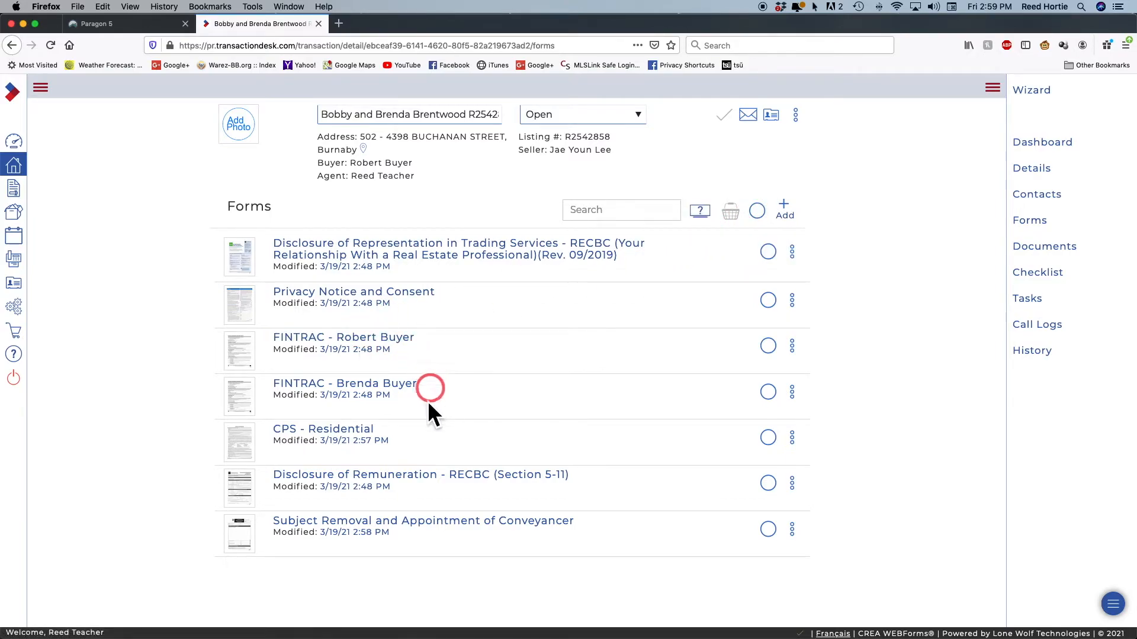
# Tick CPS - Residential, Privacy Notice and Consent, and Disclosure of Representation
pyautogui.click(769, 438)
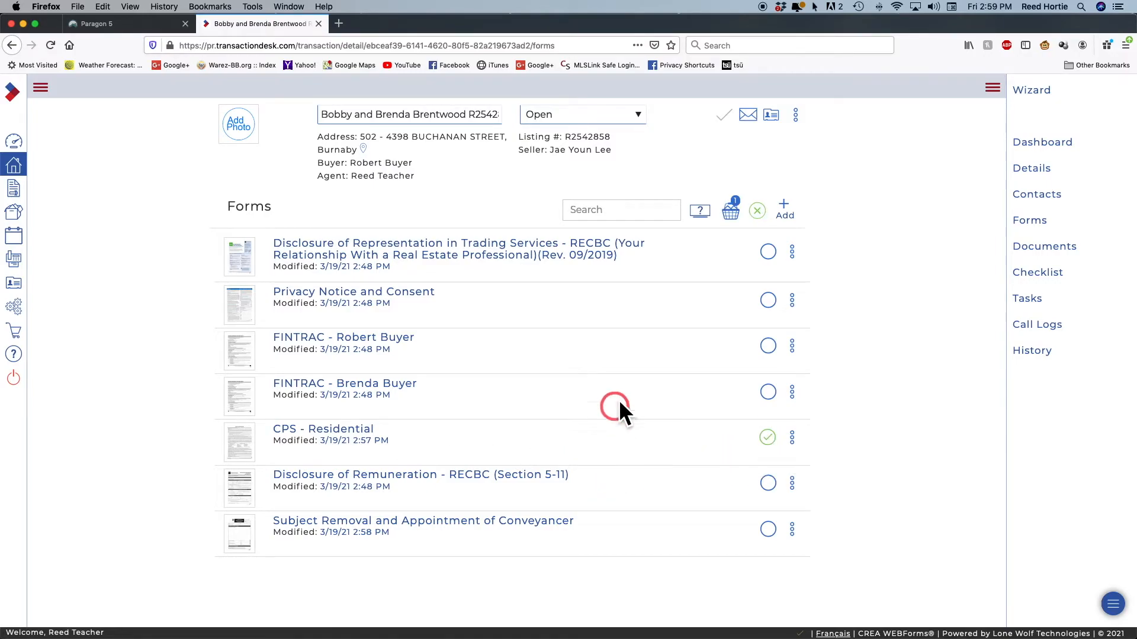
pyautogui.click(766, 302)
pyautogui.click(767, 252)
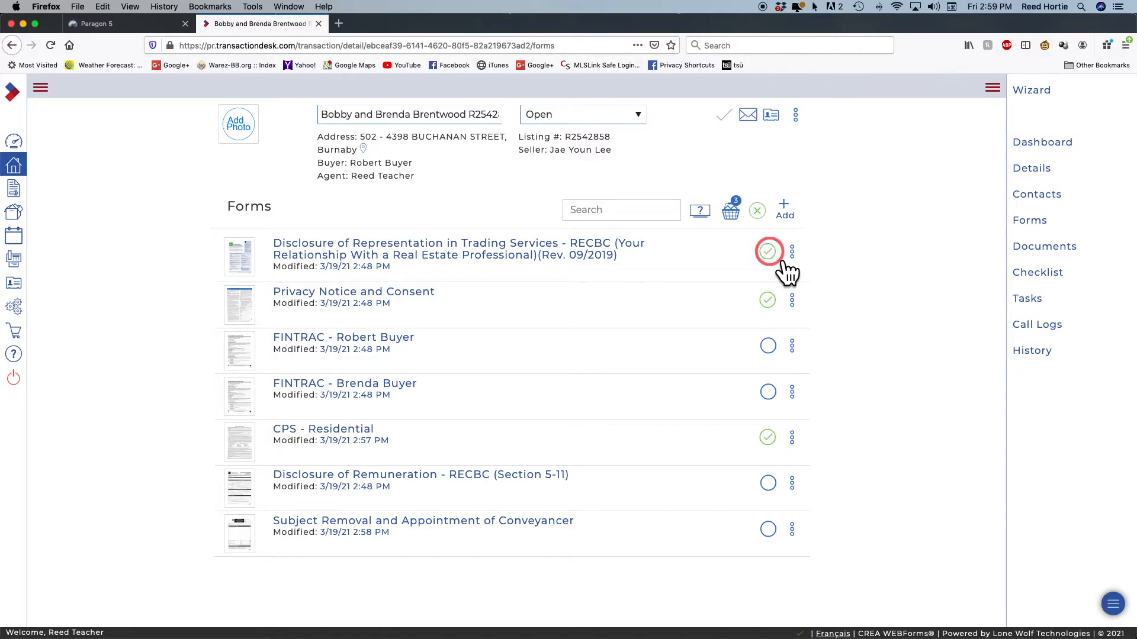
# Start an email of the three basket forms with Privacy Notice and Consent ordered before CPS - Residential
pyautogui.click(728, 211)
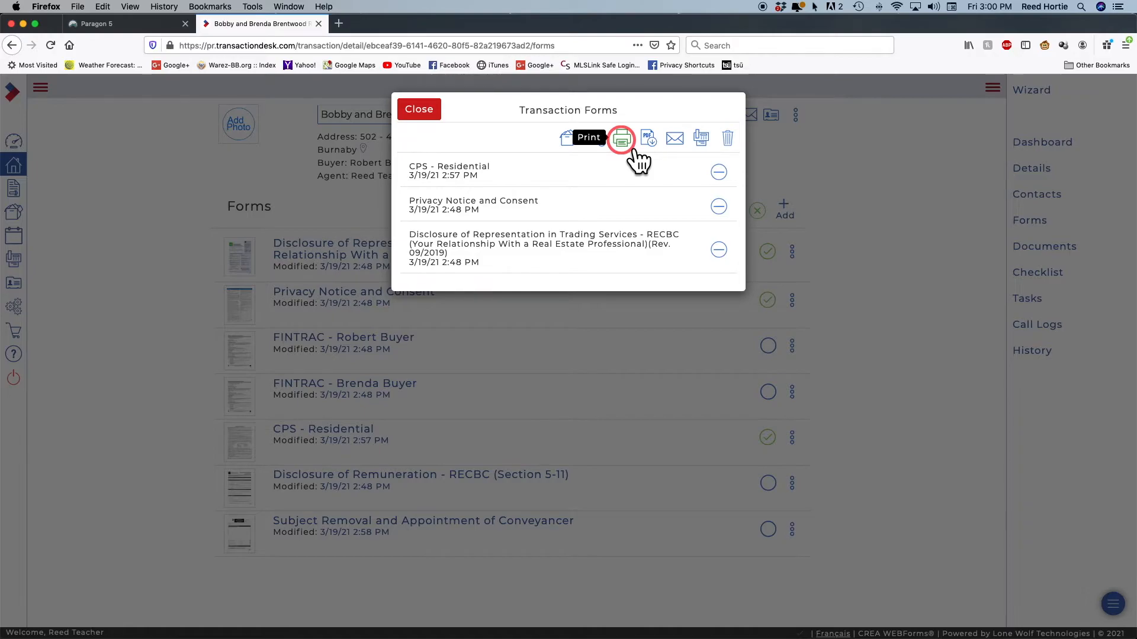
pyautogui.click(676, 140)
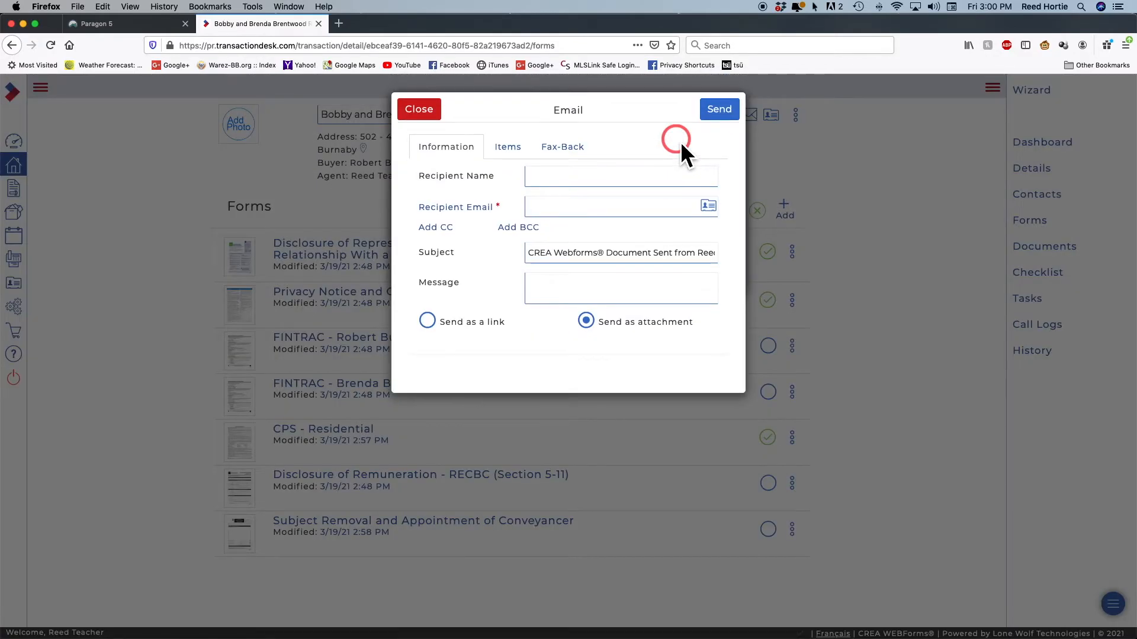
pyautogui.click(507, 148)
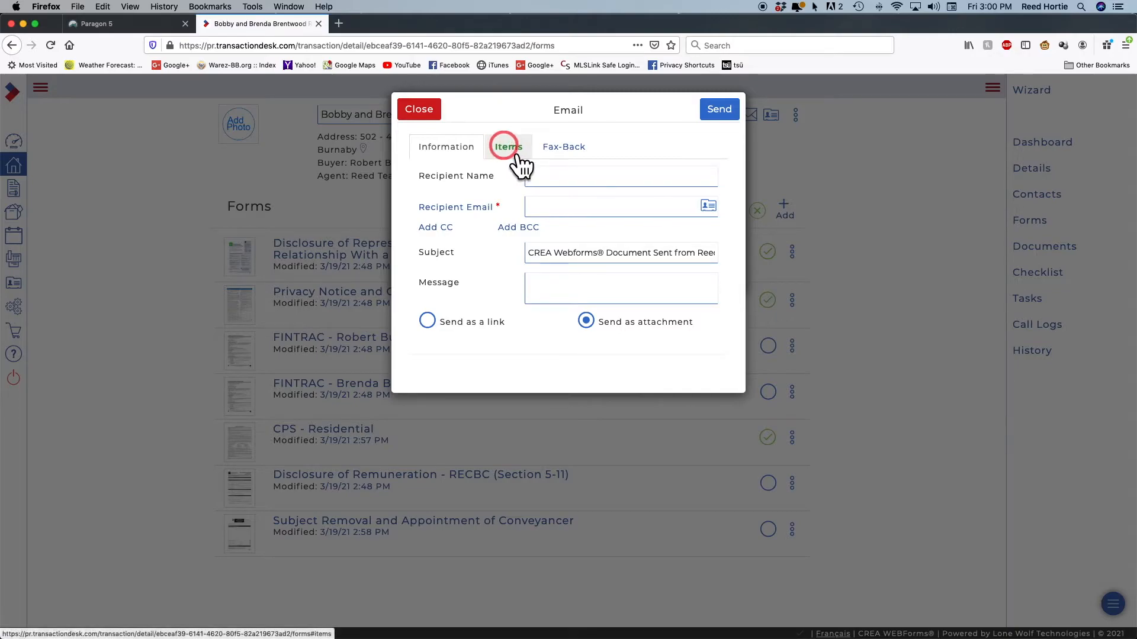
pyautogui.click(414, 201)
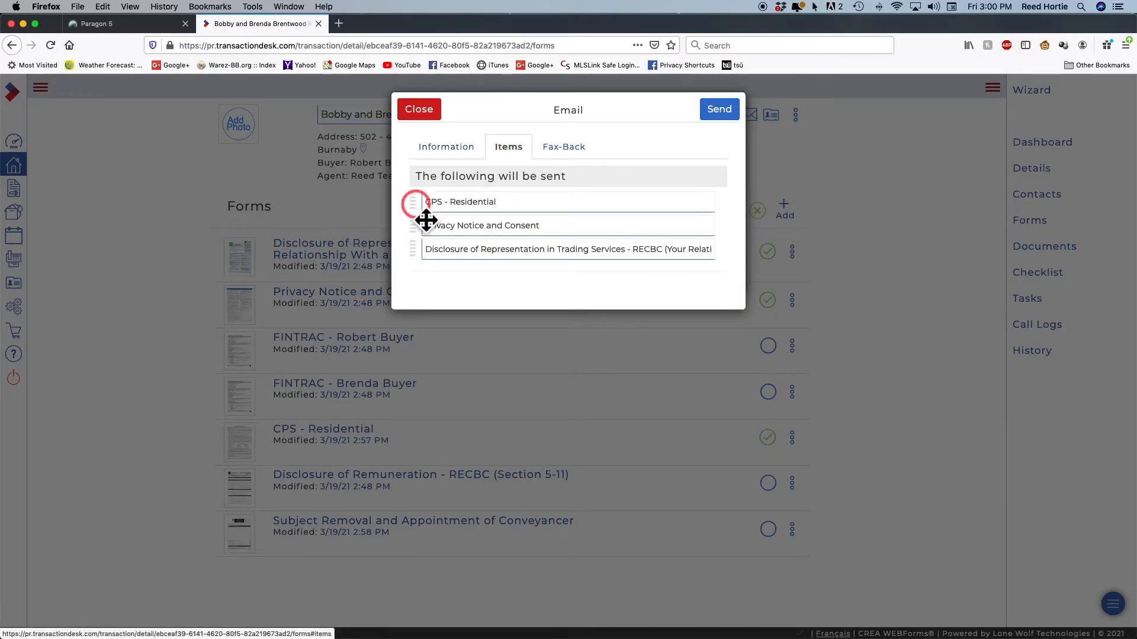
pyautogui.moveTo(427, 213); pyautogui.dragTo(424, 239)
pyautogui.click(465, 199)
pyautogui.click(456, 153)
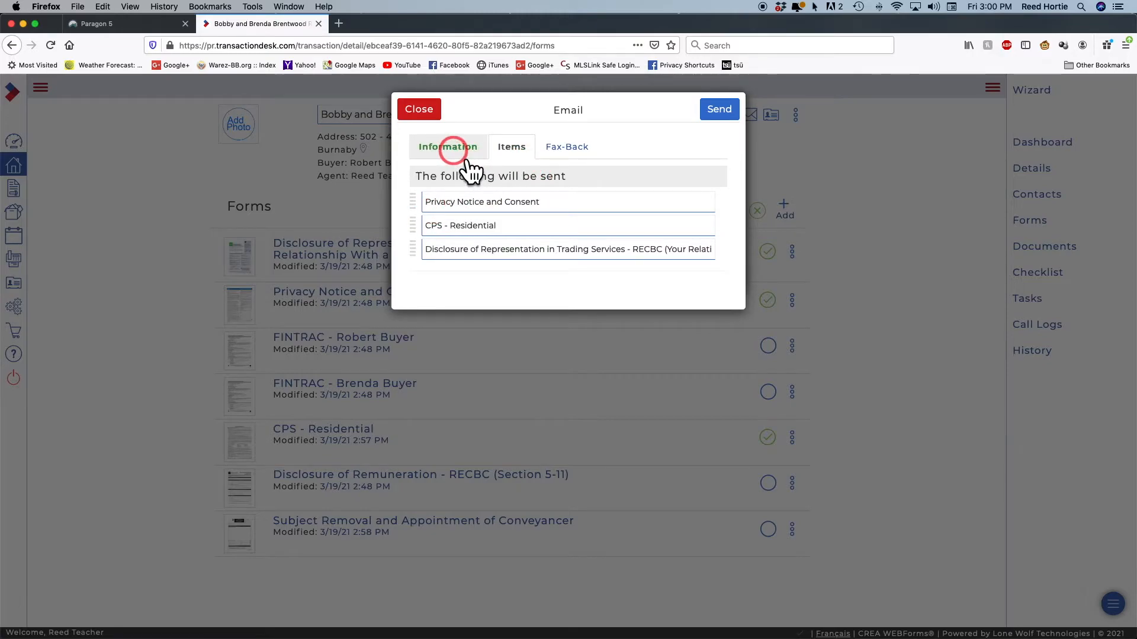
pyautogui.click(708, 206)
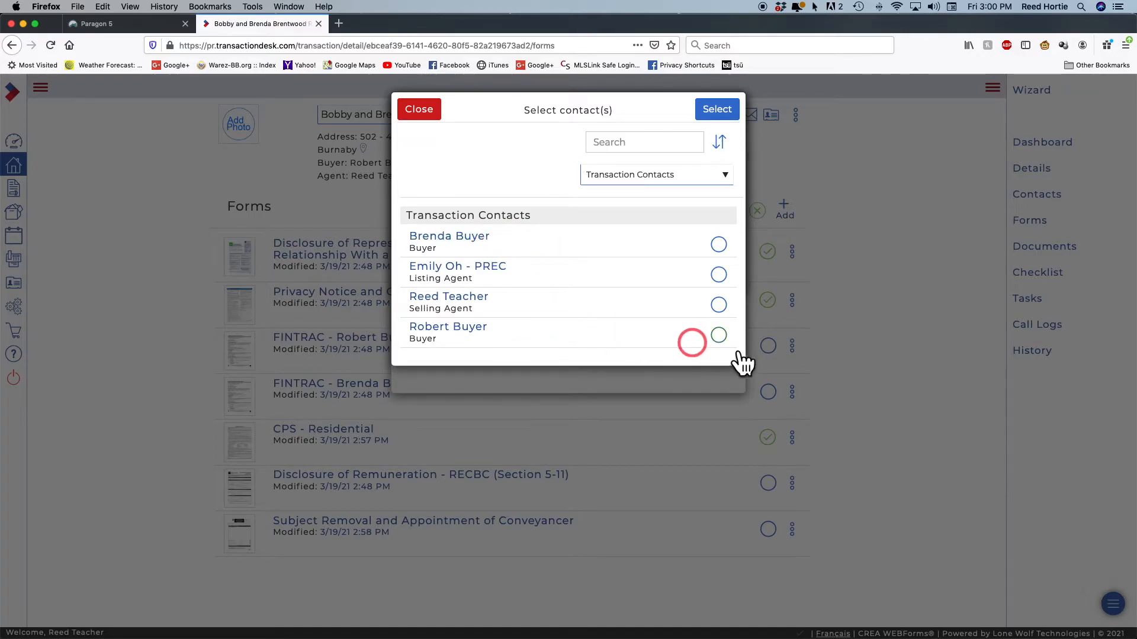
# Send the forms to the first buyer with the message 'Please print sign and return to', spelling corrected
pyautogui.click(719, 336)
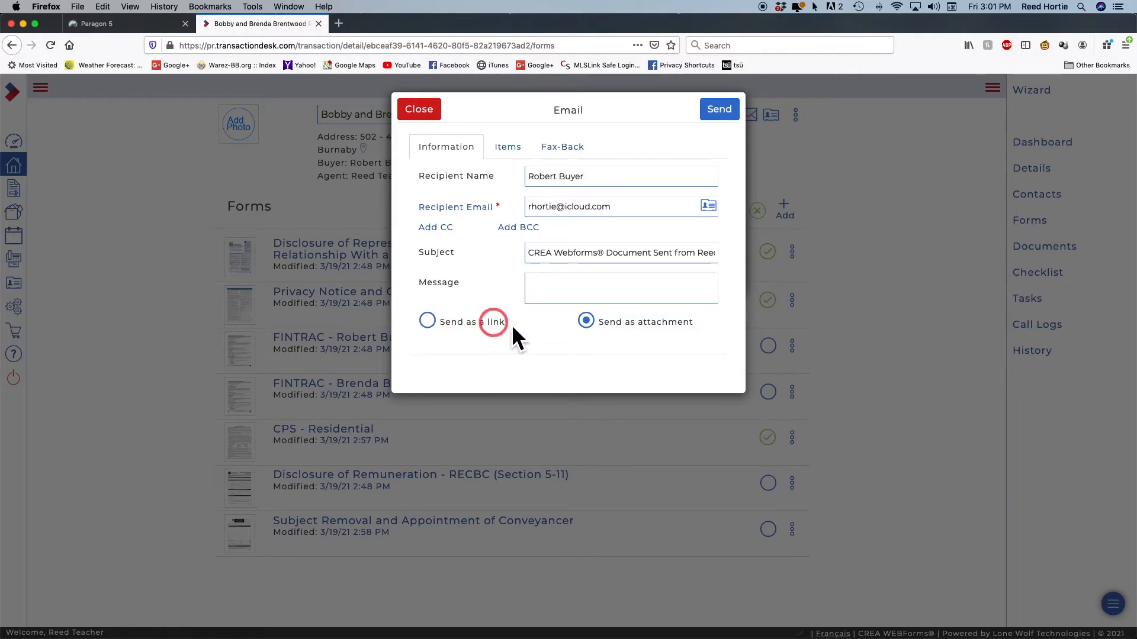
pyautogui.click(548, 285)
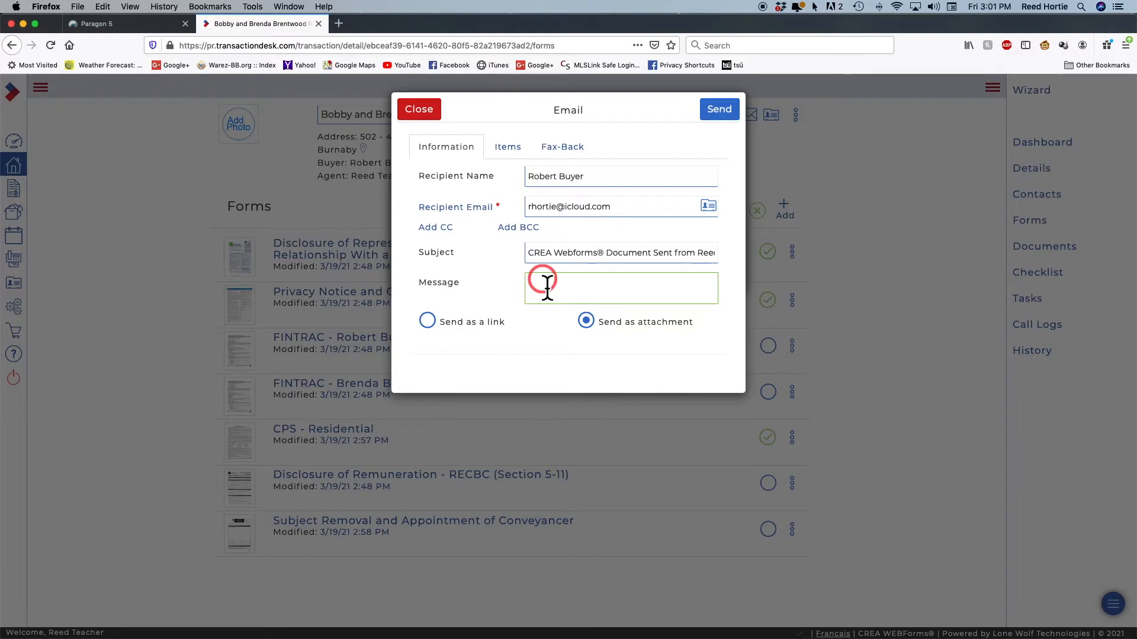
pyautogui.write('Bobby Pleasae print sign and return to me')
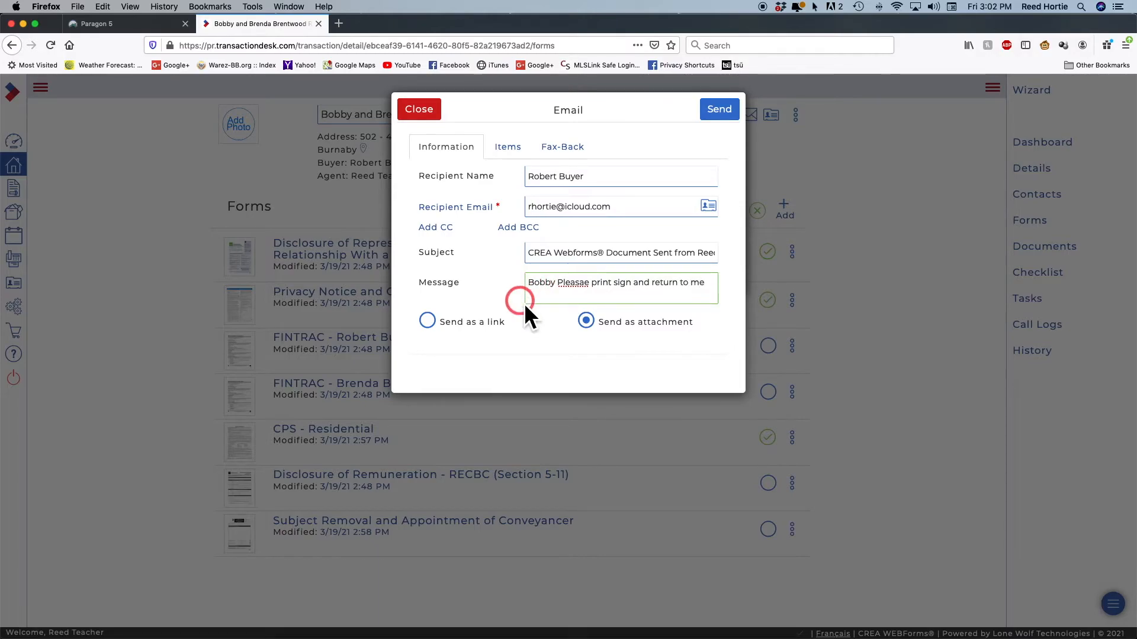
pyautogui.rightClick(578, 287)
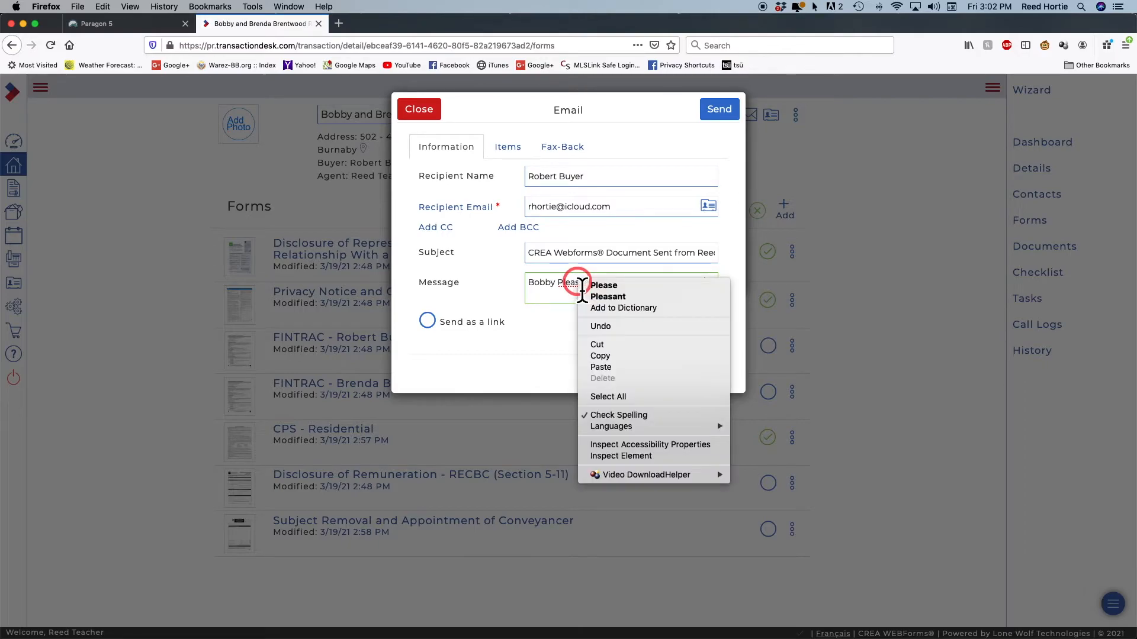
pyautogui.click(613, 291)
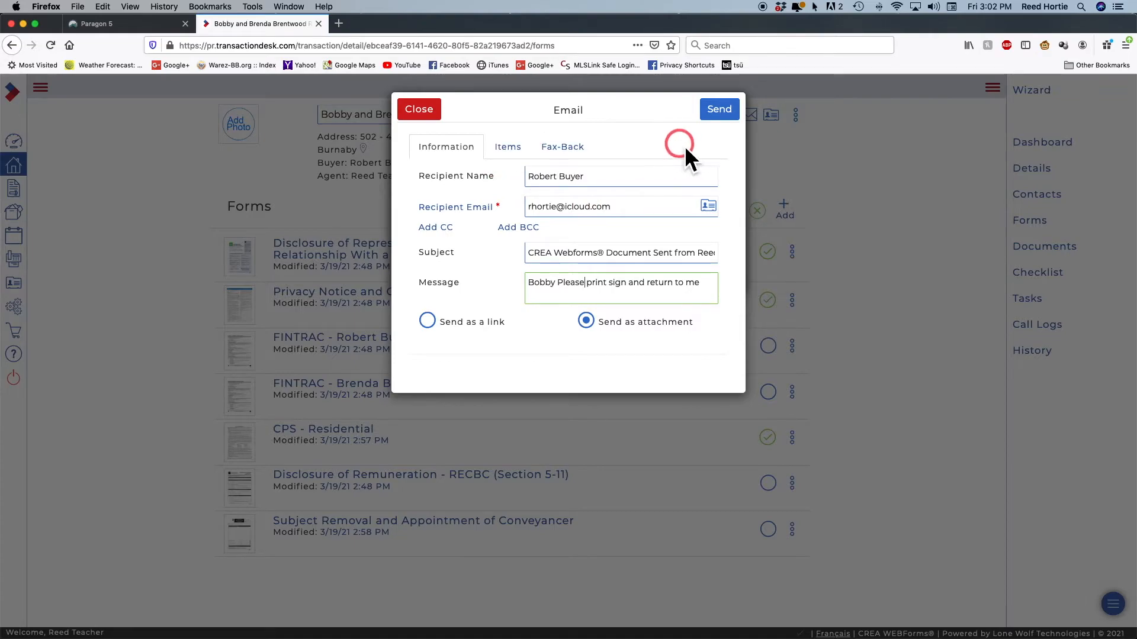
pyautogui.click(725, 111)
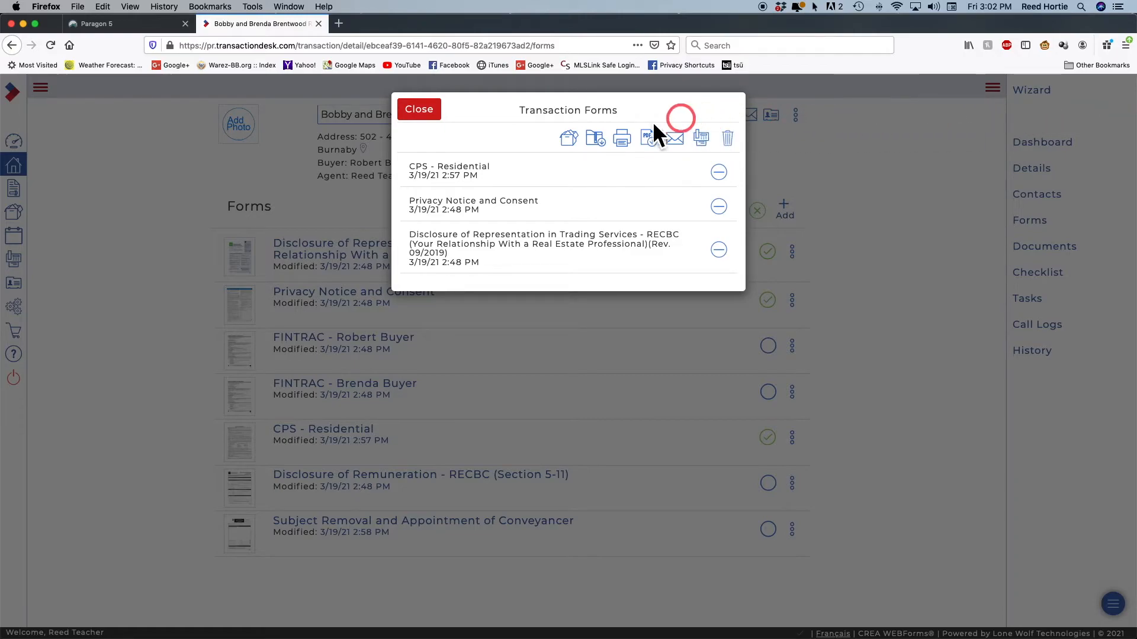
# Print the three basket forms to PDF with CPS - Residential moved down the order
pyautogui.click(432, 120)
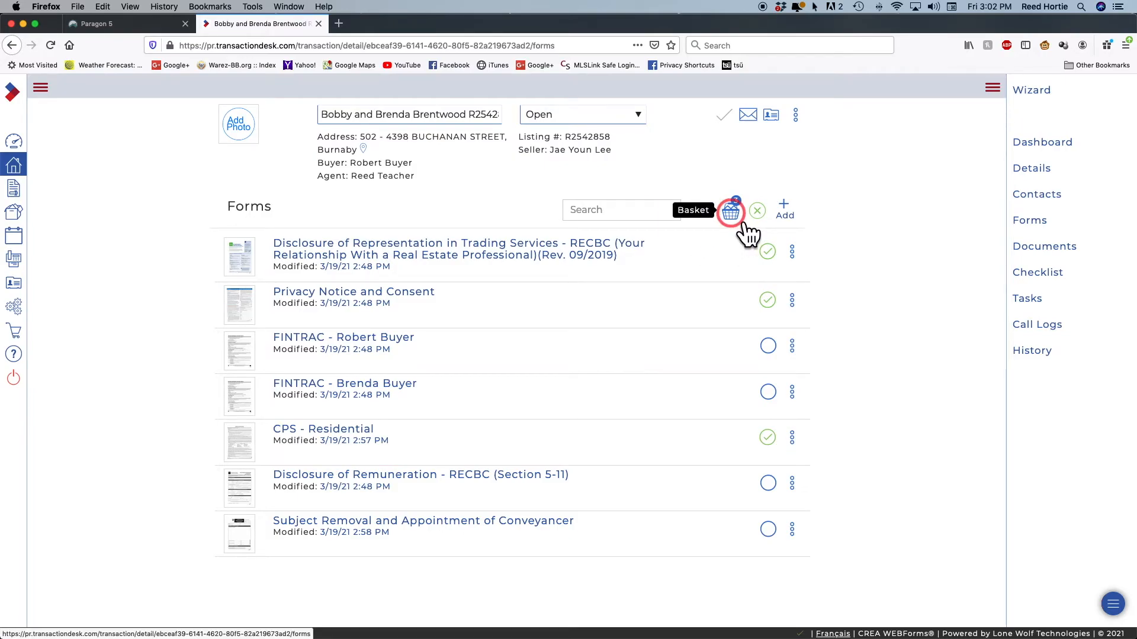
pyautogui.click(736, 204)
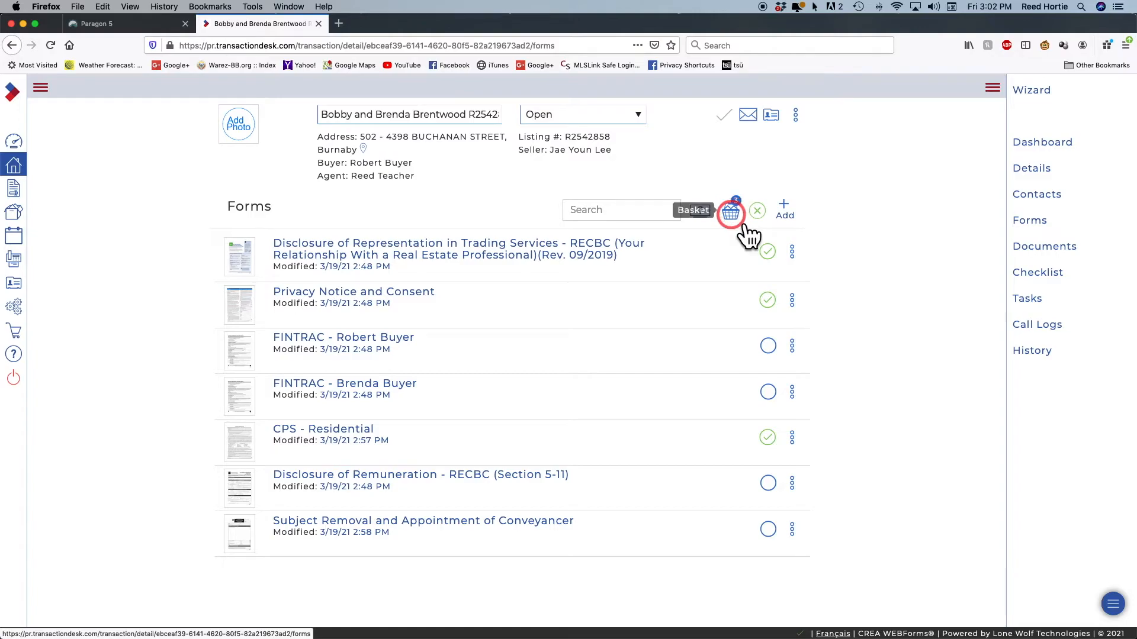
pyautogui.click(732, 213)
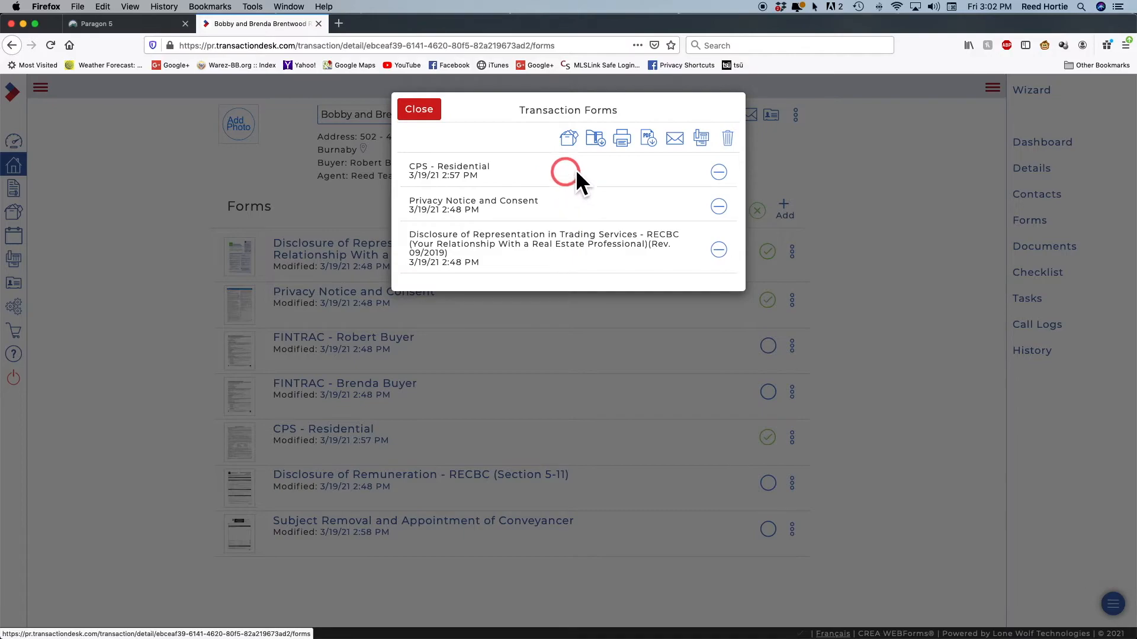
pyautogui.click(622, 139)
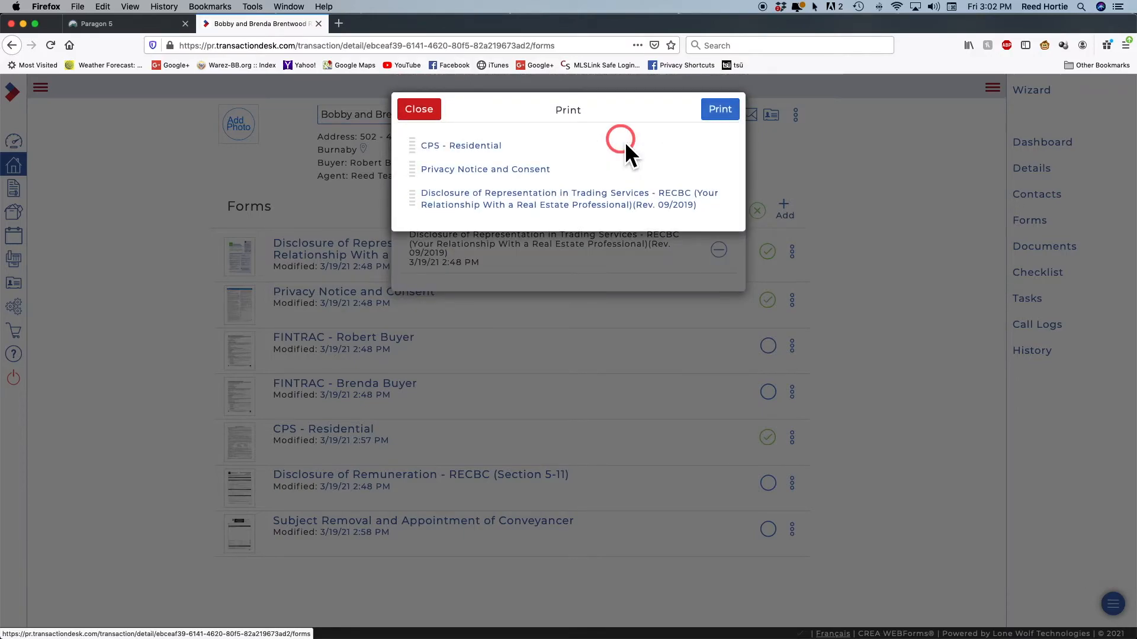
pyautogui.moveTo(413, 154); pyautogui.dragTo(414, 189)
pyautogui.click(722, 112)
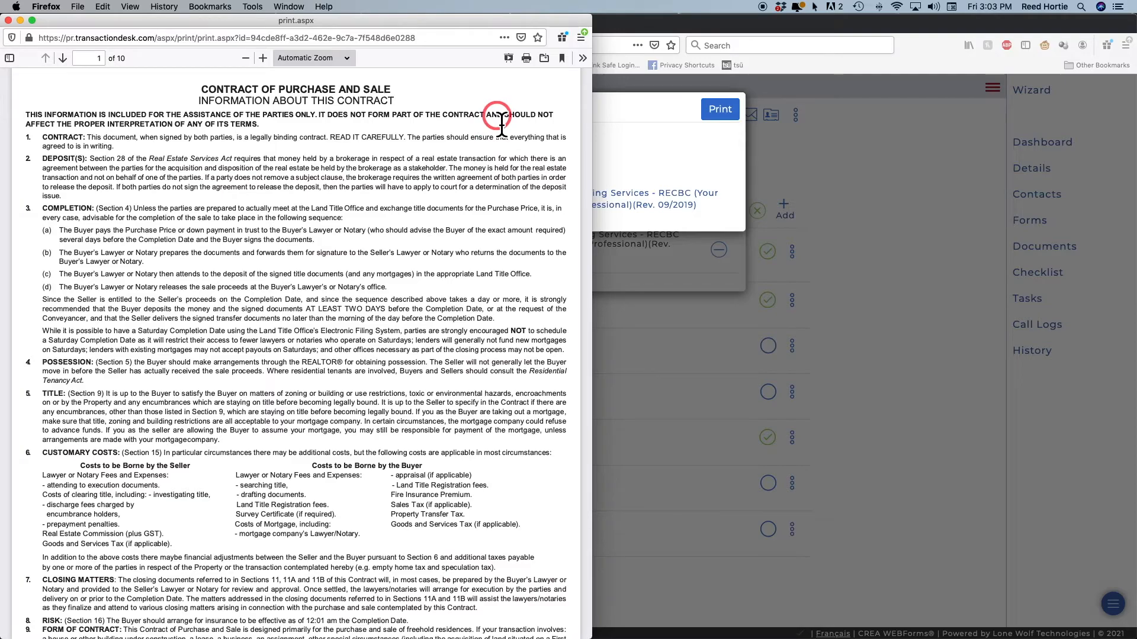
# Review the 10-page PDF preview, then close it and the Print dialog
pyautogui.scroll(-15, 502, 123)
pyautogui.scroll(-20, 496, 125)
pyautogui.scroll(-15, 496, 126)
pyautogui.scroll(20, 497, 119)
pyautogui.scroll(20, 496, 120)
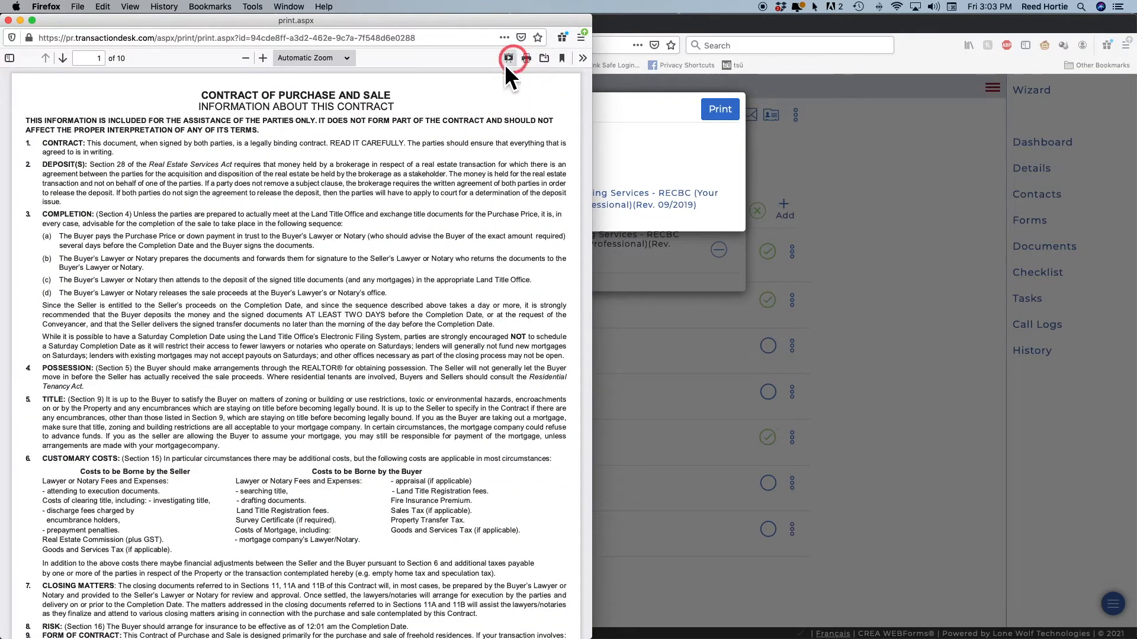
pyautogui.click(8, 22)
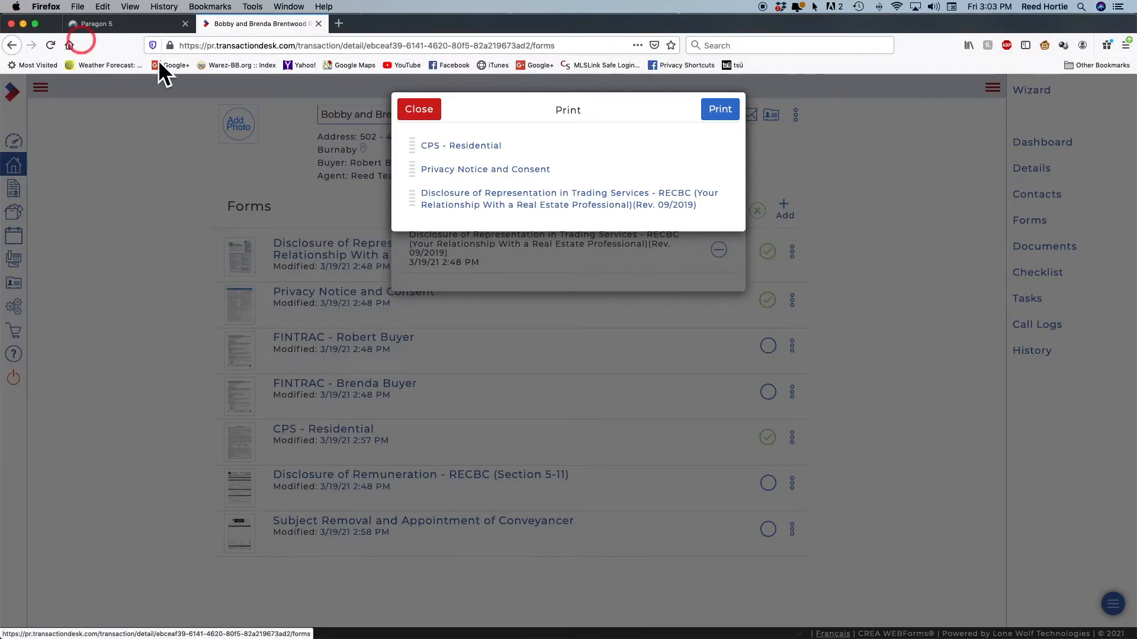
pyautogui.click(421, 115)
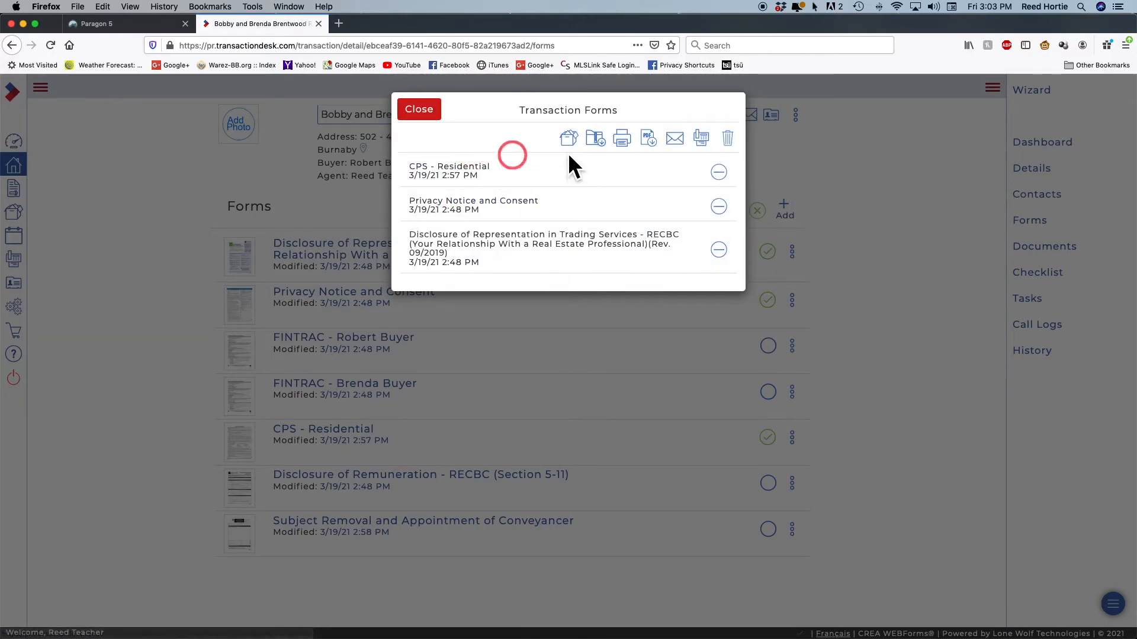
# Close the Transaction Forms dialog, clear the form selection, and open the Apps Store
pyautogui.click(424, 114)
pyautogui.click(758, 210)
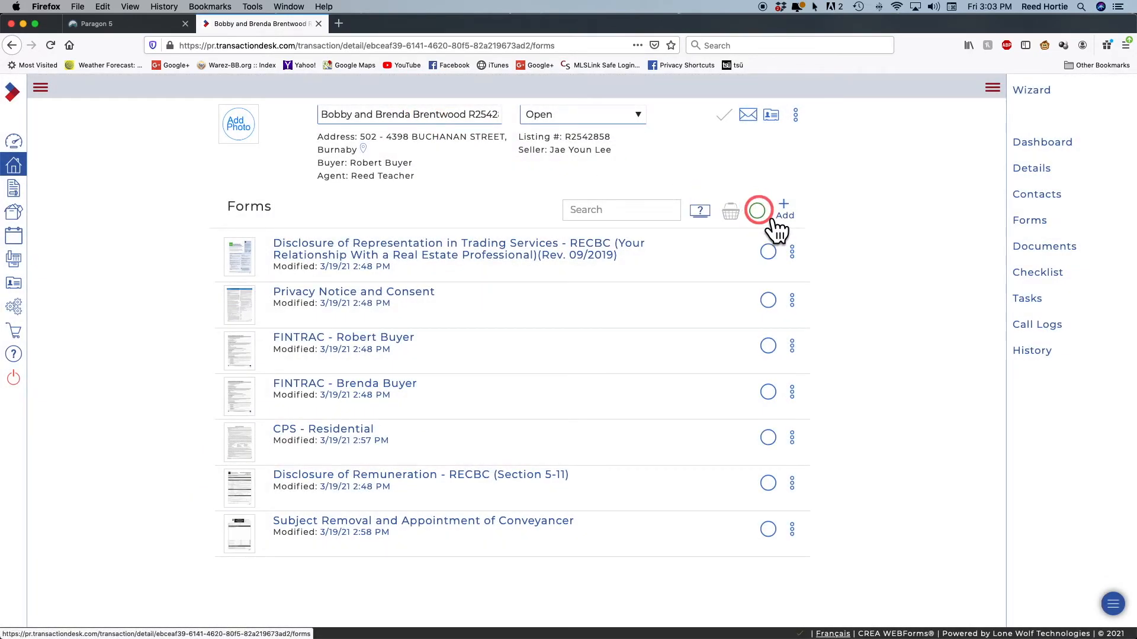
pyautogui.click(755, 208)
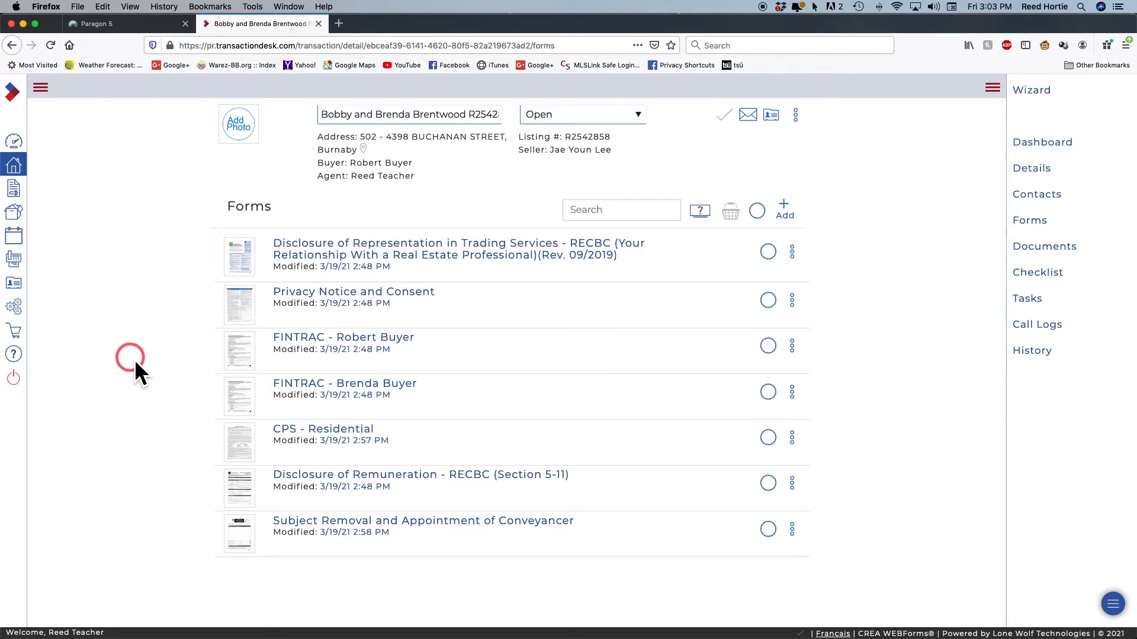
pyautogui.click(23, 335)
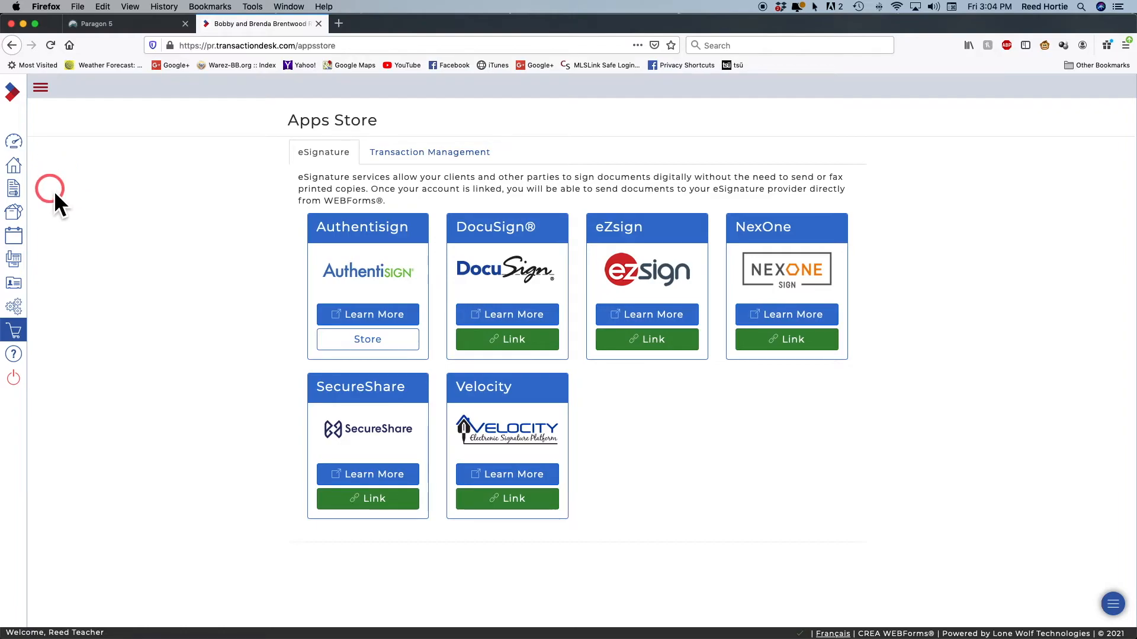
# Leave the Apps Store and go to the Transactions list
pyautogui.click(17, 168)
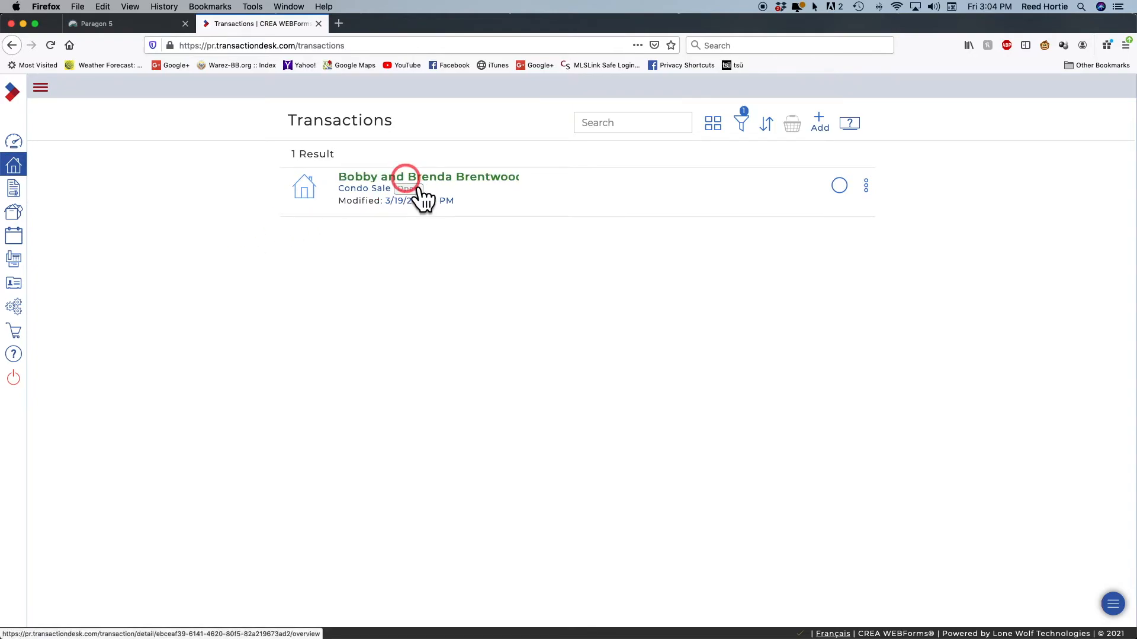
# Open the buyers' transaction and select the CPS - Residential form in its Forms list
pyautogui.click(407, 180)
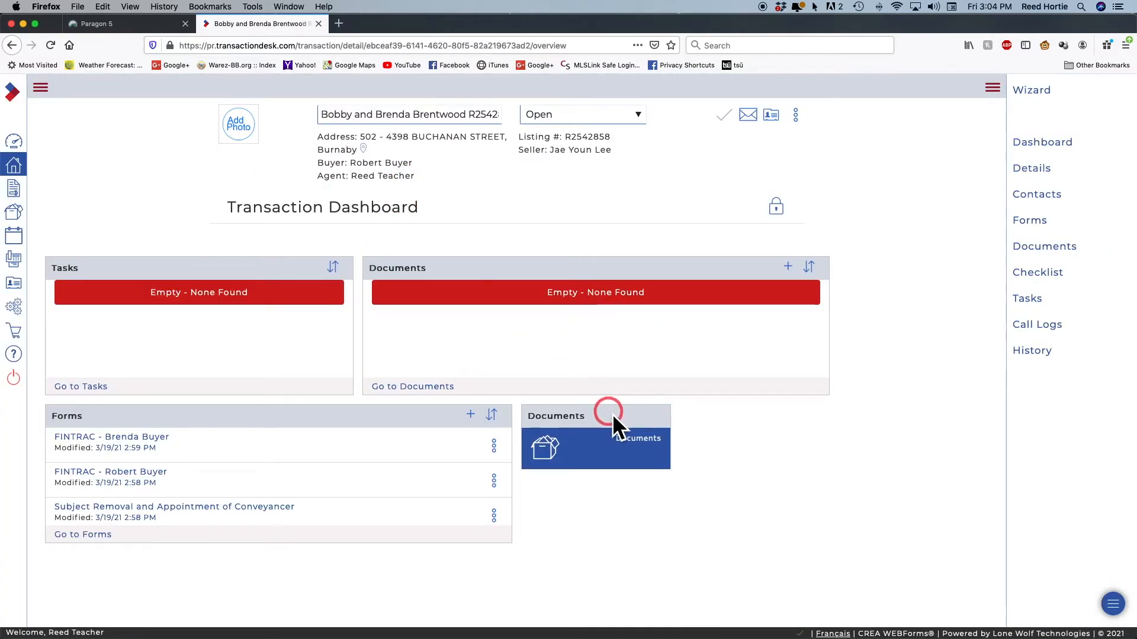
pyautogui.click(1040, 231)
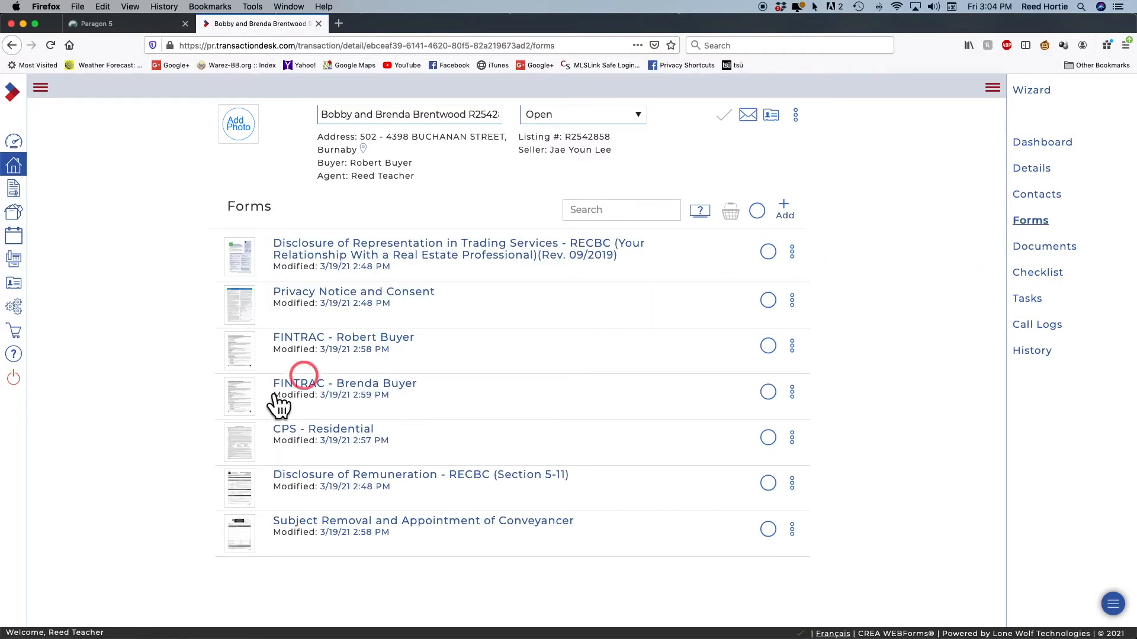
pyautogui.click(770, 439)
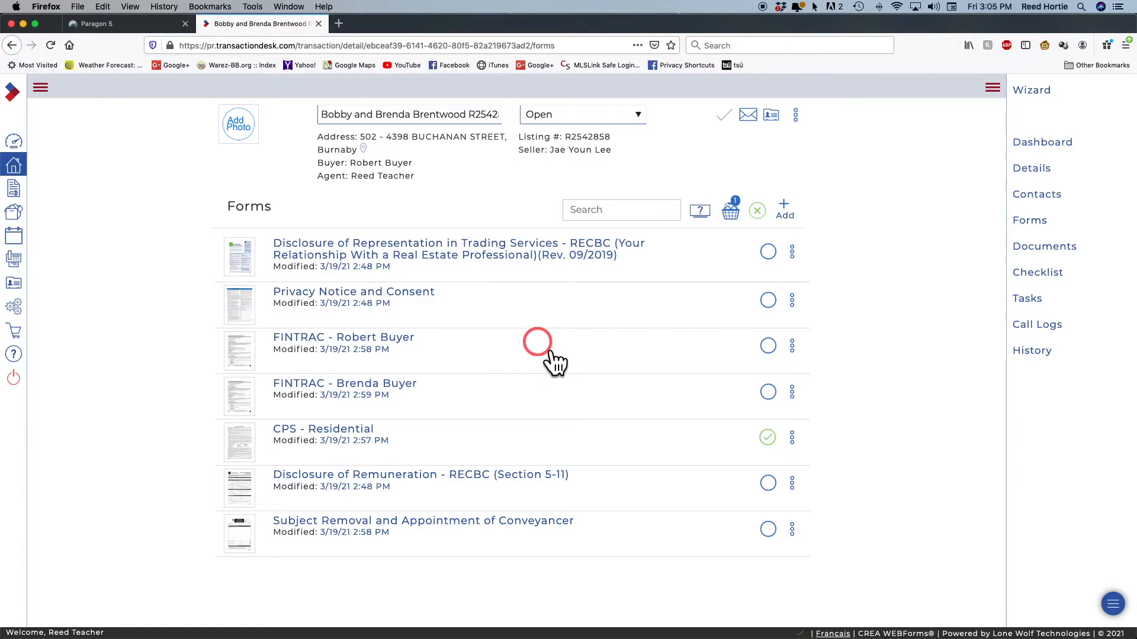
# Review the selected-forms basket, close it, clear the selection, and return to the dashboard
pyautogui.click(734, 214)
pyautogui.click(597, 184)
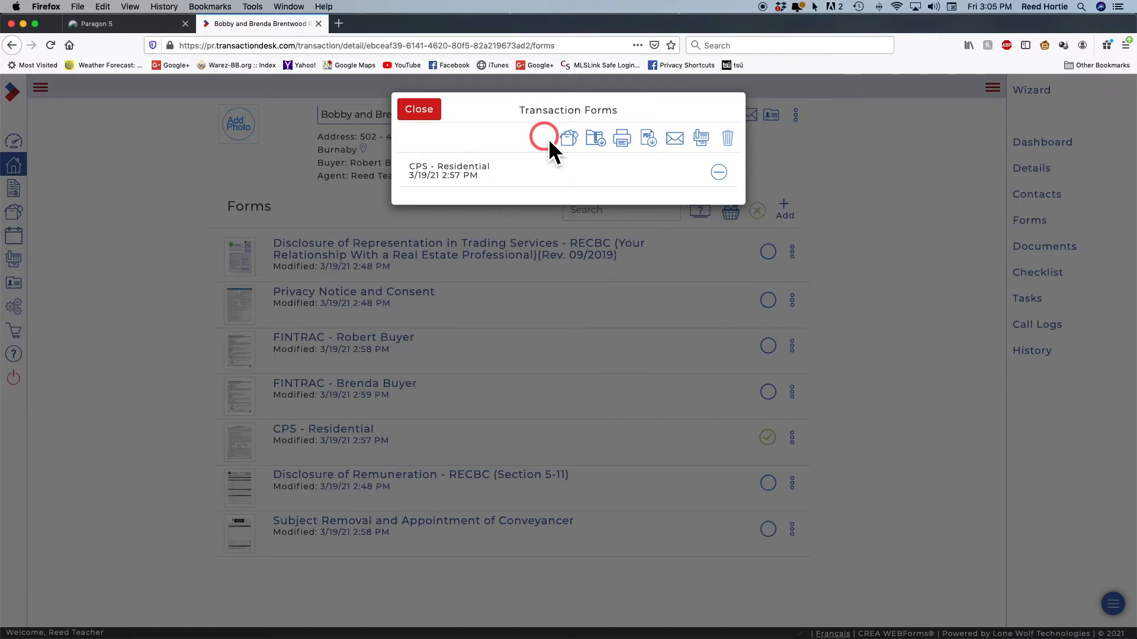
pyautogui.click(434, 118)
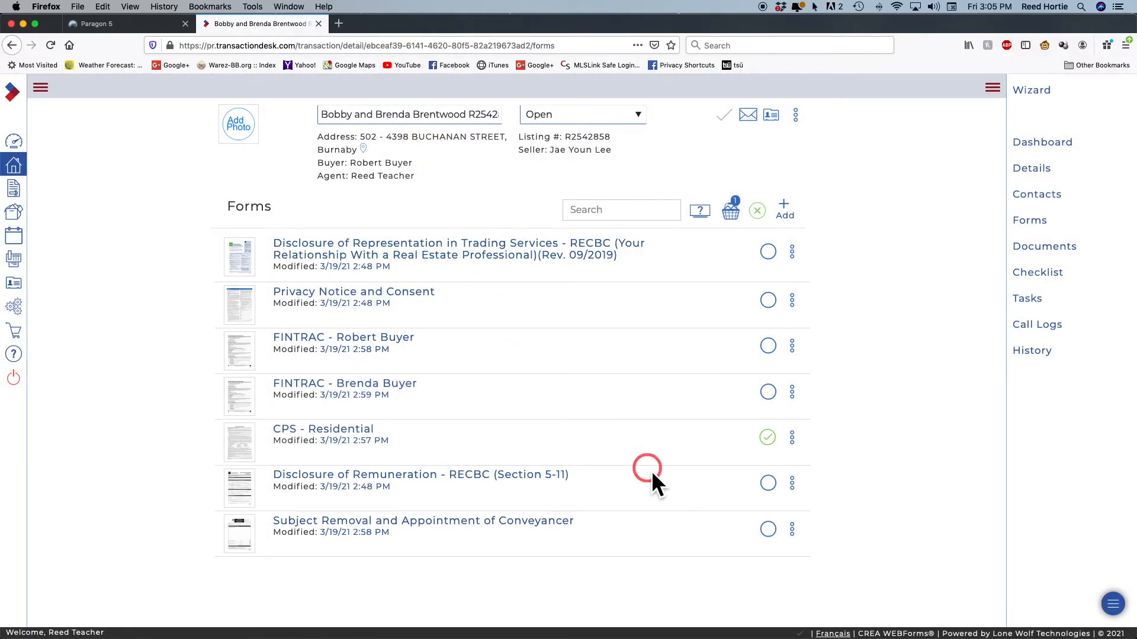
pyautogui.click(760, 218)
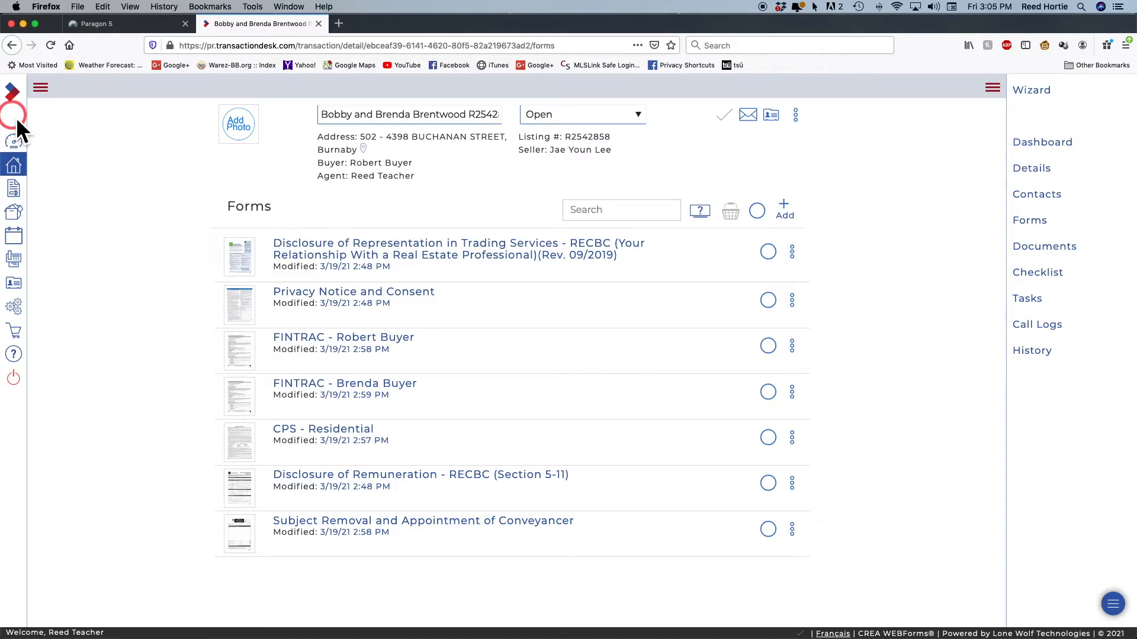
pyautogui.click(16, 148)
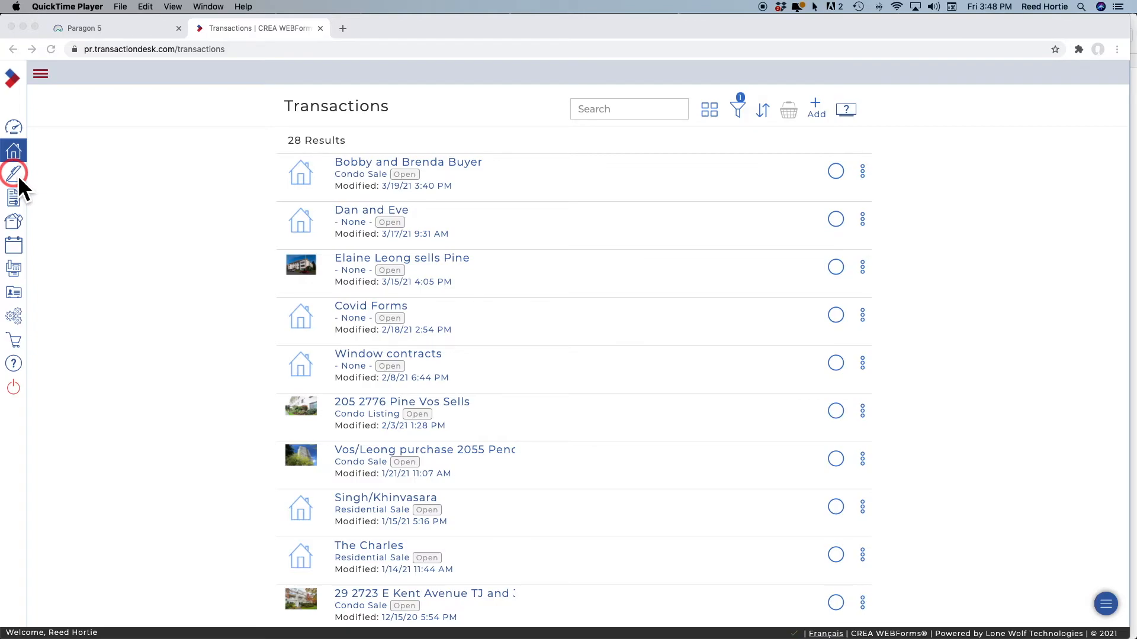
# Open the CPS - Residential form from the buyers' transaction
pyautogui.click(384, 166)
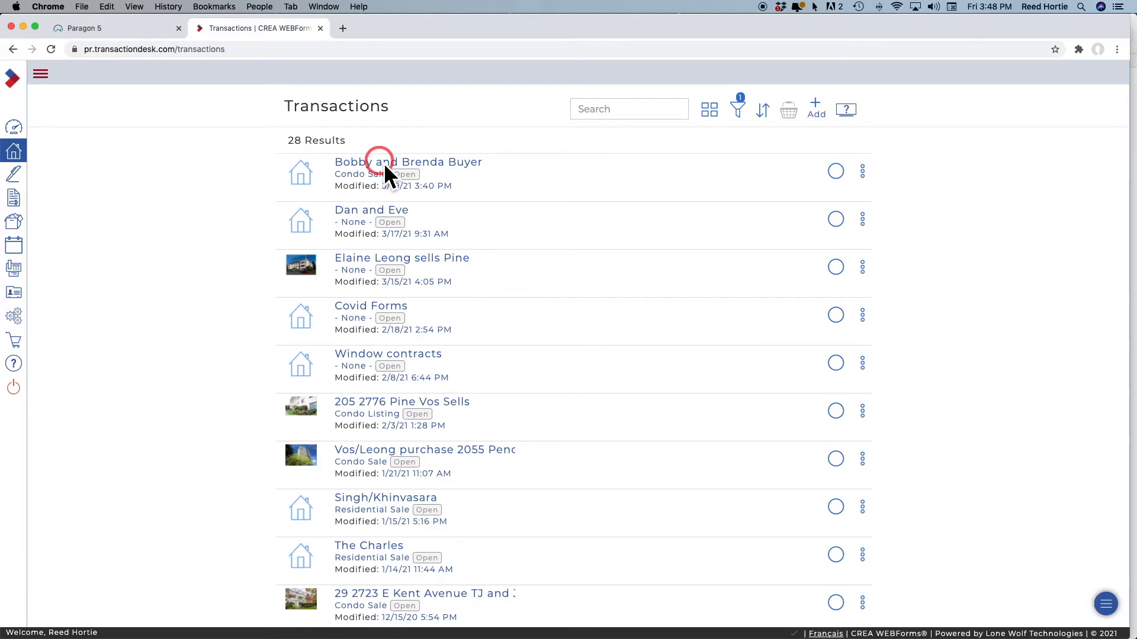
pyautogui.click(384, 162)
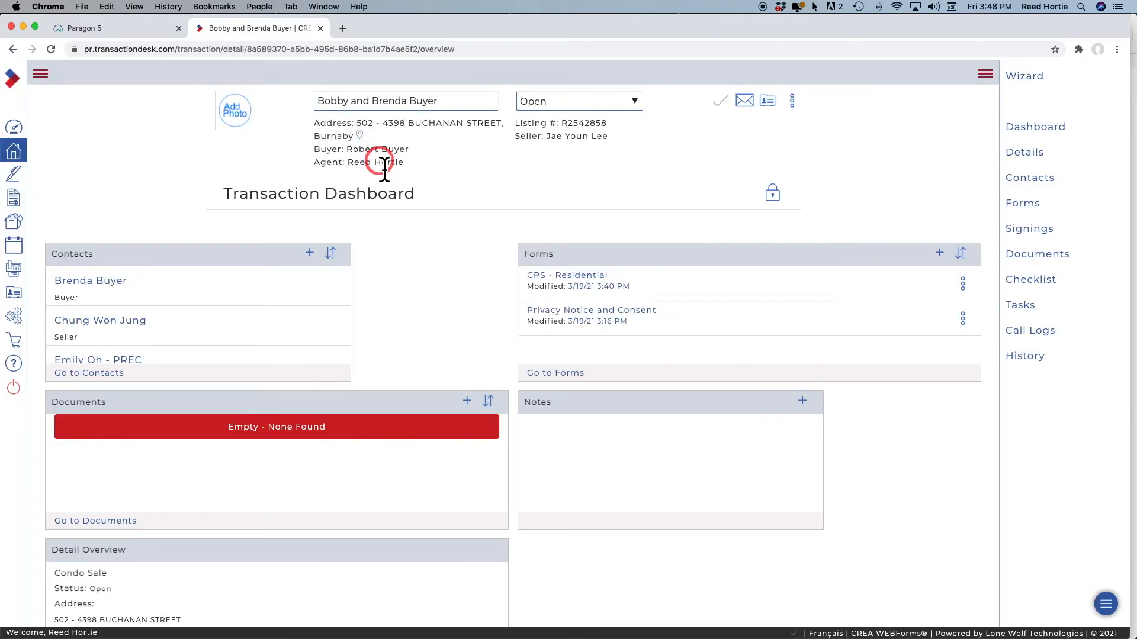
pyautogui.click(557, 290)
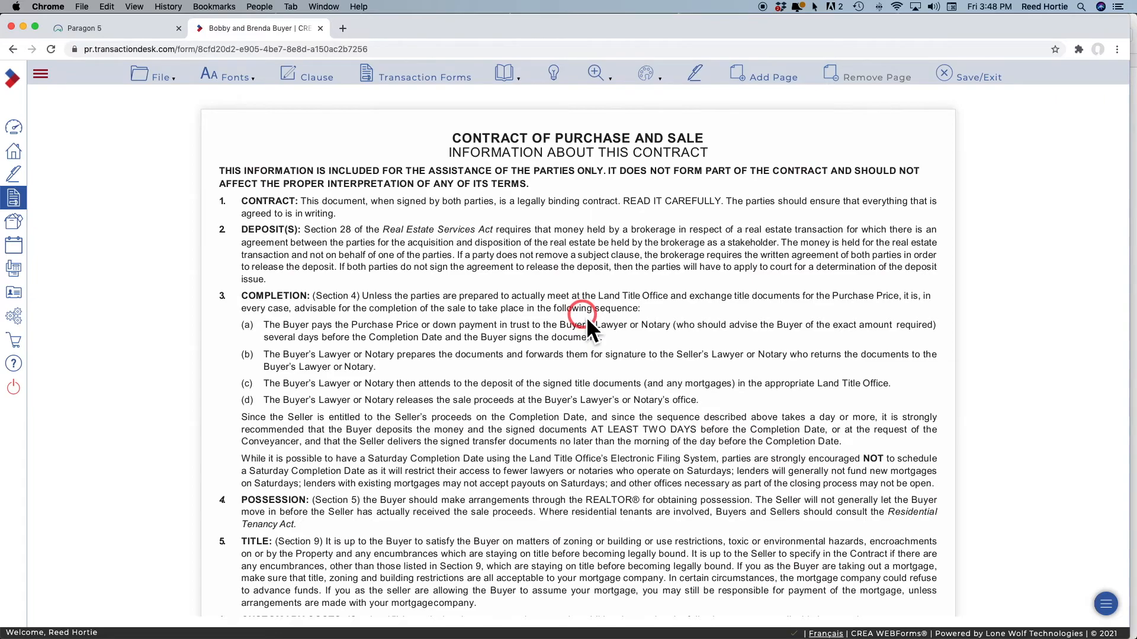
# Review the contract pages and send it to Authentisign for signing
pyautogui.scroll(-15, 588, 325)
pyautogui.scroll(-6, 588, 329)
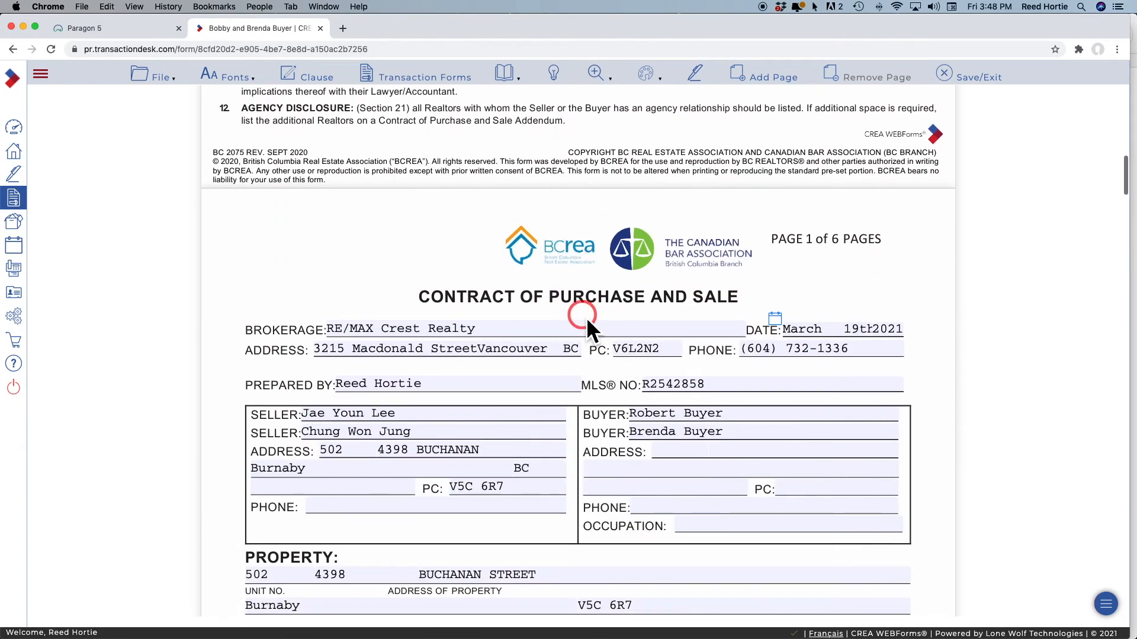
pyautogui.scroll(-10, 584, 319)
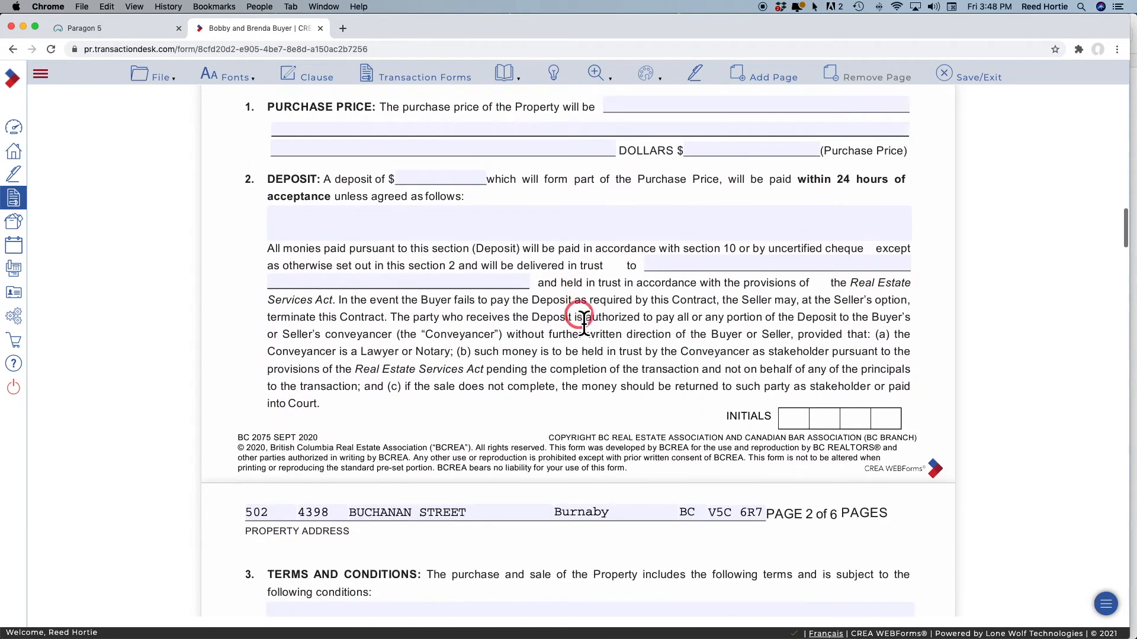
pyautogui.scroll(-5, 584, 319)
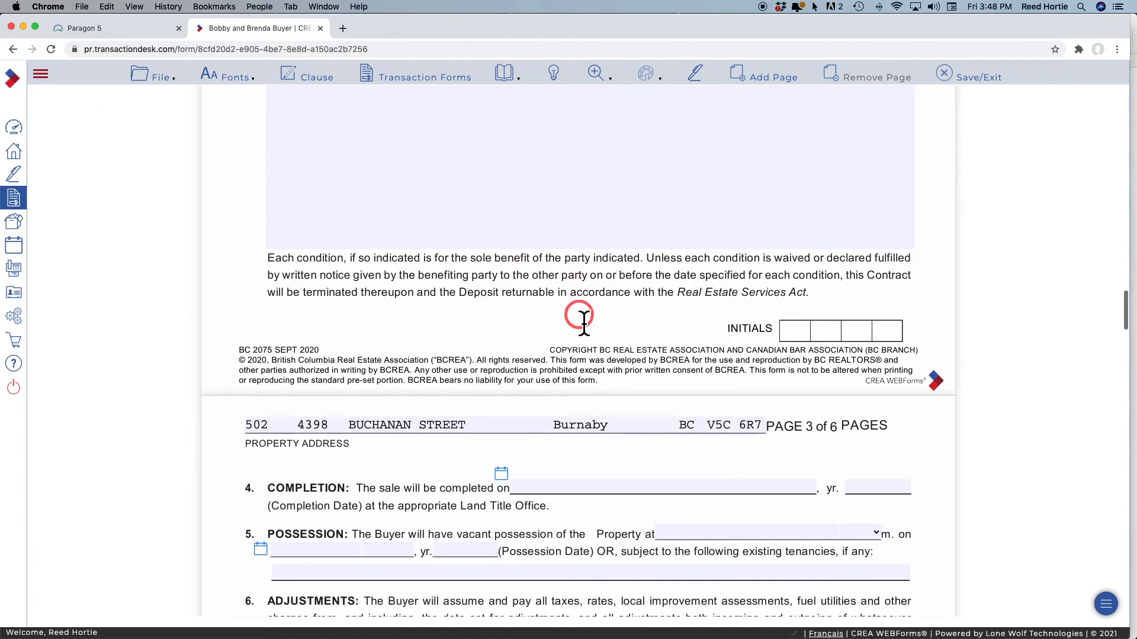
pyautogui.scroll(20, 583, 319)
pyautogui.scroll(5, 584, 317)
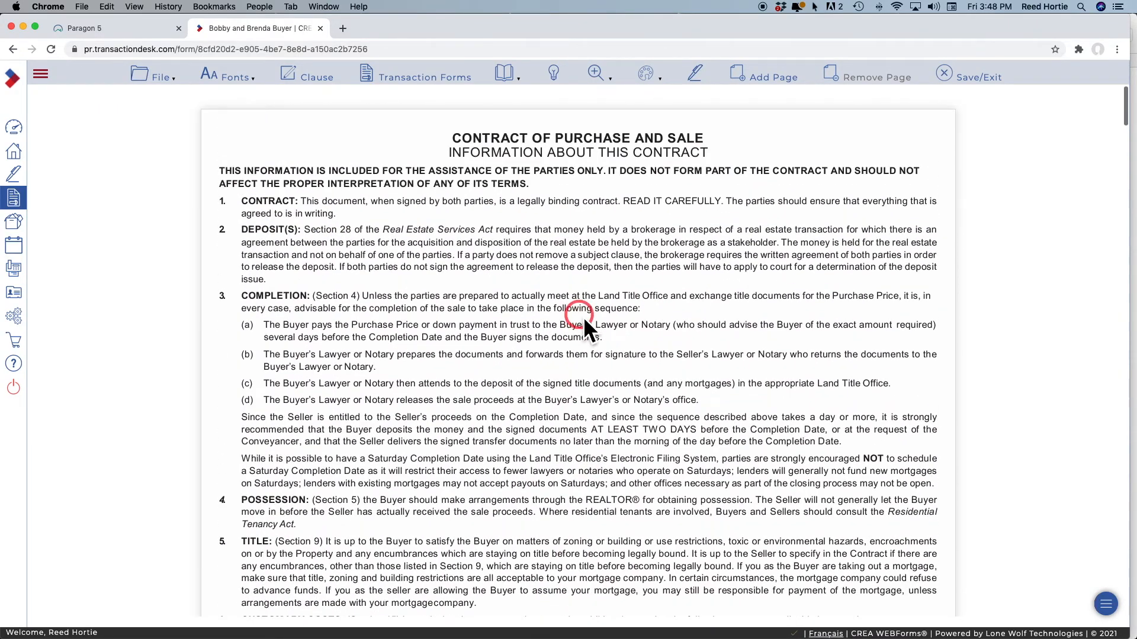
pyautogui.click(695, 73)
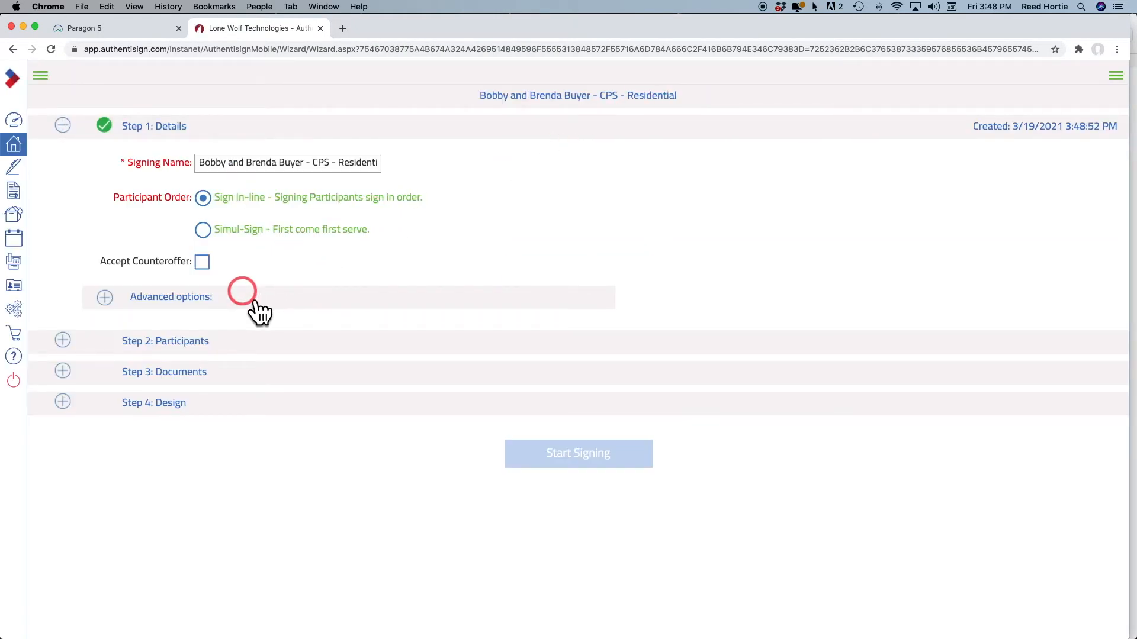
# Add both buyers as signing participants and expand the Documents step
pyautogui.click(195, 343)
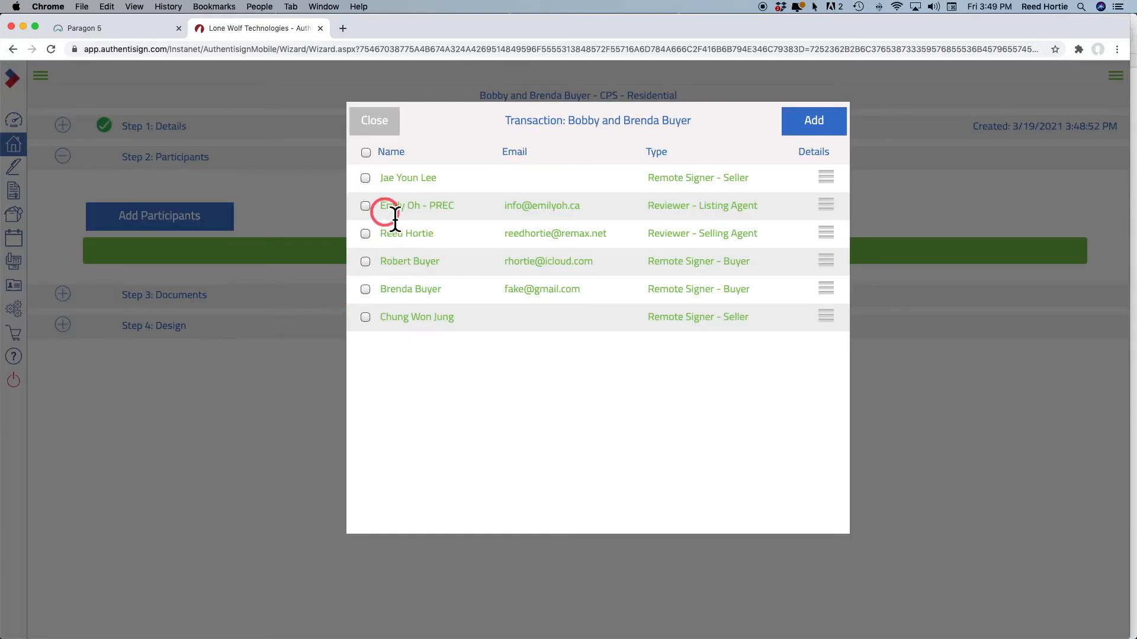
pyautogui.click(365, 261)
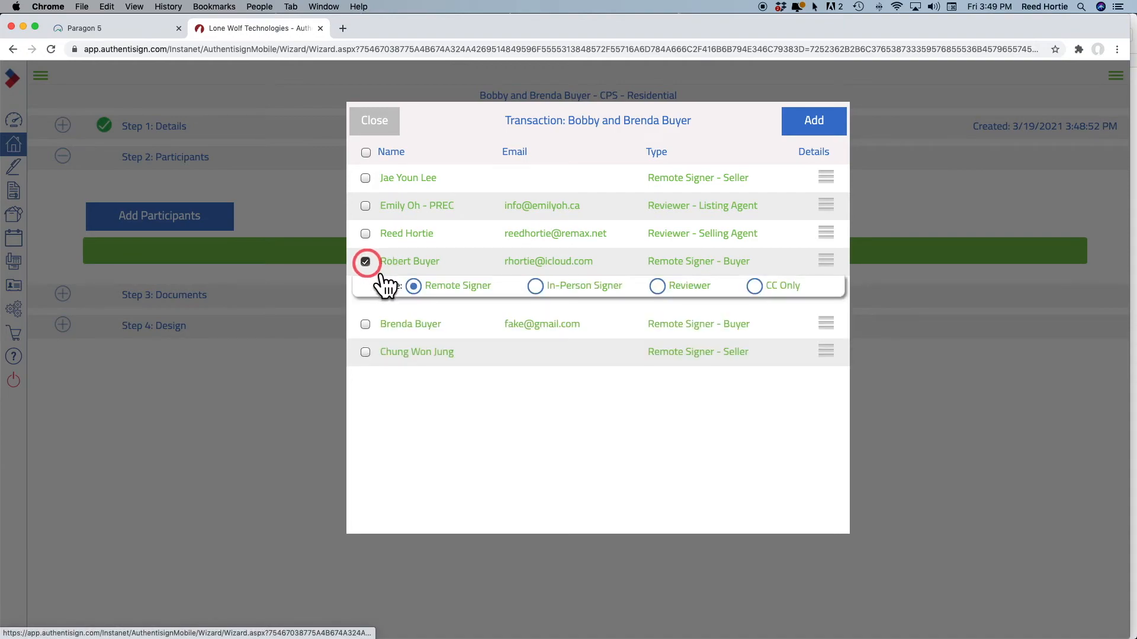
pyautogui.click(365, 324)
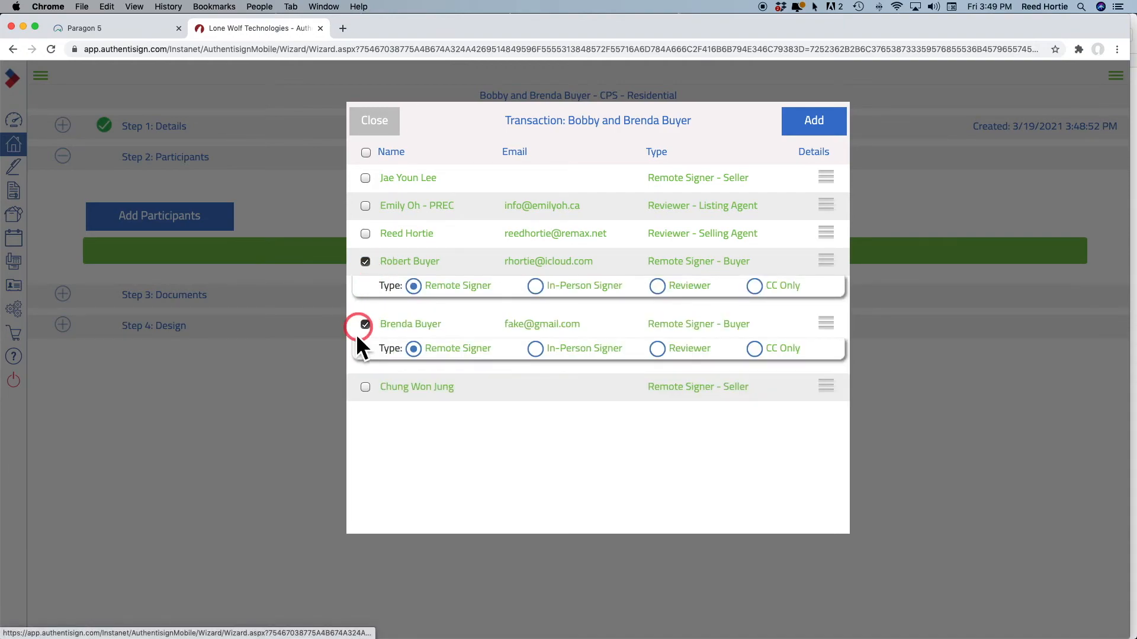
pyautogui.click(812, 125)
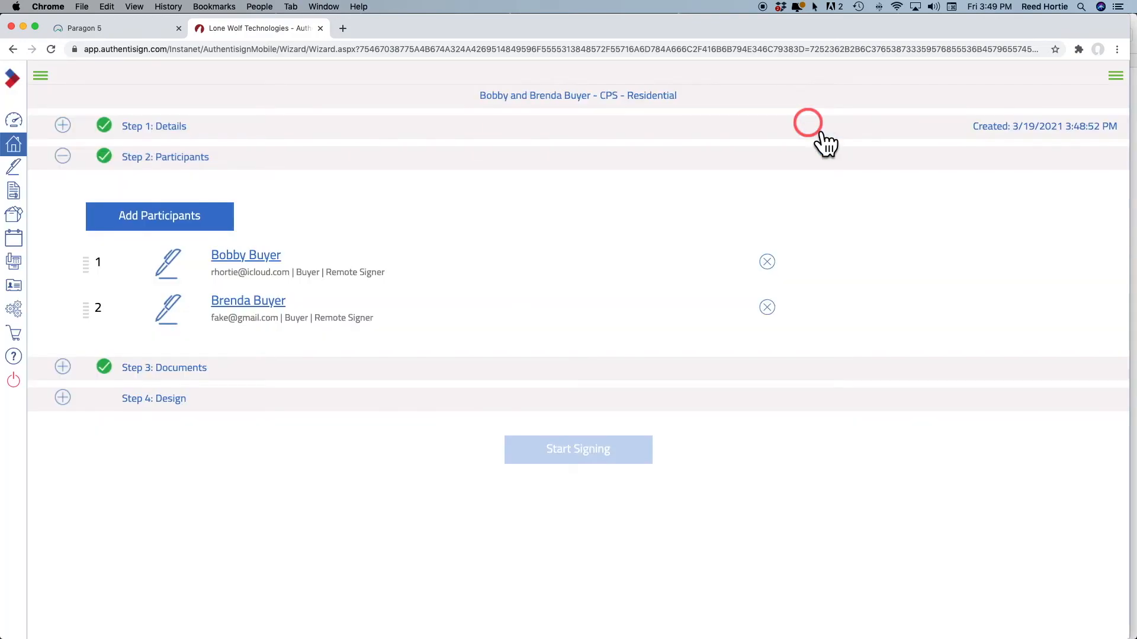
pyautogui.click(147, 369)
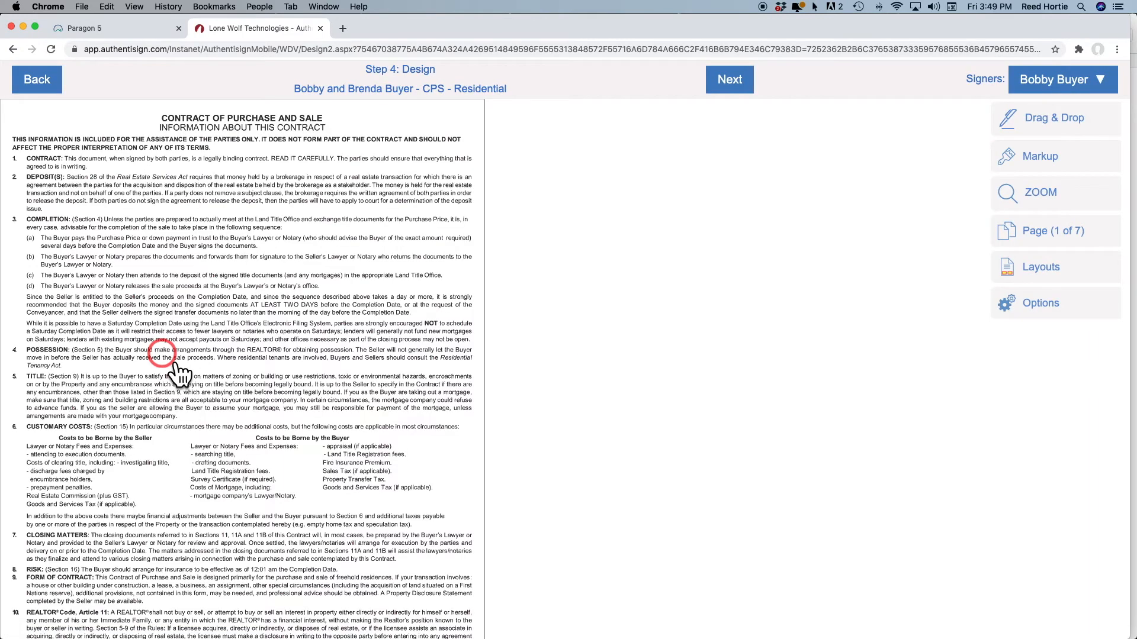
# Place Initial Here fields for both buyers beside the customary costs clause
pyautogui.scroll(-3, 311, 332)
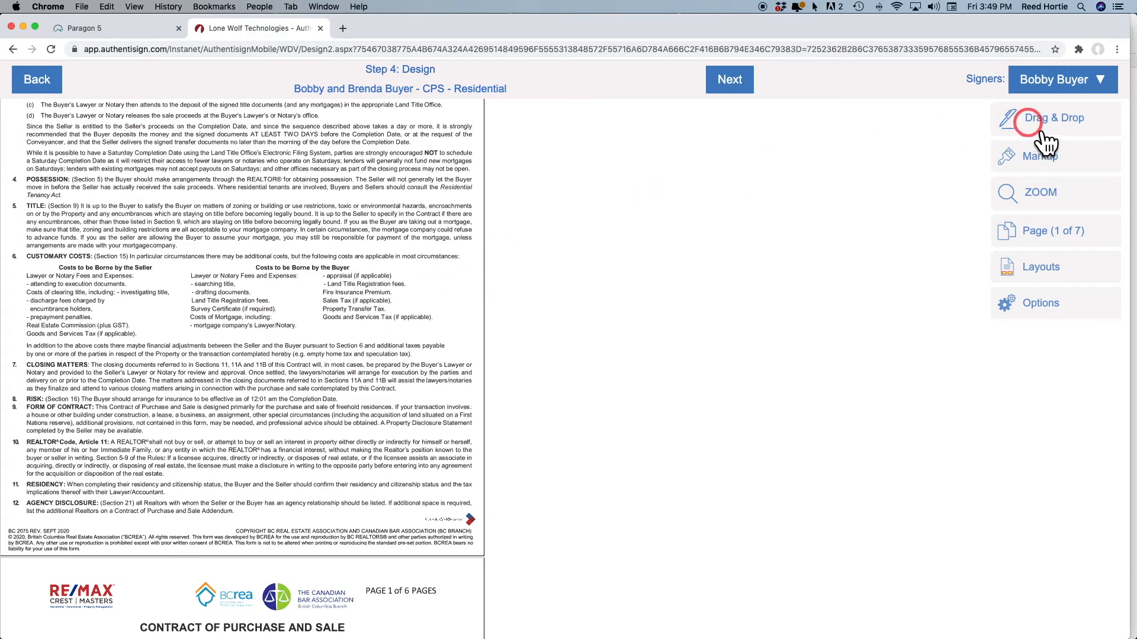
pyautogui.click(1015, 121)
pyautogui.moveTo(906, 142); pyautogui.dragTo(421, 297)
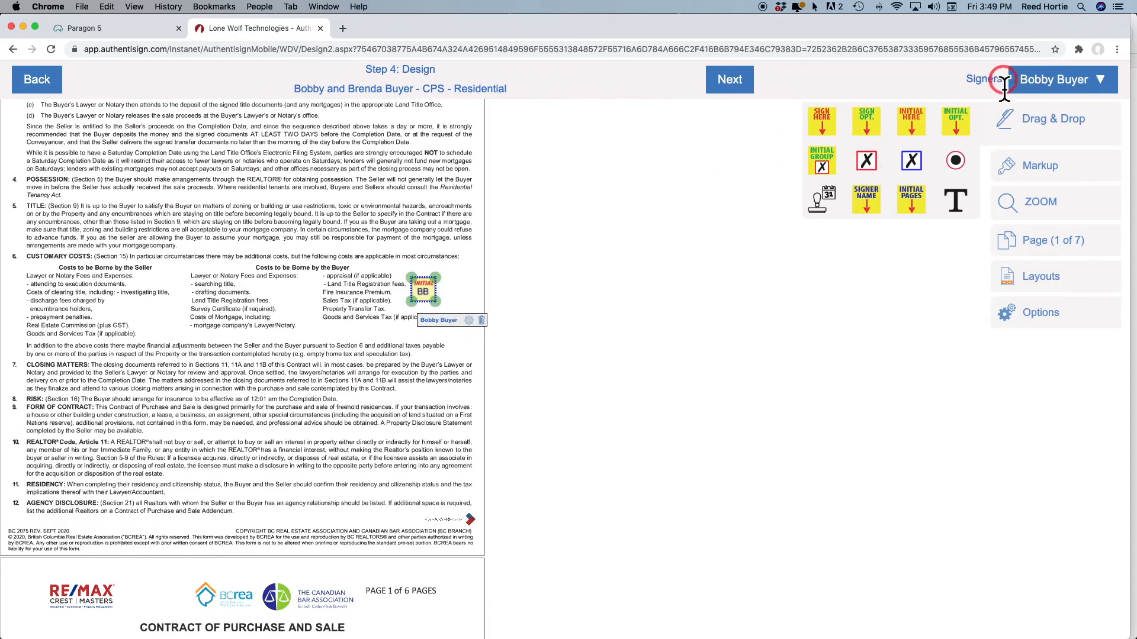
pyautogui.click(1064, 87)
pyautogui.click(1027, 142)
pyautogui.moveTo(912, 122); pyautogui.dragTo(456, 296)
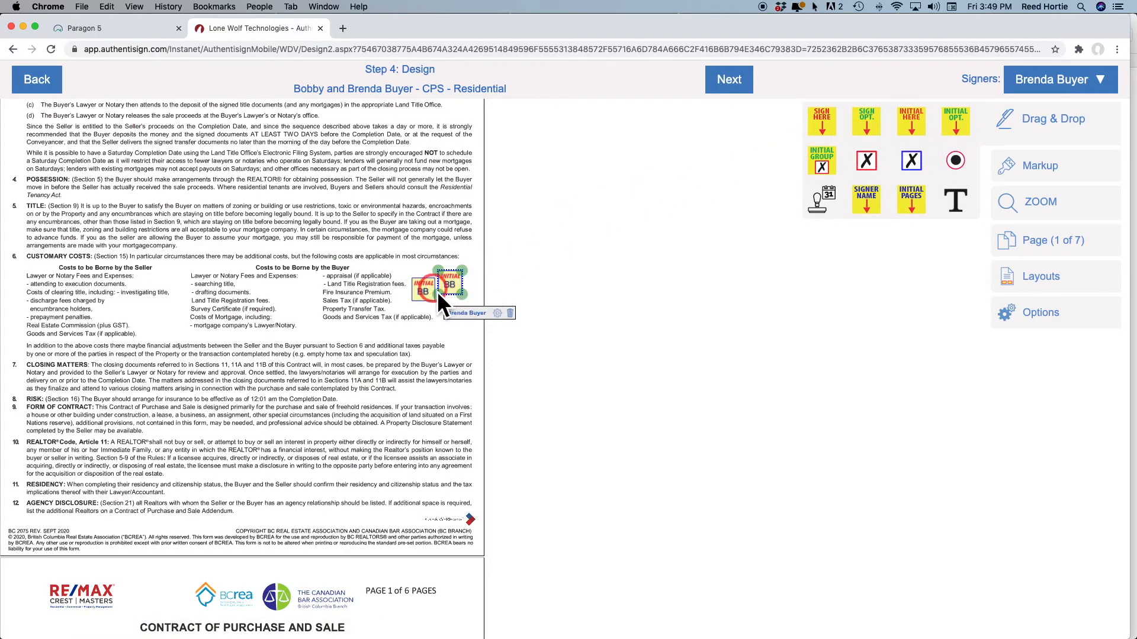
# Delete the extra buyer initial fields in sections C and D
pyautogui.scroll(-10, 396, 277)
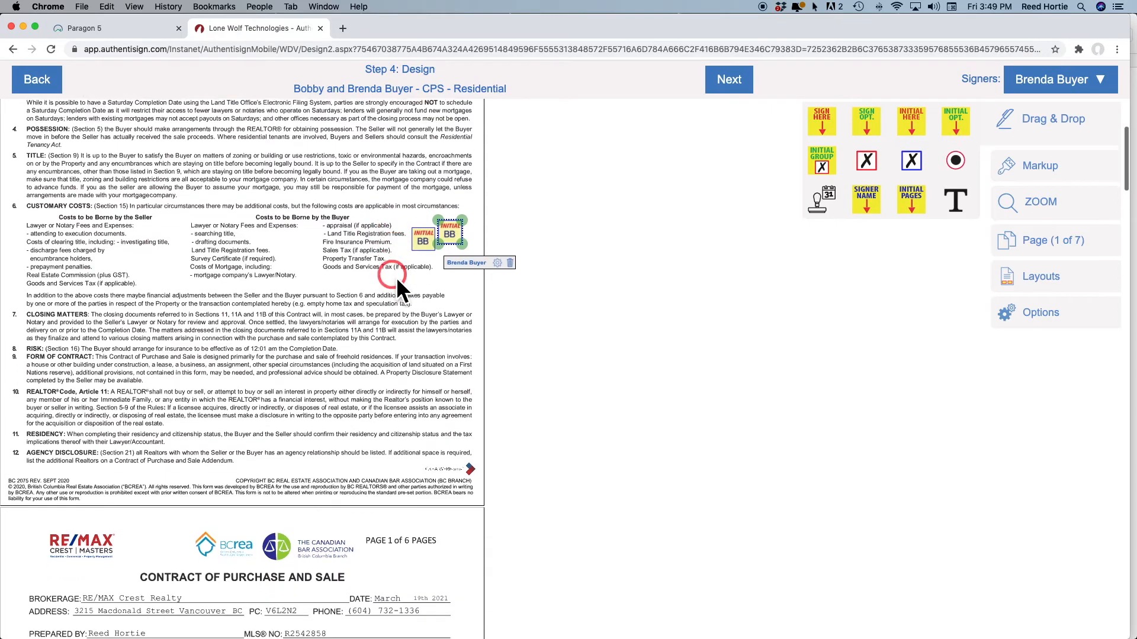
pyautogui.scroll(-3, 424, 216)
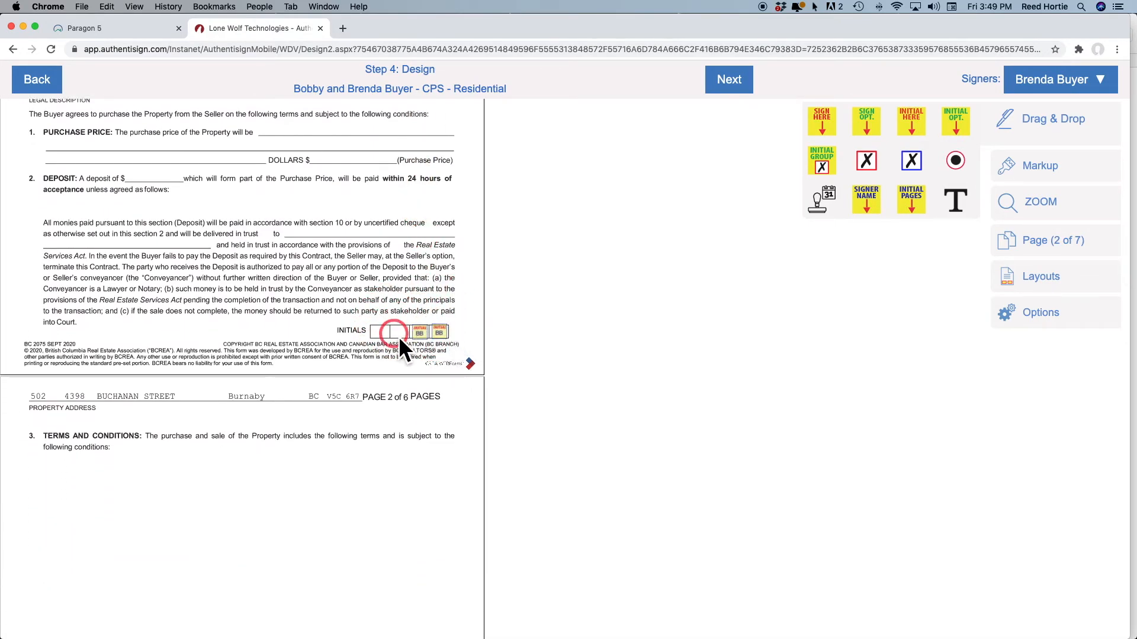
pyautogui.scroll(-10, 348, 315)
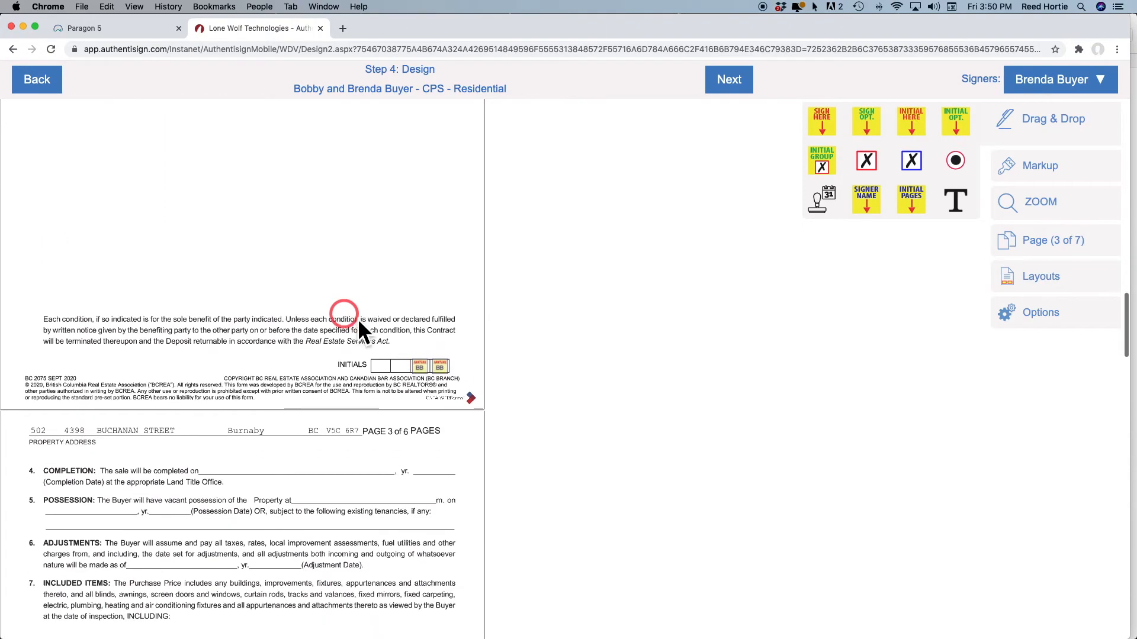
pyautogui.scroll(-5, 338, 364)
pyautogui.scroll(-8, 339, 364)
pyautogui.scroll(-9, 340, 356)
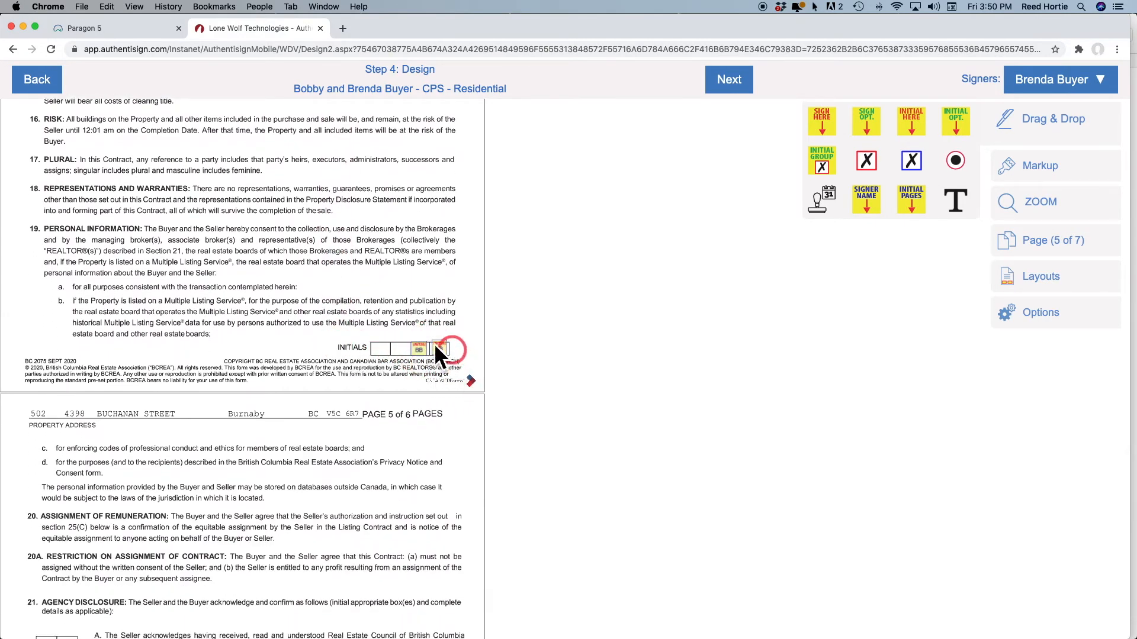
pyautogui.scroll(-7, 314, 318)
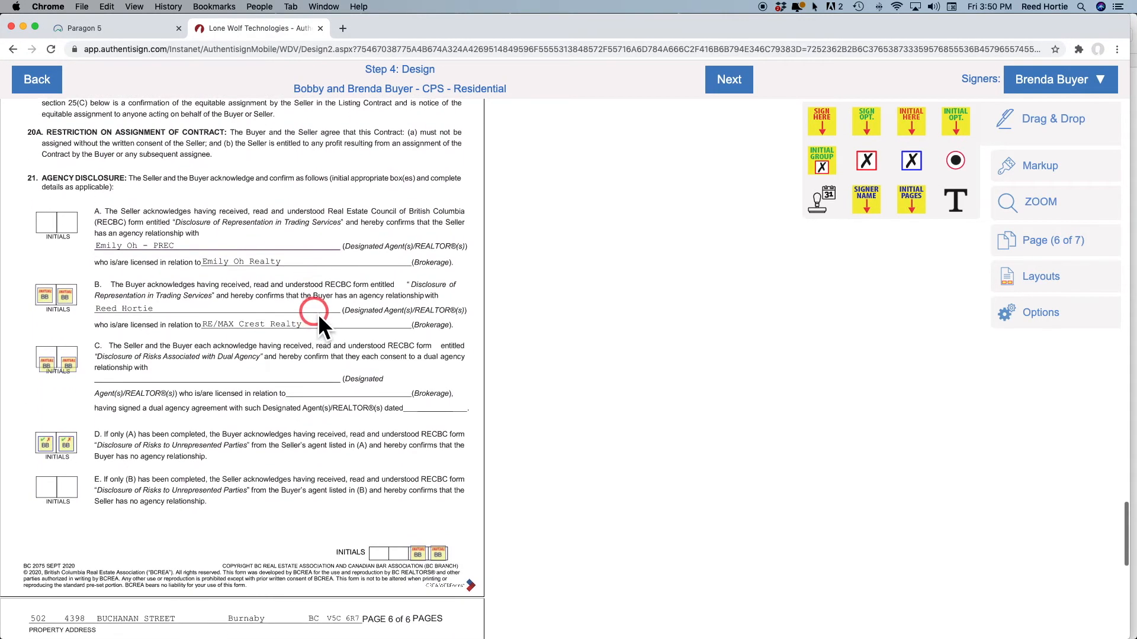
pyautogui.scroll(-1, 318, 314)
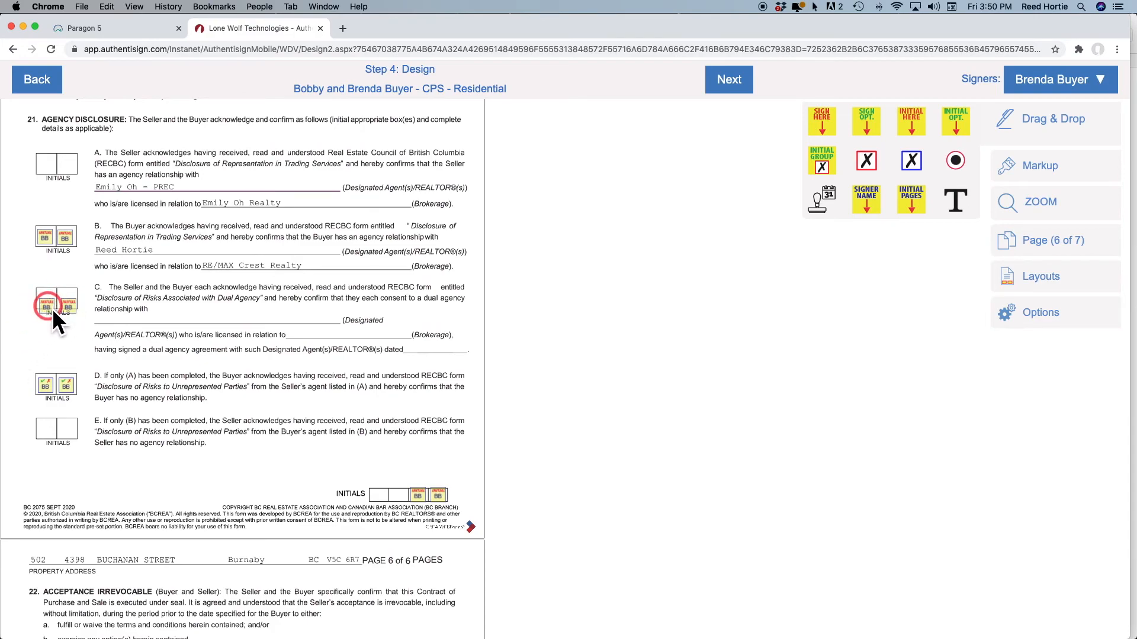
pyautogui.moveTo(50, 307)
pyautogui.click(101, 332)
pyautogui.click(95, 345)
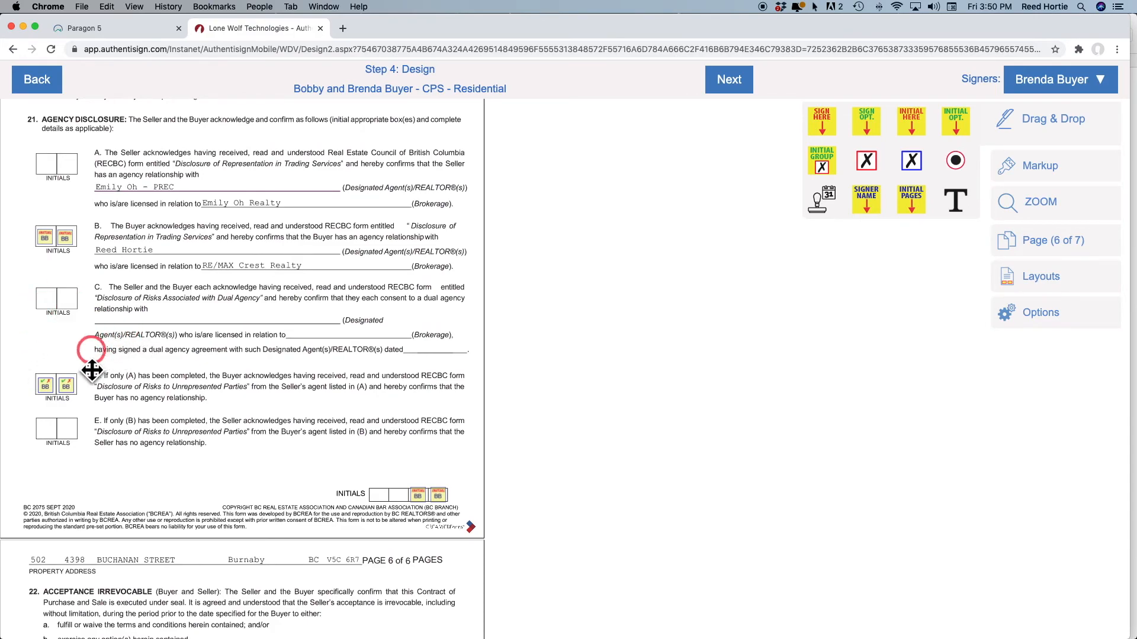
pyautogui.moveTo(46, 386)
pyautogui.click(98, 411)
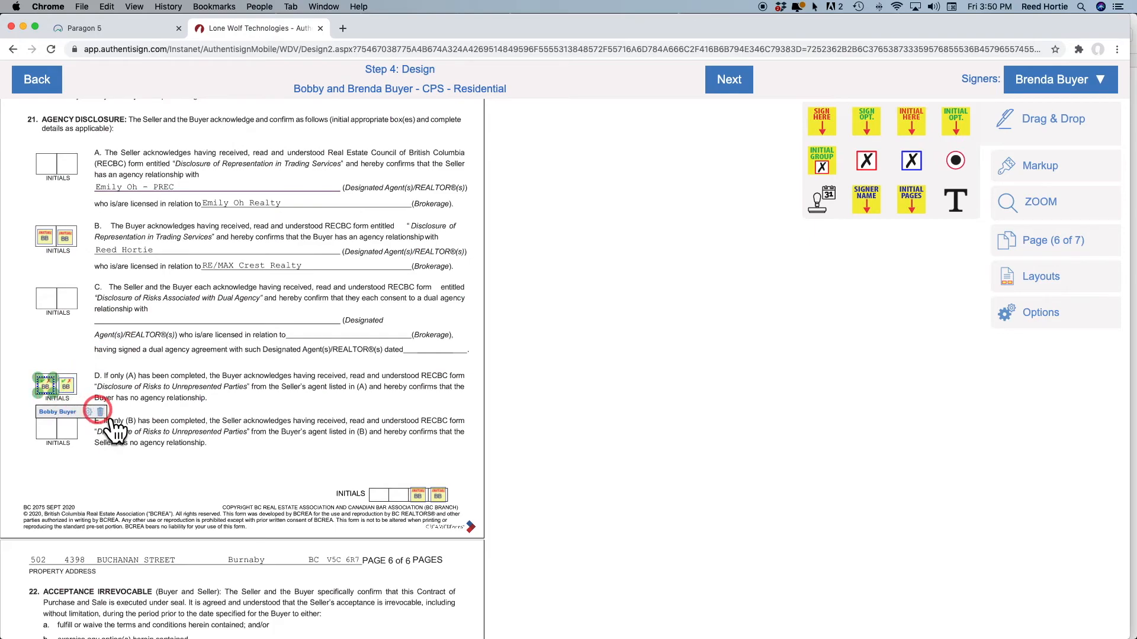
pyautogui.click(124, 412)
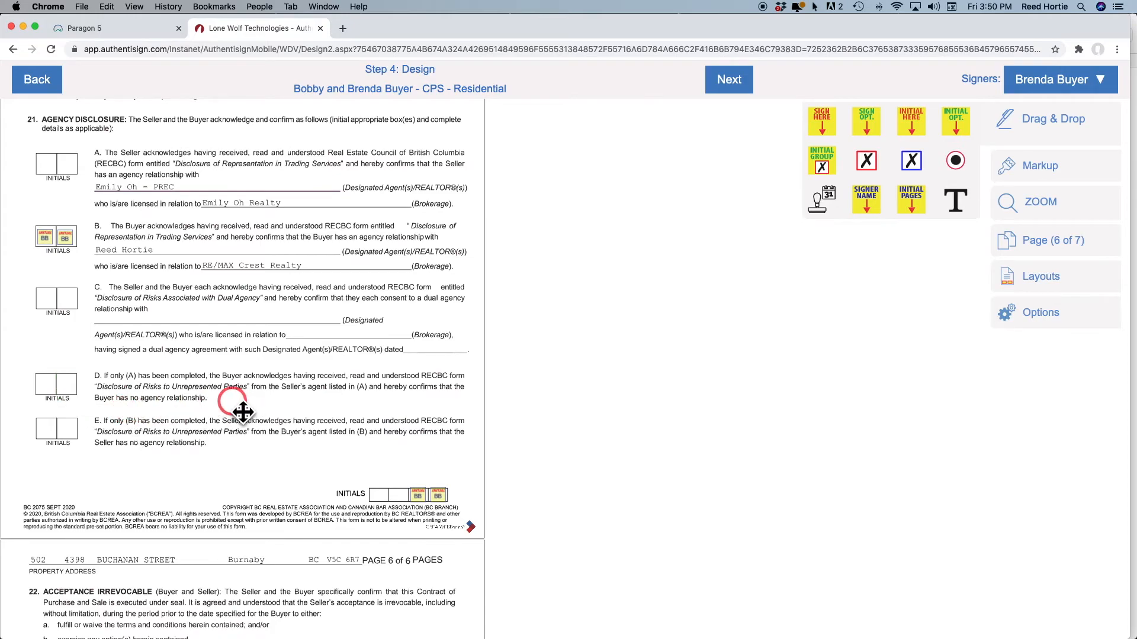
# Review the placed fields and finalize the signing setup
pyautogui.scroll(2, 243, 412)
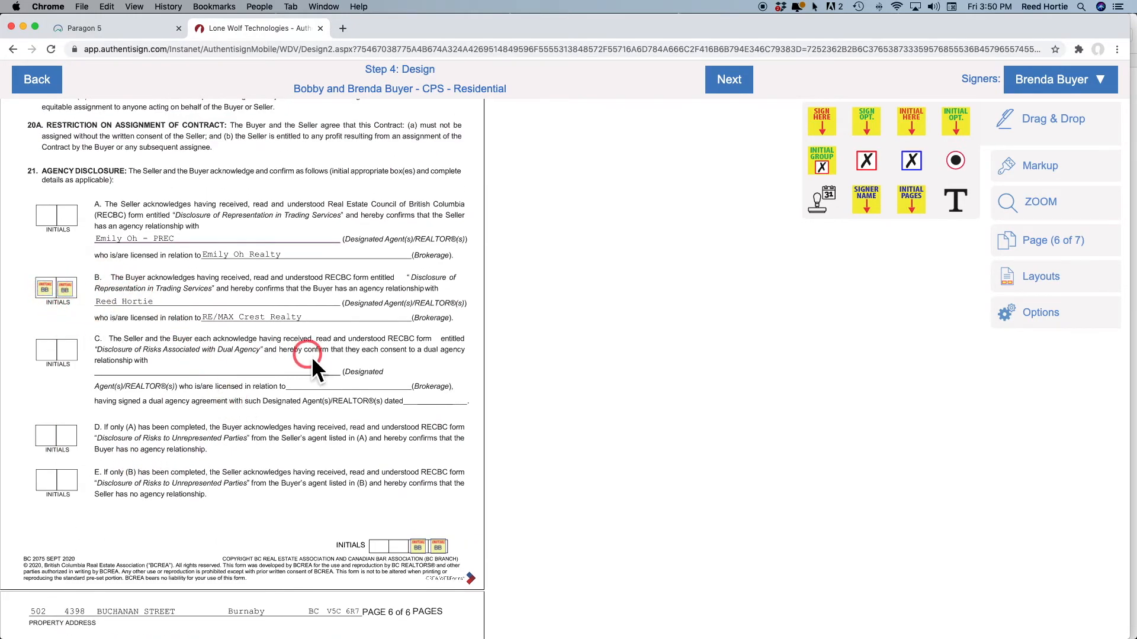
pyautogui.scroll(-5, 310, 357)
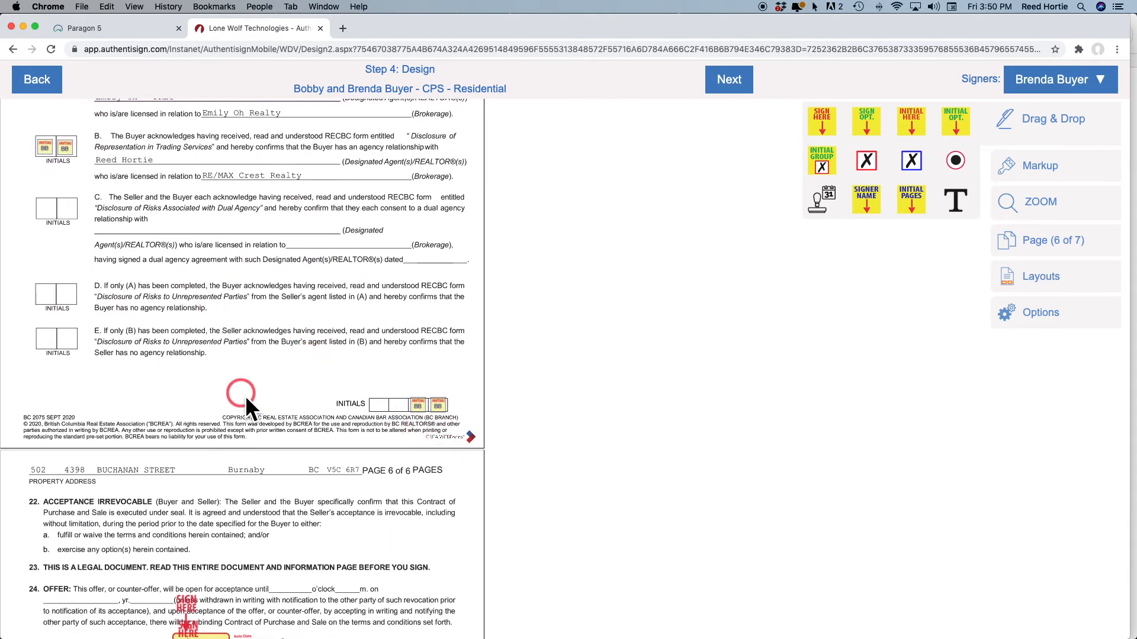
pyautogui.scroll(-10, 245, 396)
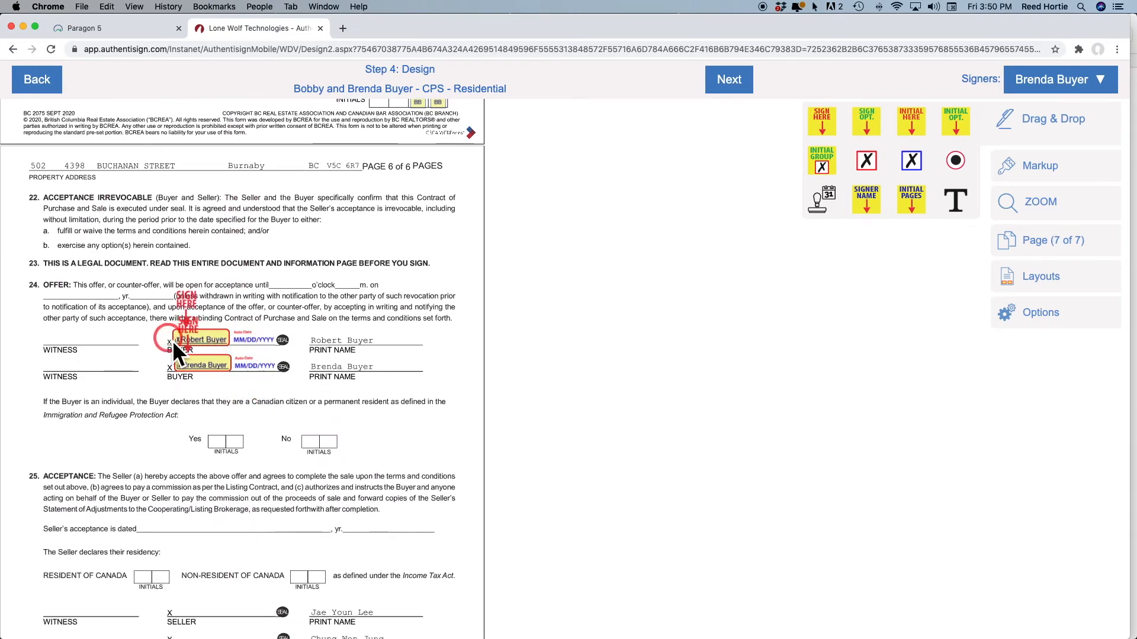
pyautogui.click(363, 379)
pyautogui.scroll(-5, 364, 378)
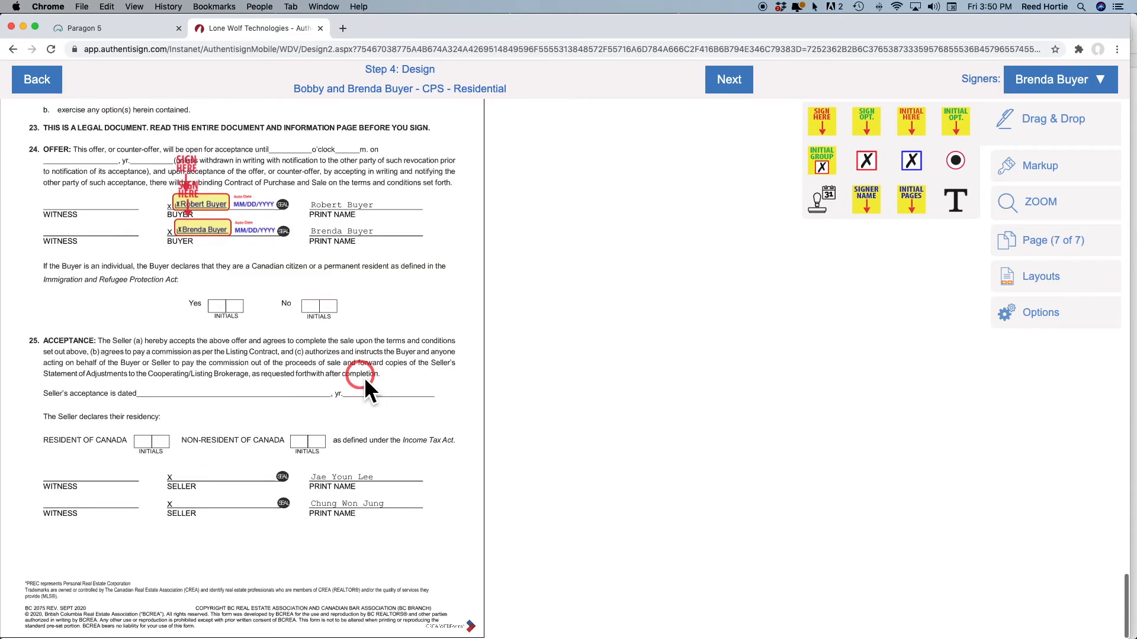
pyautogui.scroll(4, 364, 378)
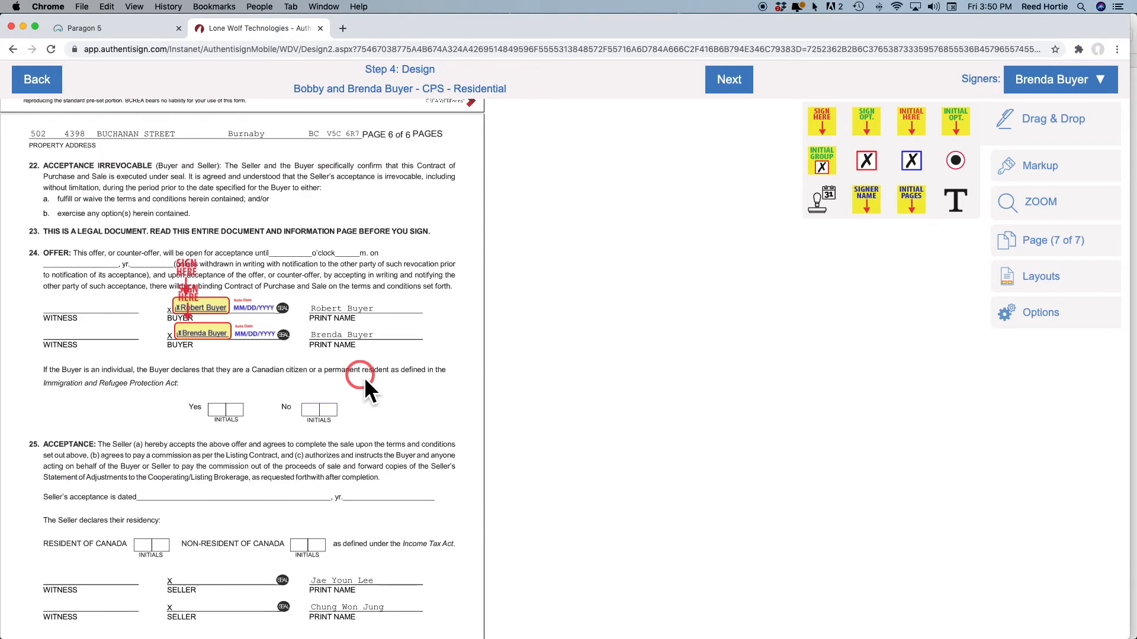
pyautogui.click(734, 83)
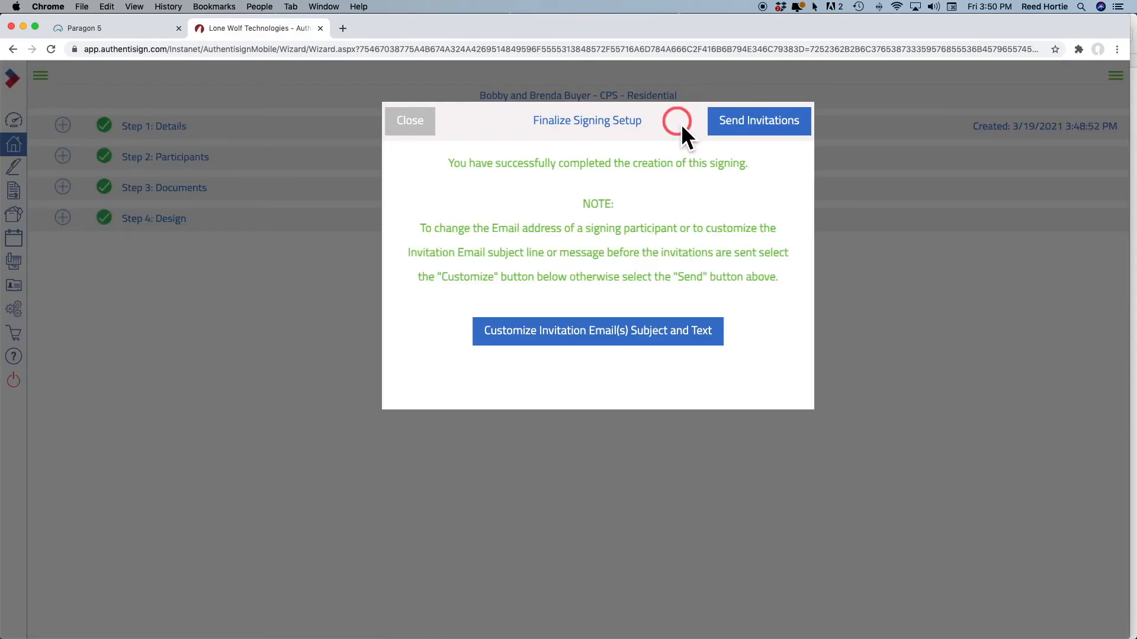
# Give the first buyer's invitation the subject 'your offer' and a read-before-signing message
pyautogui.click(582, 336)
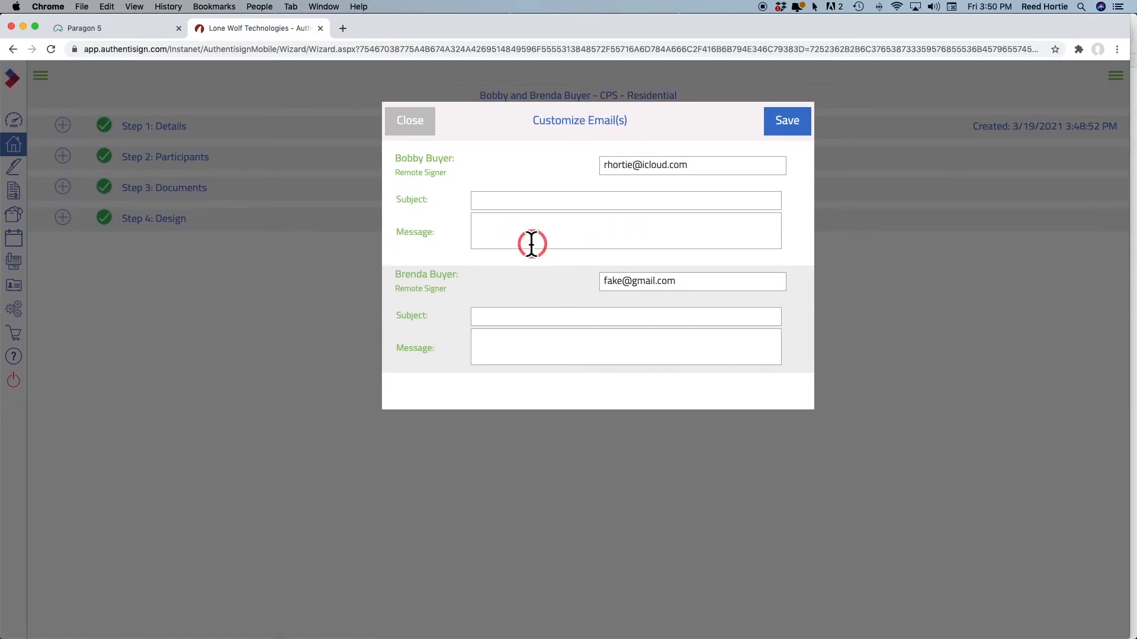
pyautogui.click(497, 203)
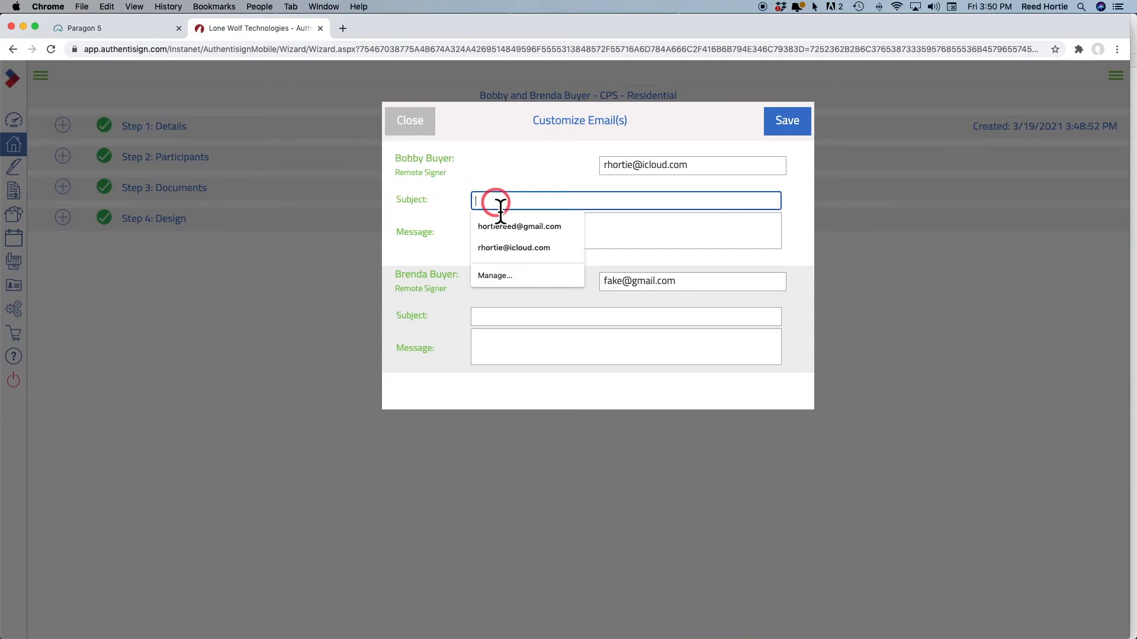
pyautogui.write('y')
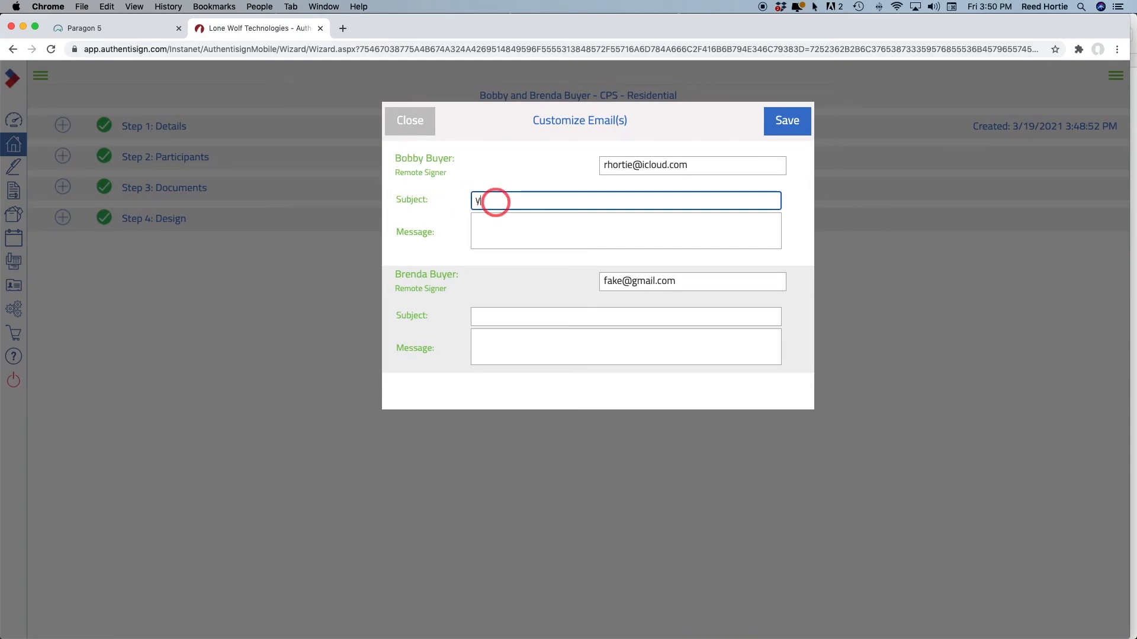
pyautogui.write('our offer')
pyautogui.click(496, 233)
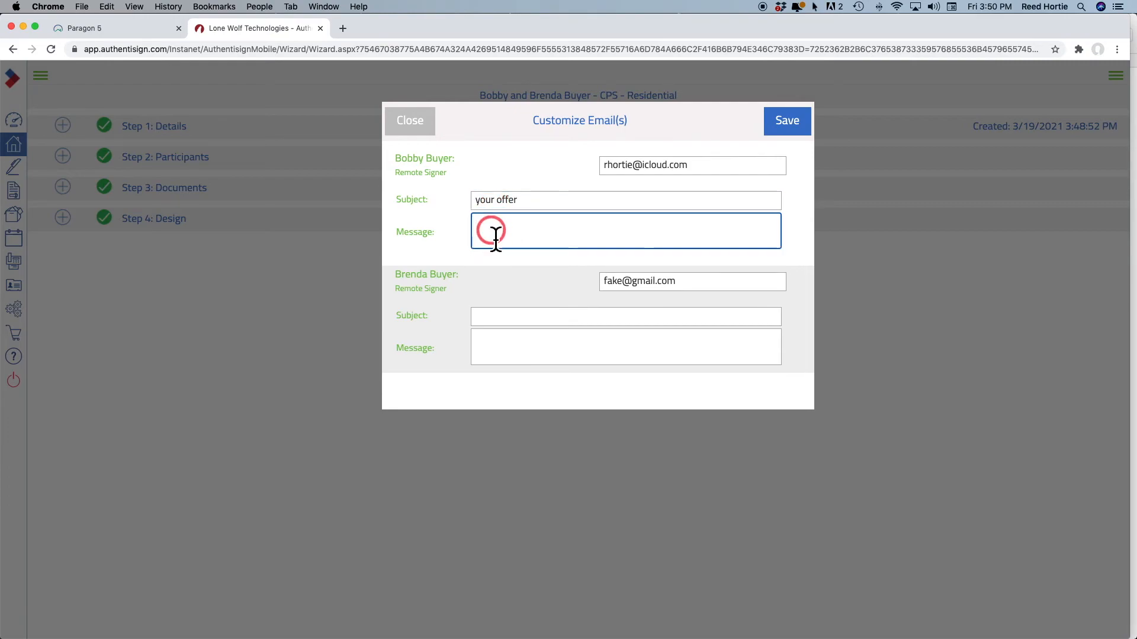
pyautogui.write('Please take the time to read before ')
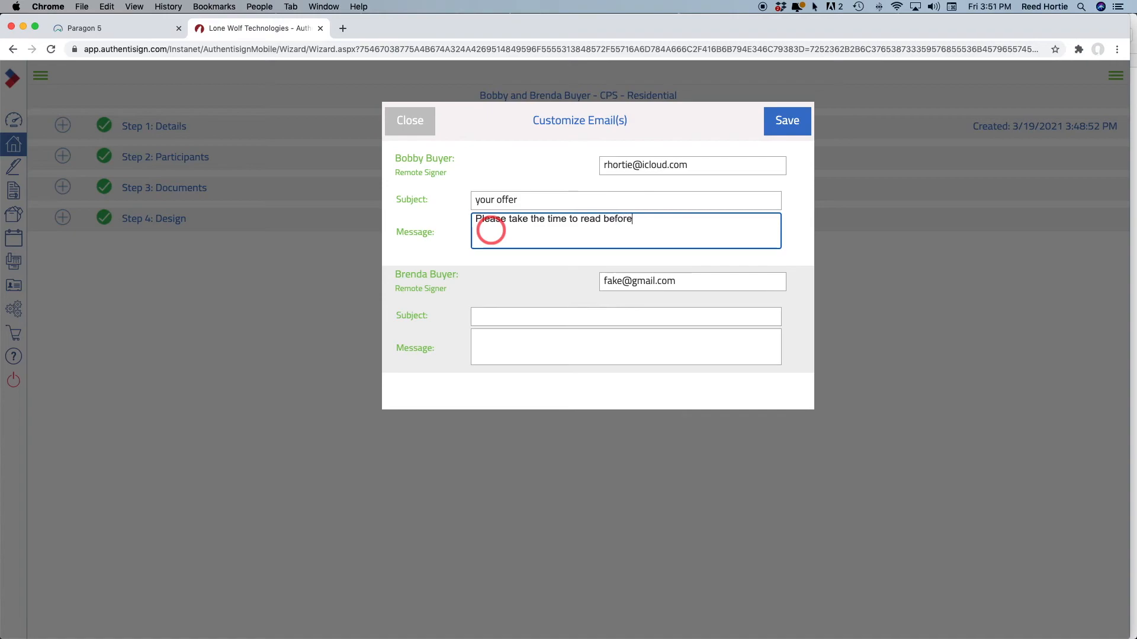
pyautogui.write('signing')
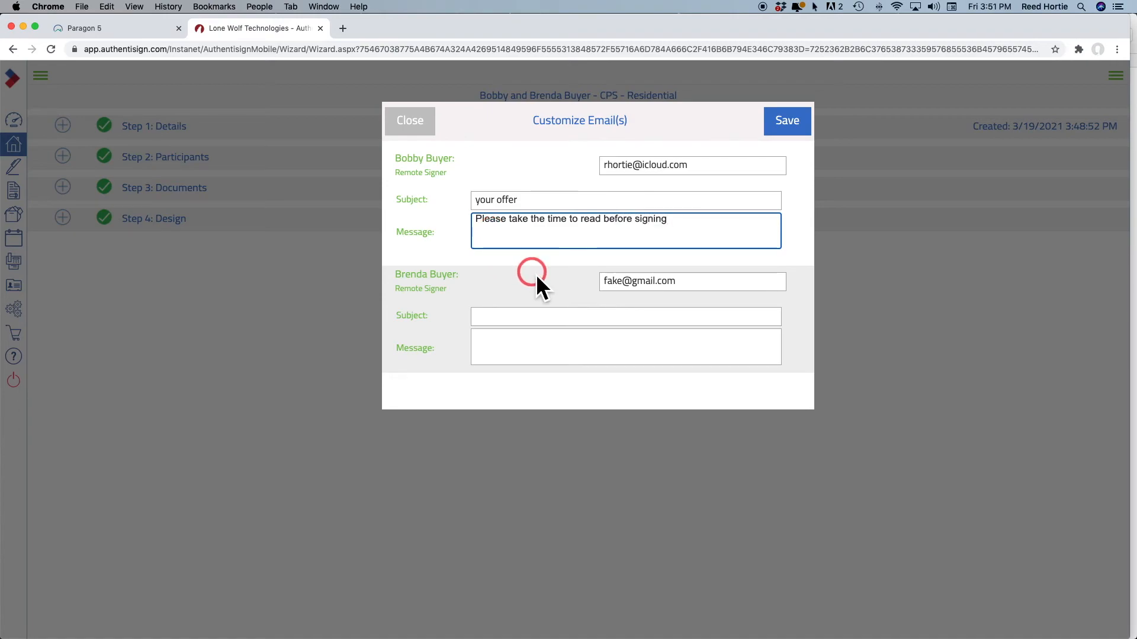
# Give the second buyer the same subject and copied message, then save and send invitations
pyautogui.click(515, 318)
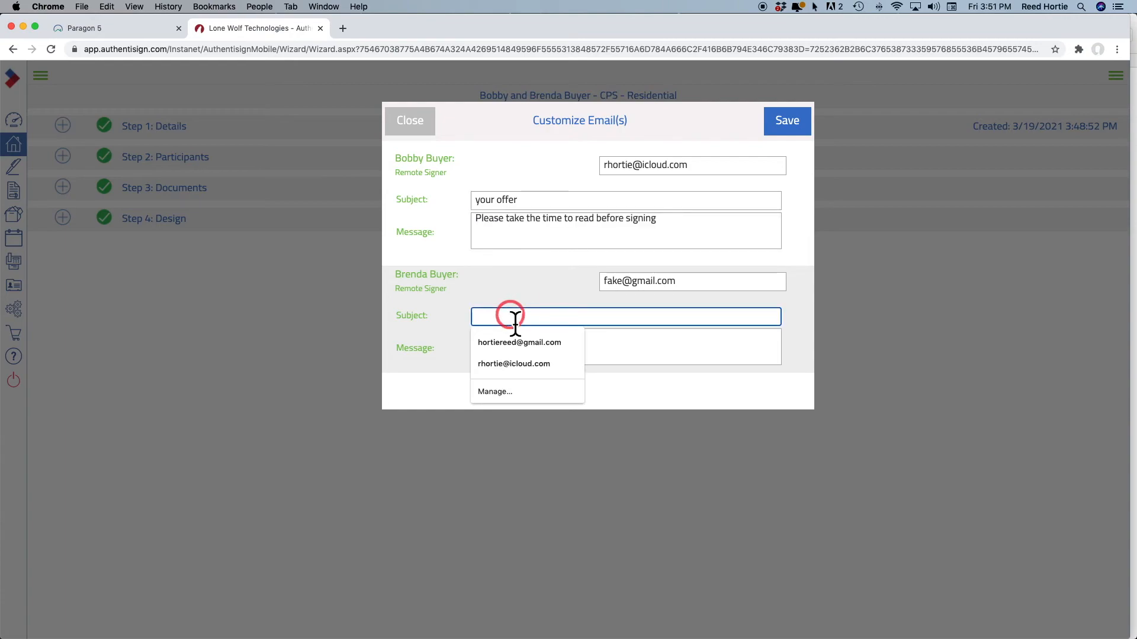
pyautogui.write('your offer')
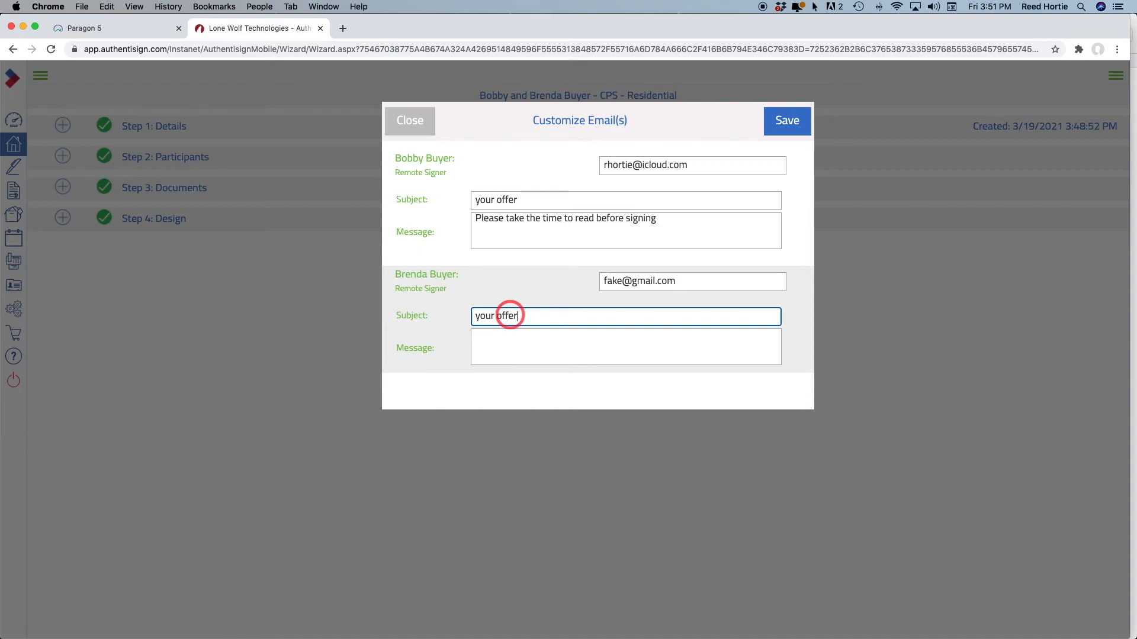
pyautogui.click(545, 345)
pyautogui.moveTo(668, 228); pyautogui.dragTo(493, 220)
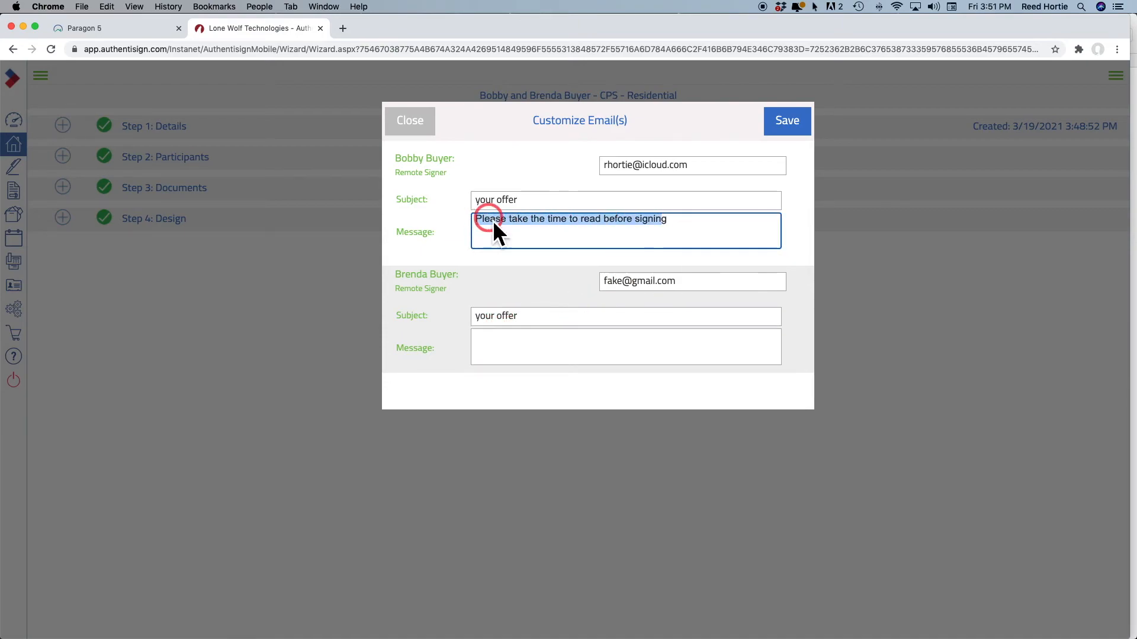
pyautogui.rightClick(492, 220)
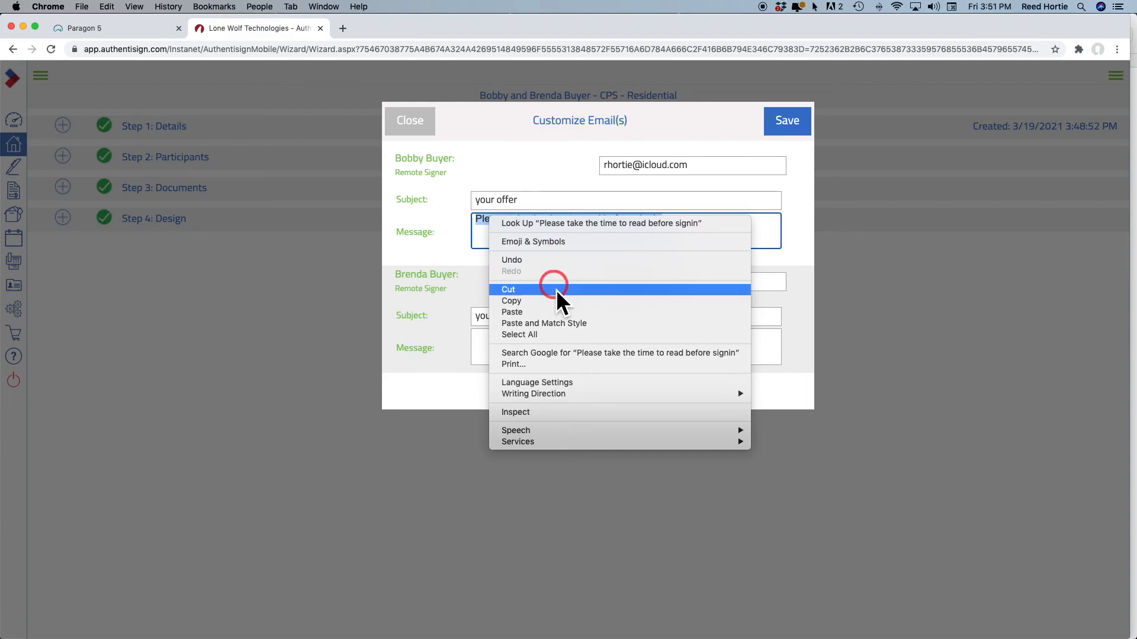
pyautogui.click(548, 303)
pyautogui.click(506, 349)
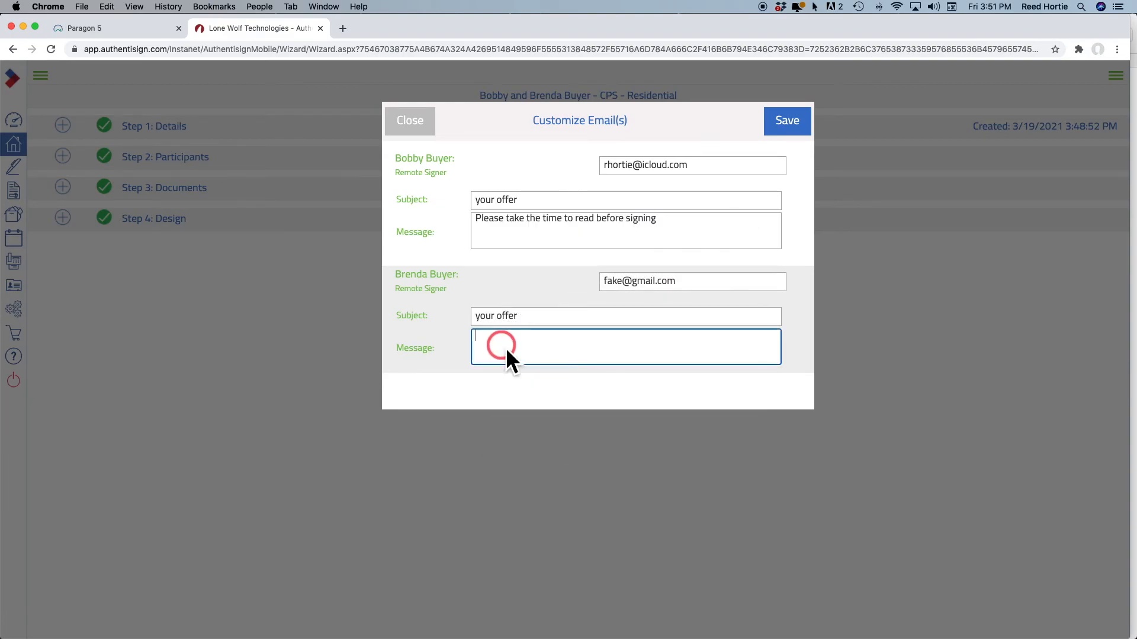
pyautogui.rightClick(506, 348)
pyautogui.click(558, 422)
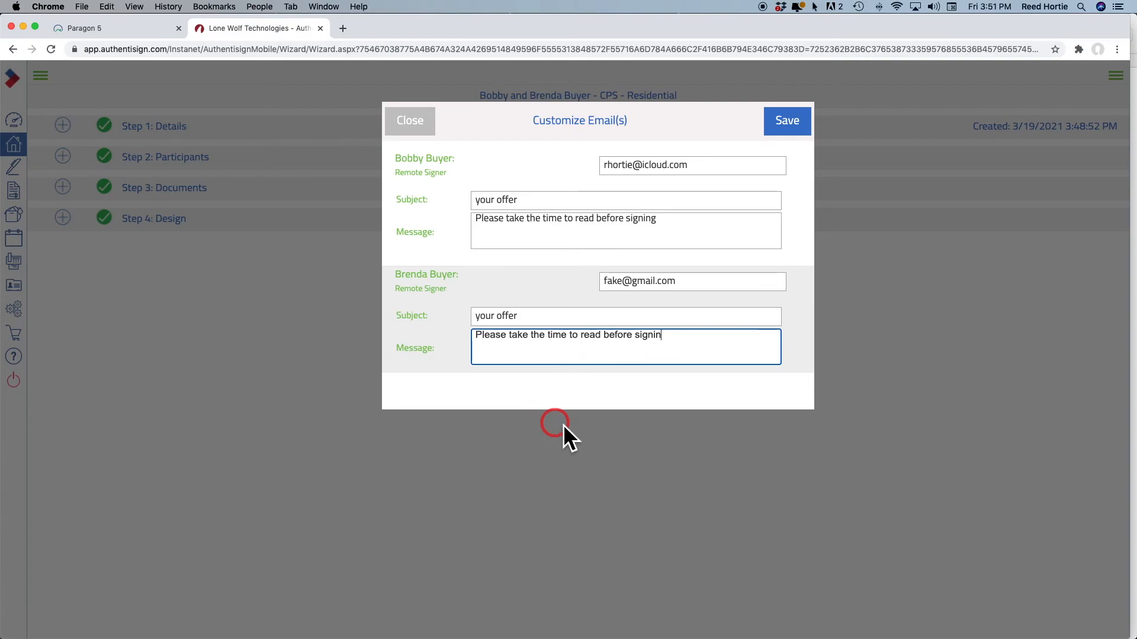
pyautogui.click(784, 122)
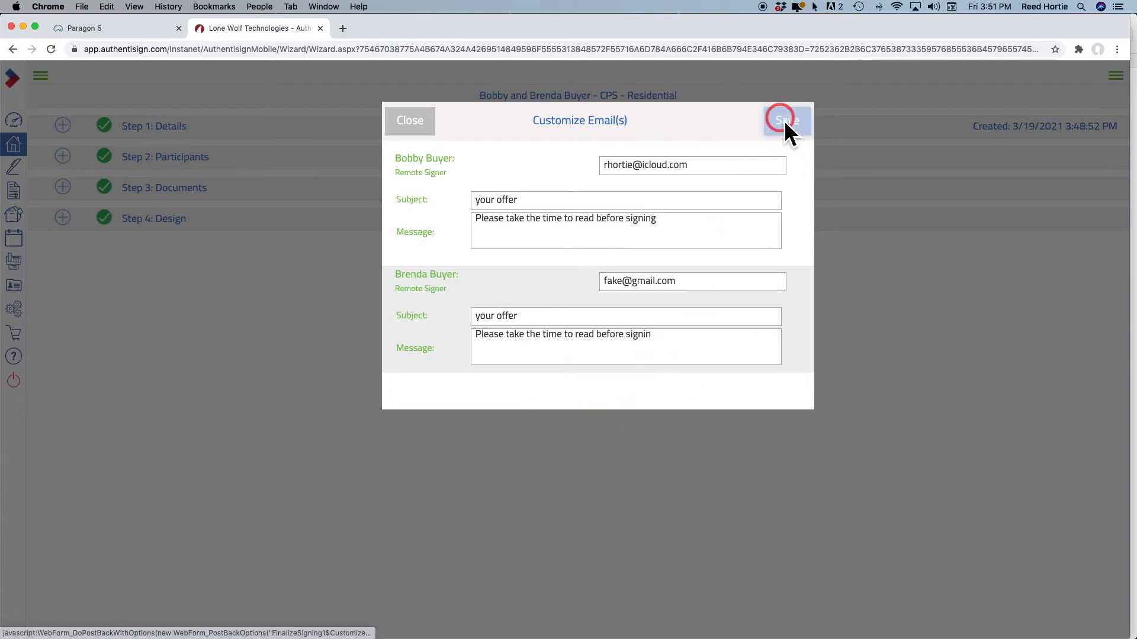
pyautogui.click(785, 122)
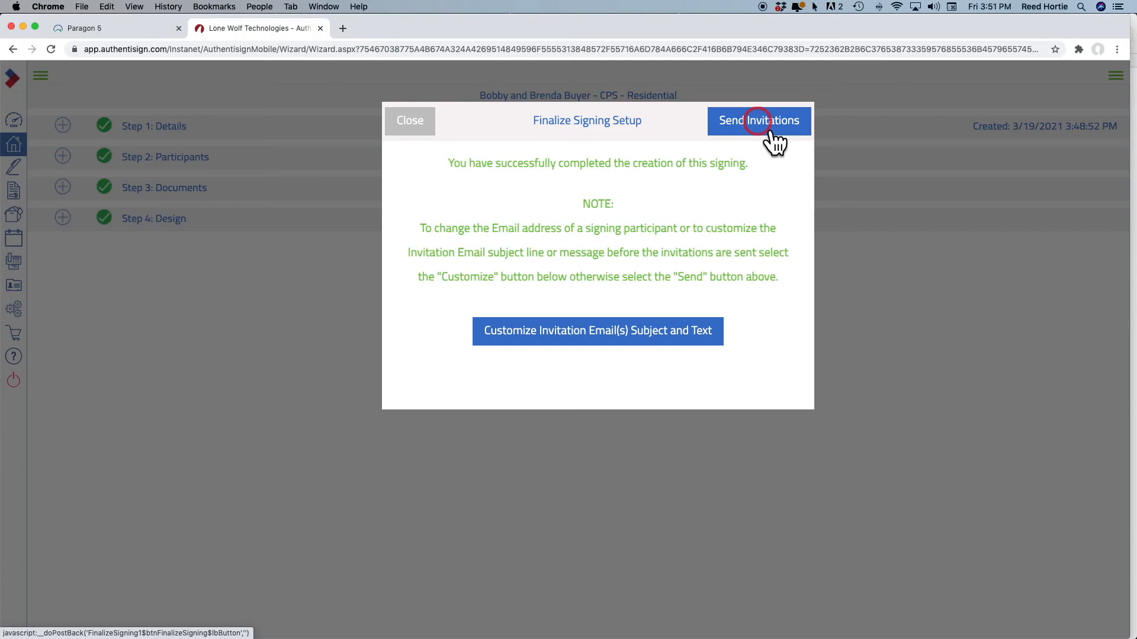
# Switch to Apple Mail and browse the earlier CREA email
pyautogui.moveTo(65, 637)
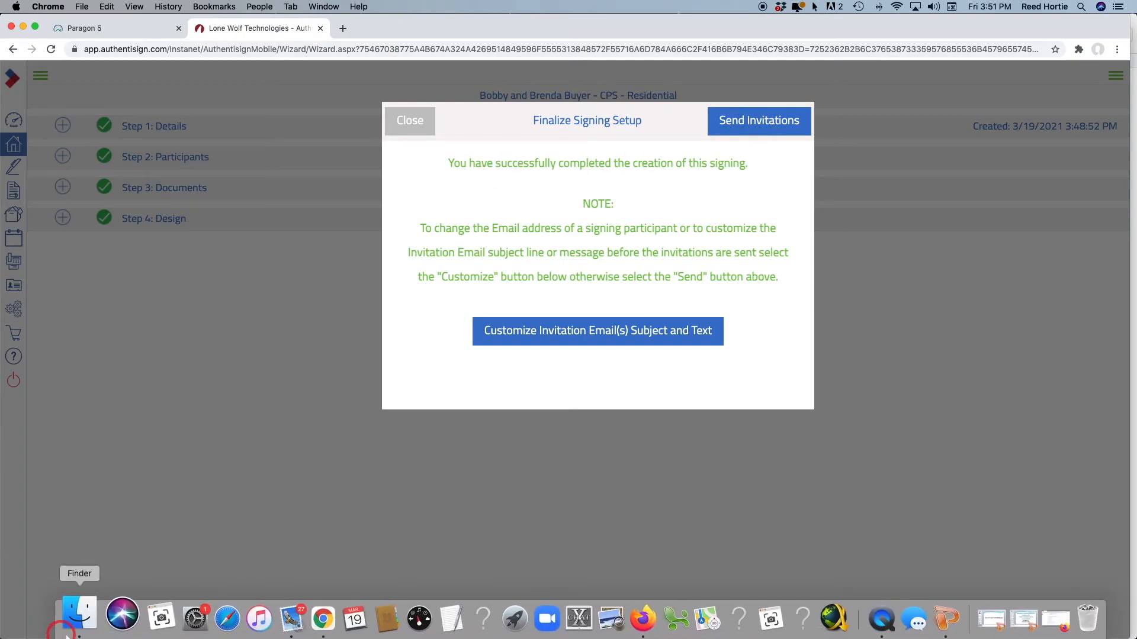
pyautogui.click(272, 619)
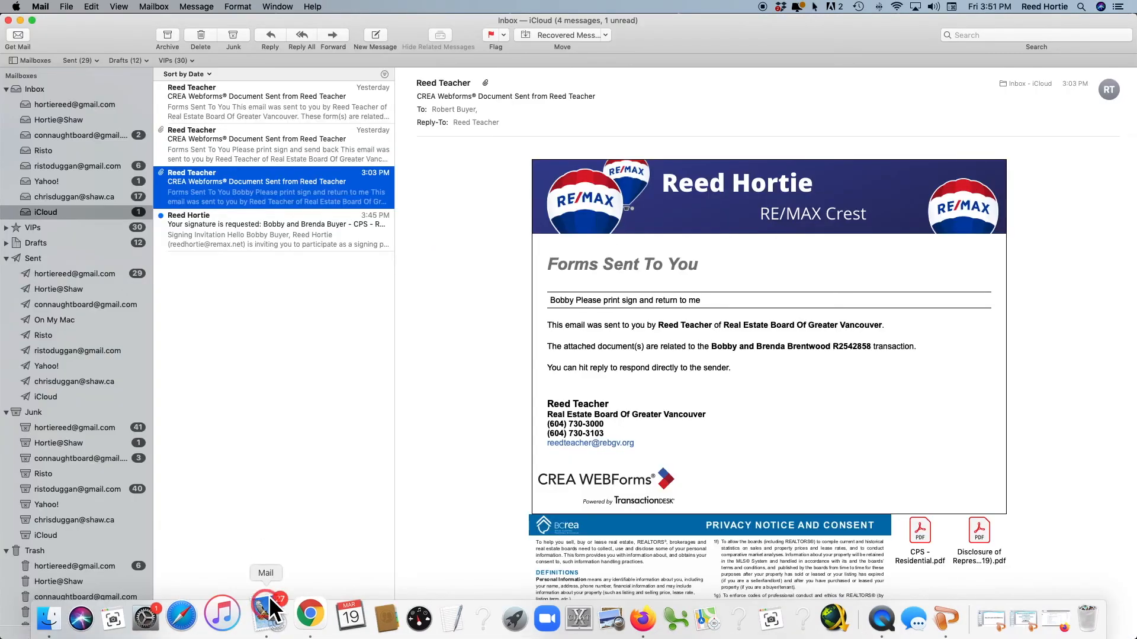
pyautogui.click(212, 302)
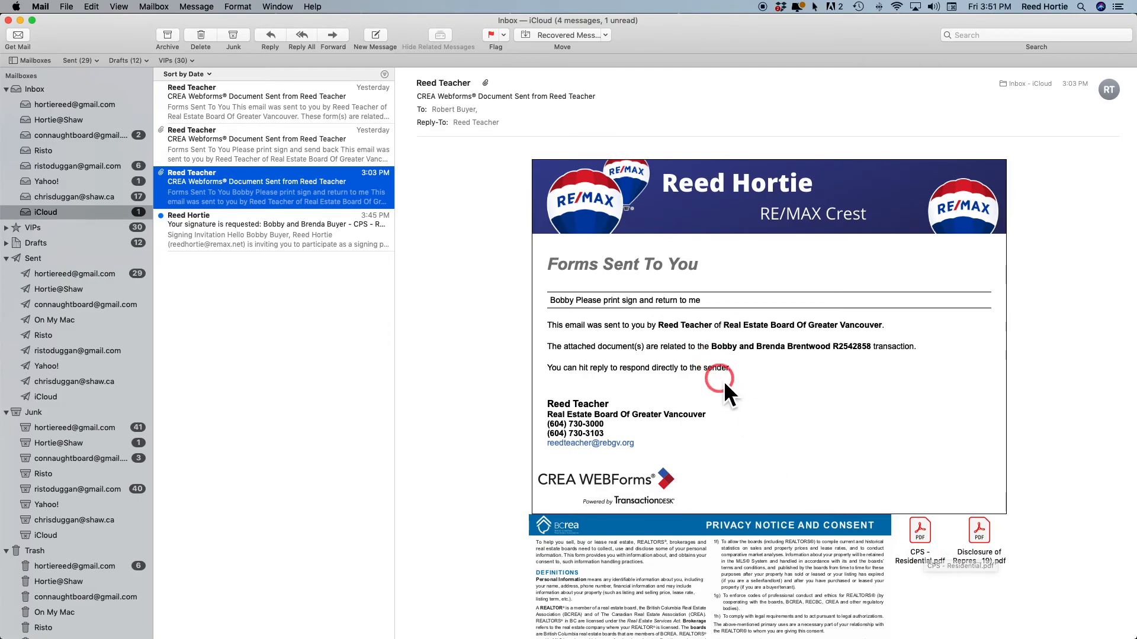
pyautogui.scroll(-10, 724, 381)
pyautogui.scroll(5, 733, 407)
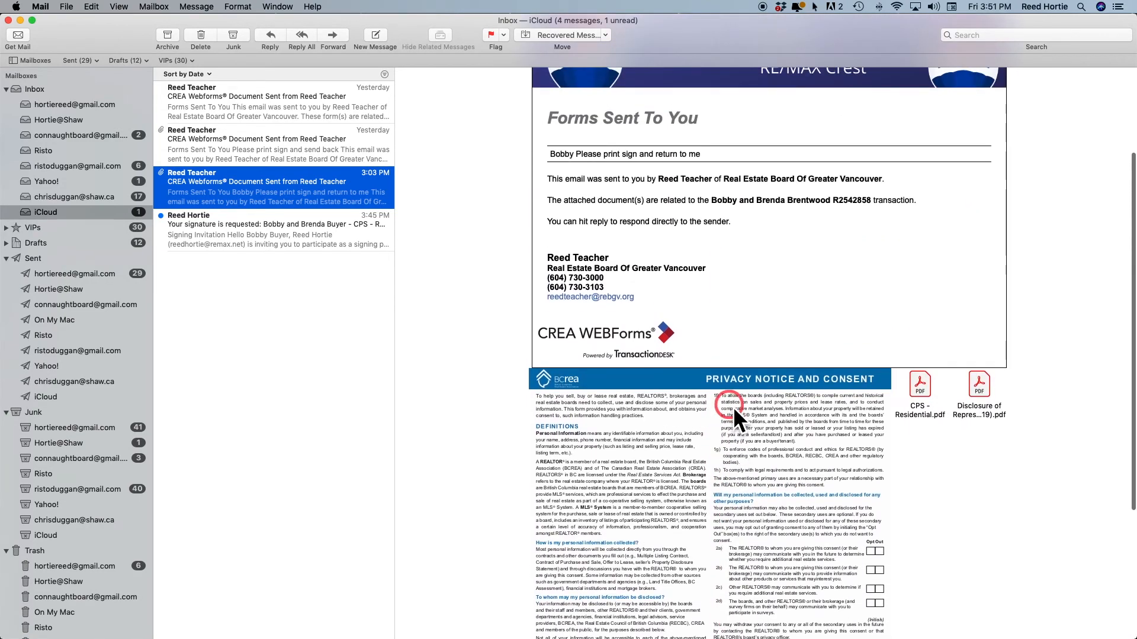
pyautogui.scroll(5, 821, 419)
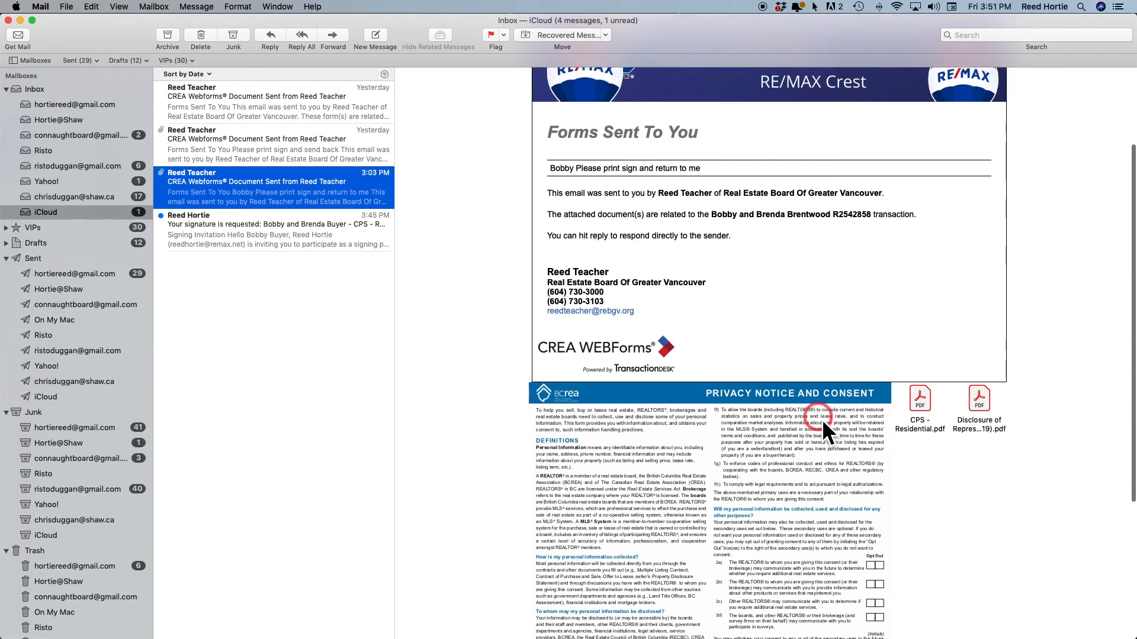
# Open the 3:45 PM signing invitation email and start signing from it
pyautogui.click(606, 193)
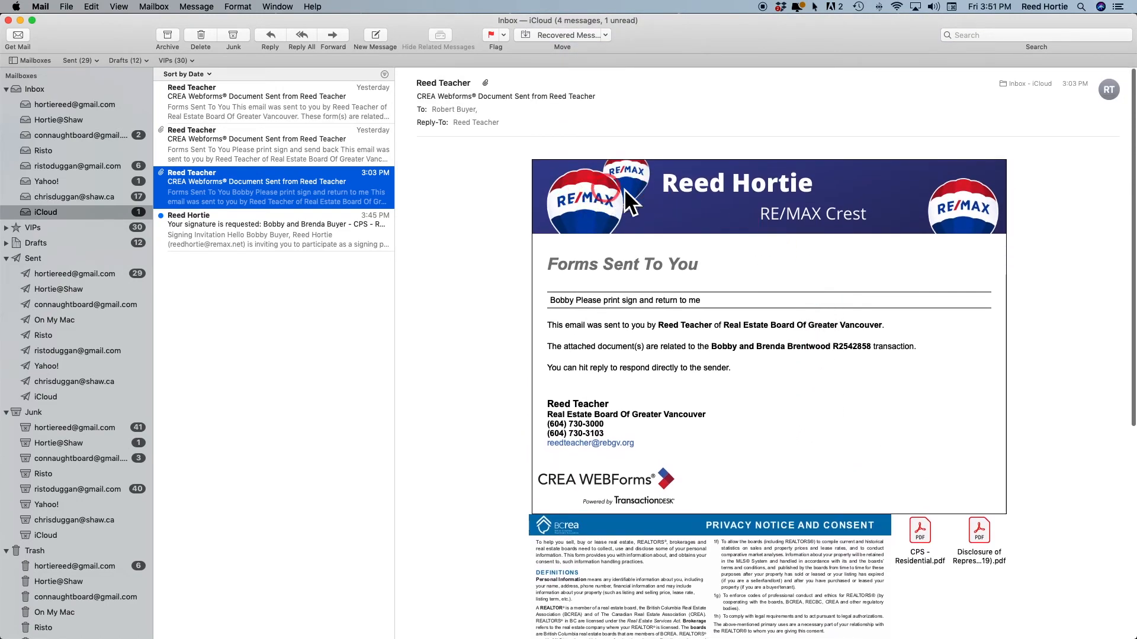
pyautogui.click(840, 206)
pyautogui.scroll(-2, 750, 296)
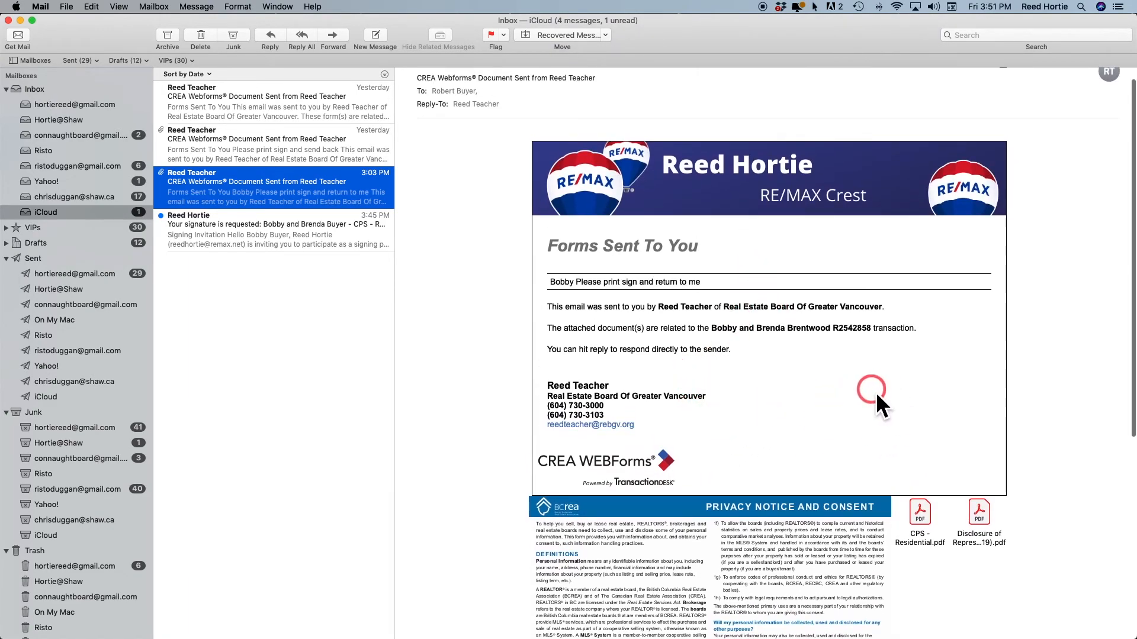
pyautogui.click(237, 233)
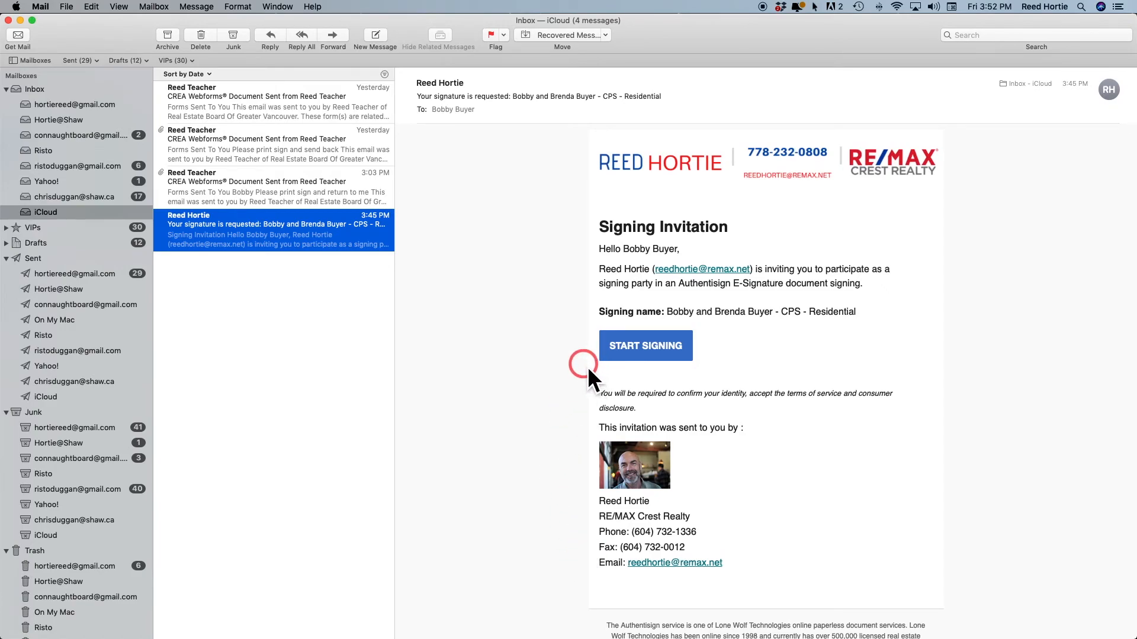
pyautogui.click(647, 350)
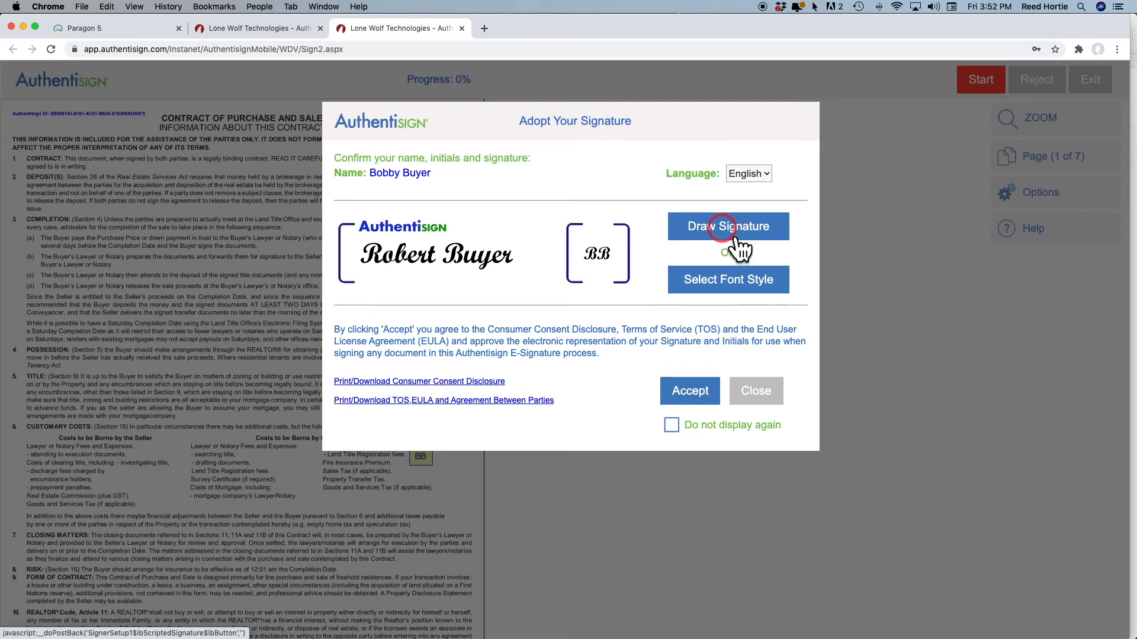
# Adopt a signature in the fifth script font style and accept the consent terms
pyautogui.click(710, 279)
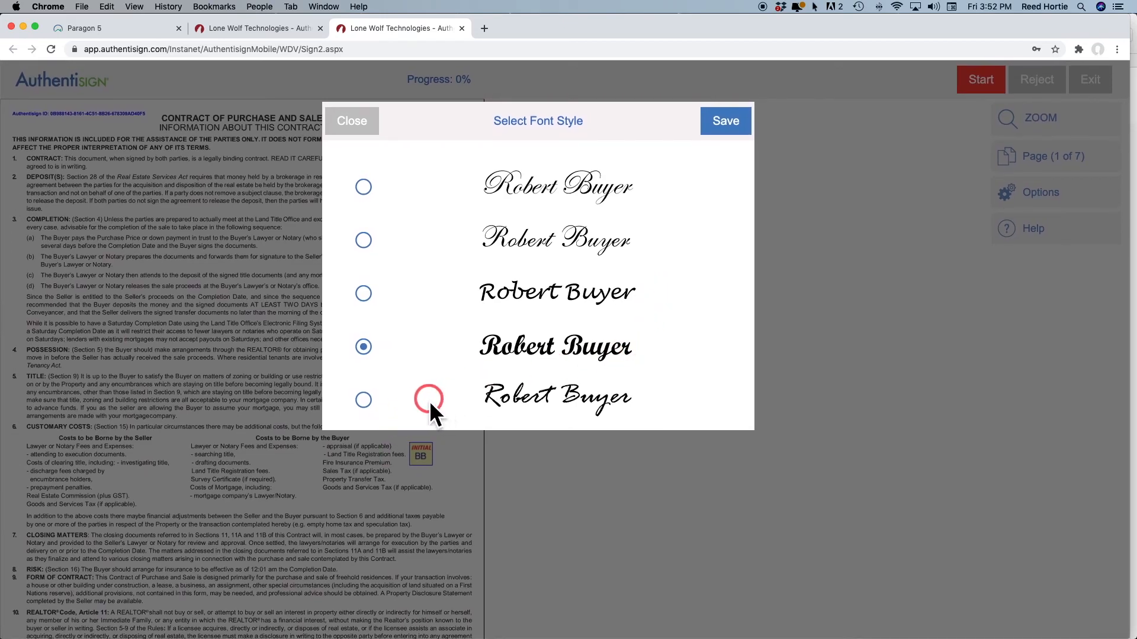
pyautogui.click(364, 401)
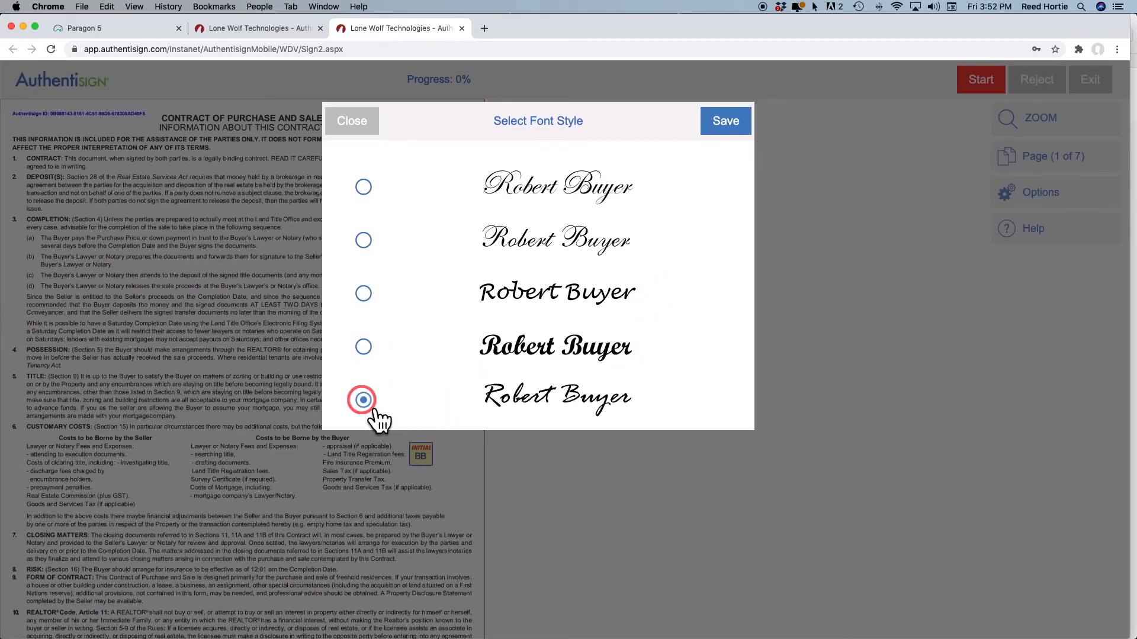
pyautogui.click(728, 131)
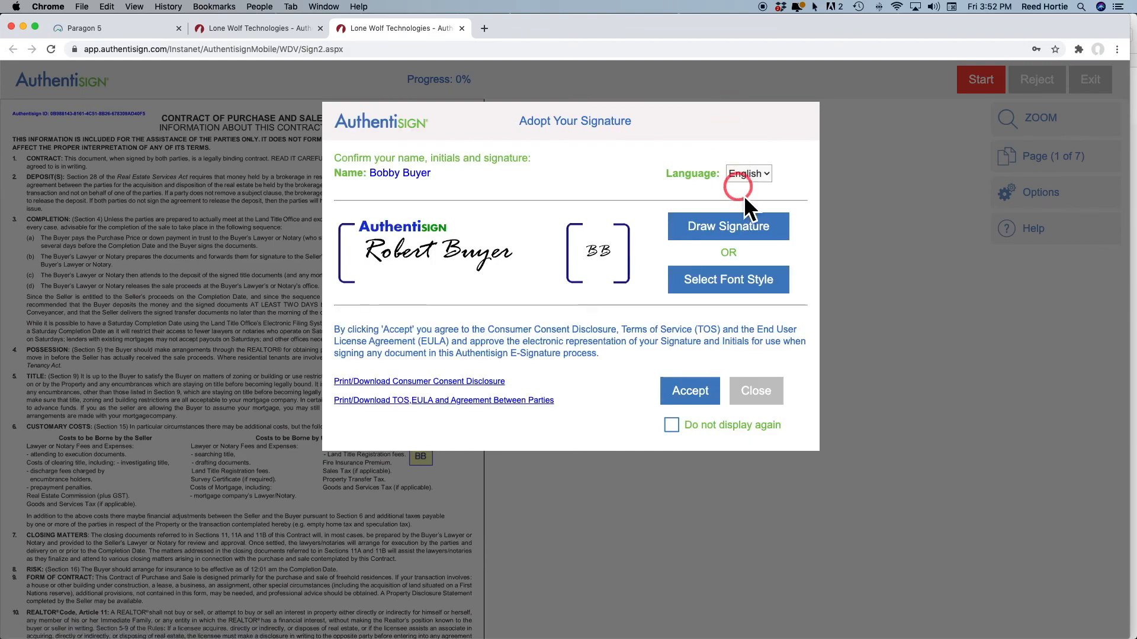
pyautogui.click(688, 392)
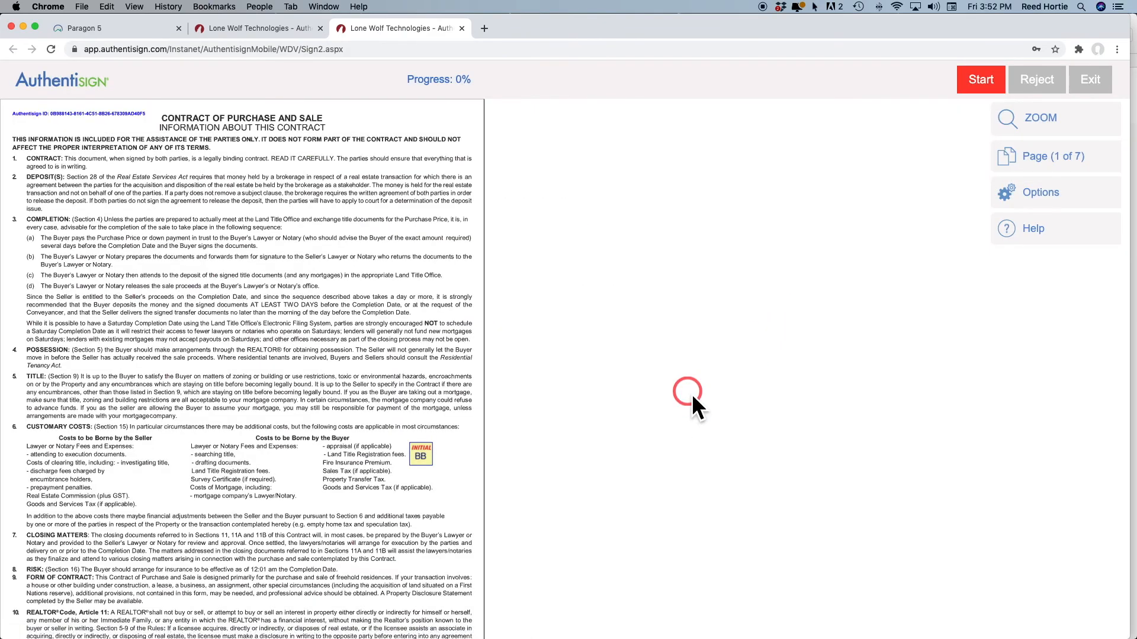
# Fill the seven buyer initial fields across the pages and sign in the offer section
pyautogui.scroll(-3, 591, 342)
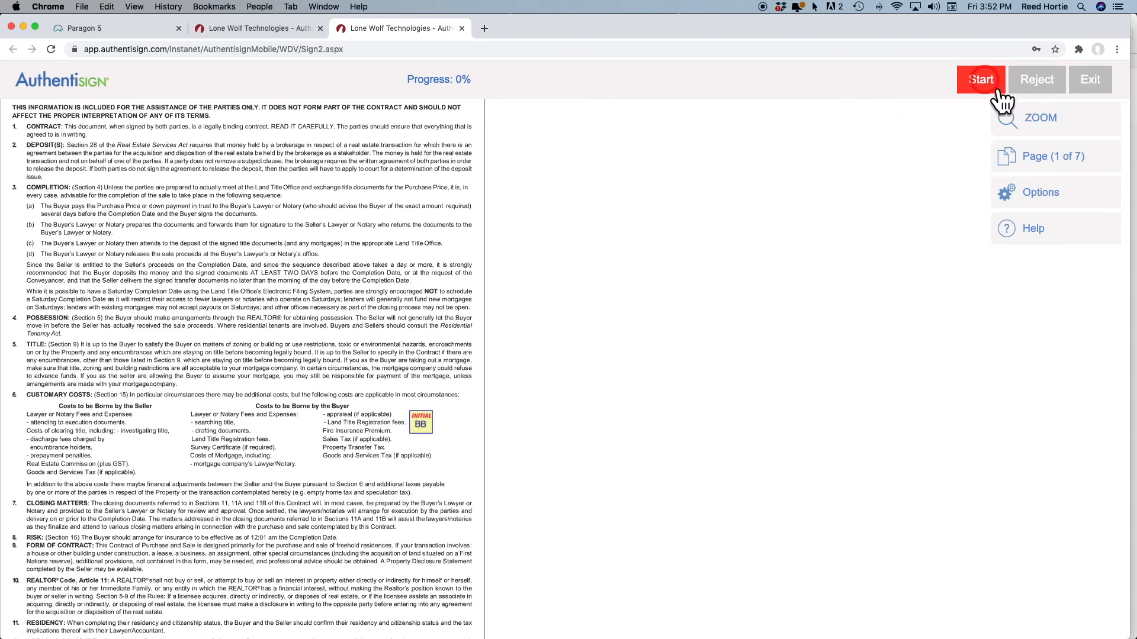
pyautogui.click(966, 87)
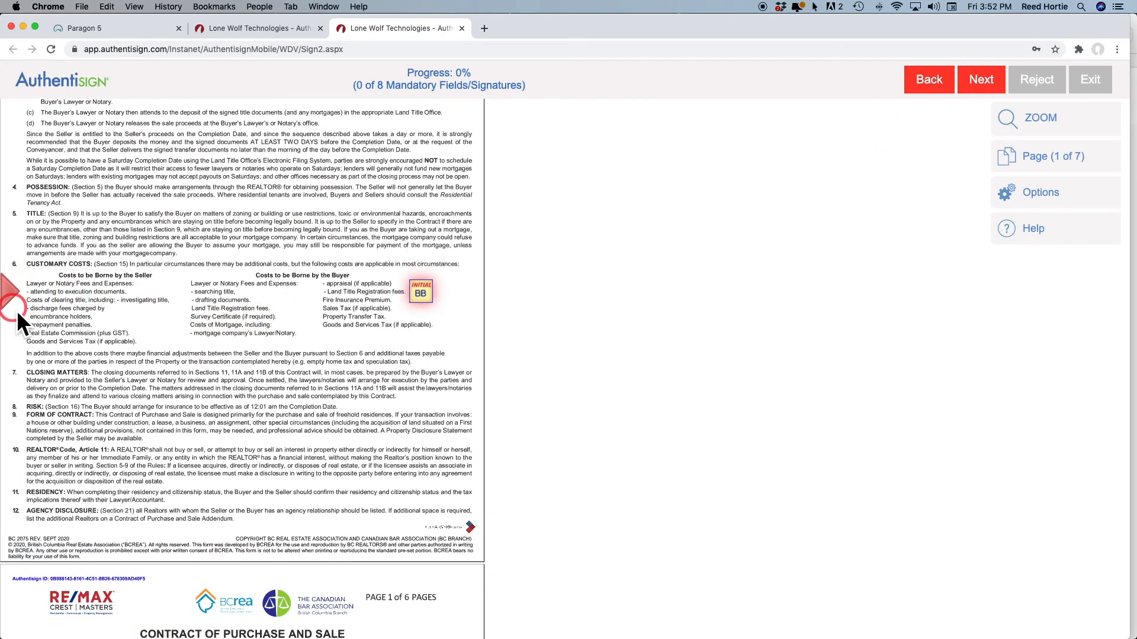
pyautogui.click(427, 298)
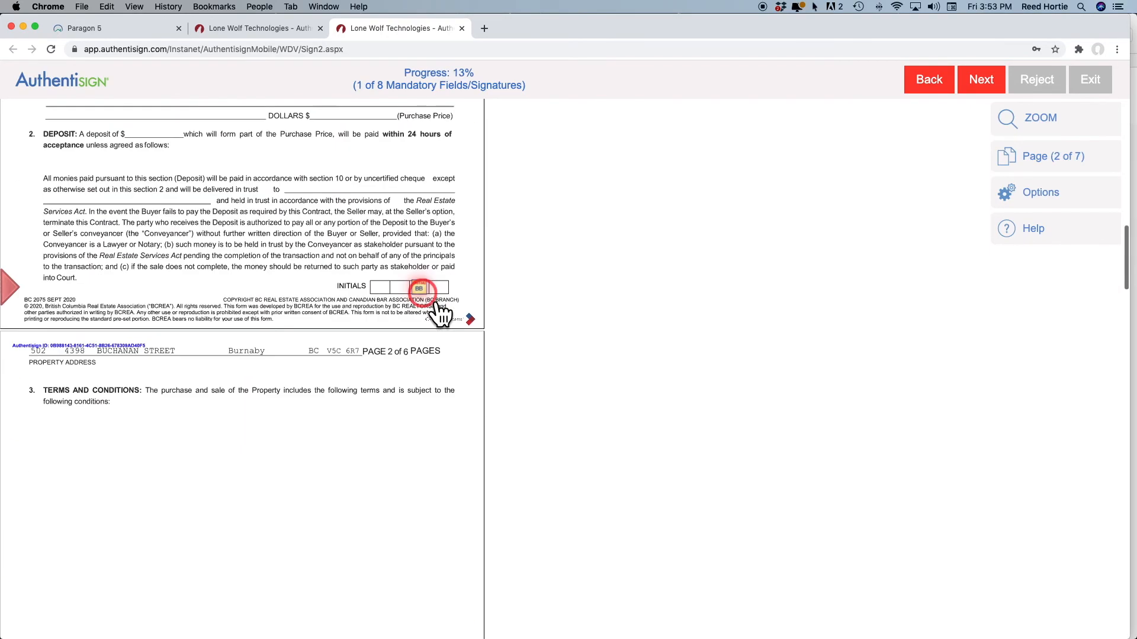
pyautogui.click(424, 288)
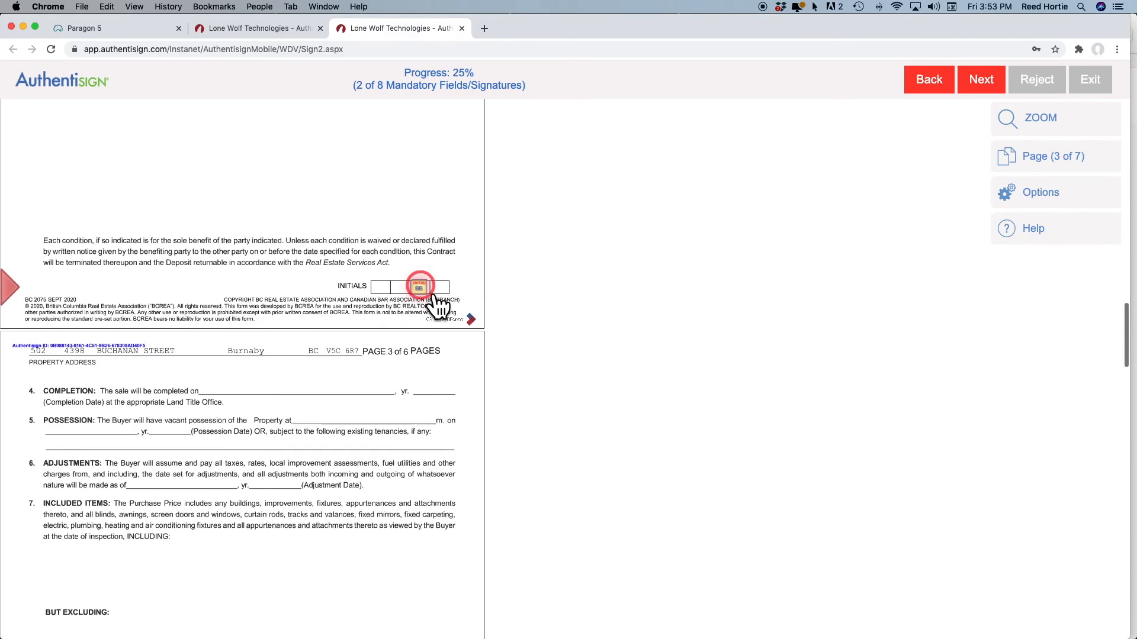
pyautogui.click(426, 289)
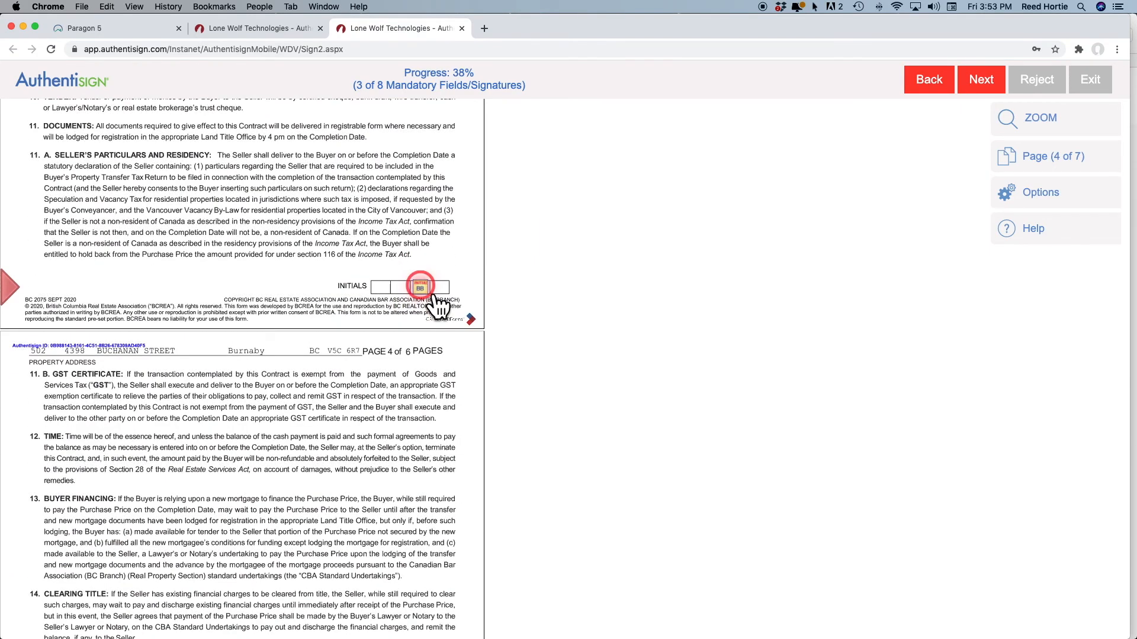
pyautogui.click(435, 296)
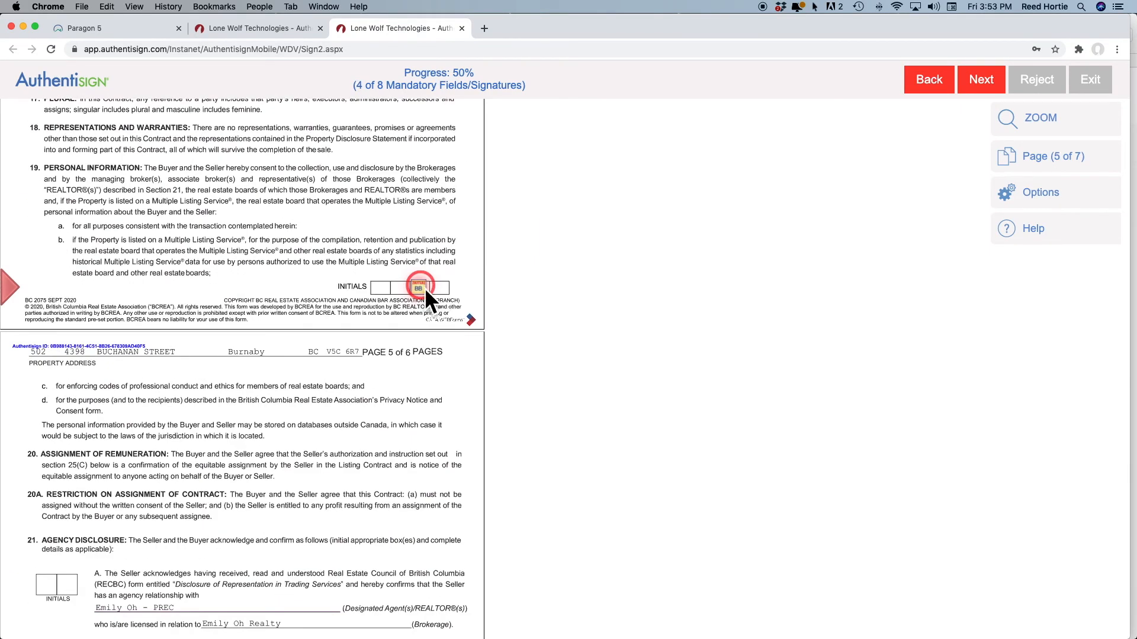
pyautogui.click(45, 287)
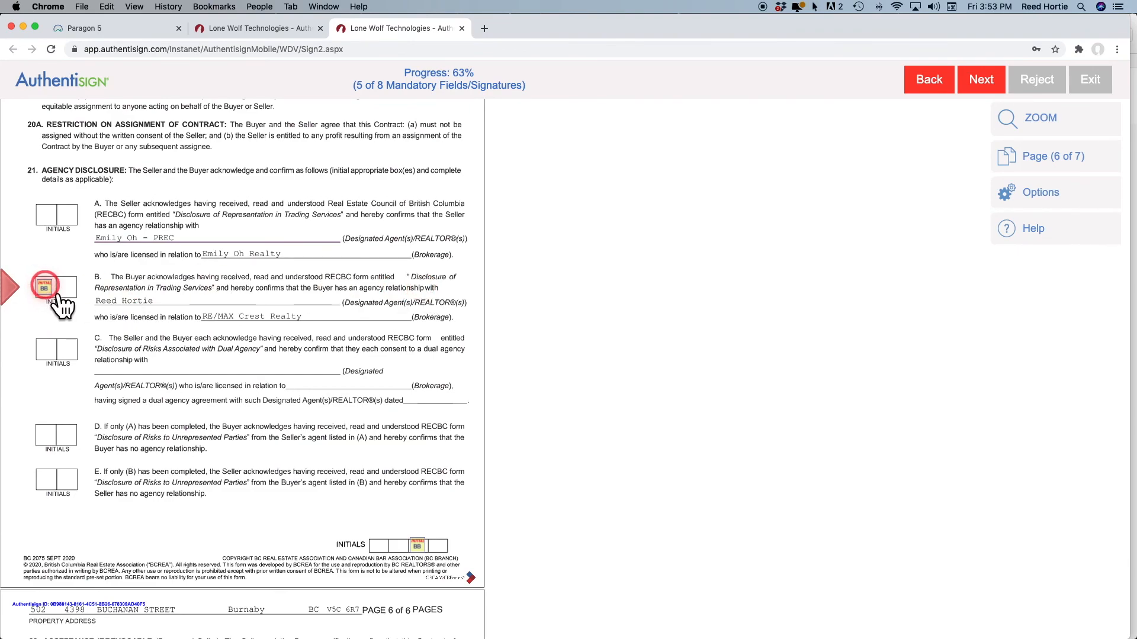
pyautogui.click(418, 290)
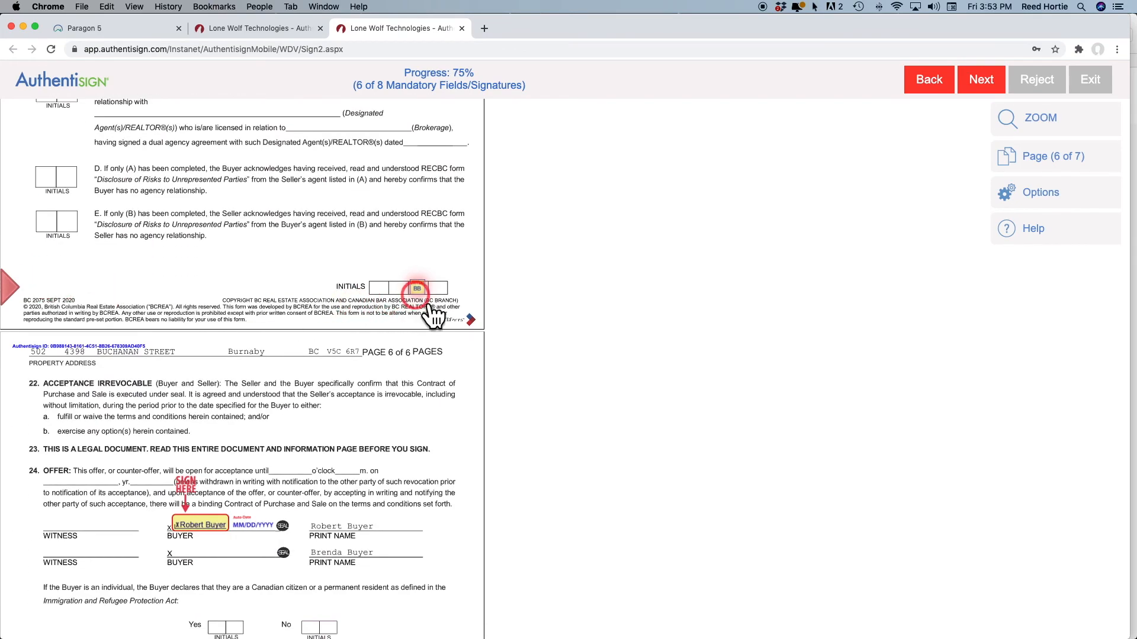
pyautogui.click(420, 296)
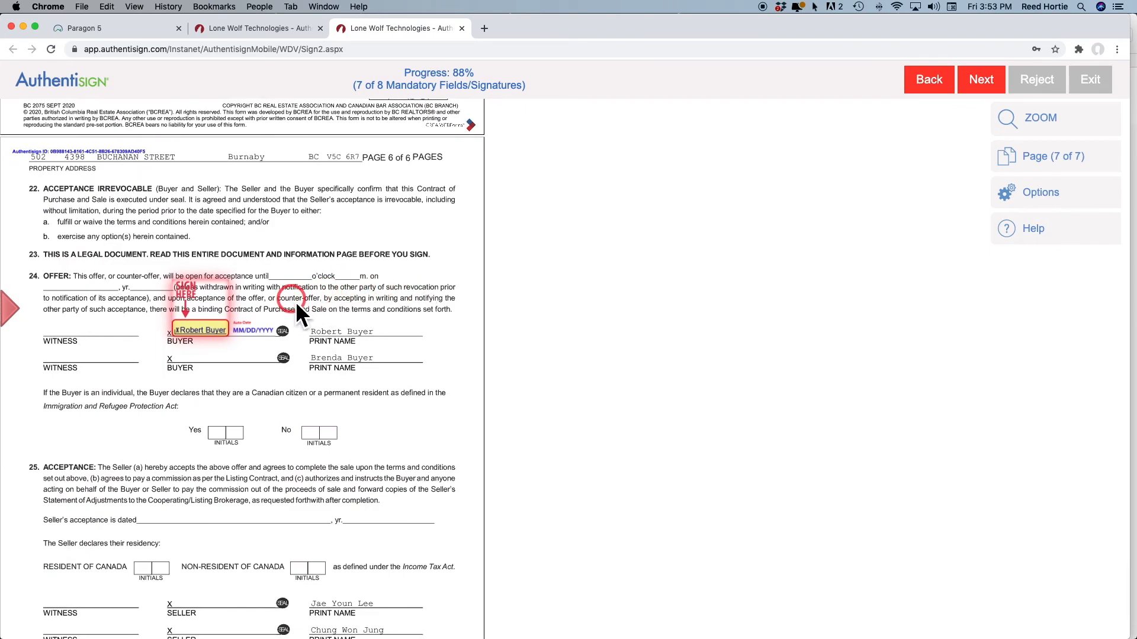
pyautogui.click(207, 341)
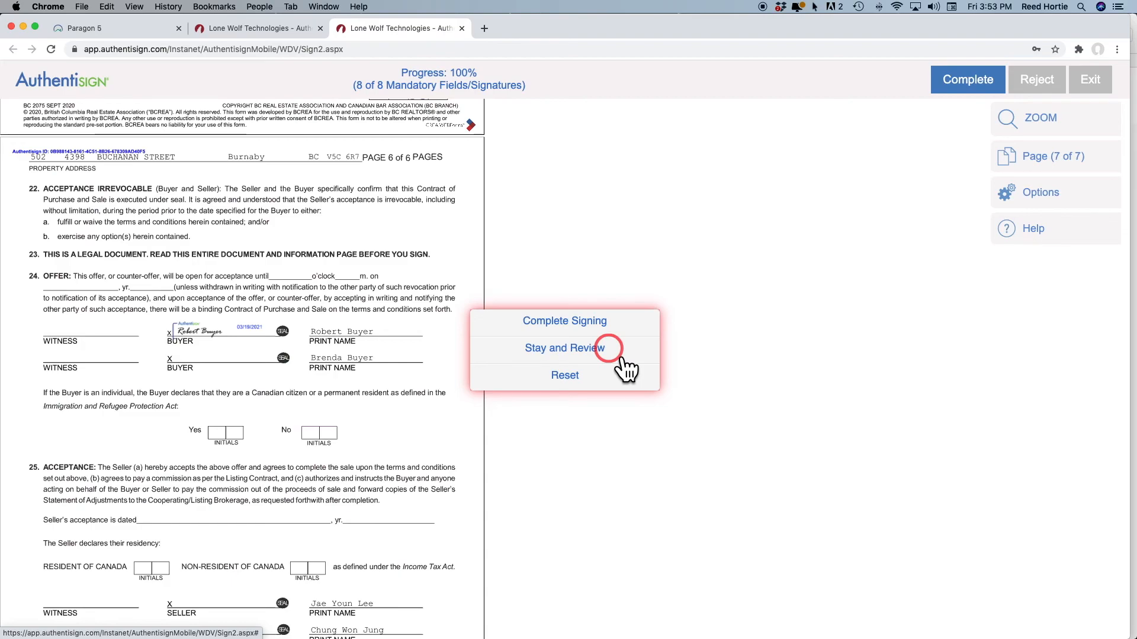
# Complete the buyer's CPS - Residential signing, decline a dashboard password, and close the finalize signing setup dialog
pyautogui.click(587, 327)
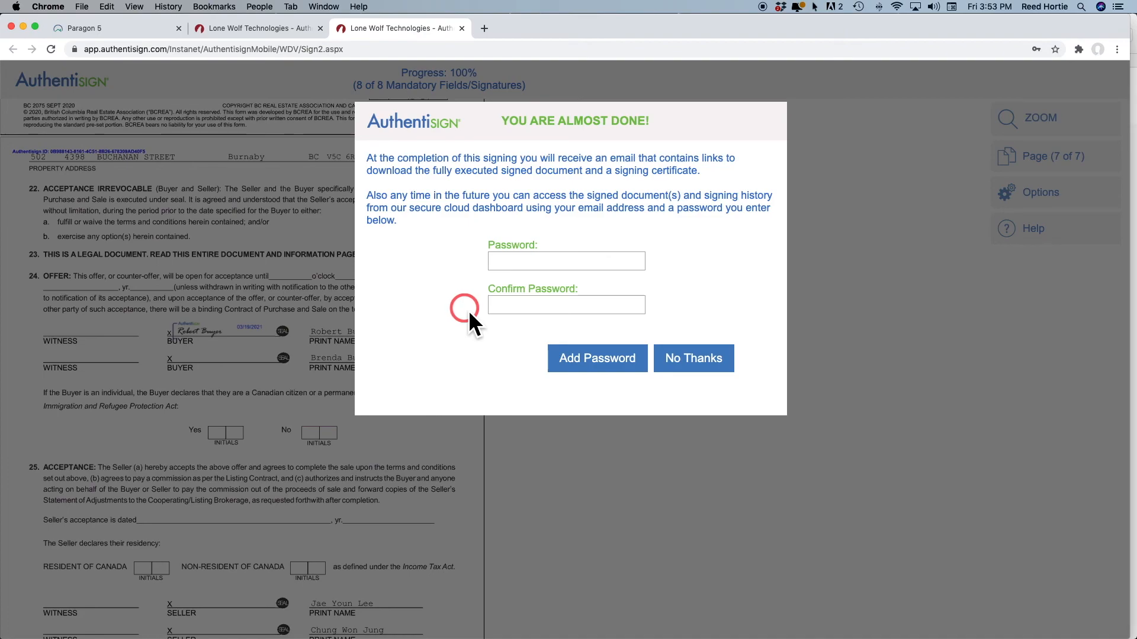
pyautogui.click(695, 361)
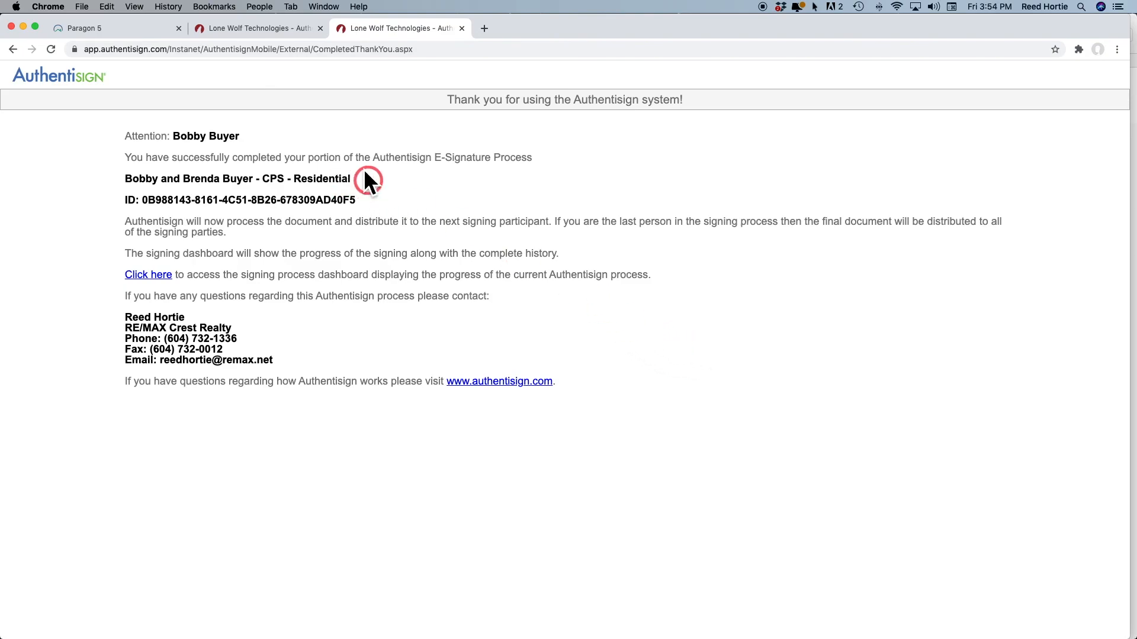
pyautogui.click(232, 30)
pyautogui.click(411, 120)
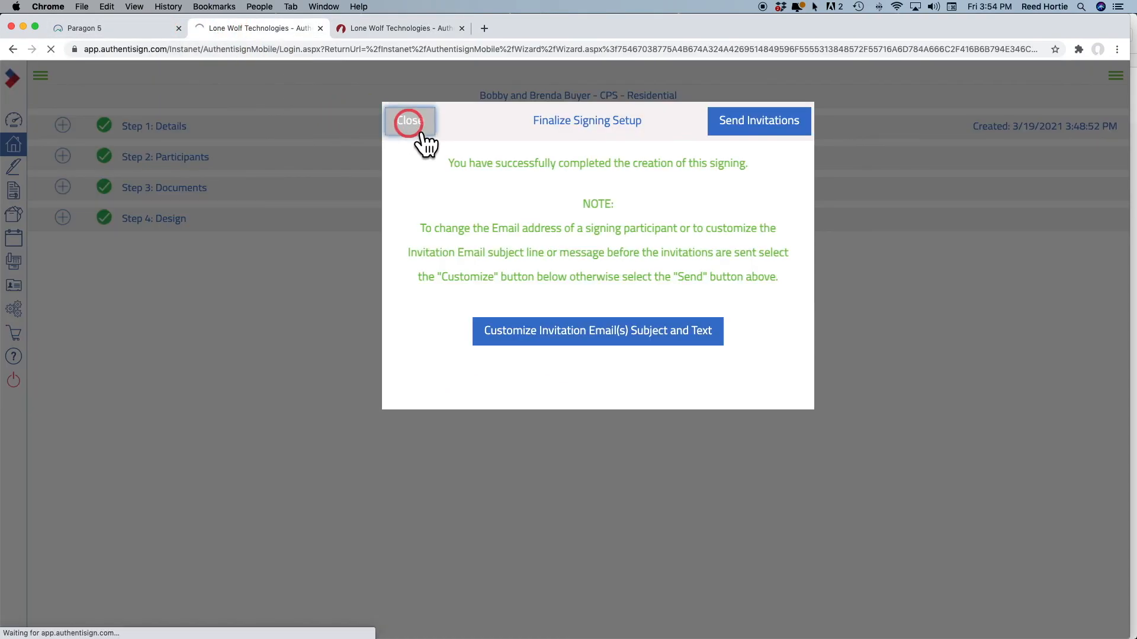